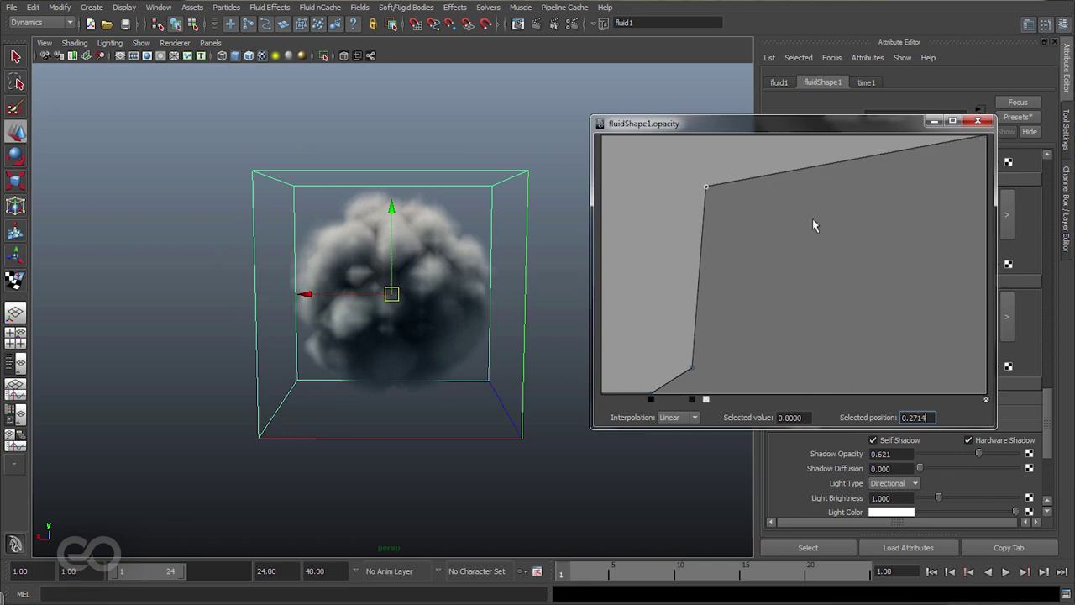
Reshape the opacity curve to make the cloud solid, close the ramp editor, and orbit the preview.
left_click_drag(691, 367, 644, 340)
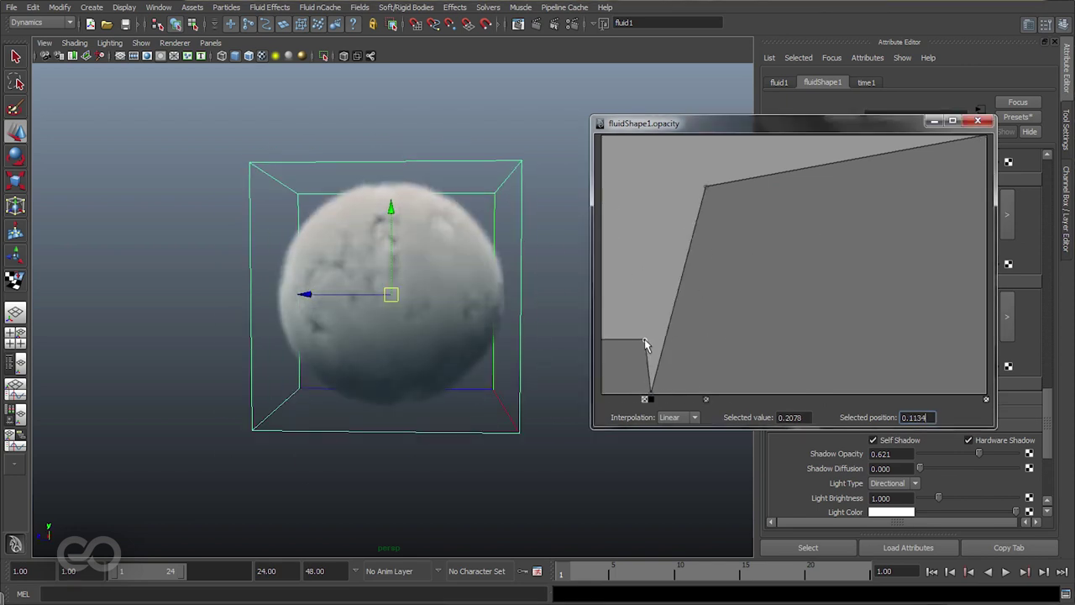
left_click(409, 378)
left_click_drag(408, 377, 505, 64, "alt")
left_click_drag(279, 372, 436, 370, "alt")
scroll(878, 252, "up", 5)
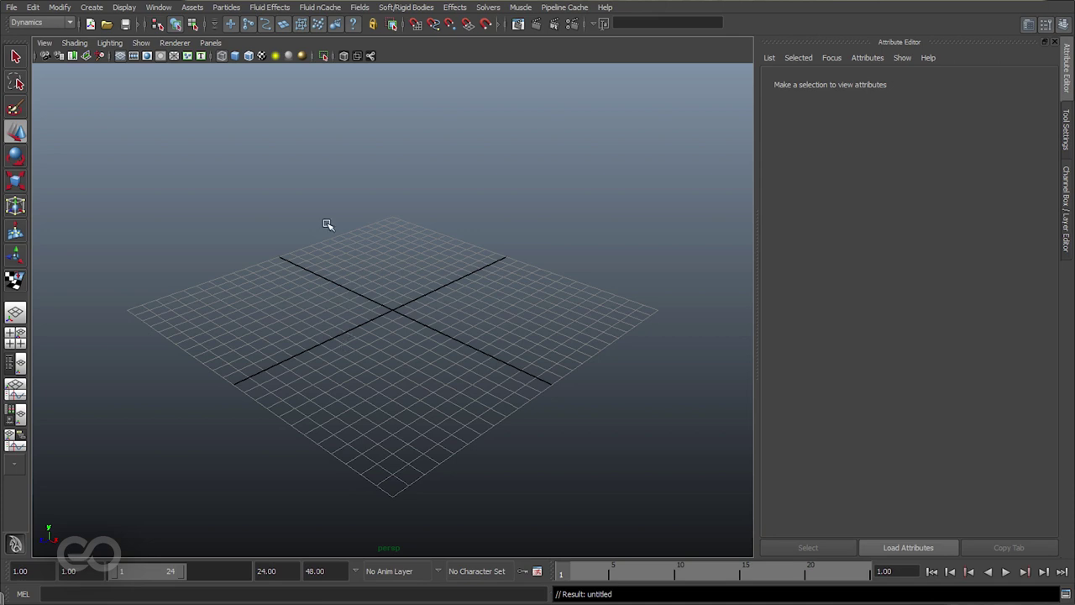
Create a 3D fluid container and hide the viewport ground grid.
left_click(269, 7)
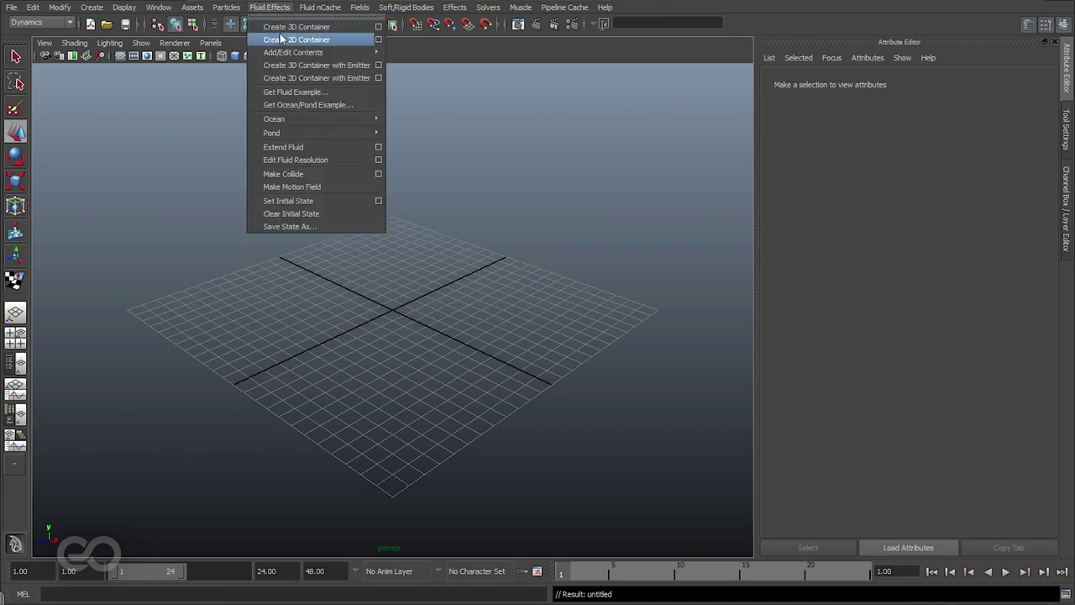
left_click(282, 40)
left_click(119, 56)
Replace the fluid with the thickCloudPuff preset and display it with smooth shading.
left_click(1017, 118)
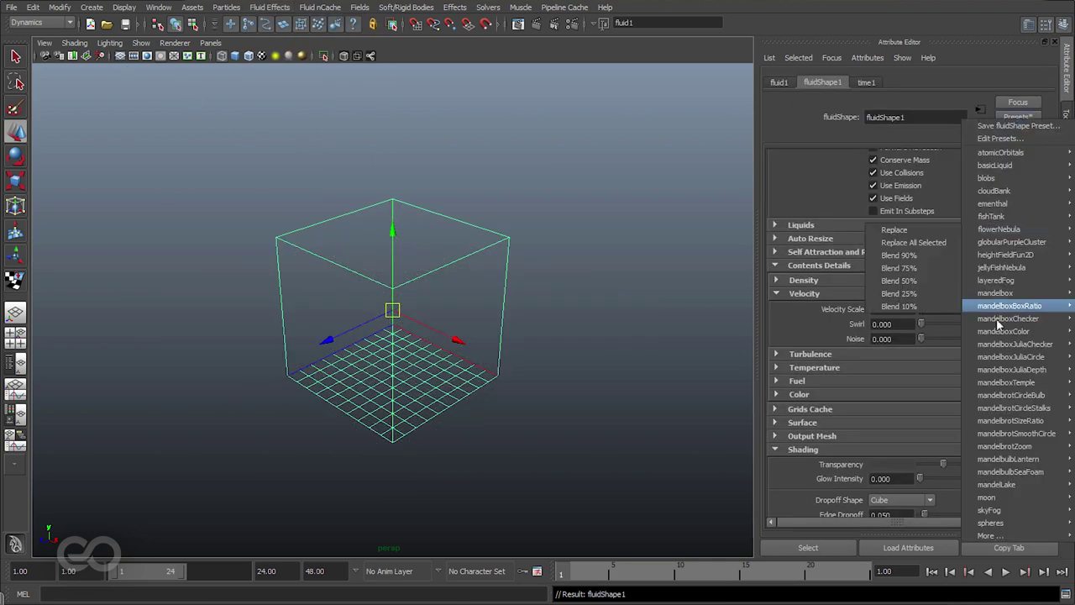
mouse_move(987, 535)
mouse_move(905, 565)
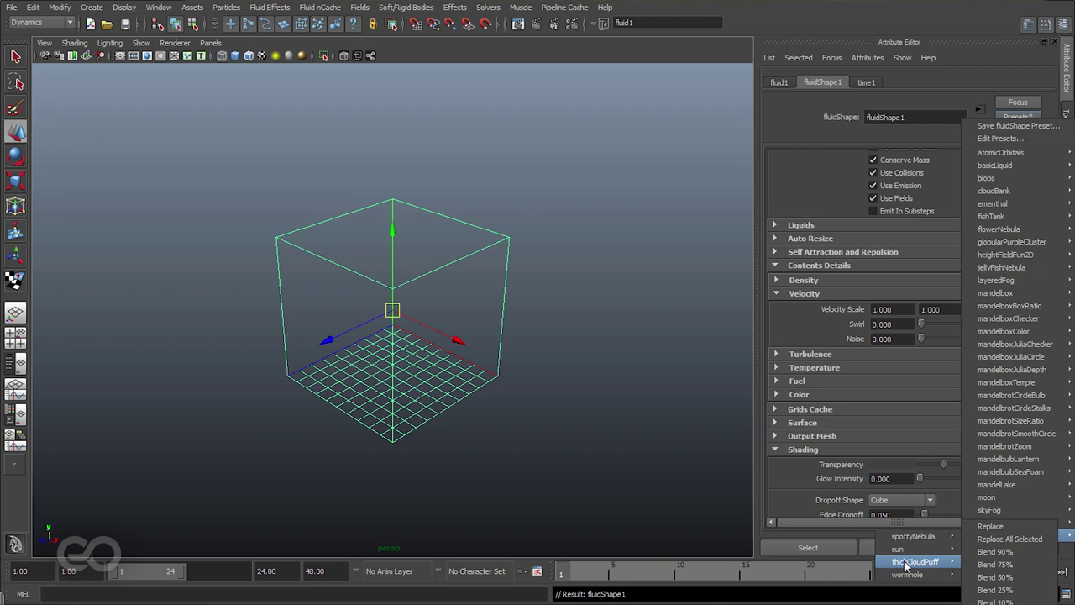
left_click(991, 526)
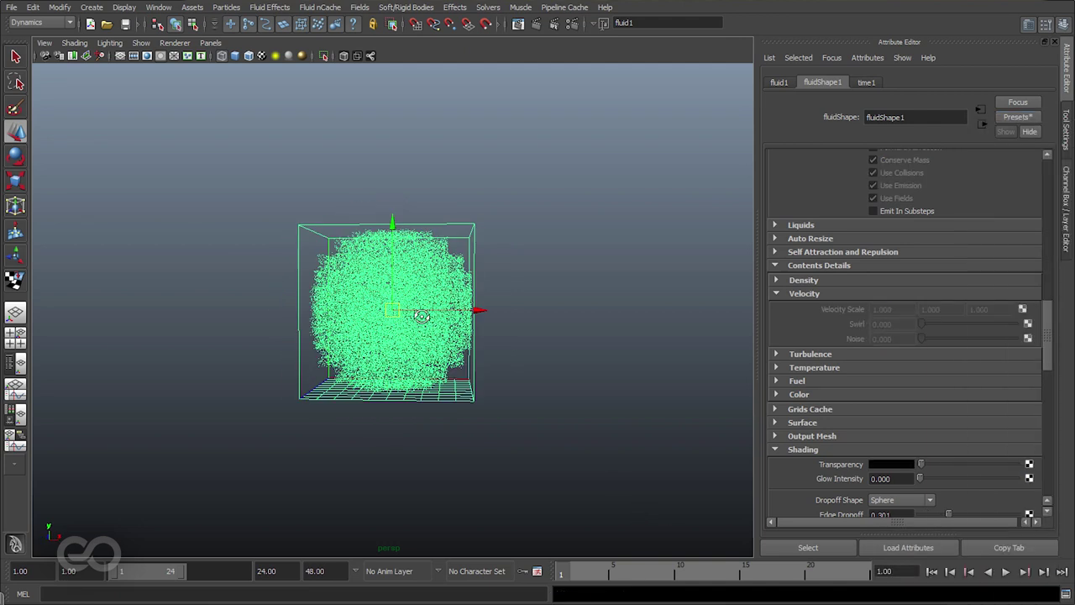
left_click(235, 56)
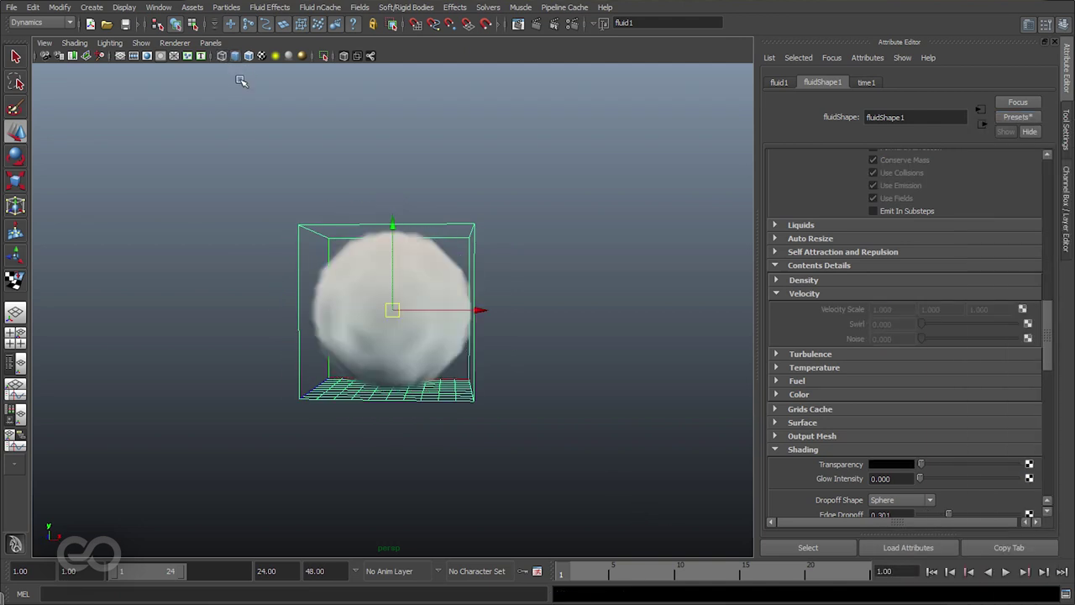
left_click_drag(416, 409, 367, 387, "alt")
scroll(804, 244, "up", 10)
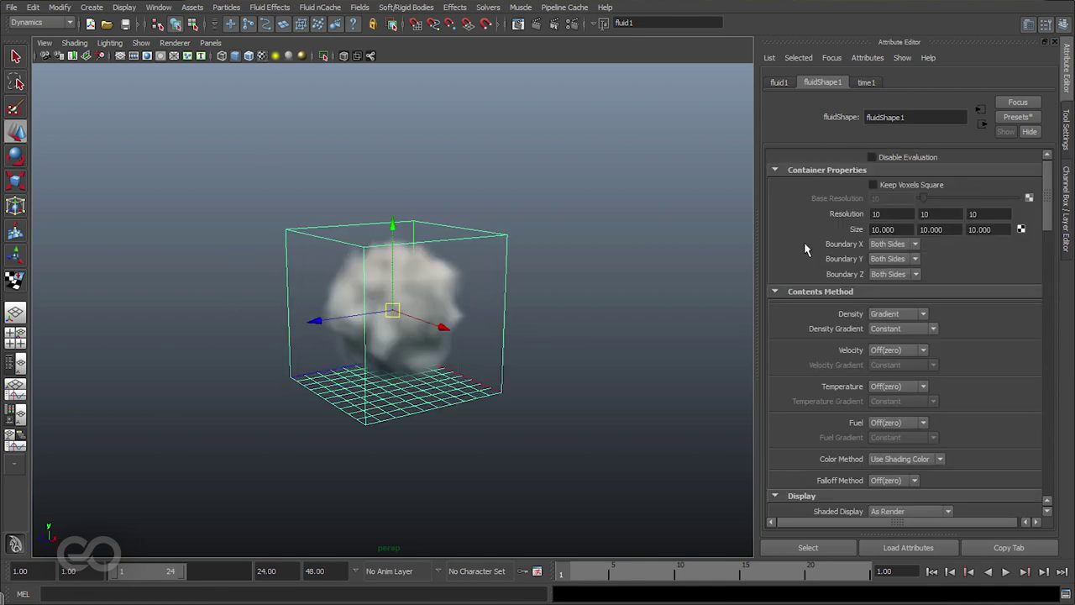
Turn on Keep Voxels Square and set Base Resolution to 33.
left_click(879, 186)
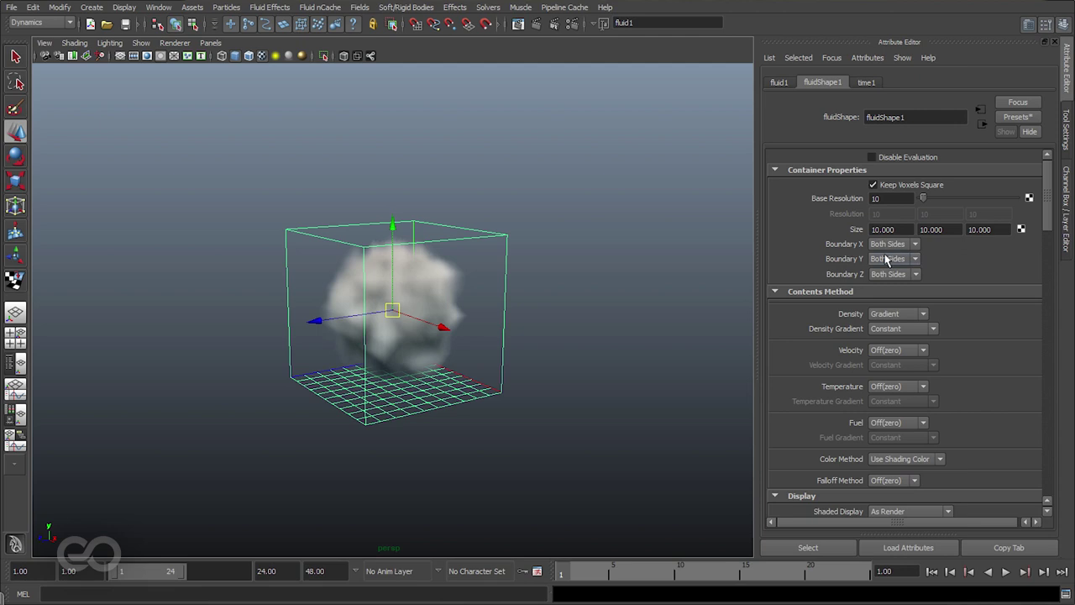
left_click(941, 199)
left_click_drag(940, 202, 933, 200)
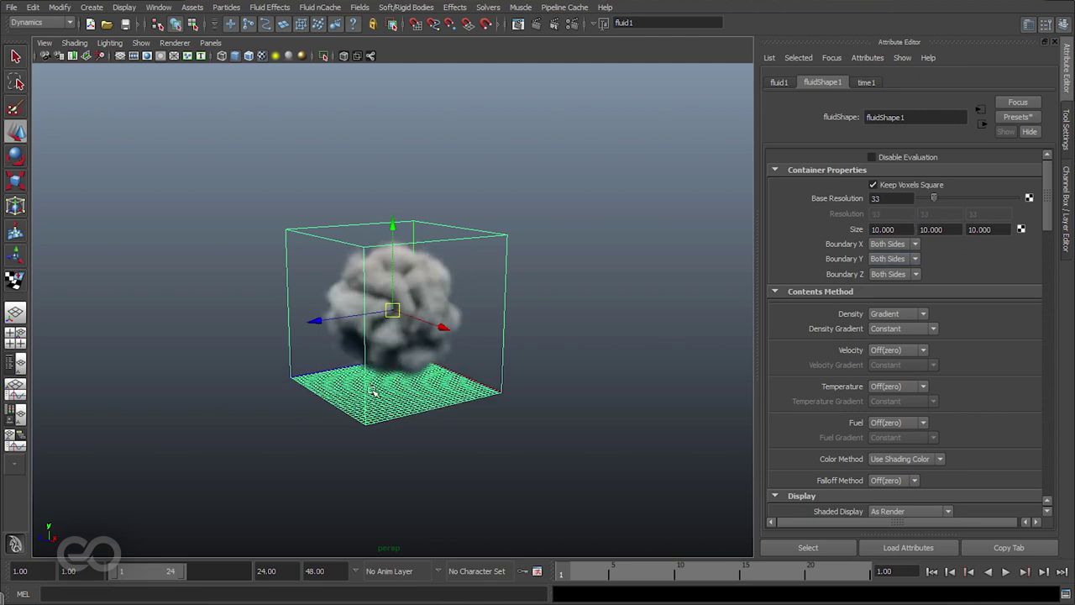
left_click_drag(375, 392, 504, 391, "alt")
scroll(557, 372, "up", 6)
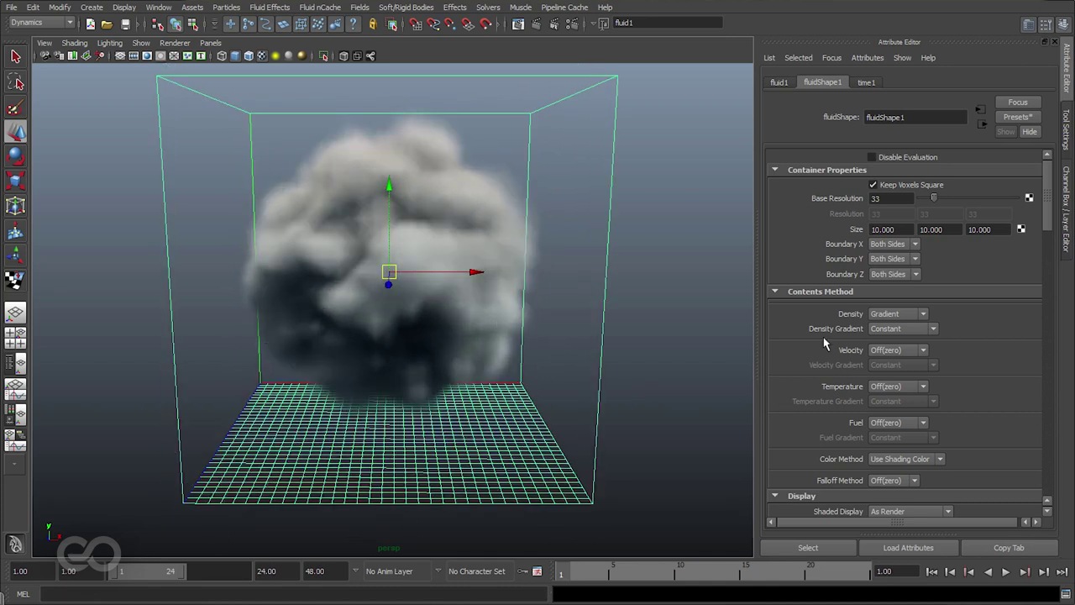
scroll(824, 336, "down", 5)
Set Boundary Draw to Bounding box and orbit around the container.
left_click(898, 378)
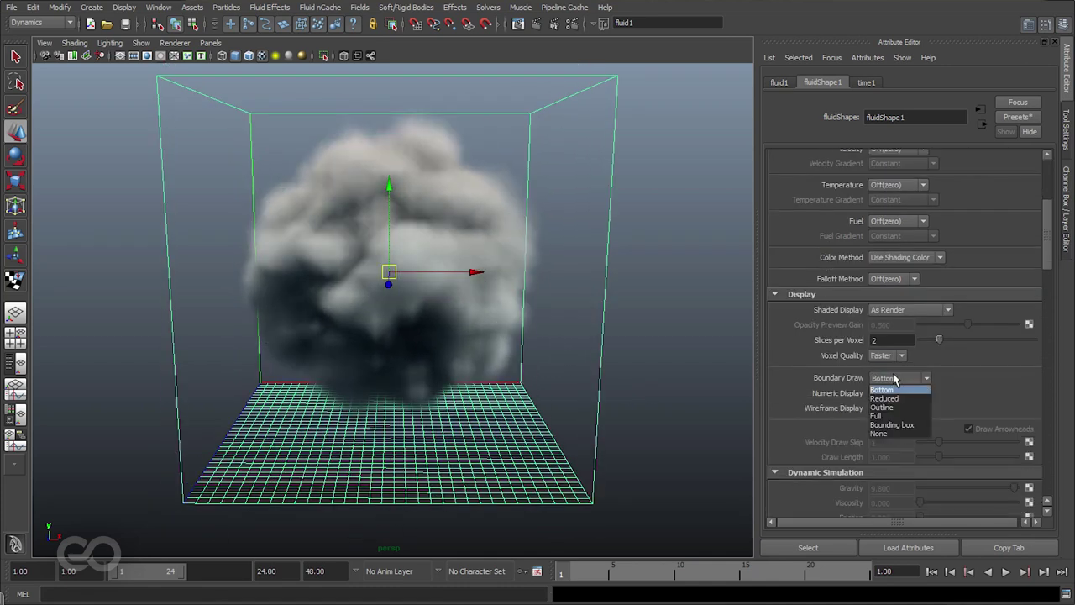
left_click(893, 425)
scroll(547, 356, "down", 3)
mouse_move(547, 356)
left_mouse_down("alt")
mouse_move(340, 383)
mouse_move(439, 378)
mouse_move(95, 390)
mouse_move(423, 371)
left_mouse_up("alt")
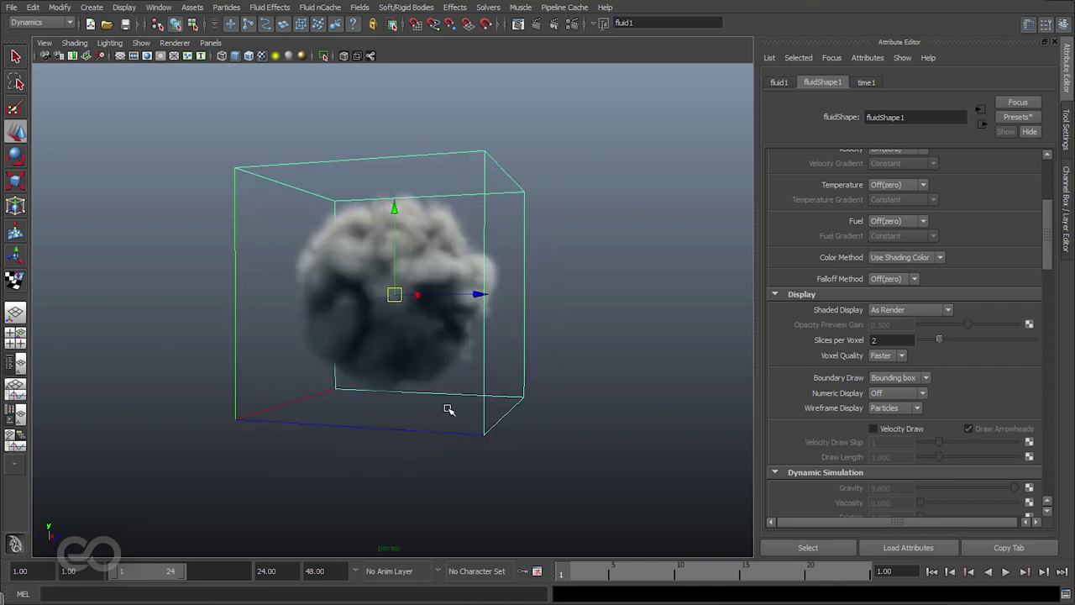
left_click_drag(395, 392, 415, 415, "alt")
scroll(807, 359, "up", 5)
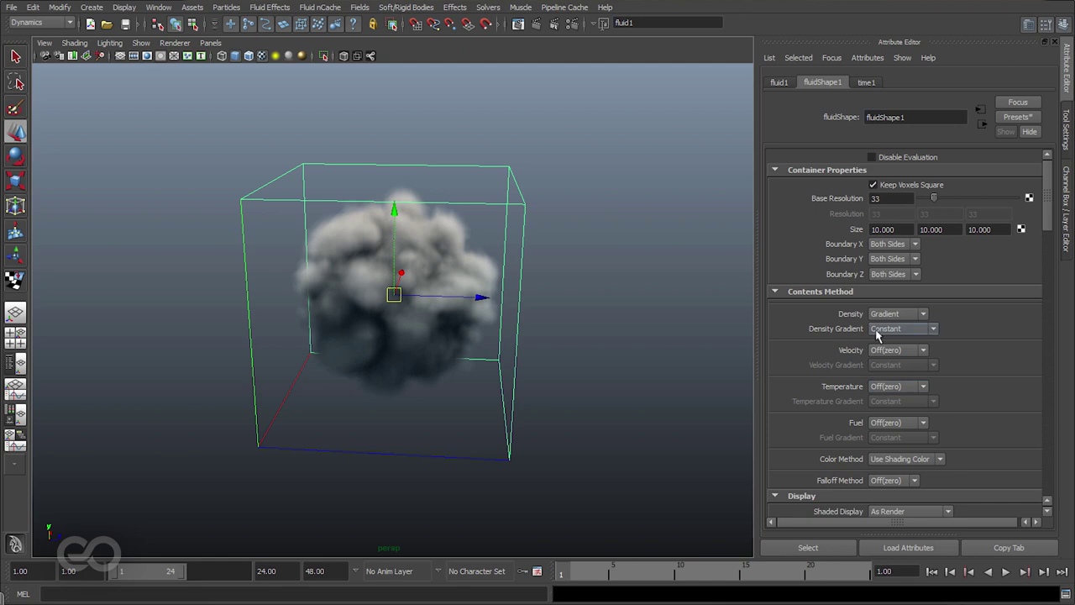
left_click_drag(394, 421, 390, 387, "alt")
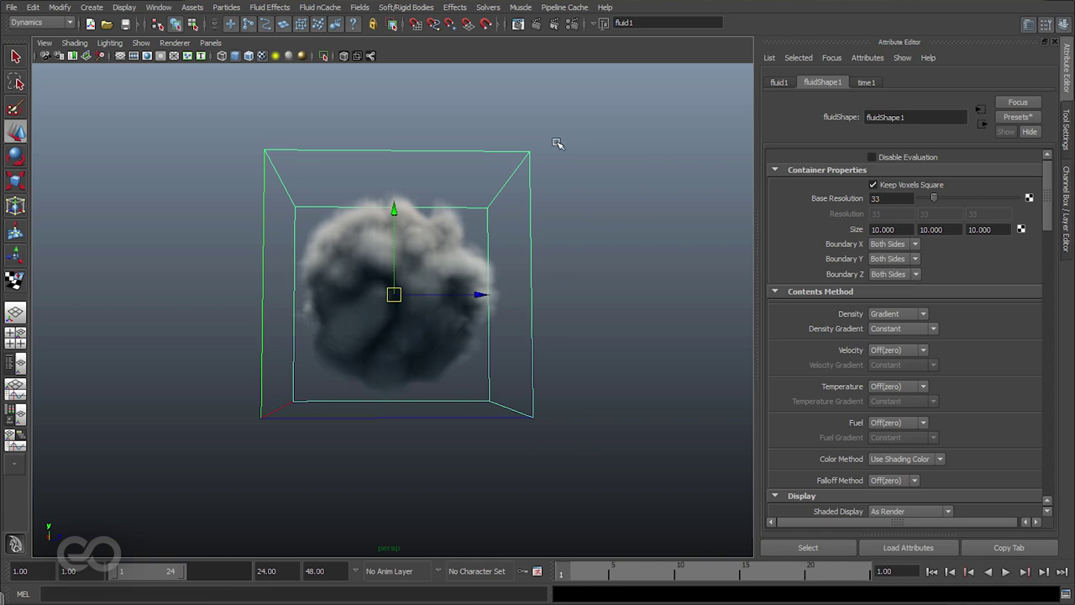
scroll(808, 332, "down", 15)
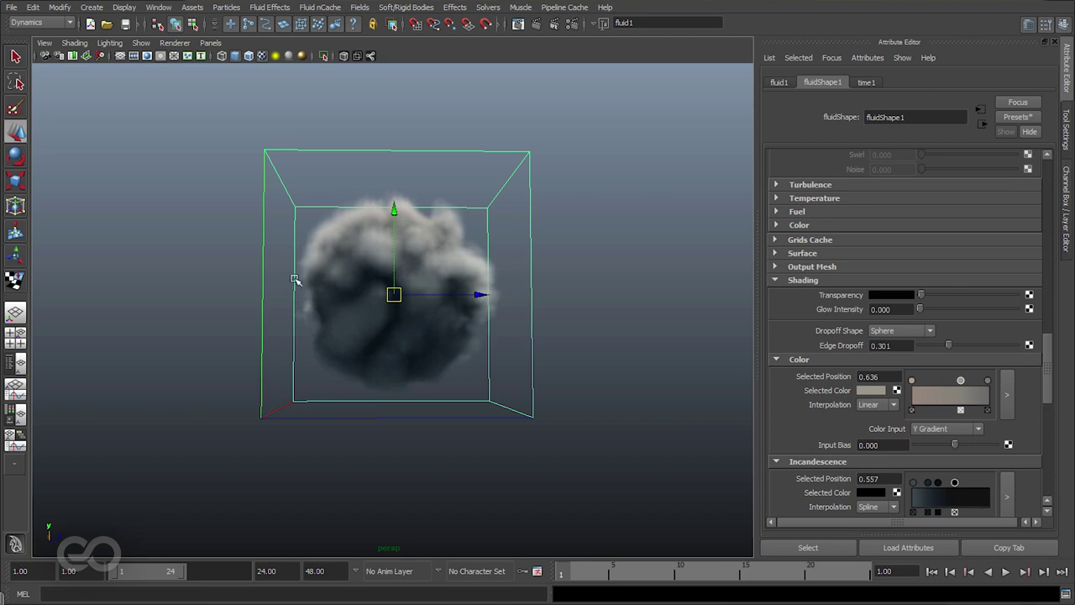
scroll(849, 355, "down", 7)
scroll(790, 306, "up", 5)
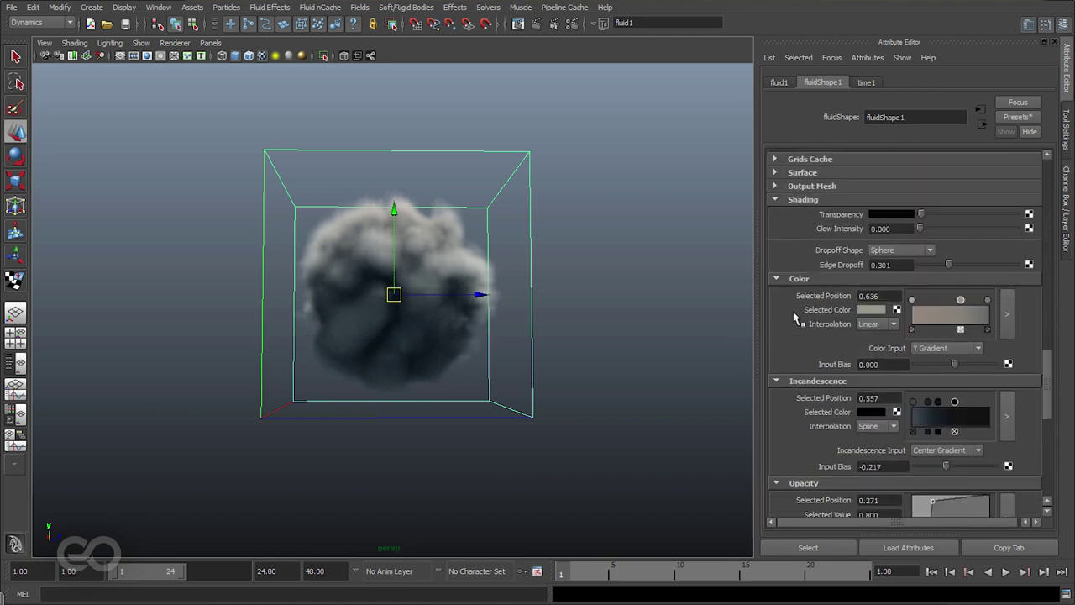
scroll(804, 326, "down", 5)
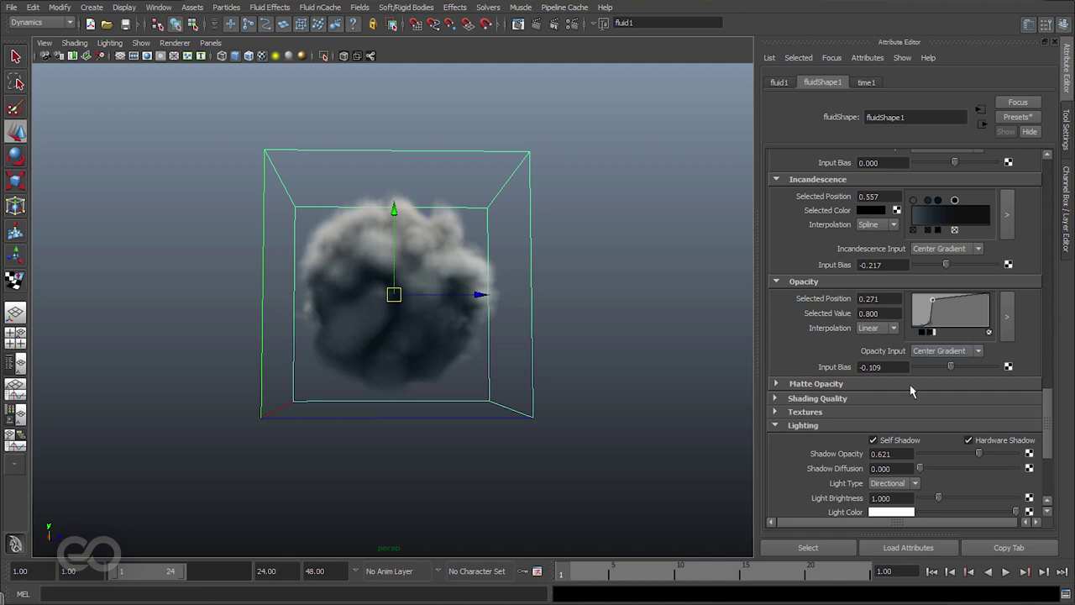
left_click_drag(394, 328, 499, 314, "alt")
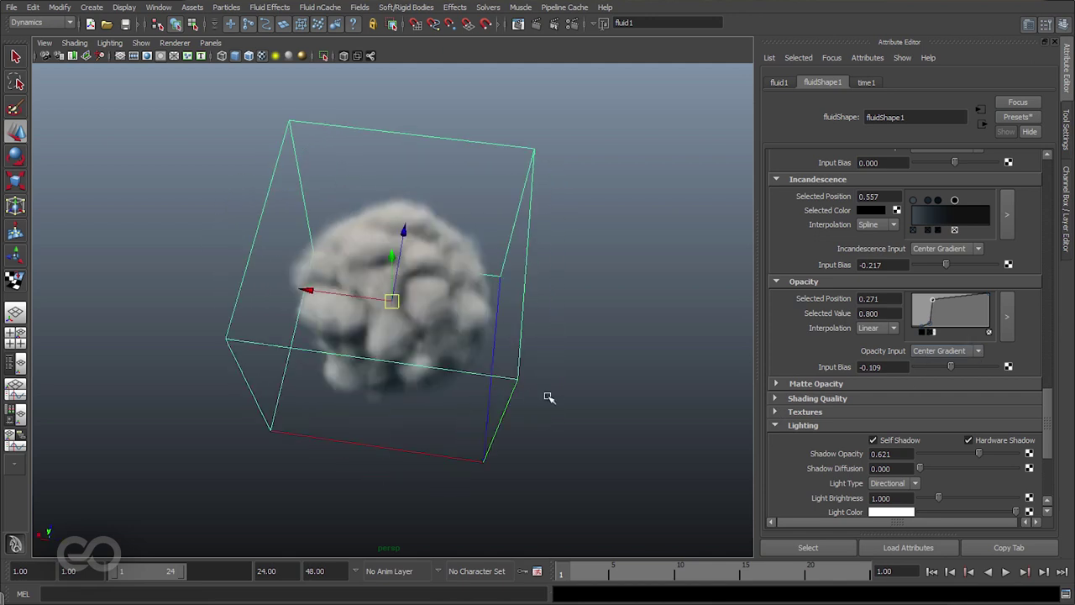
left_click_drag(386, 342, 390, 298, "alt")
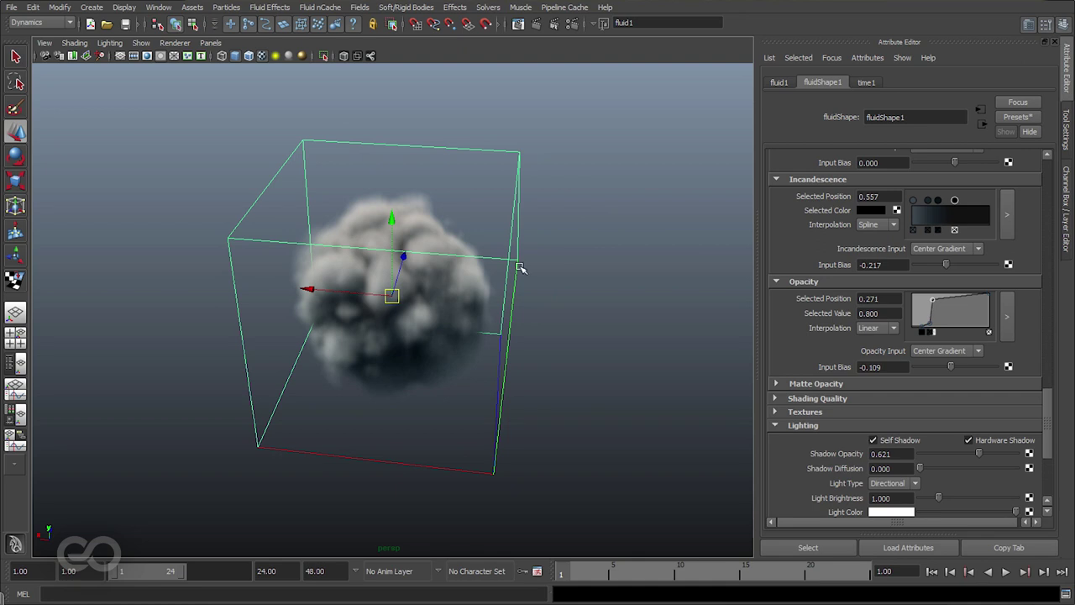
left_click_drag(519, 267, 502, 308, "alt")
In the expanded Opacity ramp, move the lower point to position 0.2164, value 0.0753, then close it.
left_click(1009, 317)
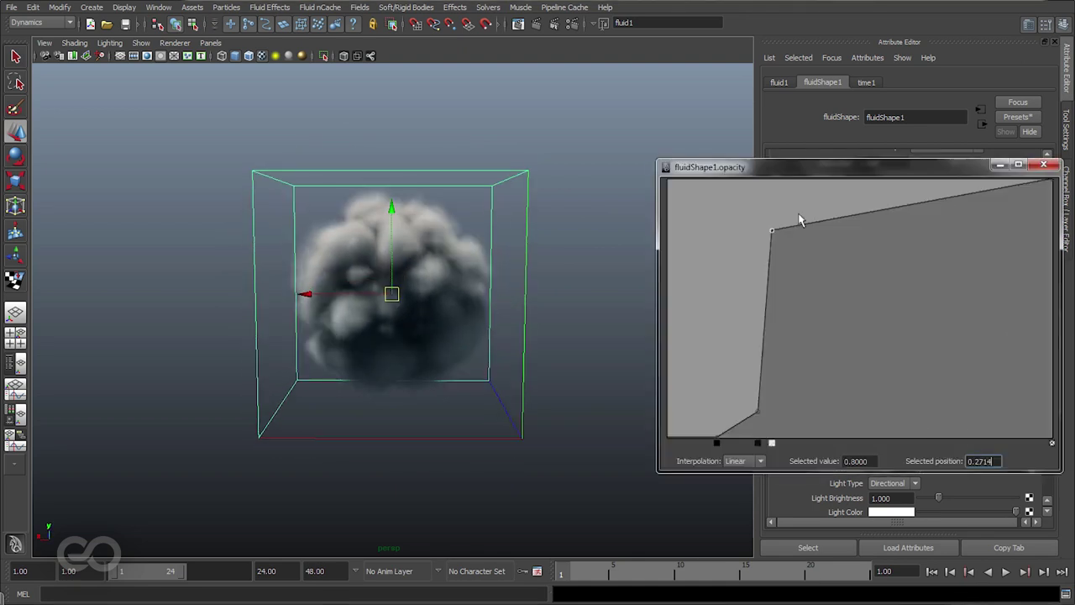
left_click_drag(820, 172, 759, 130)
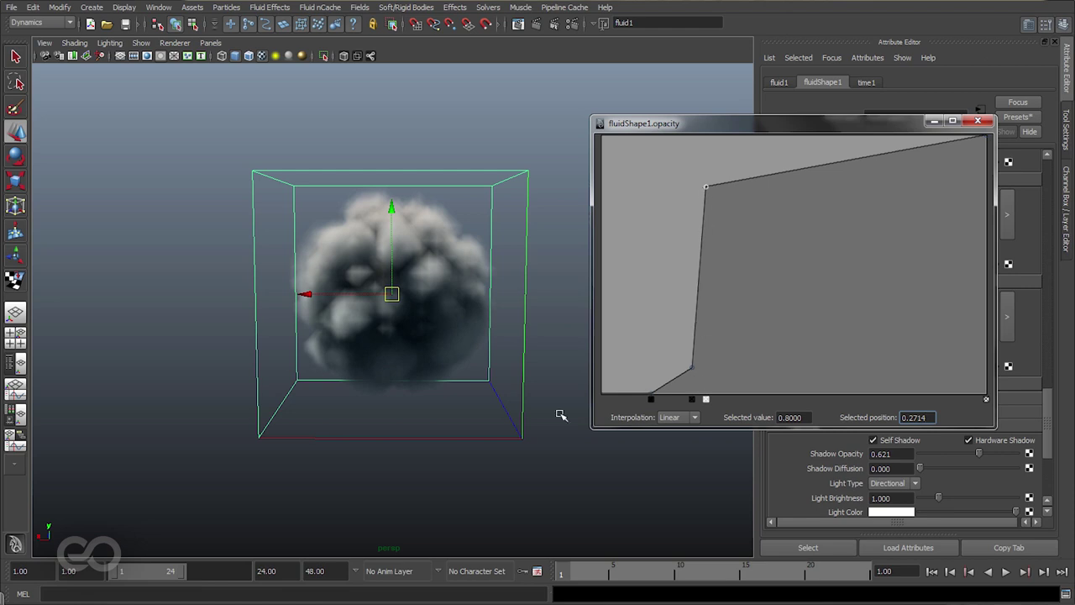
left_click_drag(347, 383, 494, 378, "alt")
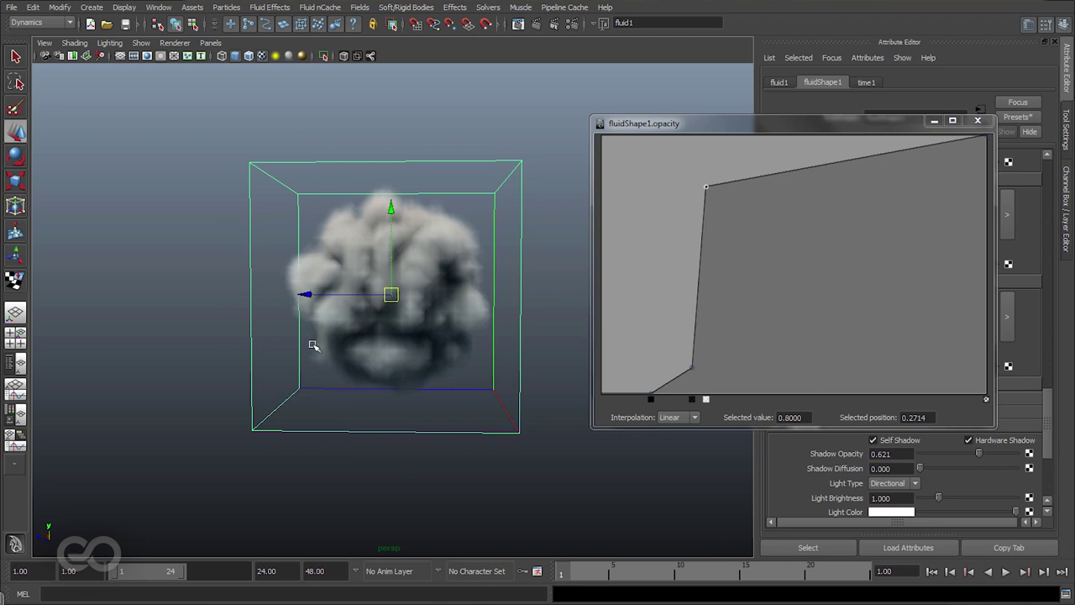
left_click_drag(696, 374, 645, 345)
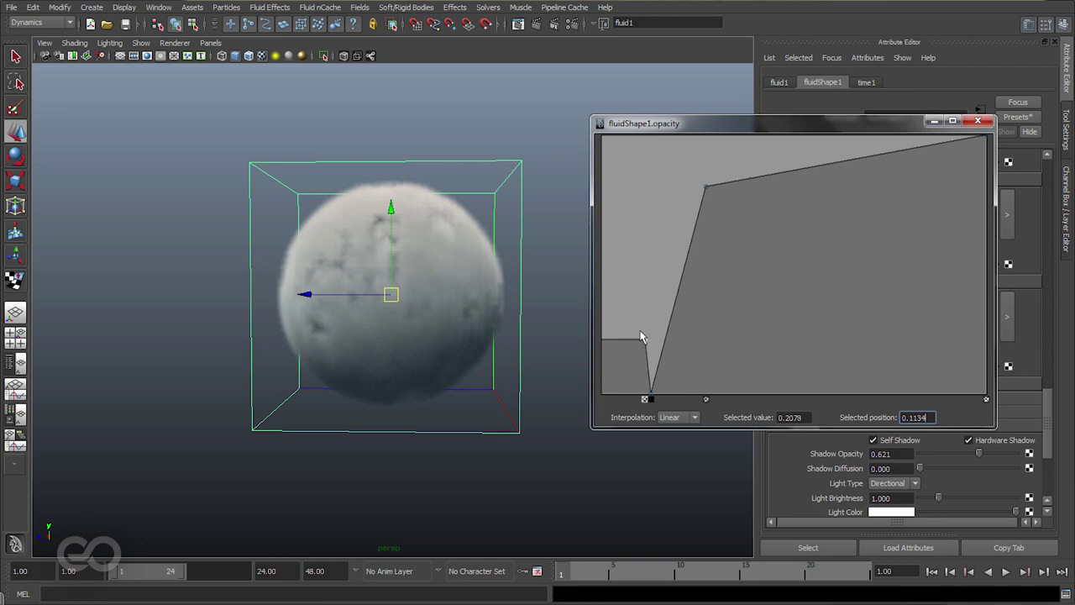
left_click_drag(645, 344, 684, 374)
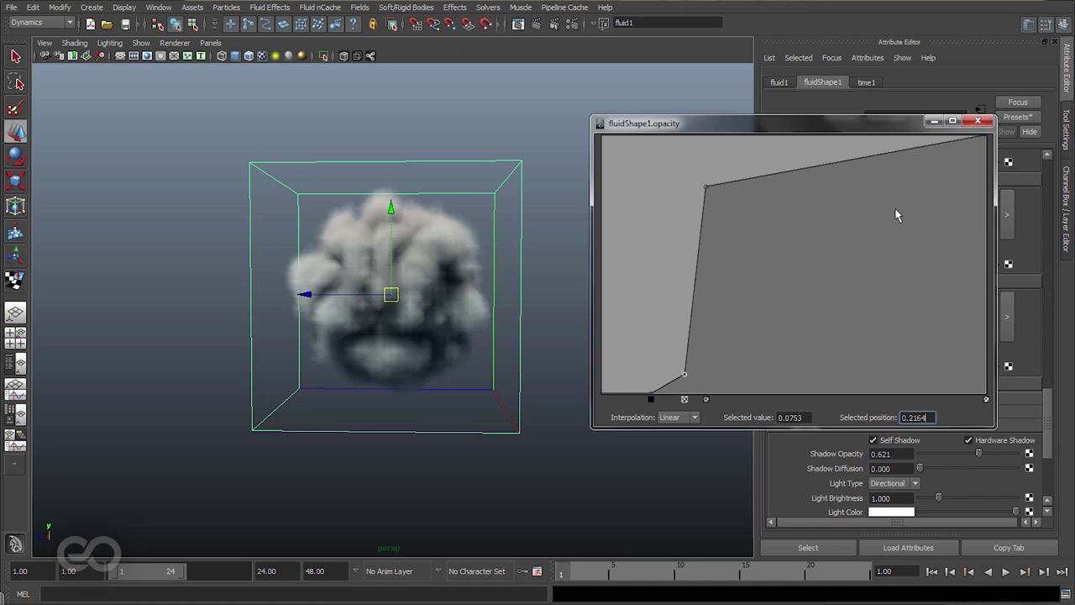
left_click(977, 122)
left_click_drag(531, 345, 382, 351, "alt")
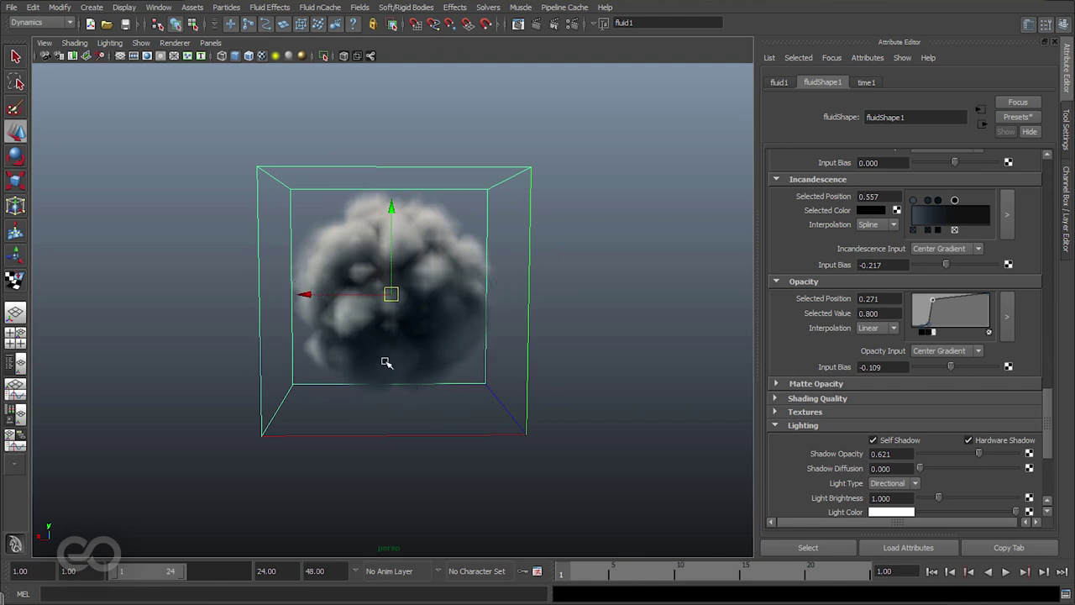
Change Opacity Input from Center Gradient to Y Gradient and orbit to inspect the flatter cloud.
left_click(939, 351)
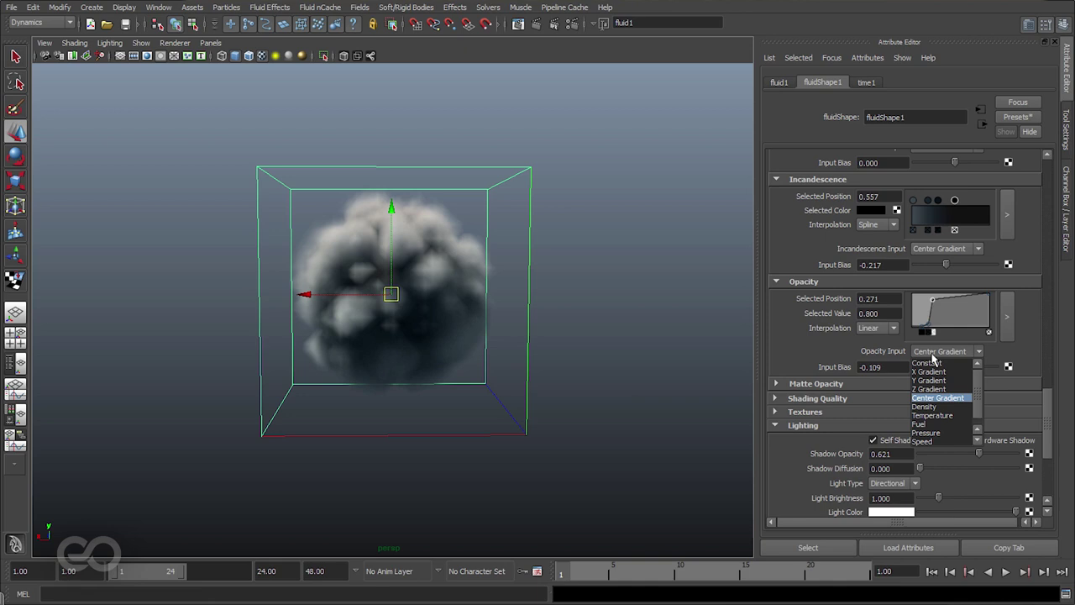
left_click(930, 380)
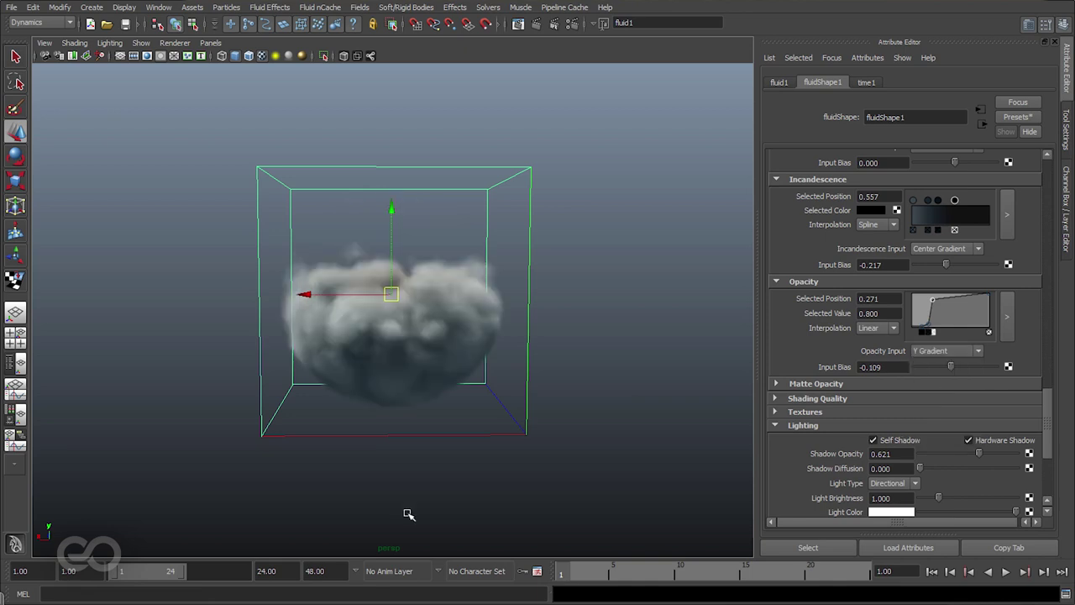
left_click_drag(324, 446, 473, 435, "alt")
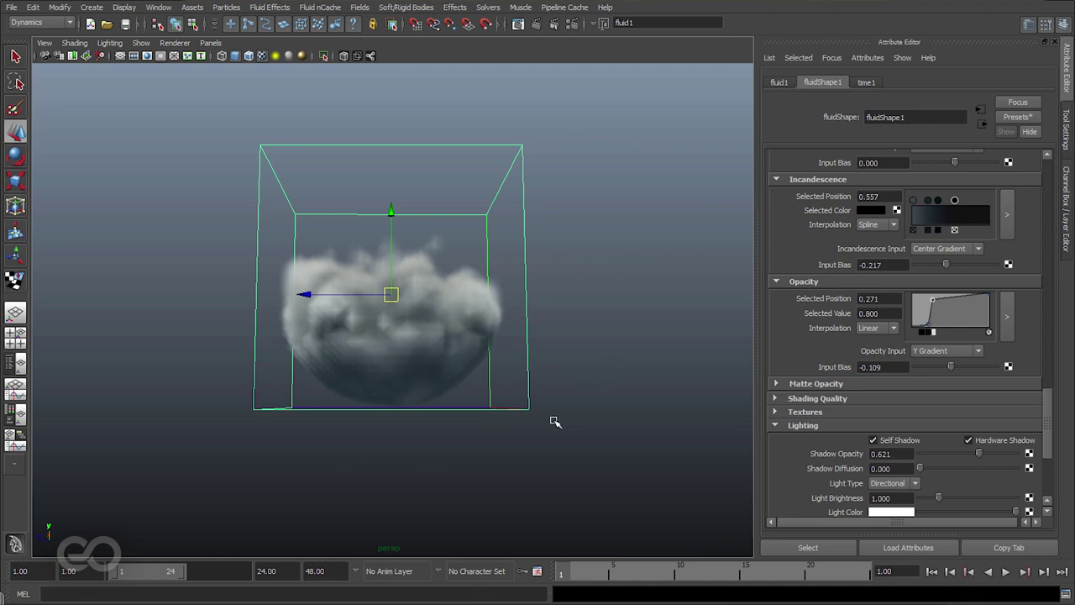
left_click_drag(556, 423, 453, 428, "alt")
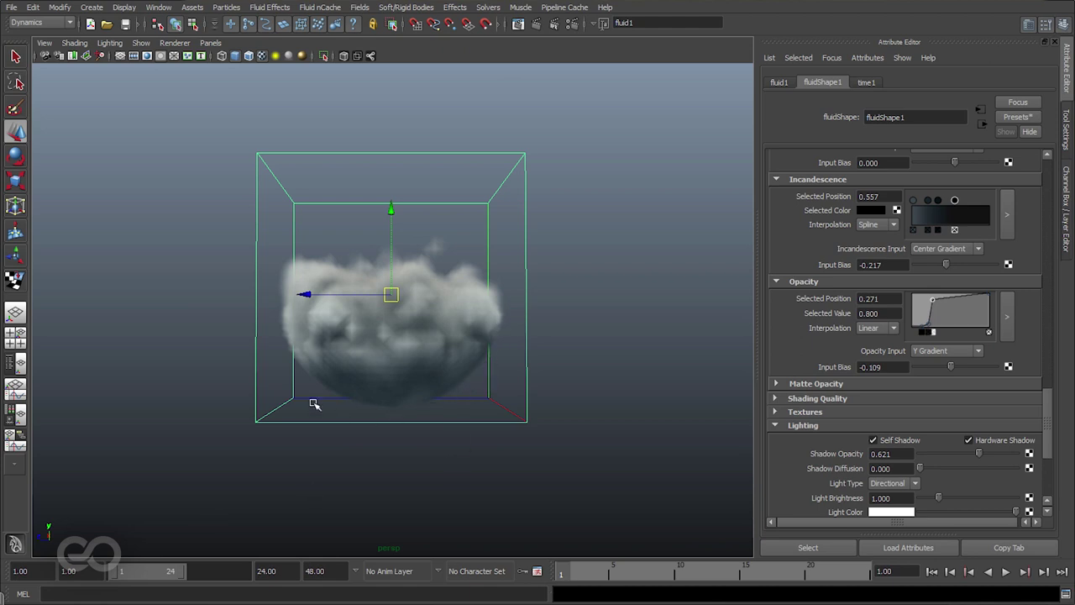
left_click_drag(359, 415, 527, 424, "alt")
scroll(794, 352, "up", 5)
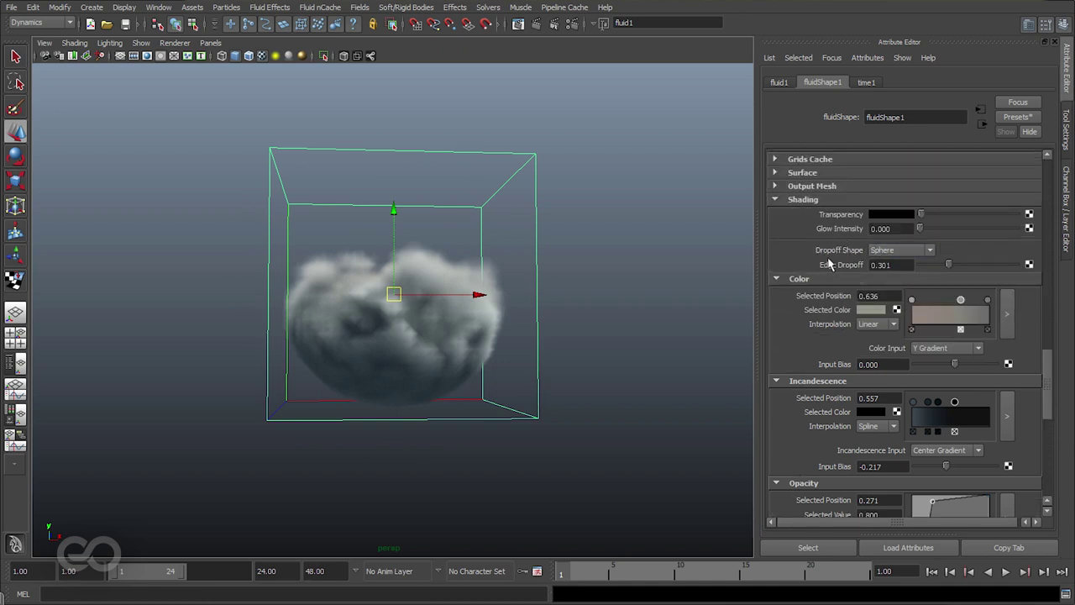
Set Dropoff Shape to Cube and inspect the box-shaped cloud.
left_click(922, 251)
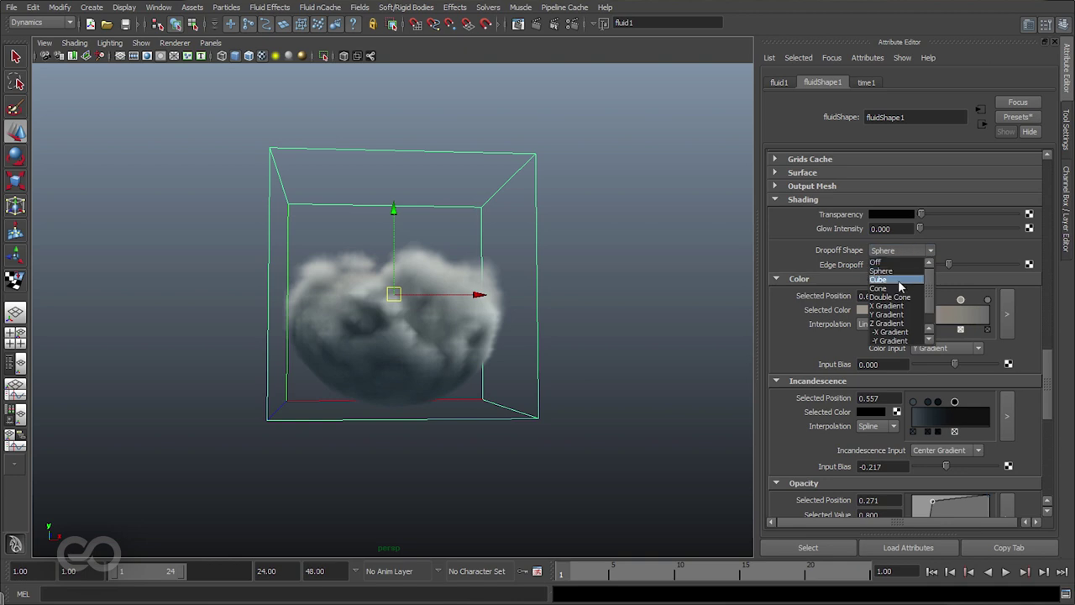
left_click(897, 280)
left_click_drag(214, 327, 435, 329, "alt")
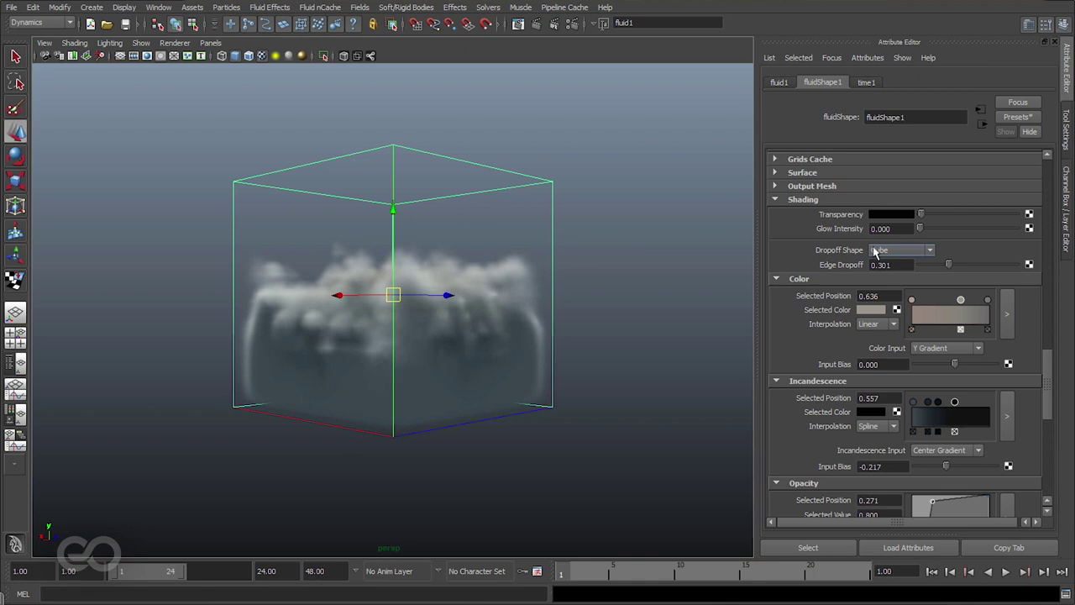
scroll(896, 263, "up", 10)
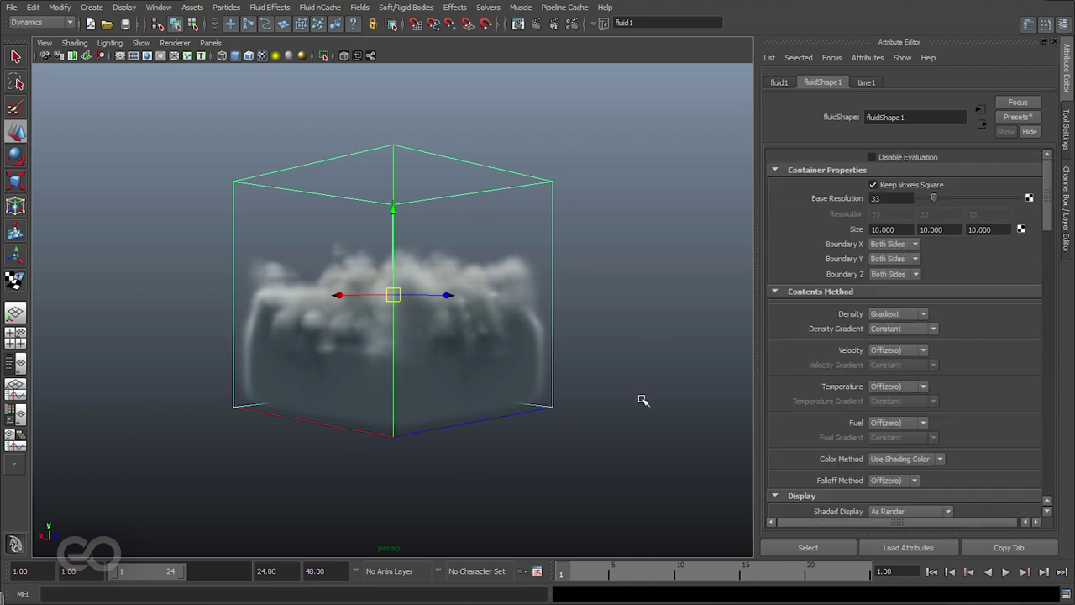
scroll(827, 361, "down", 10)
scroll(827, 361, "down", 10)
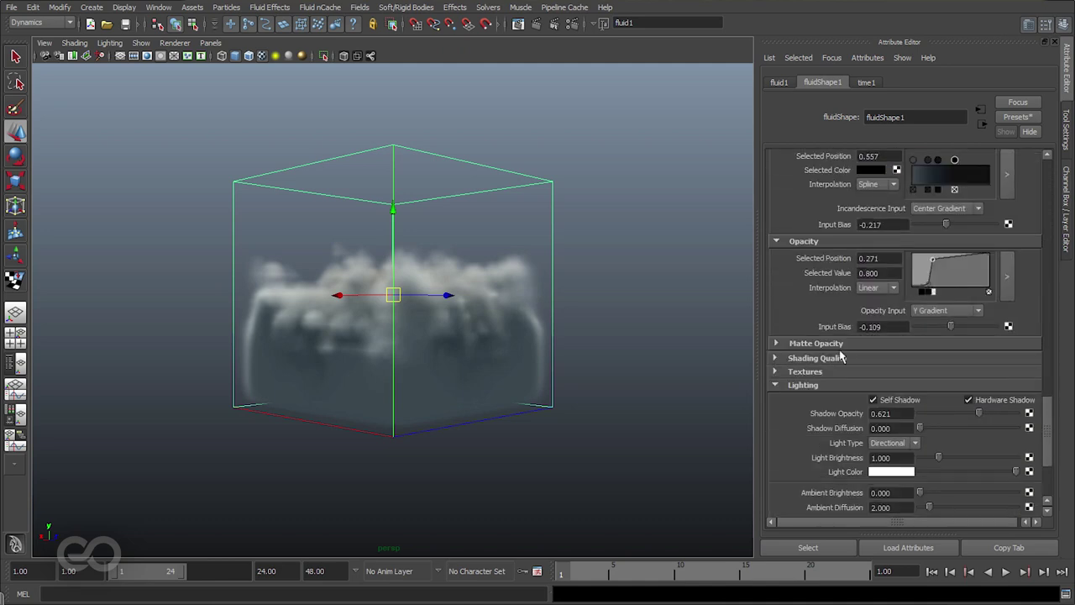
Try X Gradient as the Opacity Input, then switch it back to Y Gradient.
left_click(943, 310)
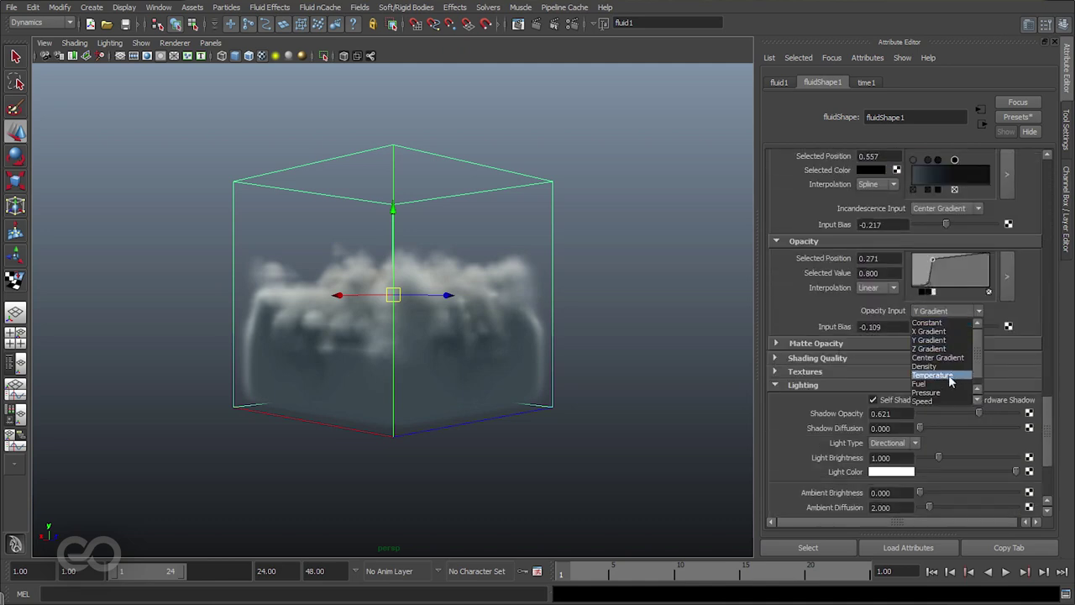
left_click(930, 332)
left_click_drag(153, 365, 259, 381, "alt")
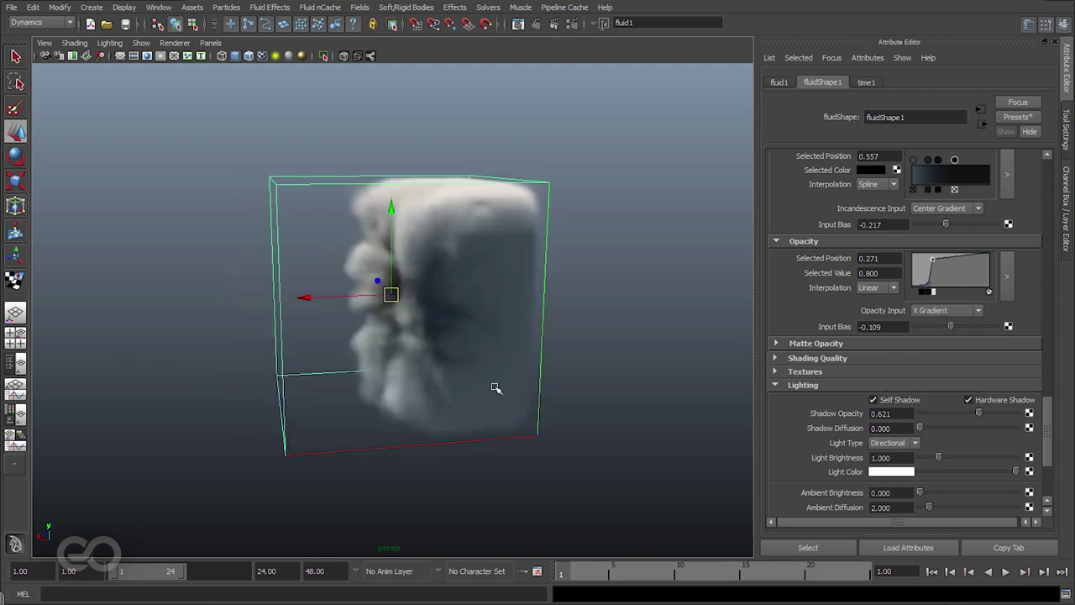
left_click(948, 309)
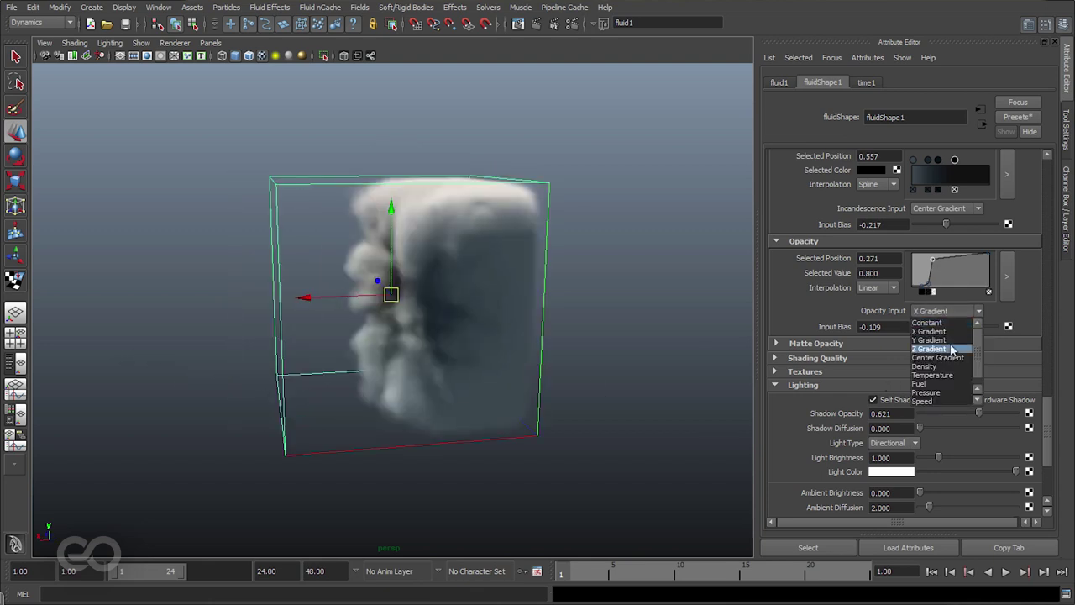
left_click(934, 341)
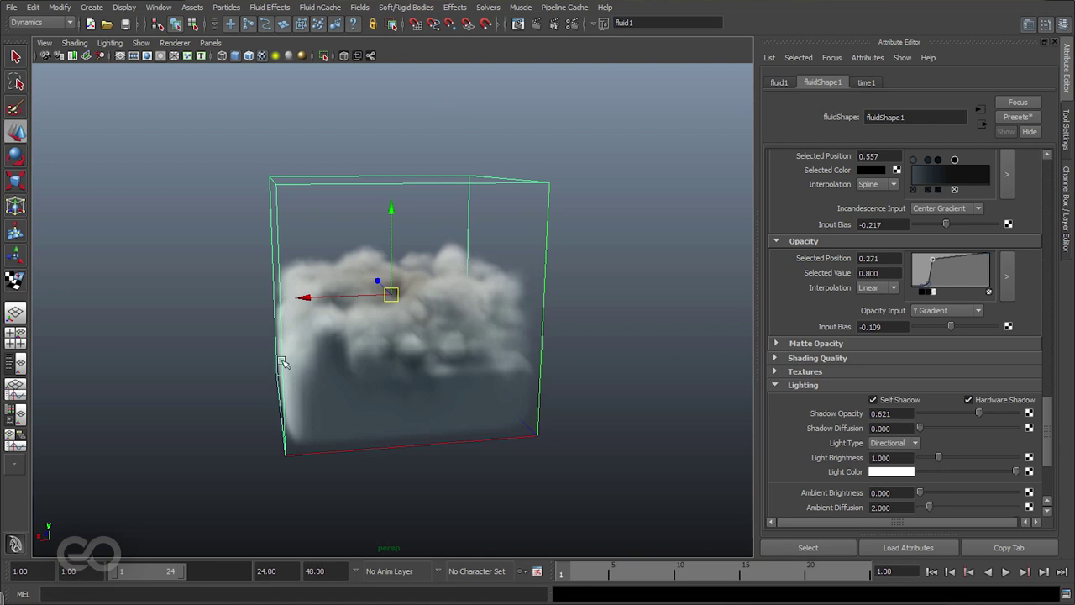
left_click_drag(543, 351, 410, 345, "alt")
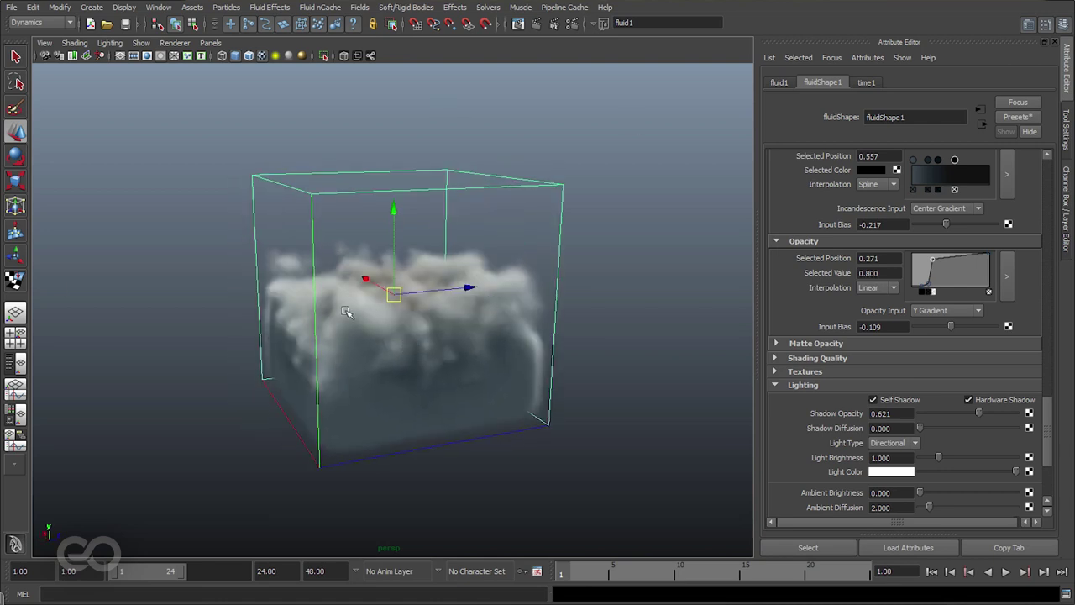
scroll(807, 223, "up", 6)
Try a Cone dropoff, revert to Sphere, then start a new empty scene with Ctrl+N.
left_click(892, 291)
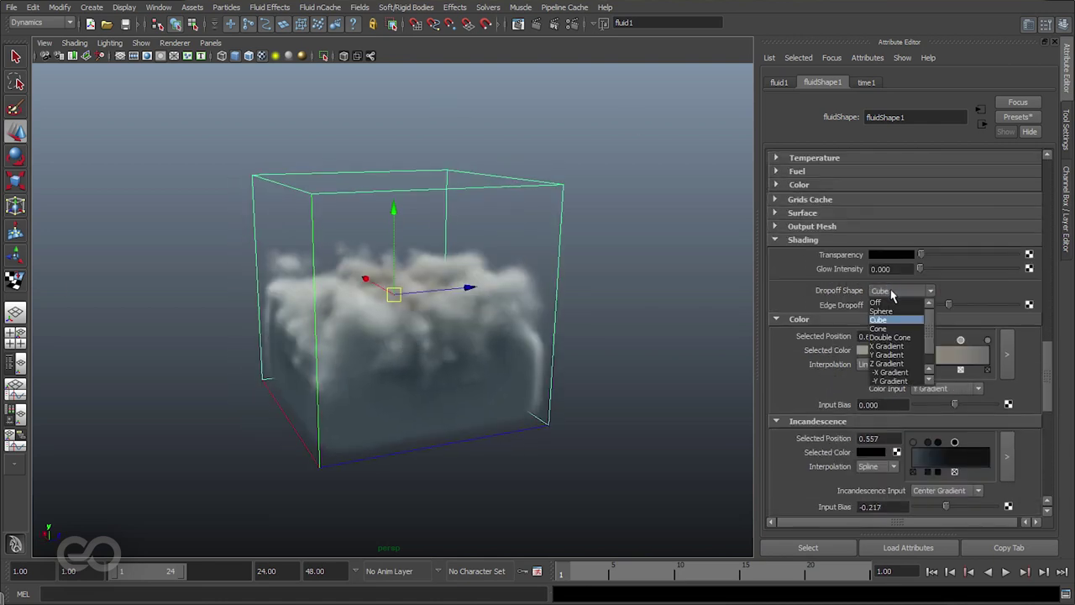
left_click(883, 331)
left_click_drag(394, 373, 652, 392, "alt")
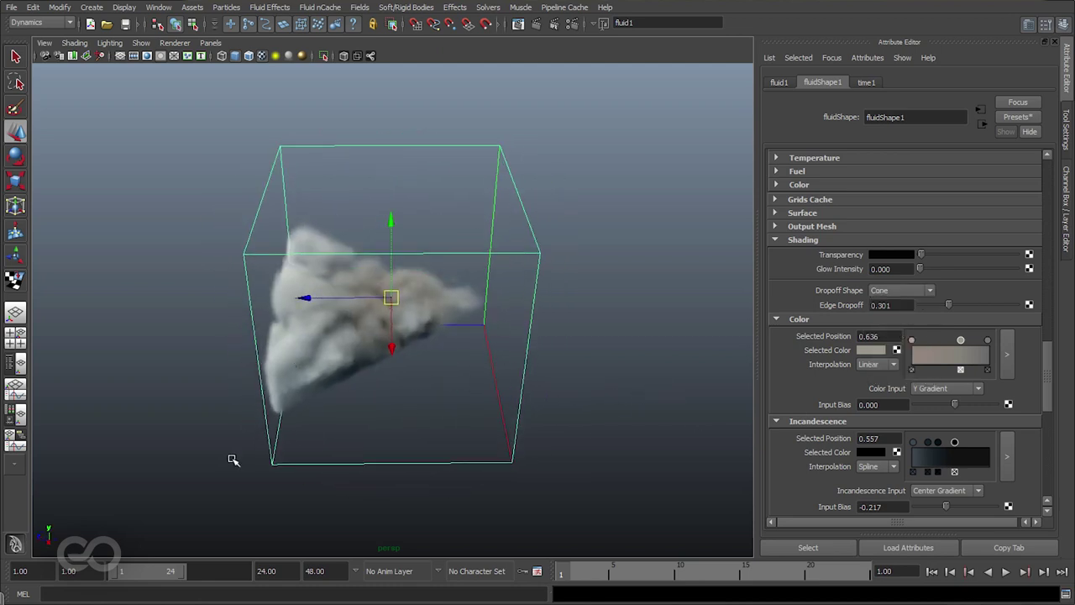
left_click(892, 290)
left_click(884, 321)
left_click_drag(538, 369, 279, 297, "alt")
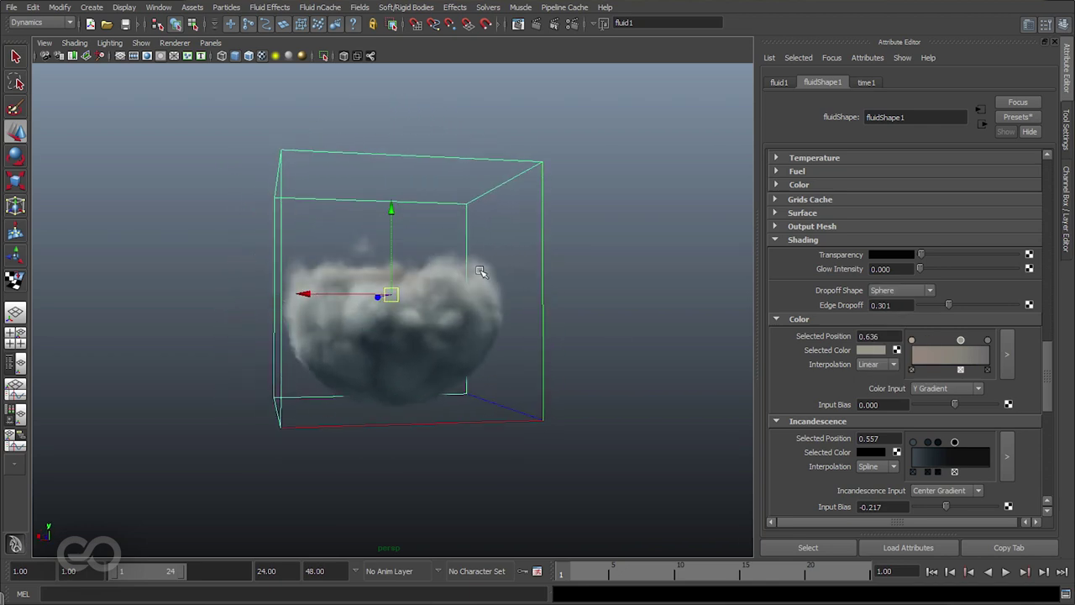
left_click_drag(602, 340, 583, 334, "alt")
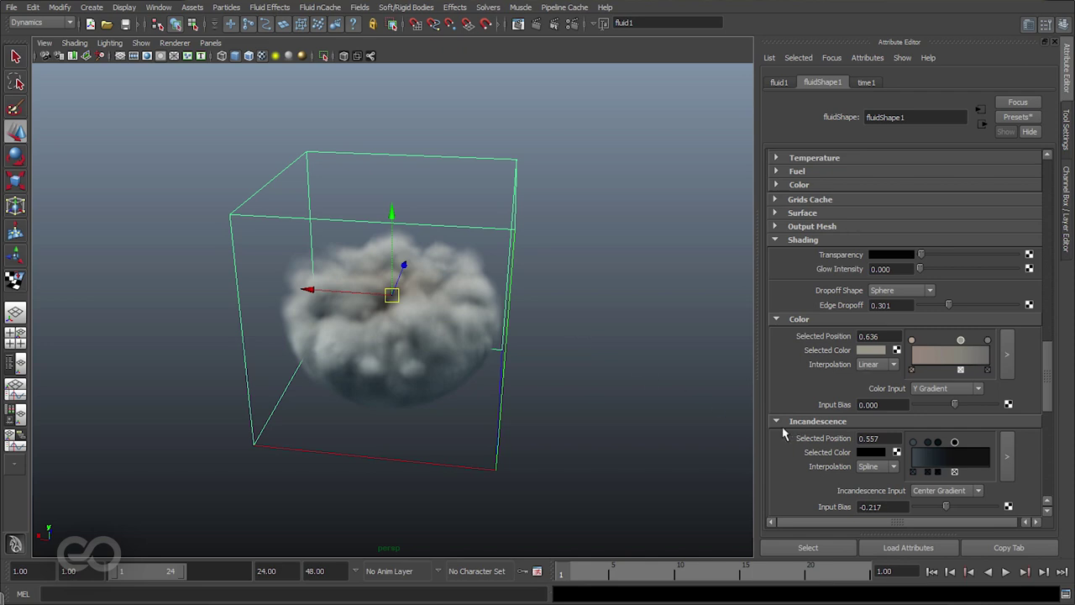
left_click_drag(323, 341, 497, 311, "alt")
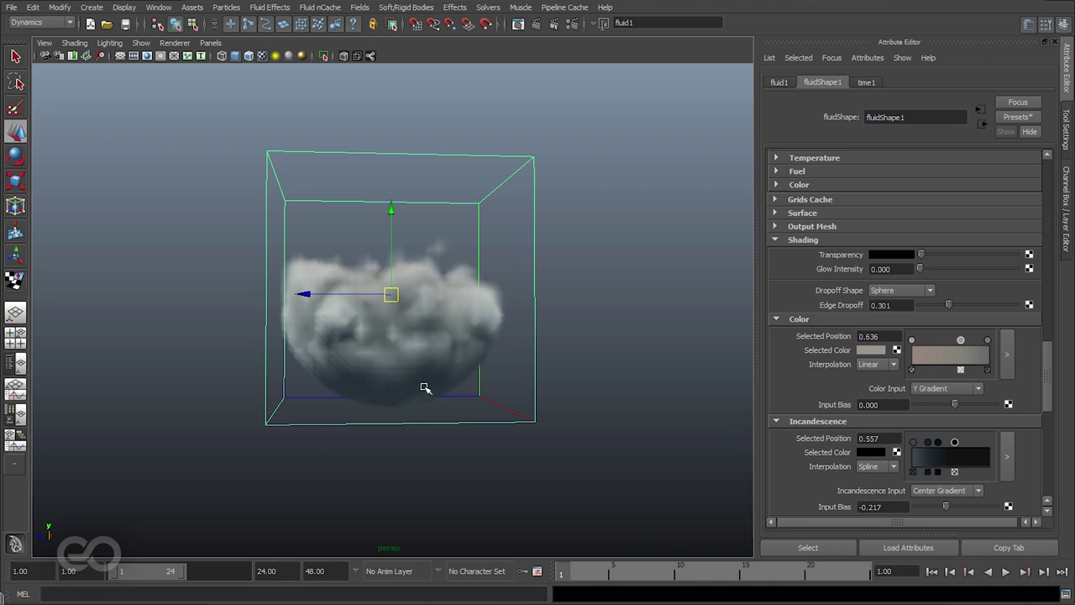
left_click_drag(414, 353, 420, 384, "alt")
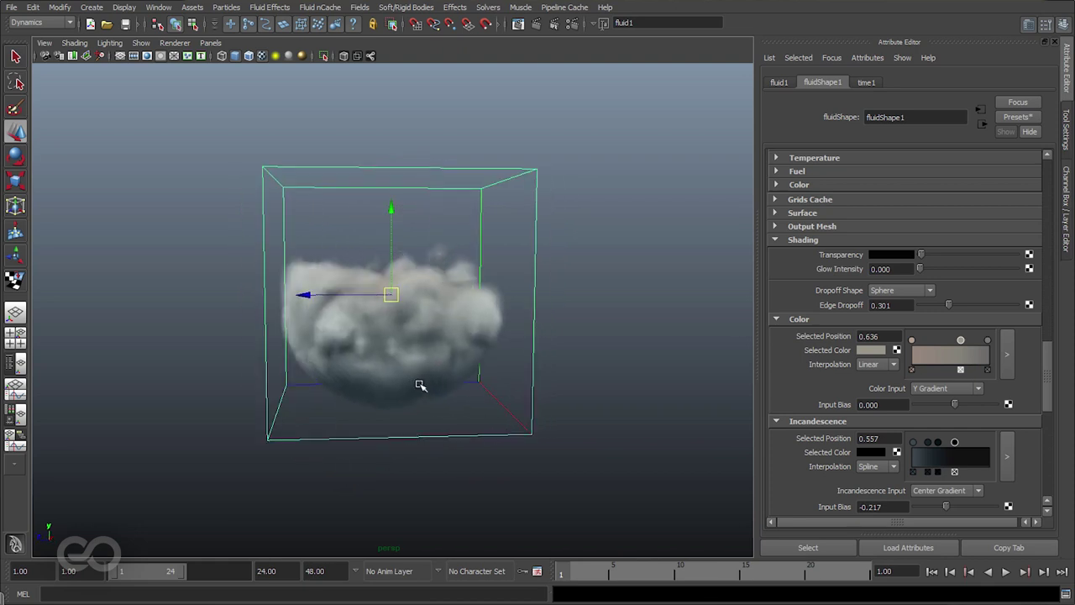
key("ctrl+n")
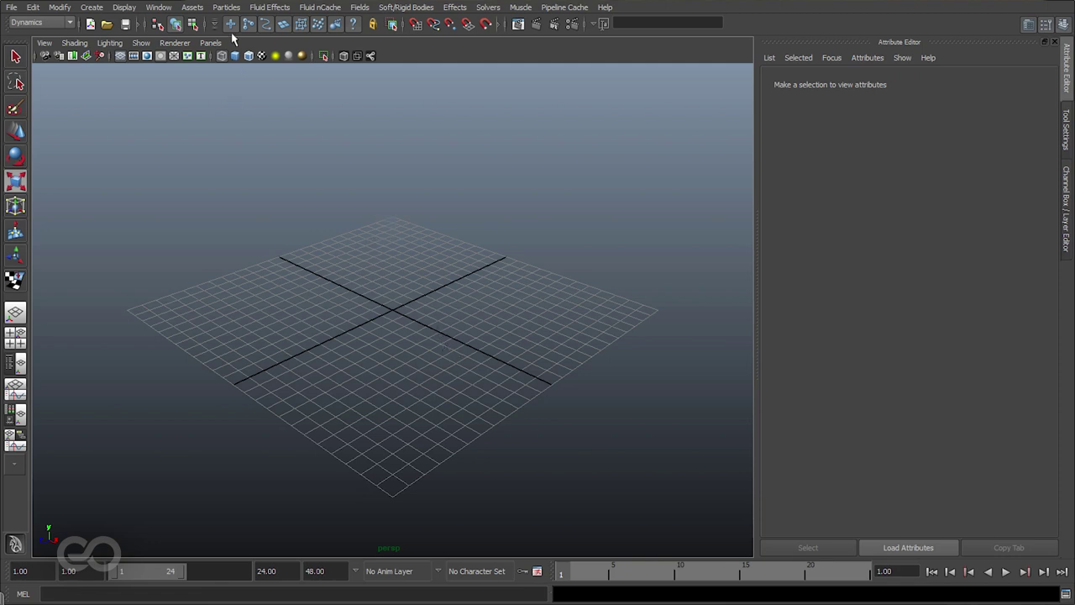
Create an emitter from reset Create Emitter options with Volume type and Sphere volume shape.
left_click(223, 7)
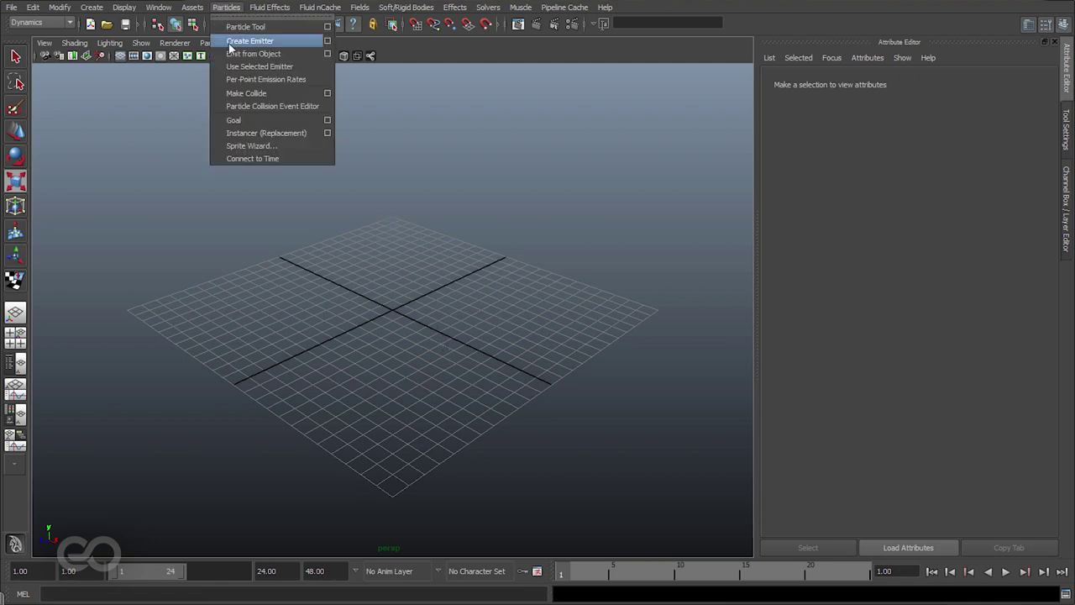
left_click(327, 40)
left_click(642, 116)
left_click(666, 141)
left_click_drag(761, 101, 725, 82)
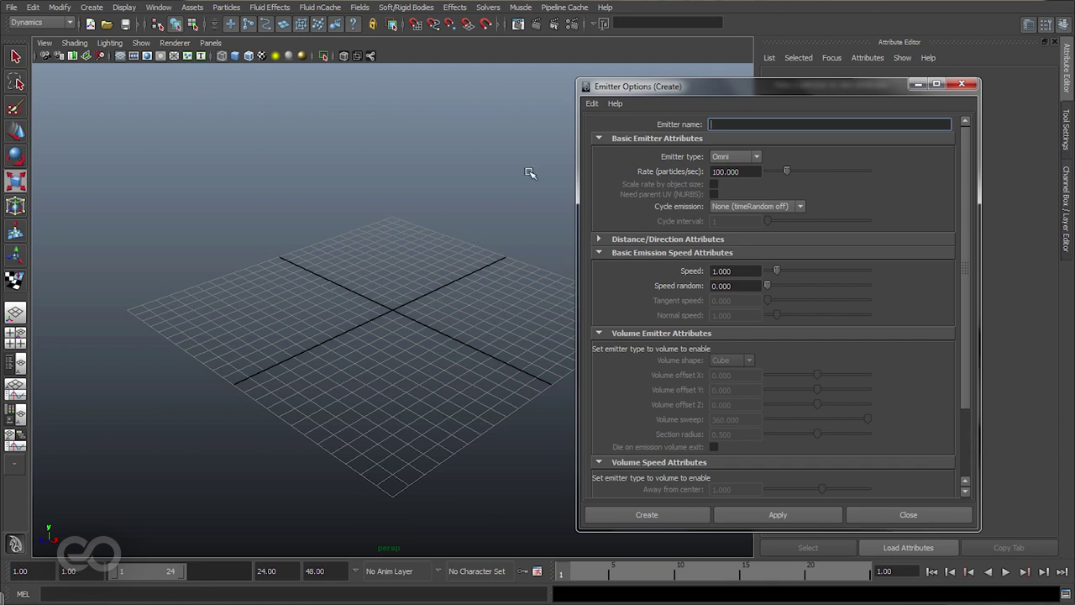
left_click(721, 158)
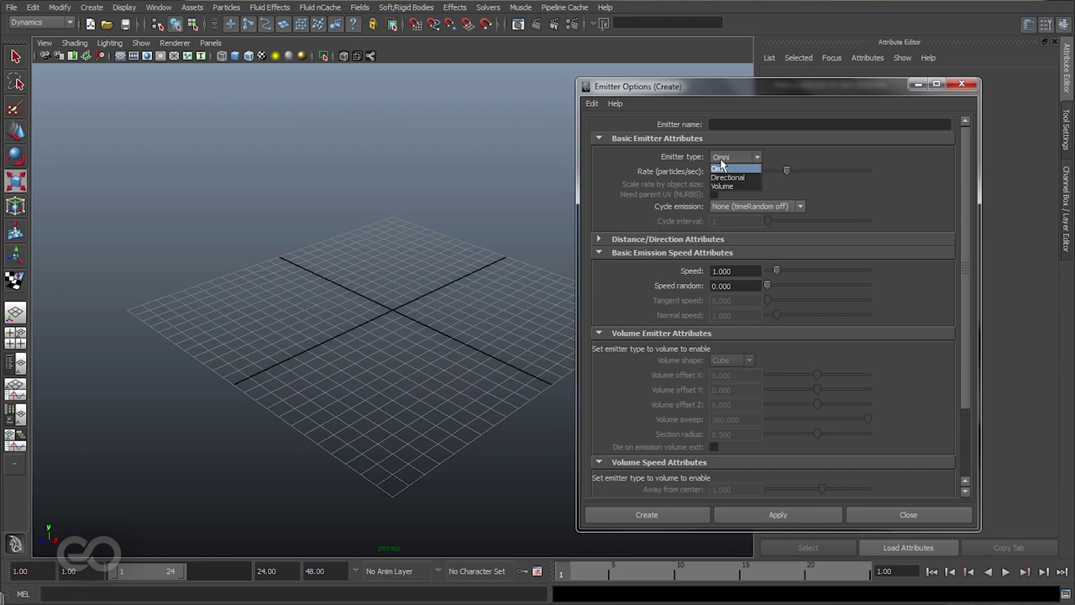
left_click(726, 184)
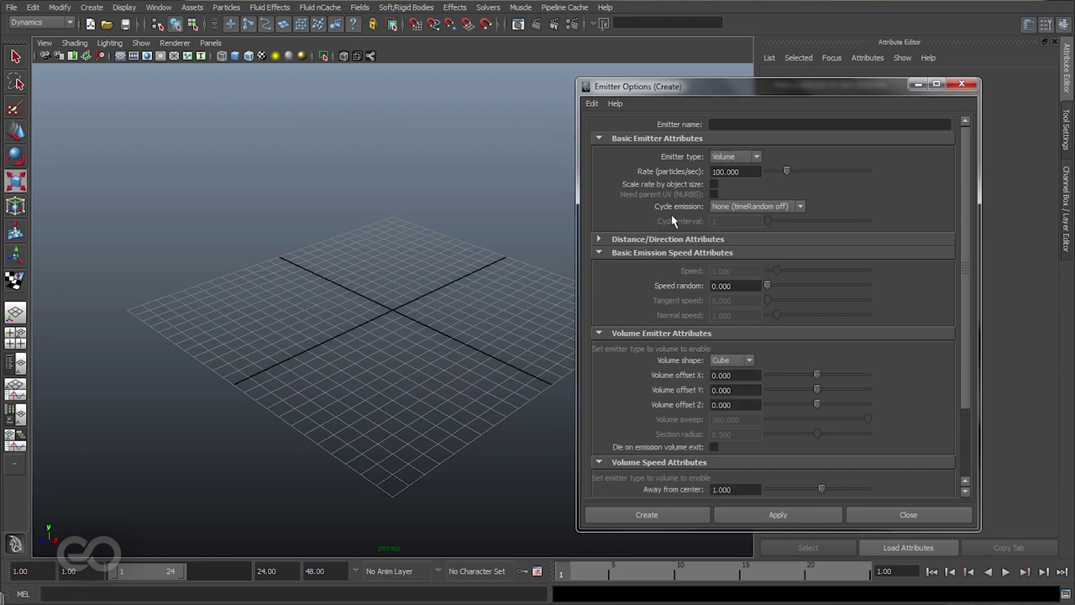
left_click(729, 361)
left_click(736, 383)
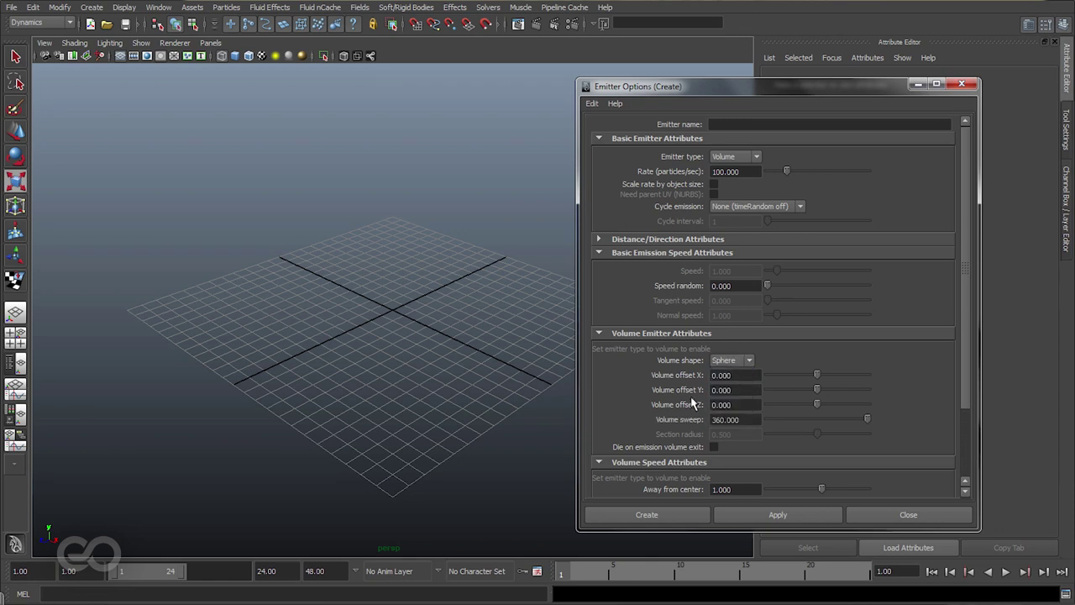
left_click(661, 516)
Play the emission over a black background with the ground grid hidden.
right_click_drag(532, 365, 711, 355, "alt")
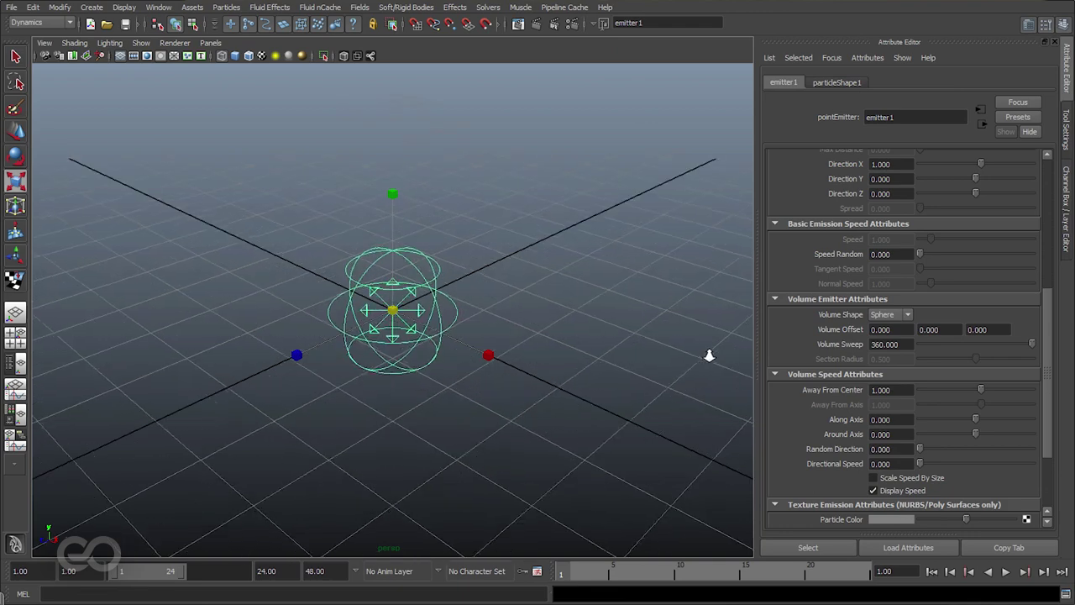
left_click_drag(557, 360, 714, 344, "alt")
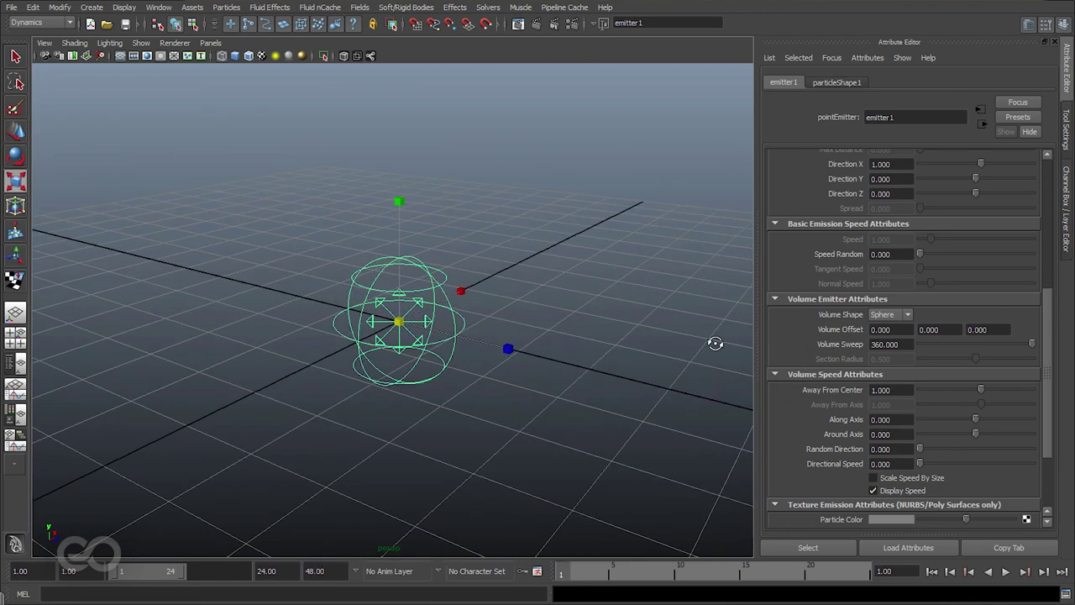
left_click(1006, 572)
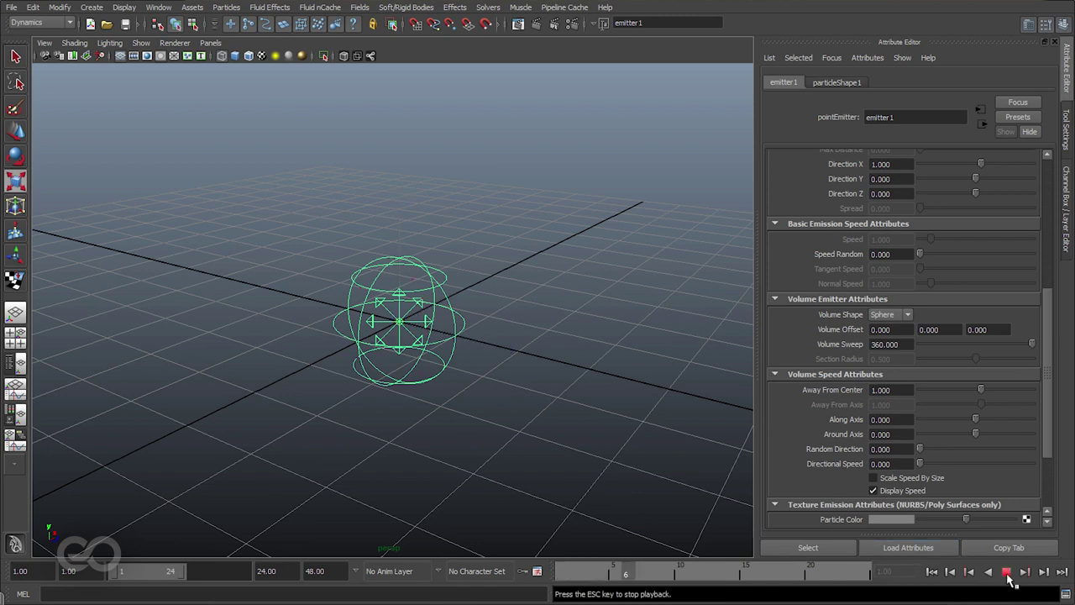
left_click_drag(636, 468, 493, 381, "alt")
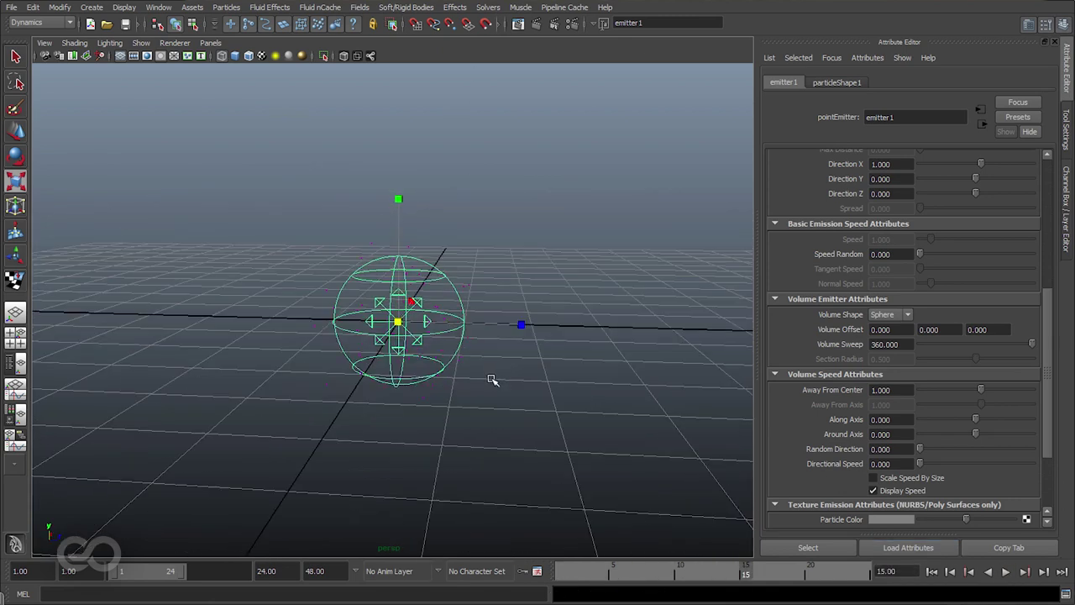
key("alt+b")
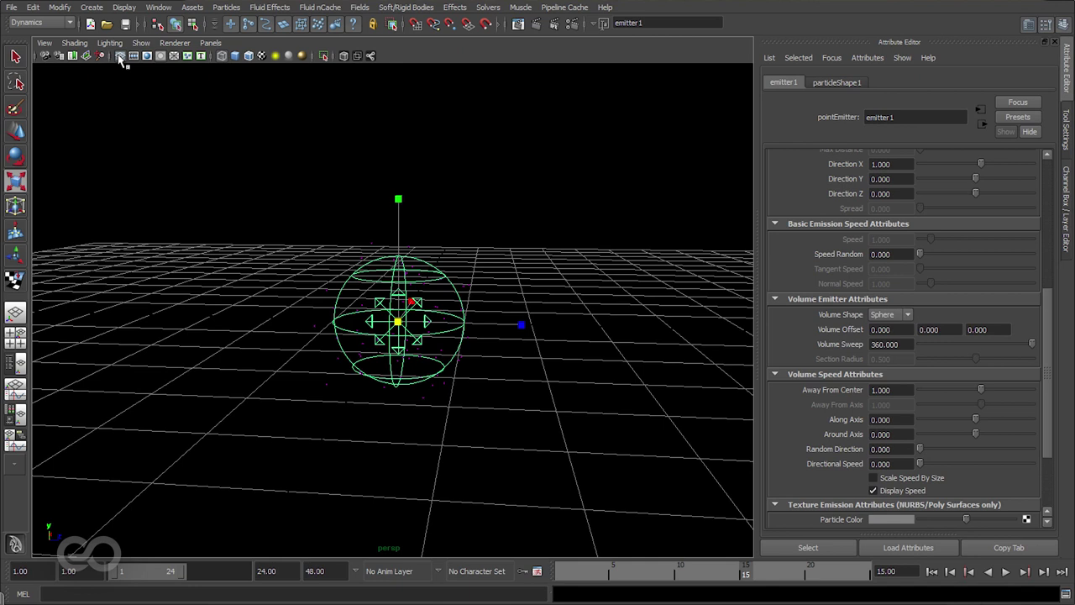
left_click(120, 56)
left_click_drag(470, 437, 491, 401, "alt")
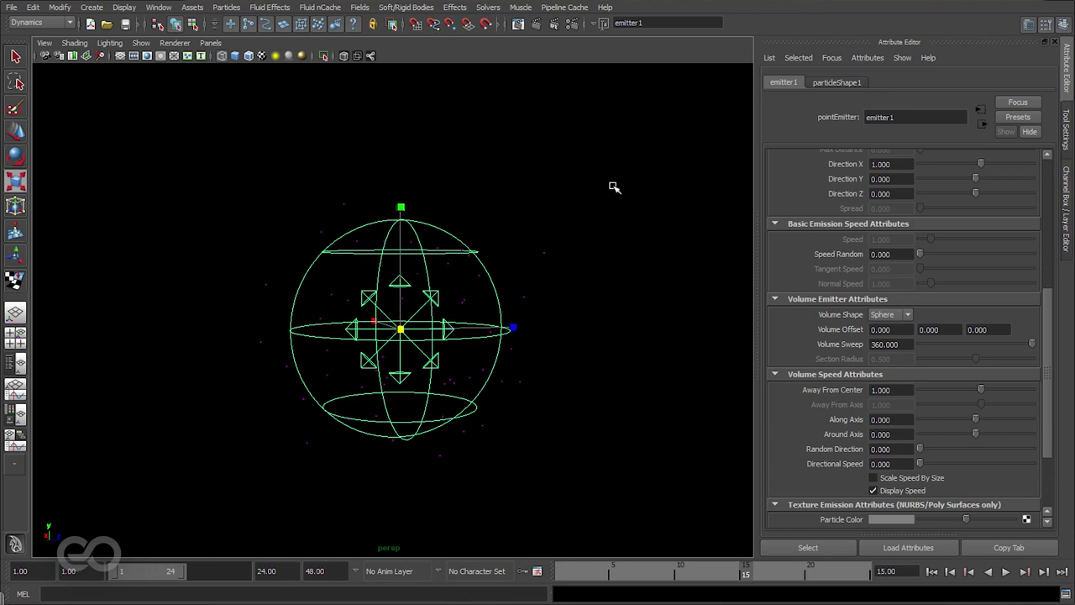
Set Away From Center to 0 and replay so particles stay scattered inside the sphere.
left_click(905, 390)
type("0")
key("Return")
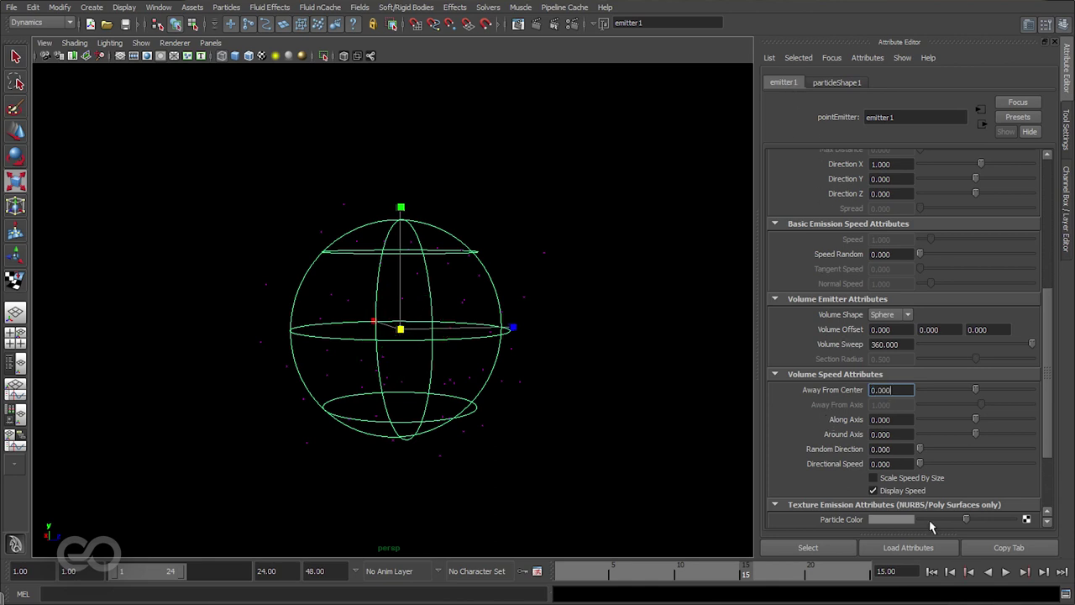
left_click(1007, 574)
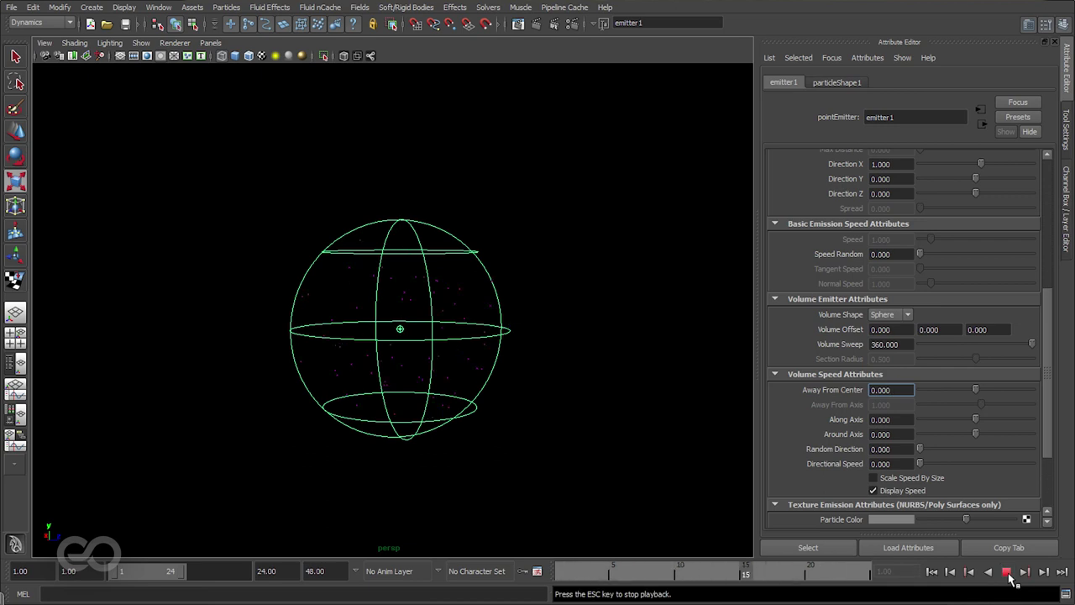
left_click(1008, 573)
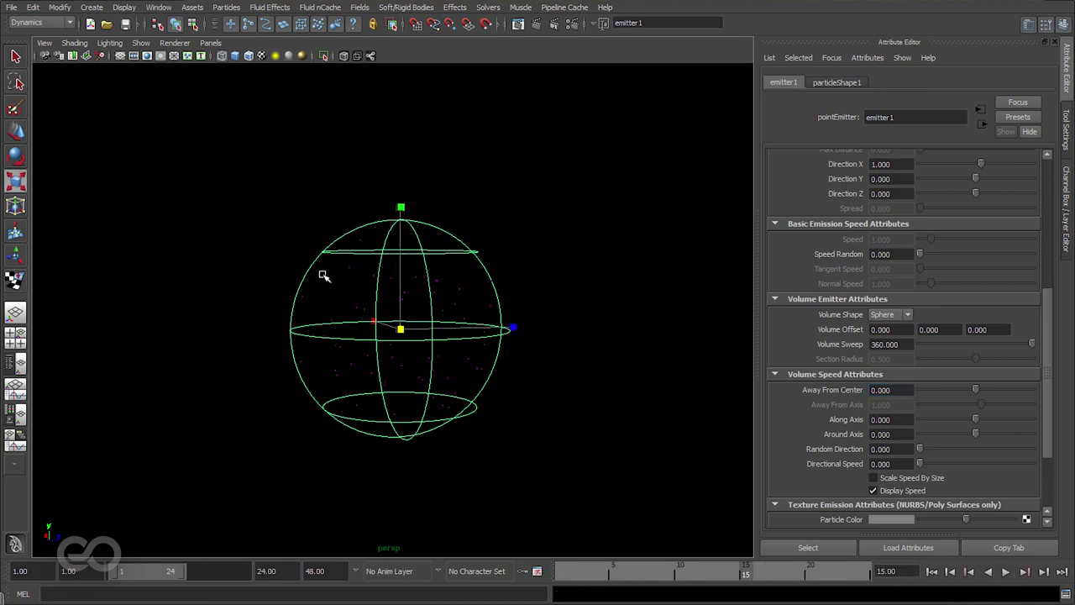
left_click_drag(363, 356, 508, 400, "alt")
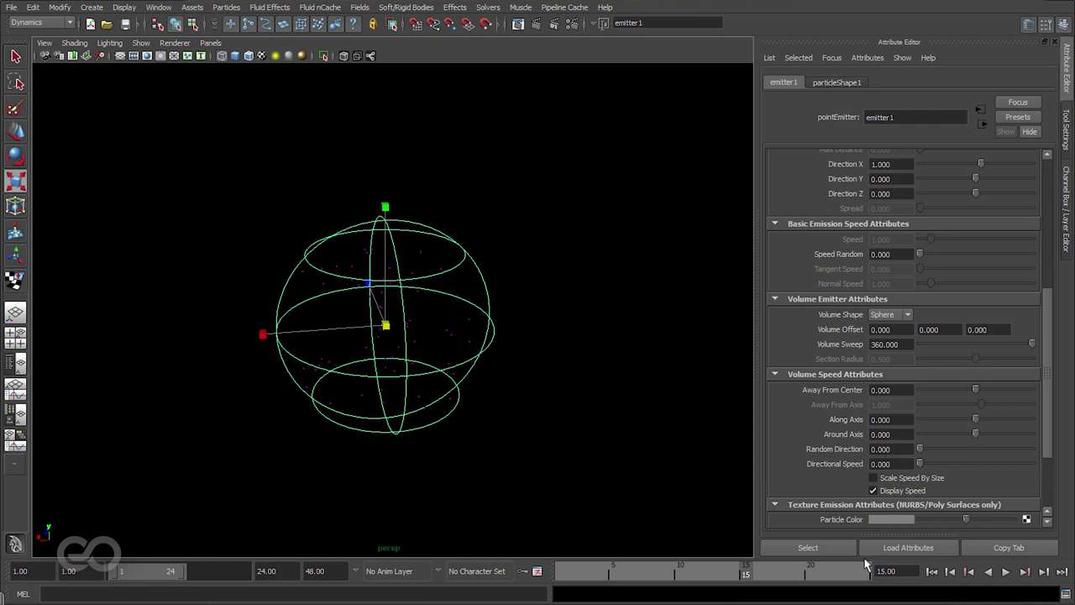
Raise the emitter's emission rate and step a few frames from the start to preview.
scroll(777, 347, "up", 7)
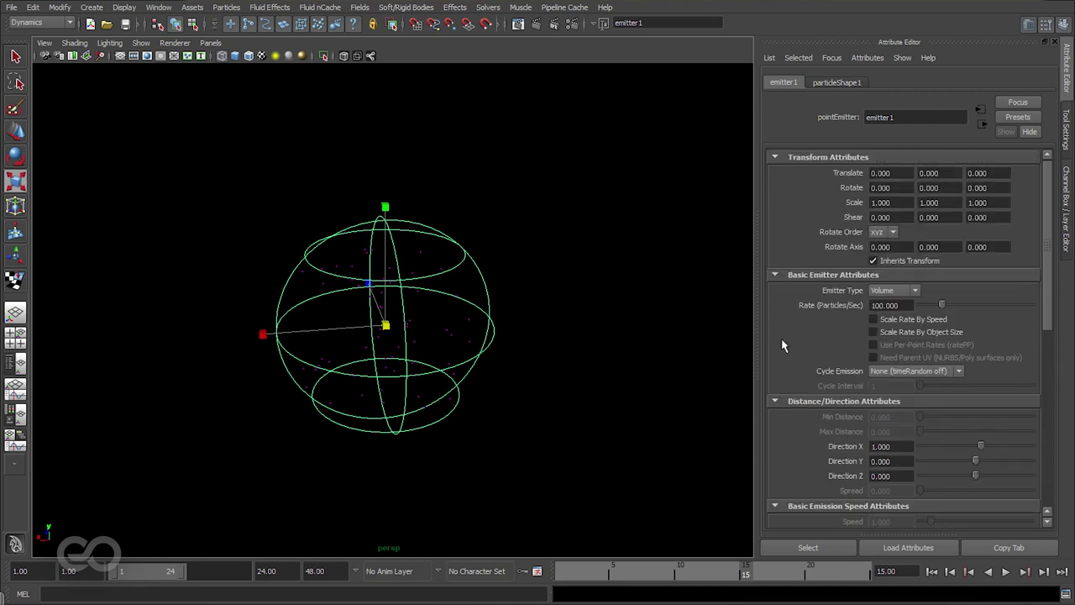
left_click(875, 305)
left_click(932, 571)
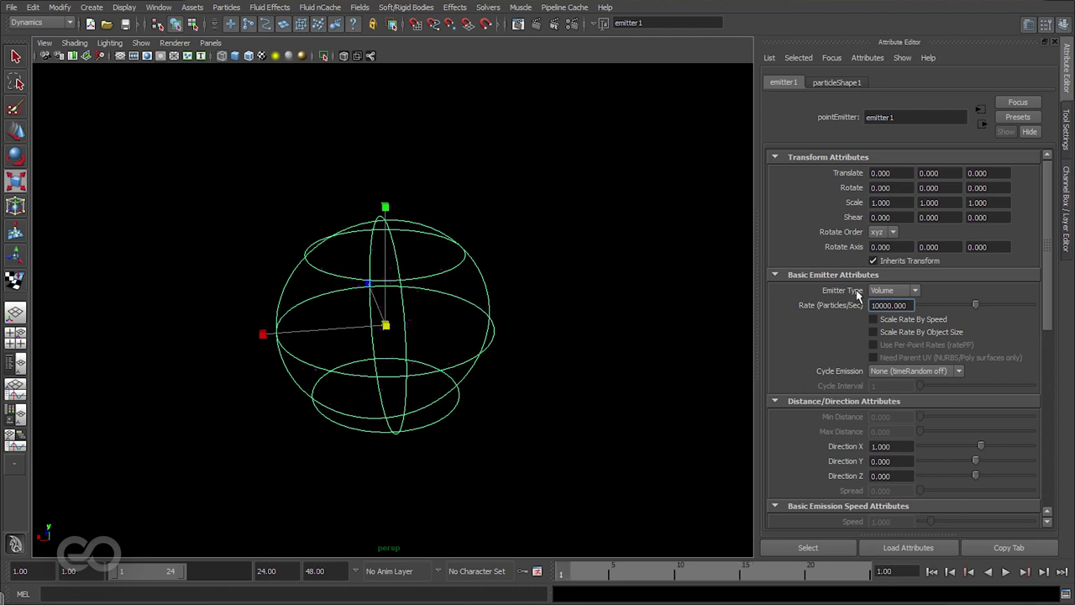
left_click(1026, 571)
left_click_drag(432, 403, 456, 385, "alt")
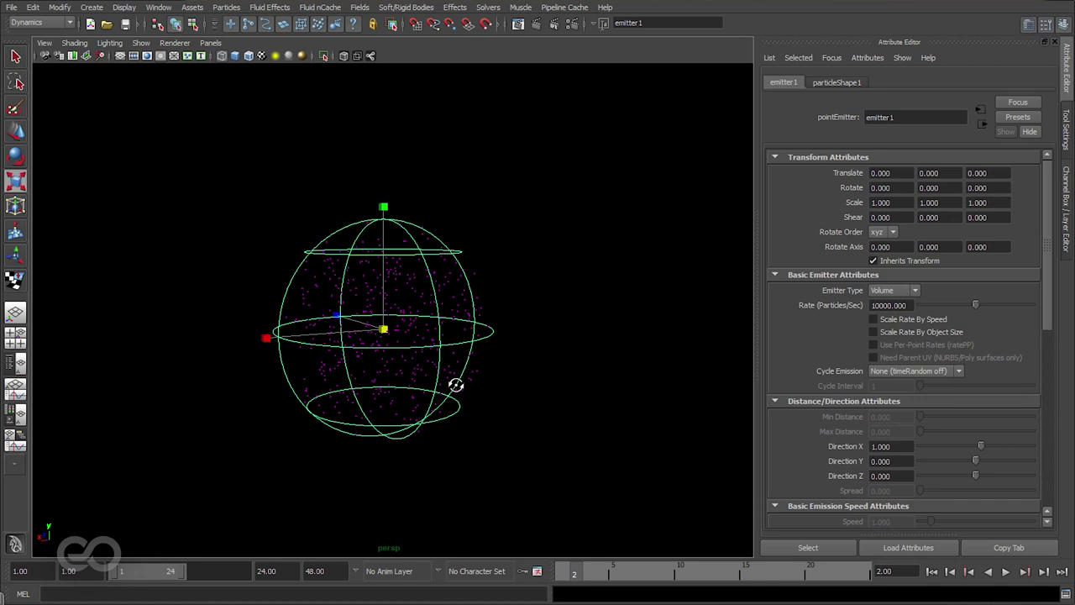
left_click(1044, 572)
left_click(1045, 572)
left_click(1044, 572)
left_click(1044, 572)
left_click(1044, 572)
left_click(1044, 572)
left_click(1045, 572)
left_click(1044, 572)
mouse_move(582, 371)
left_mouse_down("alt")
mouse_move(448, 331)
mouse_move(567, 376)
left_mouse_up("alt")
Bring the rate to 100000 particles per second and step forward to apply it.
left_click(875, 306)
type("0")
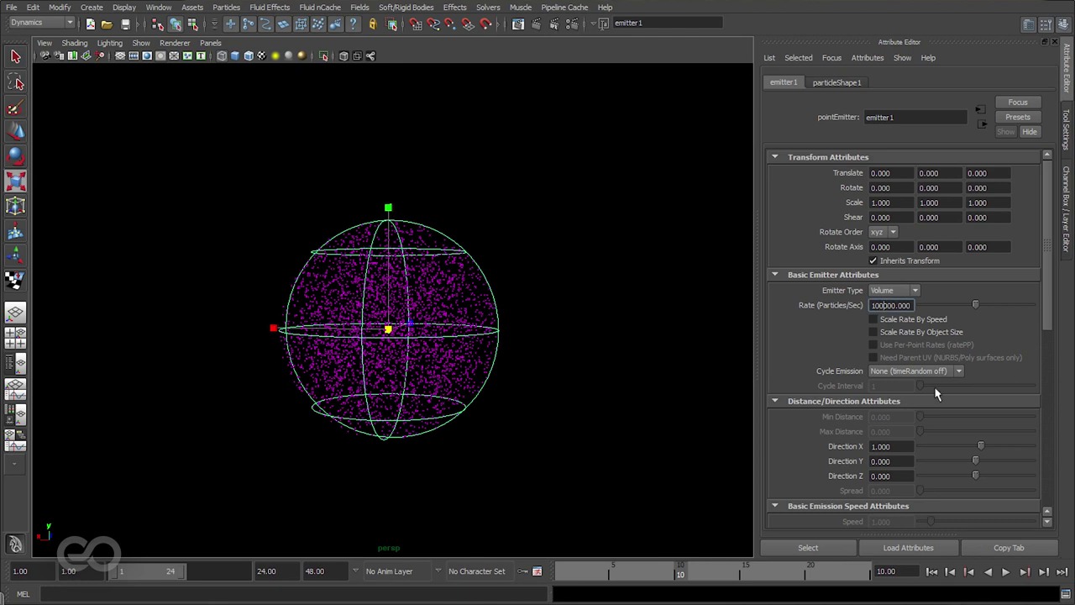
left_click(931, 571)
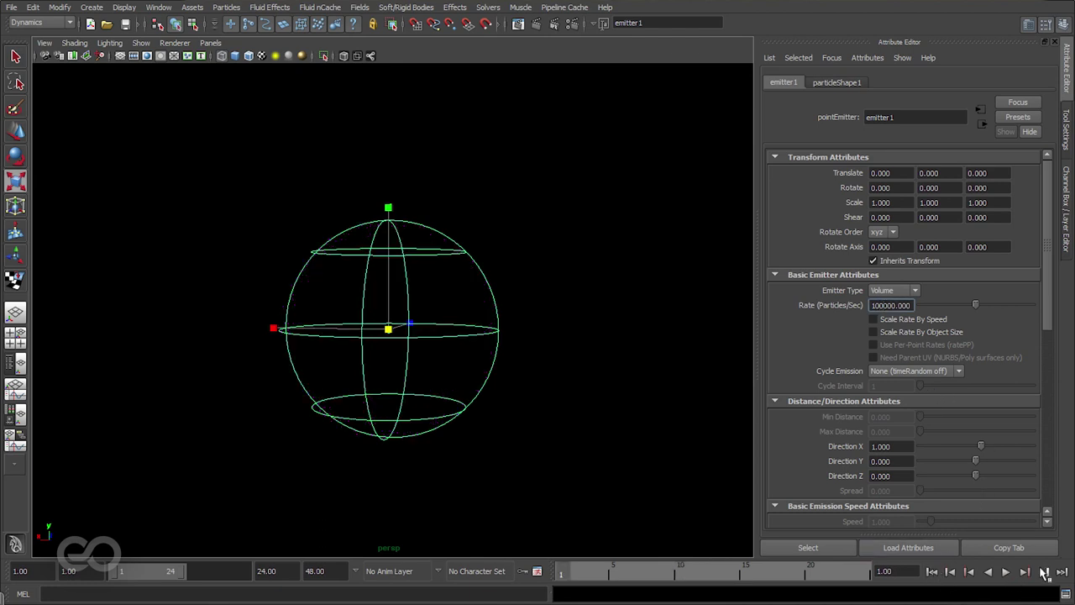
left_click(1044, 572)
left_click(1043, 573)
left_click_drag(649, 439, 557, 381, "alt")
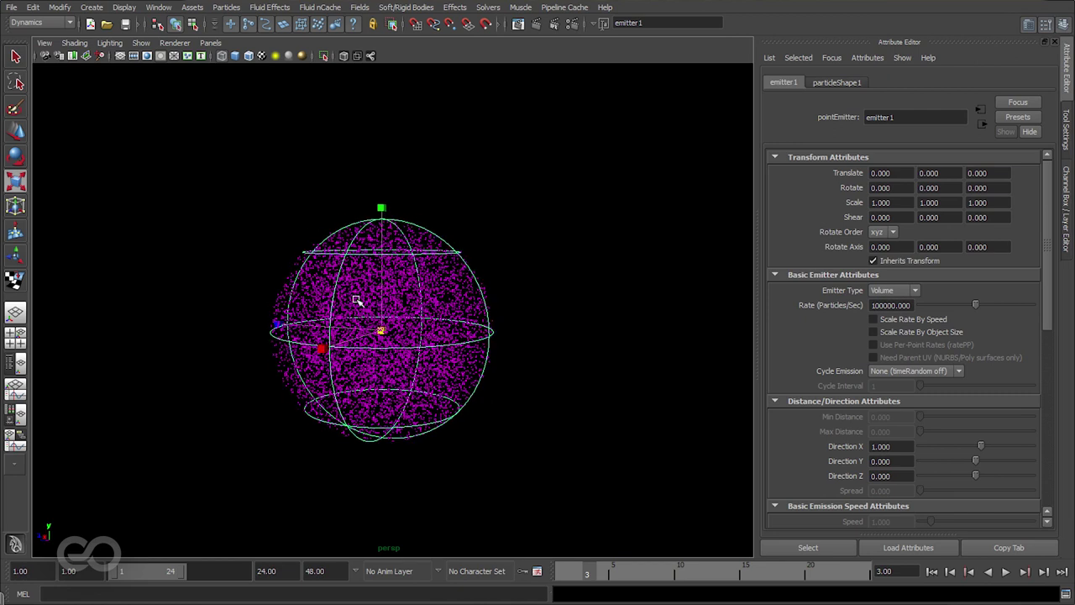
Select particle1 and advance from frame 1 to frame 5 so particles fill the sphere.
left_click(416, 270)
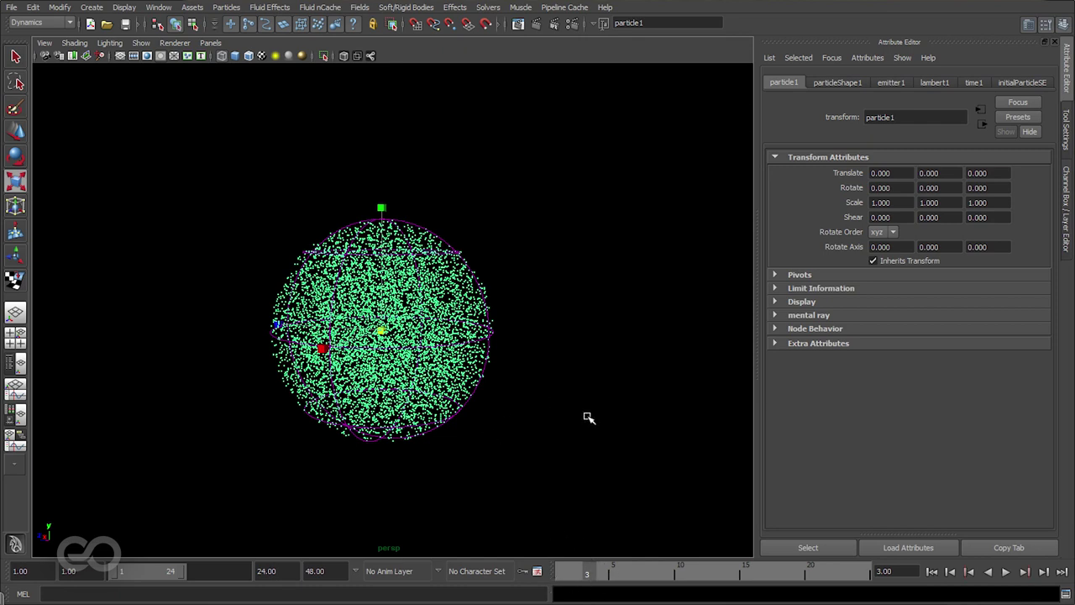
left_click(932, 571)
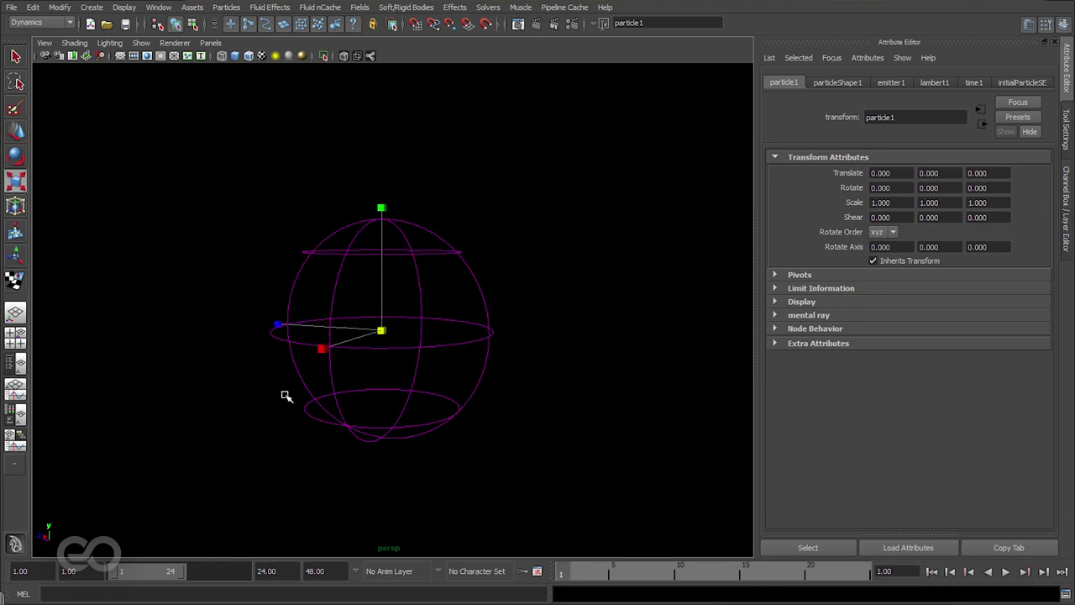
left_click(1044, 572)
left_click(1044, 572)
left_click(1044, 572)
left_click(1043, 572)
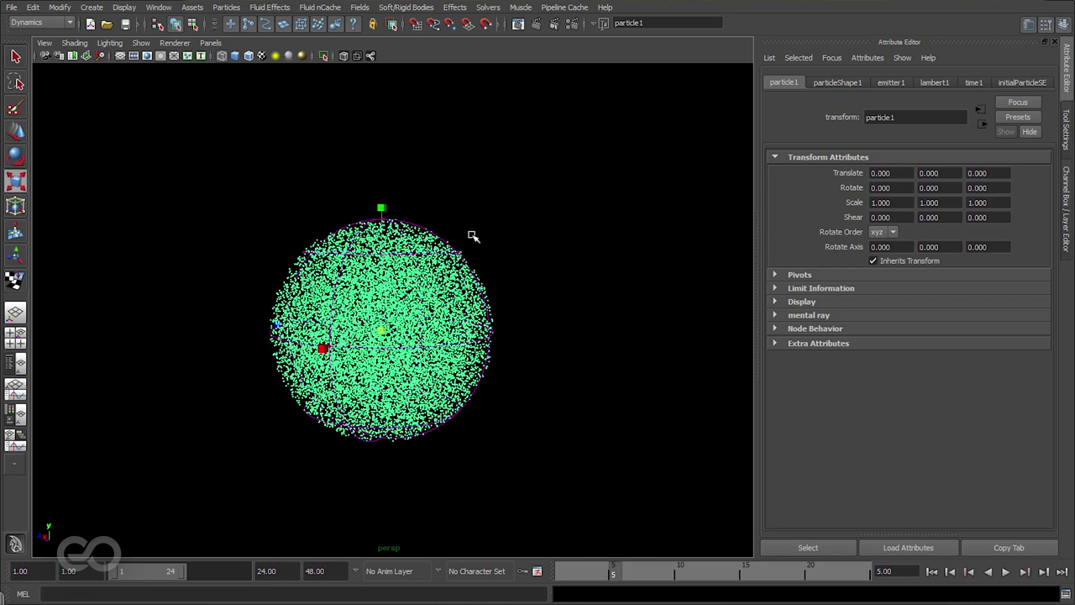
left_click(486, 8)
mouse_move(508, 32)
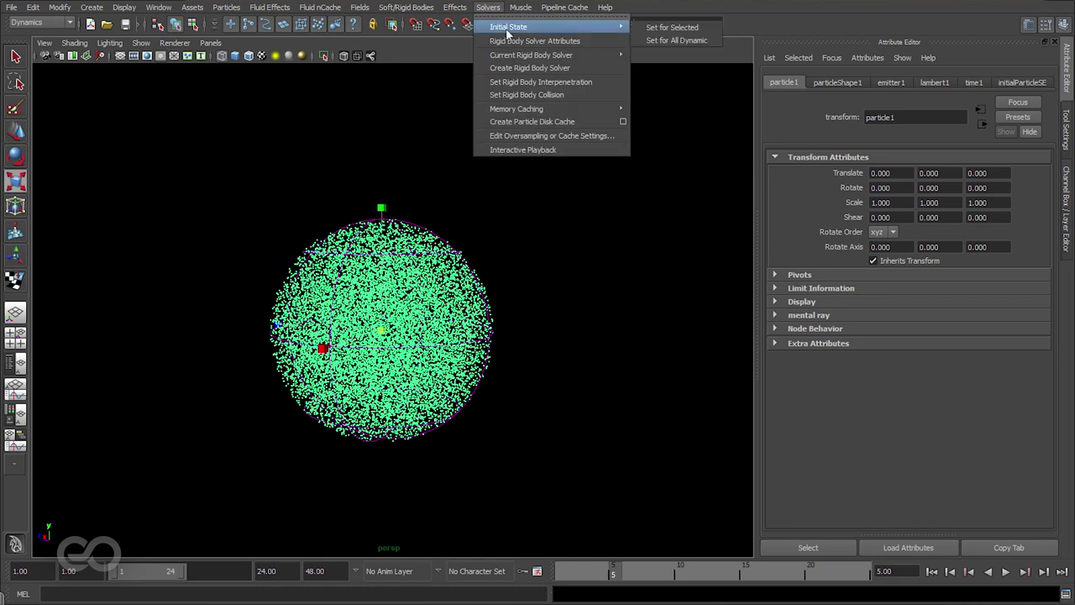
Set the filled particles as the initial state and verify by rewinding and stepping frames.
left_click(687, 32)
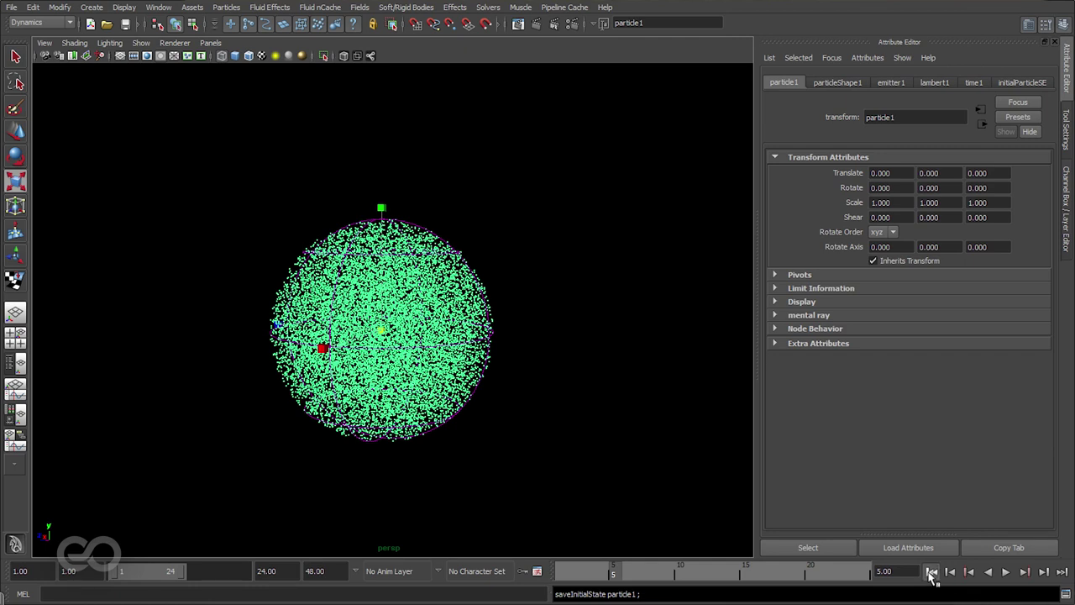
left_click(931, 572)
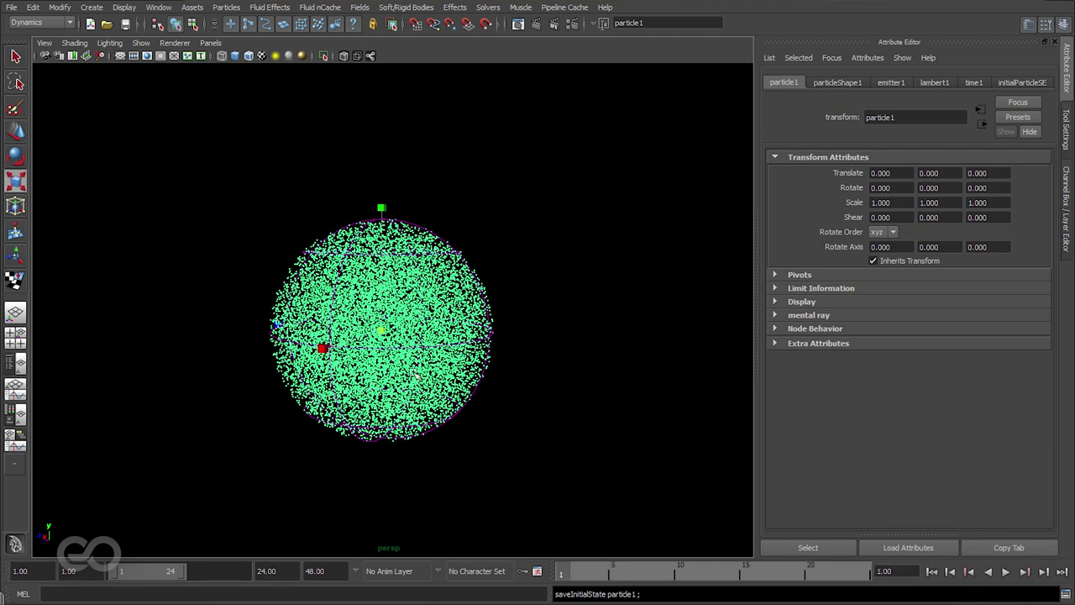
left_click(1044, 571)
left_click(1045, 571)
left_click(1044, 571)
left_click(1044, 571)
left_click(932, 572)
Remove emitter1 and reselect the particle1 cloud.
left_click(513, 316)
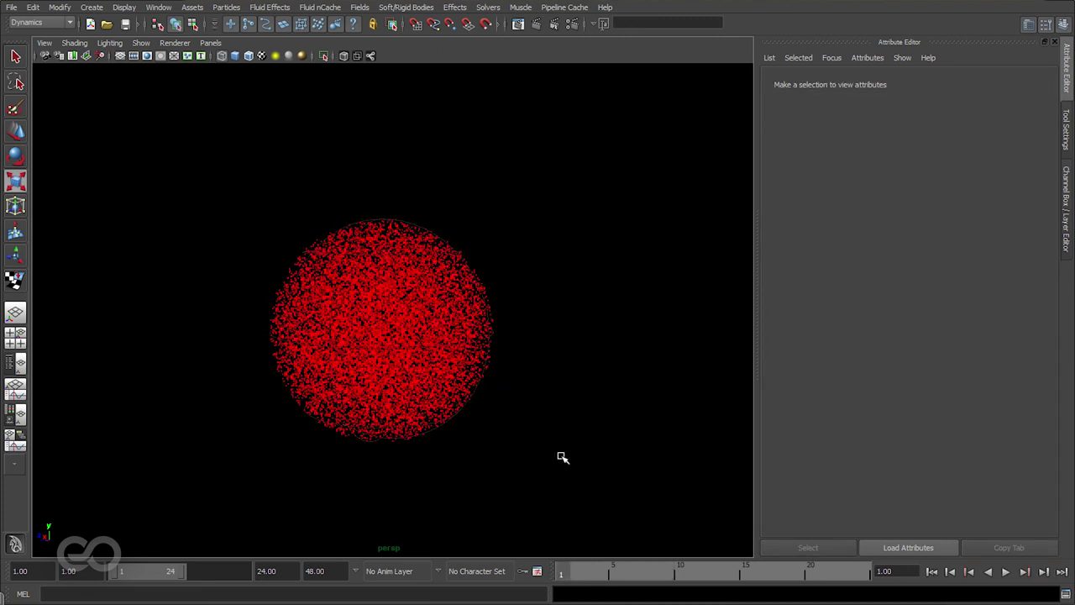
left_click(409, 221)
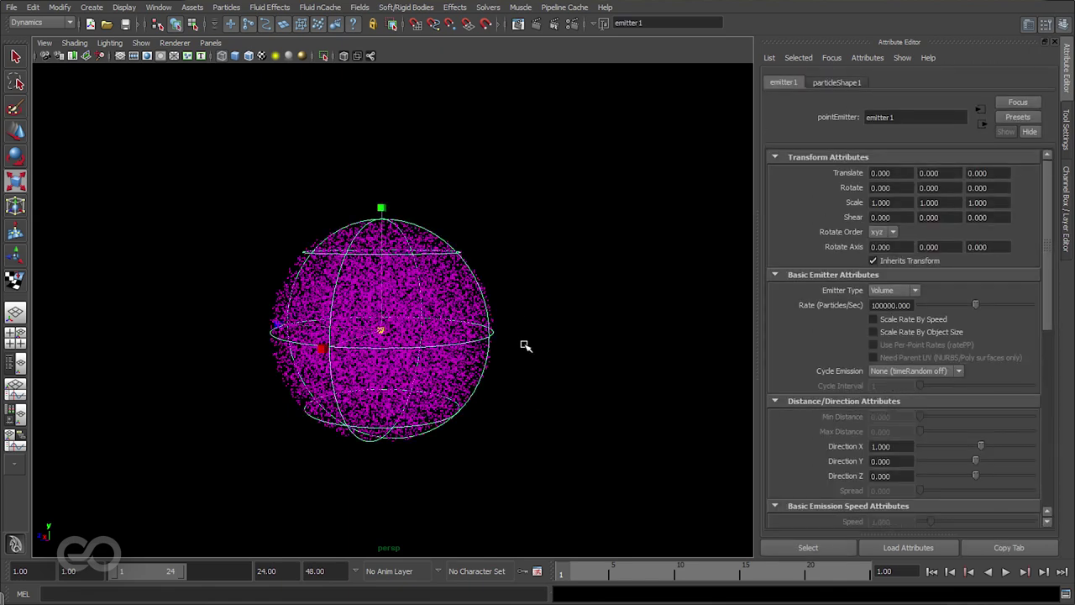
left_click(501, 426)
left_click_drag(384, 255, 343, 321, "alt")
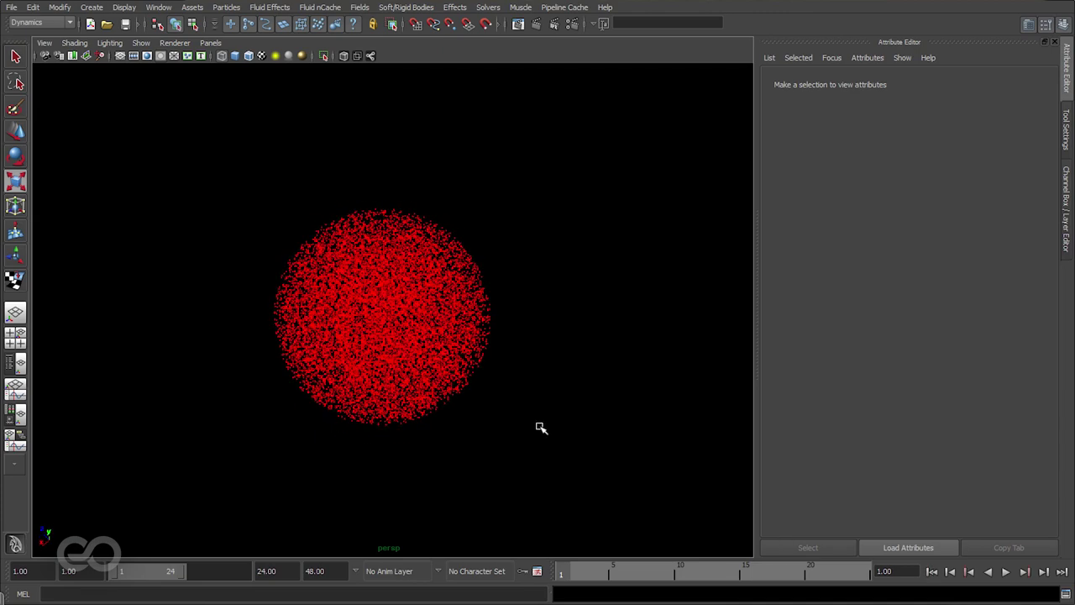
left_click_drag(292, 433, 492, 384, "alt")
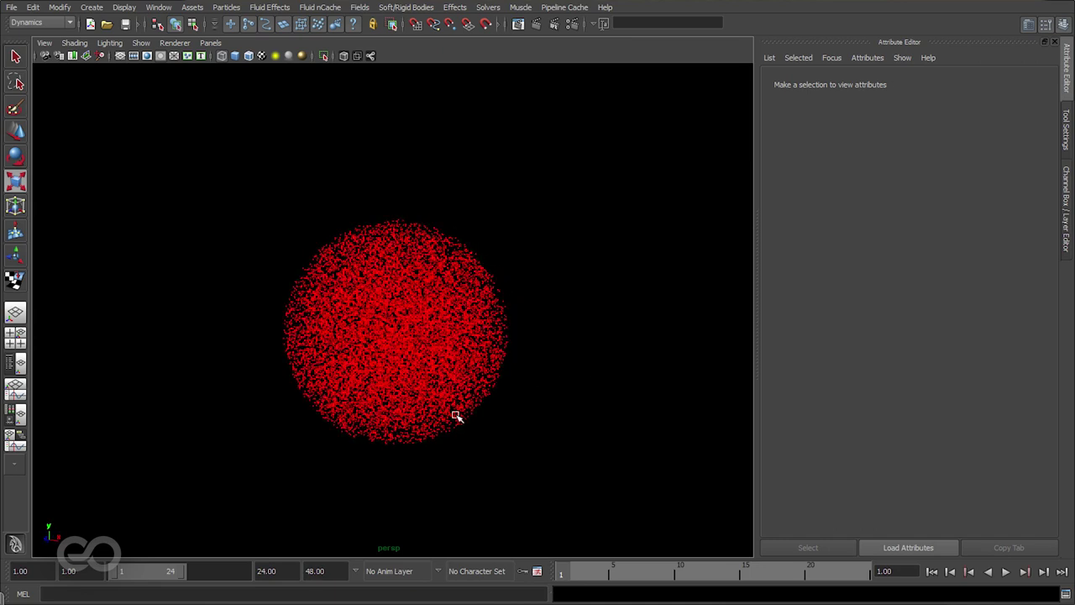
left_click(423, 352)
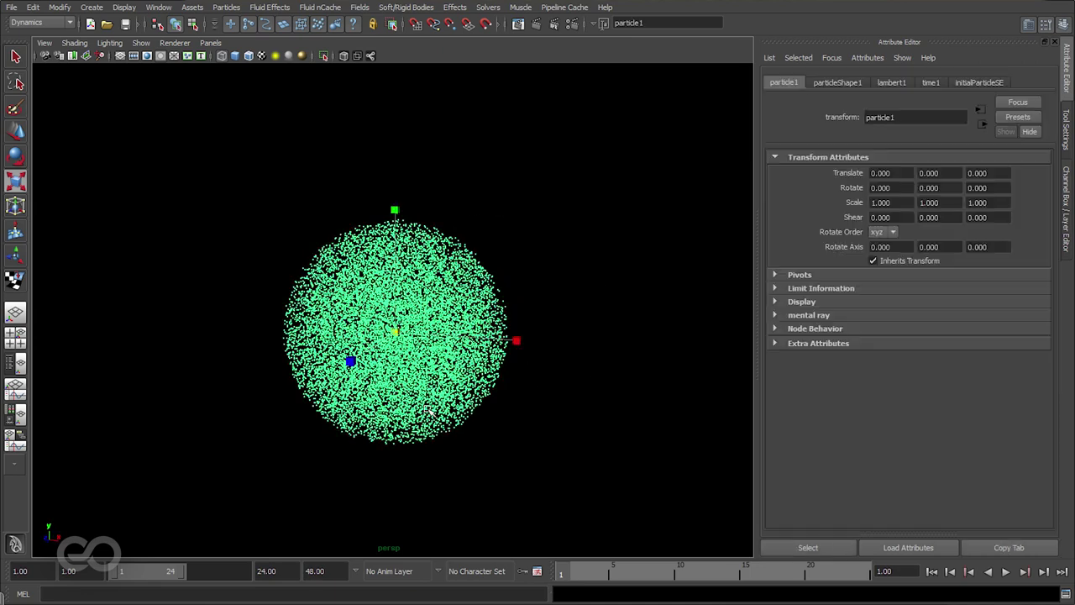
Add a Turbulence field to particle1 and switch to the Persp/Outliner layout.
left_click(363, 8)
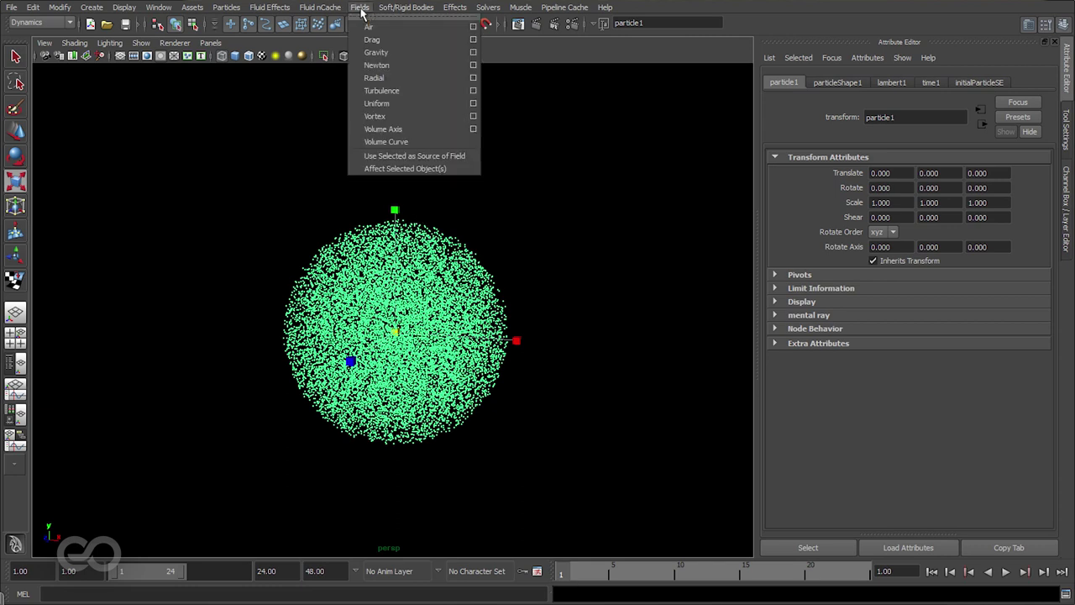
left_click(404, 93)
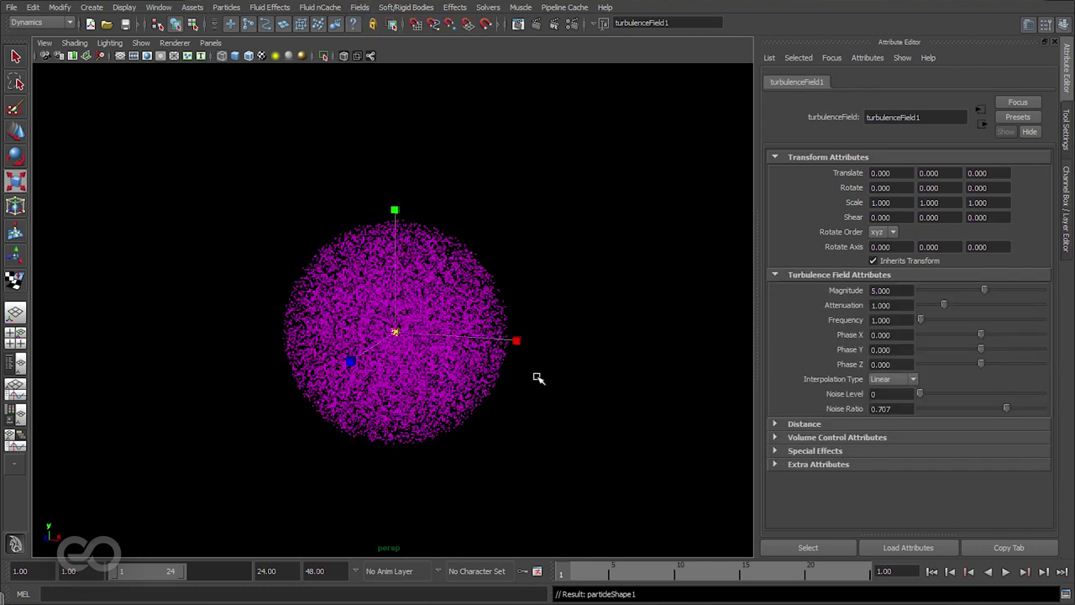
key("space")
left_click_drag(382, 222, 374, 99)
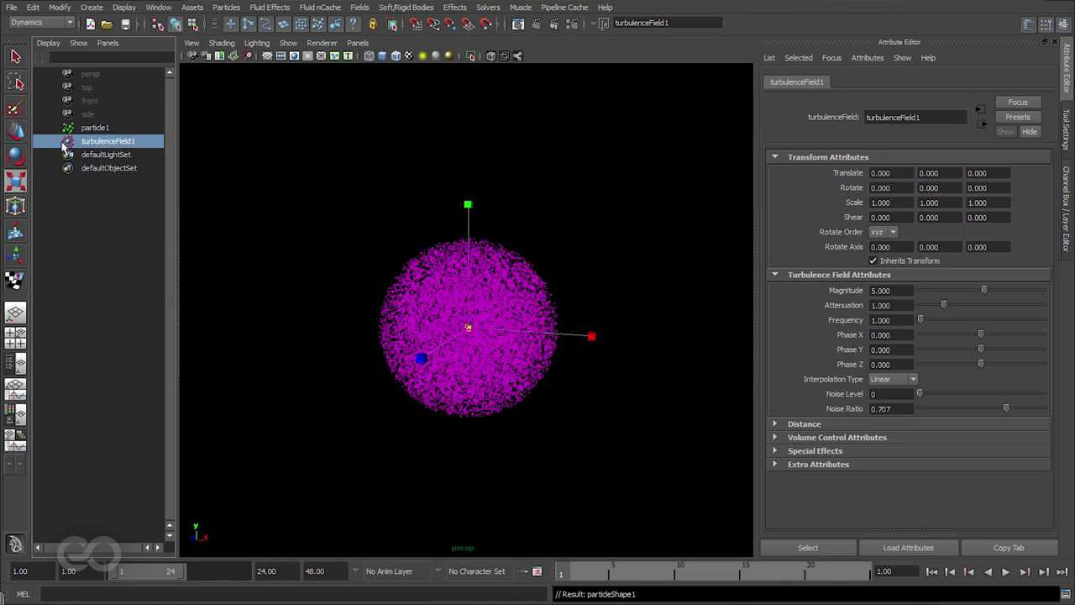
Select turbulenceField1 in the Outliner and play the simulation.
left_click(524, 485)
left_click(102, 143)
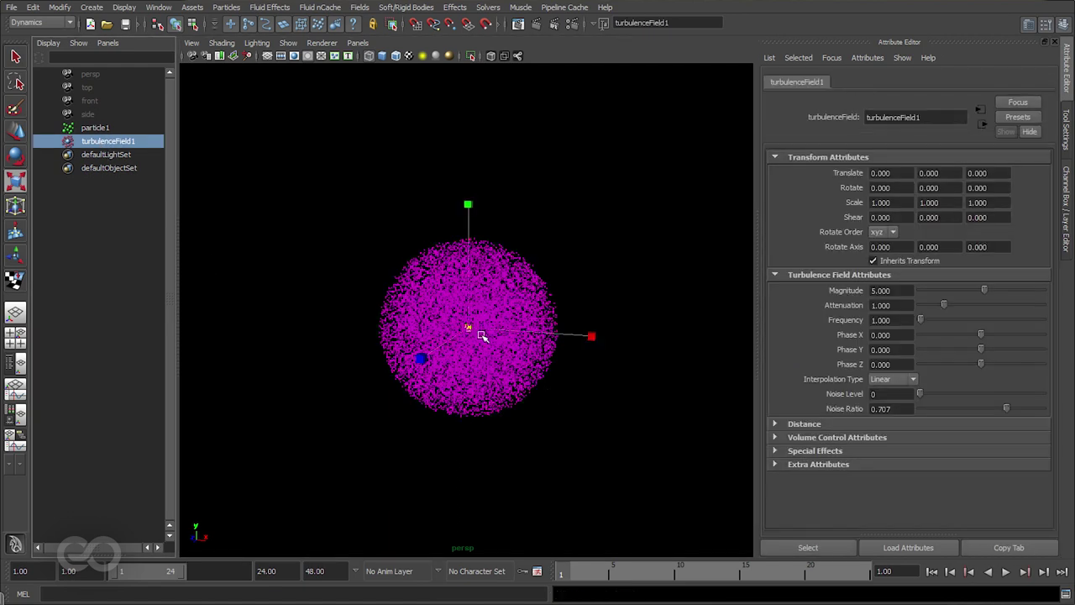
left_click(1007, 572)
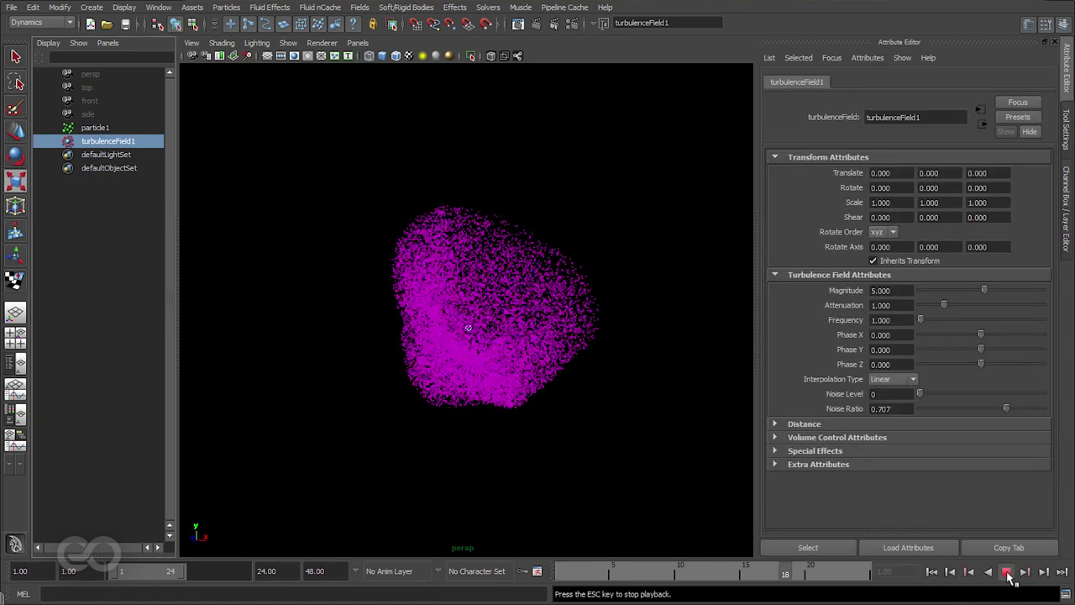
left_click_drag(593, 324, 479, 319, "alt")
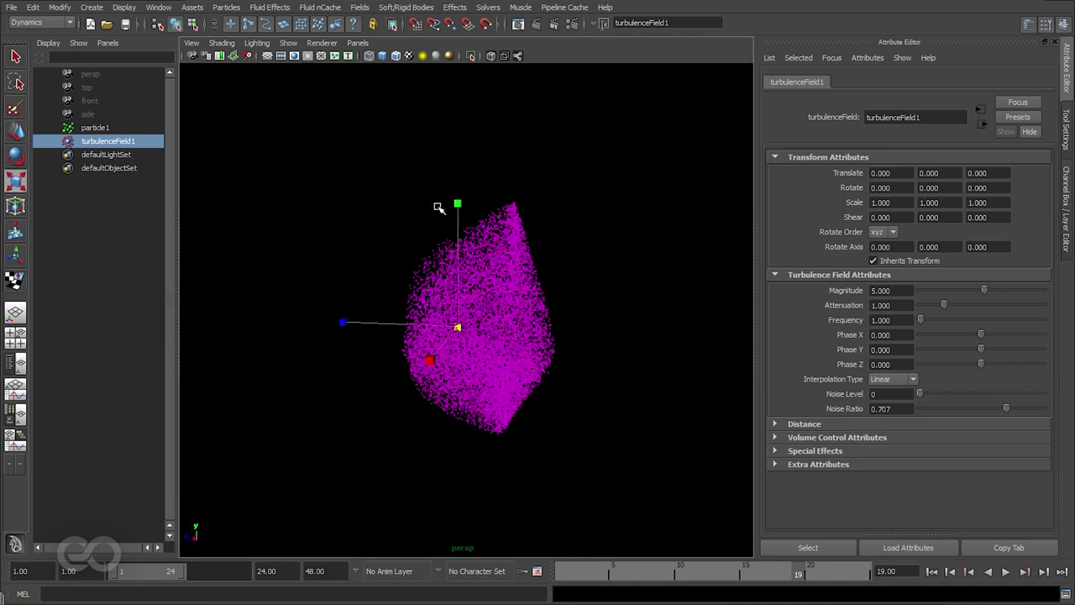
Set the turbulence Frequency to 1.5 and replay the simulation from the start.
double_click(898, 322)
left_click(931, 571)
left_click(1006, 571)
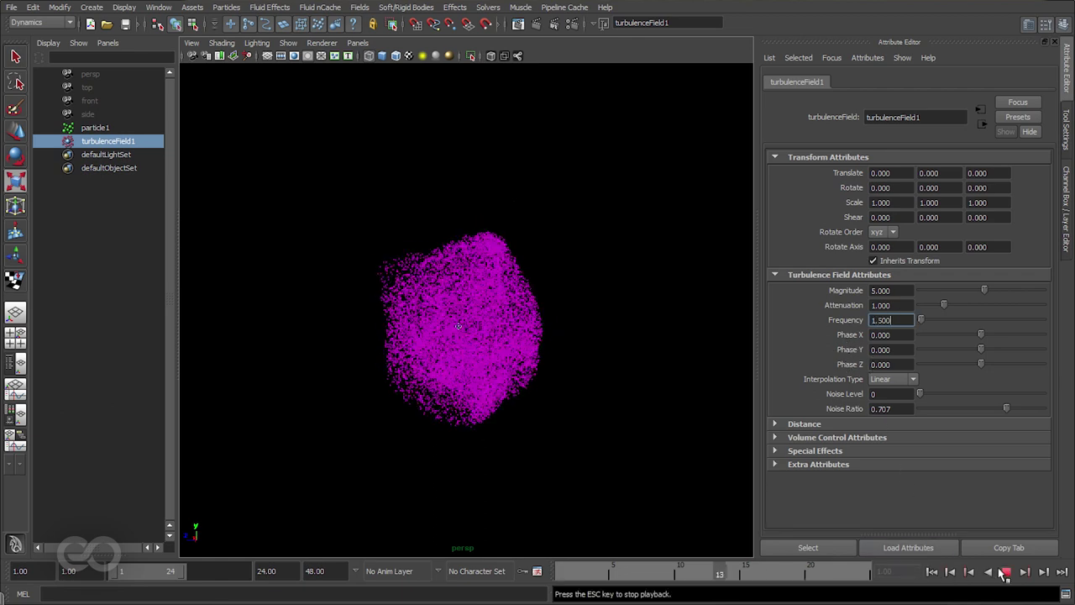
left_click_drag(483, 387, 500, 422, "alt")
left_click_drag(560, 375, 661, 368, "alt")
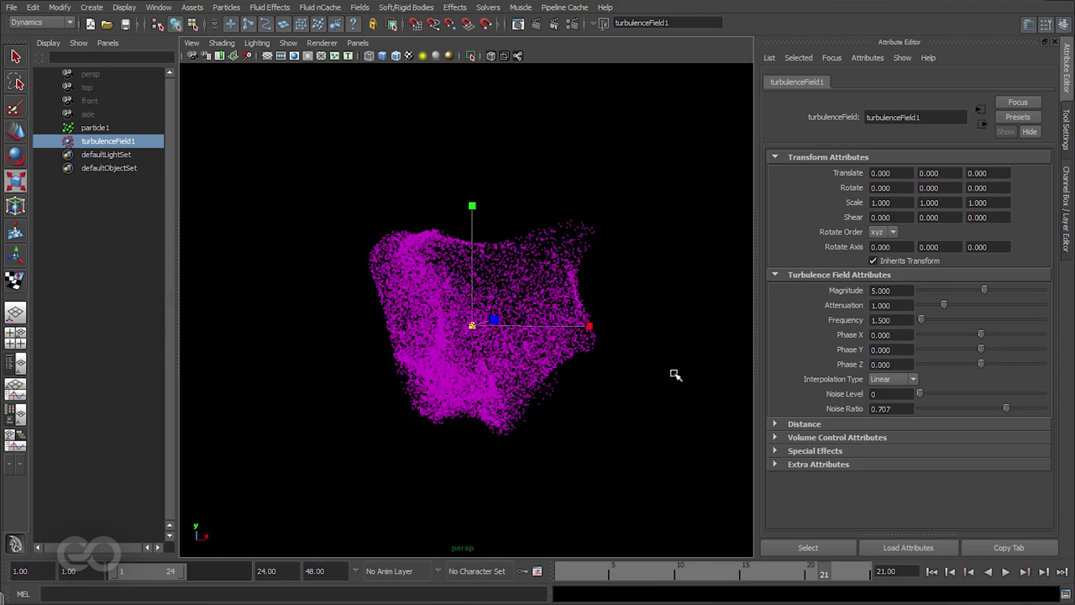
Set the turbulence Interpolation Type to Quadratic and replay the simulation to frame 20.
left_click(902, 400)
left_click(931, 571)
left_click(1005, 571)
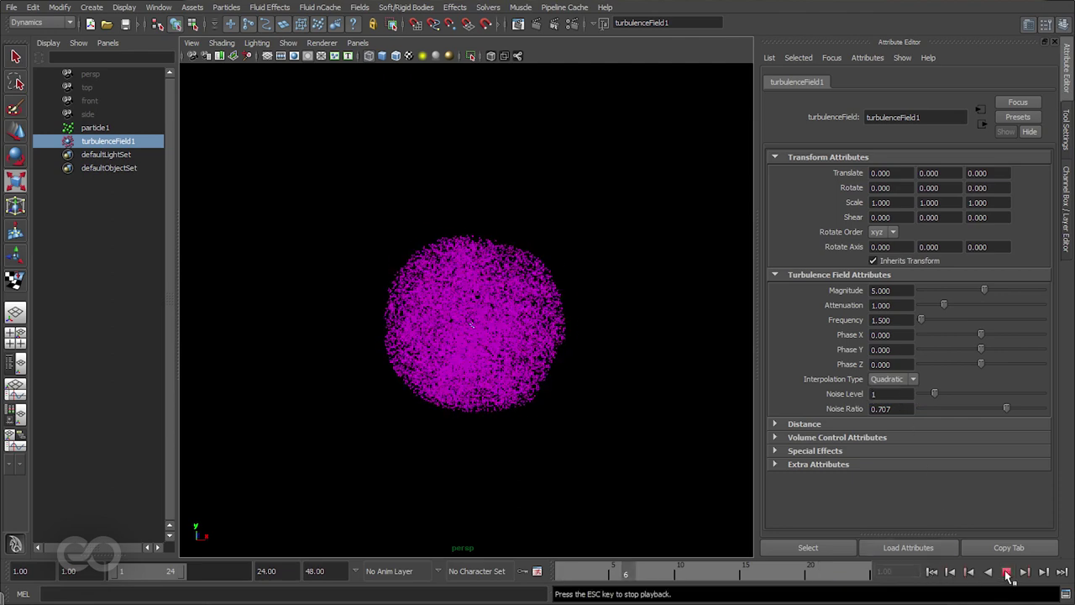
left_click(1007, 574)
mouse_move(544, 305)
left_mouse_down("alt")
mouse_move(660, 362)
mouse_move(597, 354)
mouse_move(392, 272)
mouse_move(269, 283)
mouse_move(280, 377)
mouse_move(521, 293)
mouse_move(566, 306)
left_mouse_up("alt")
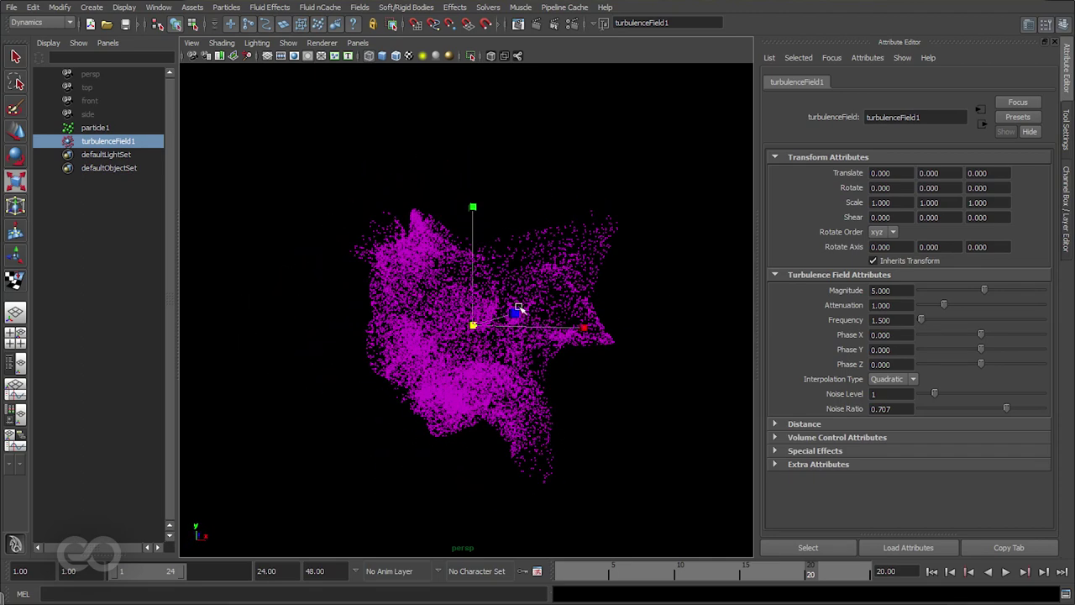
Replay the simulation to frame 21 and marquee-select particle1.
left_click(931, 572)
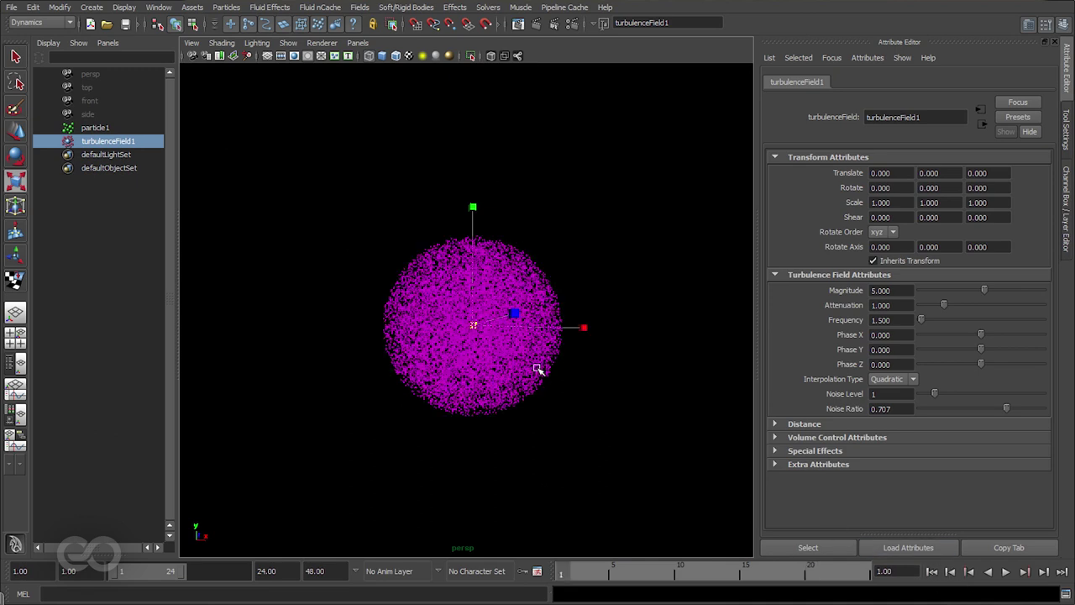
left_click(1005, 572)
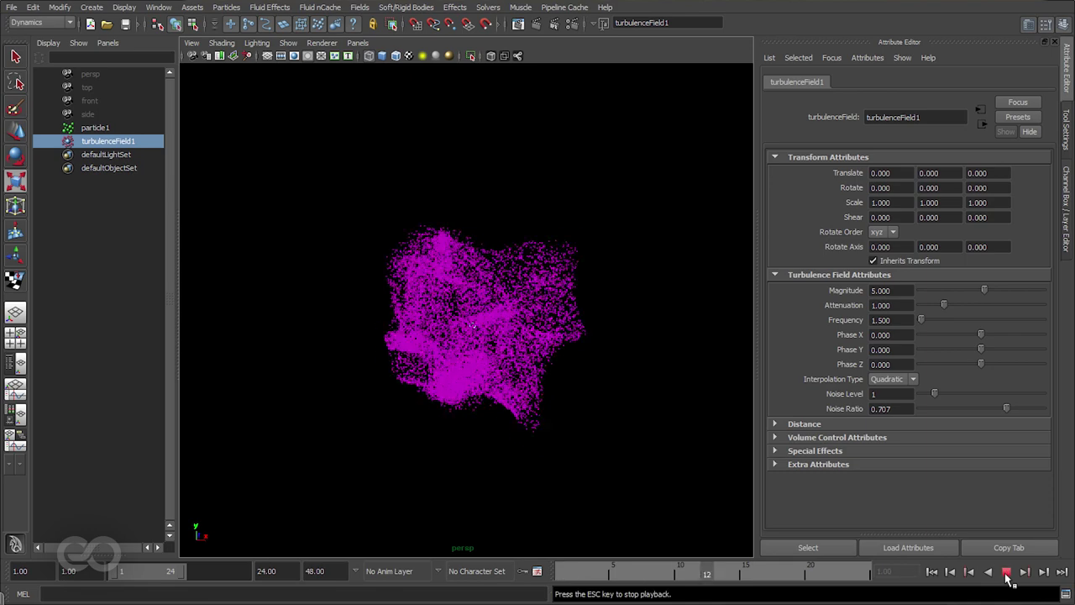
left_click(1005, 571)
mouse_move(525, 357)
left_mouse_down("alt")
mouse_move(360, 336)
mouse_move(343, 463)
mouse_move(422, 360)
mouse_move(569, 357)
mouse_move(538, 364)
left_mouse_up("alt")
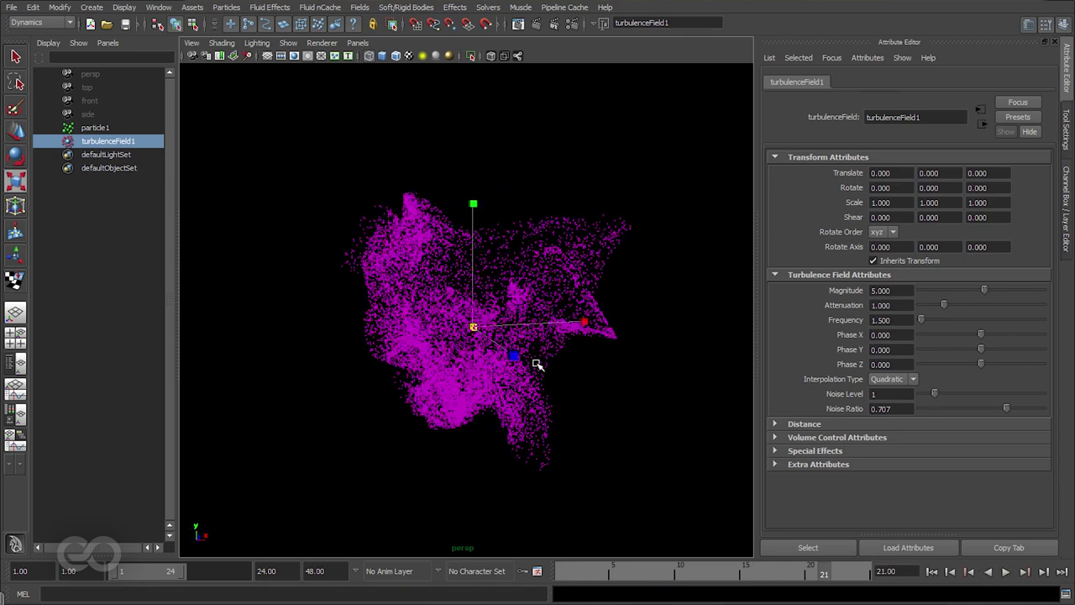
left_click_drag(442, 227, 576, 347, "alt")
left_click_drag(309, 135, 435, 242)
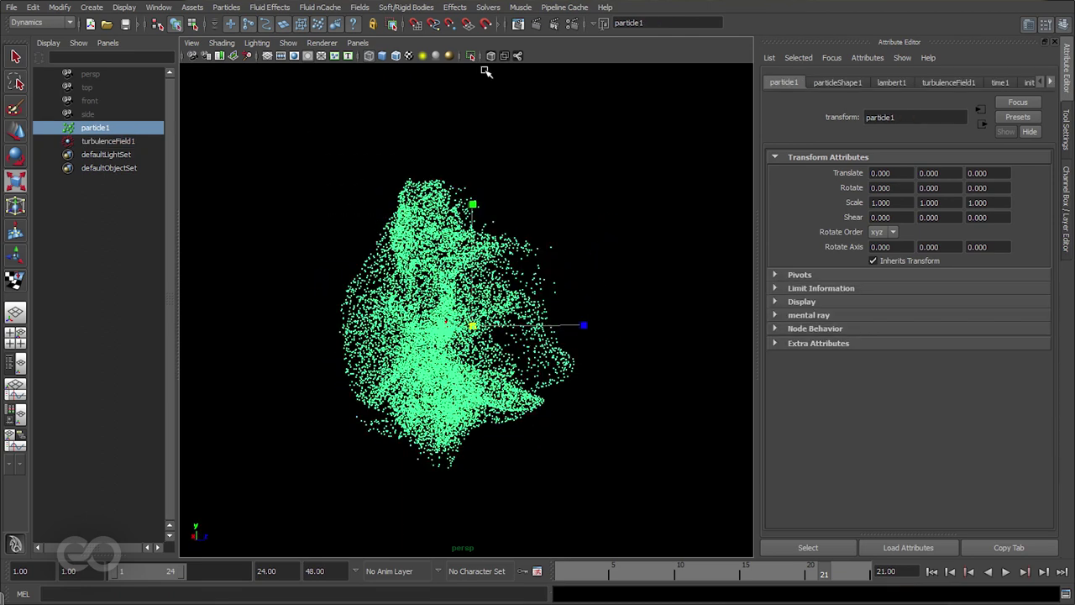
Store particle1's current turbulent shape as its initial state with Set for Selected.
left_click(488, 8)
mouse_move(525, 27)
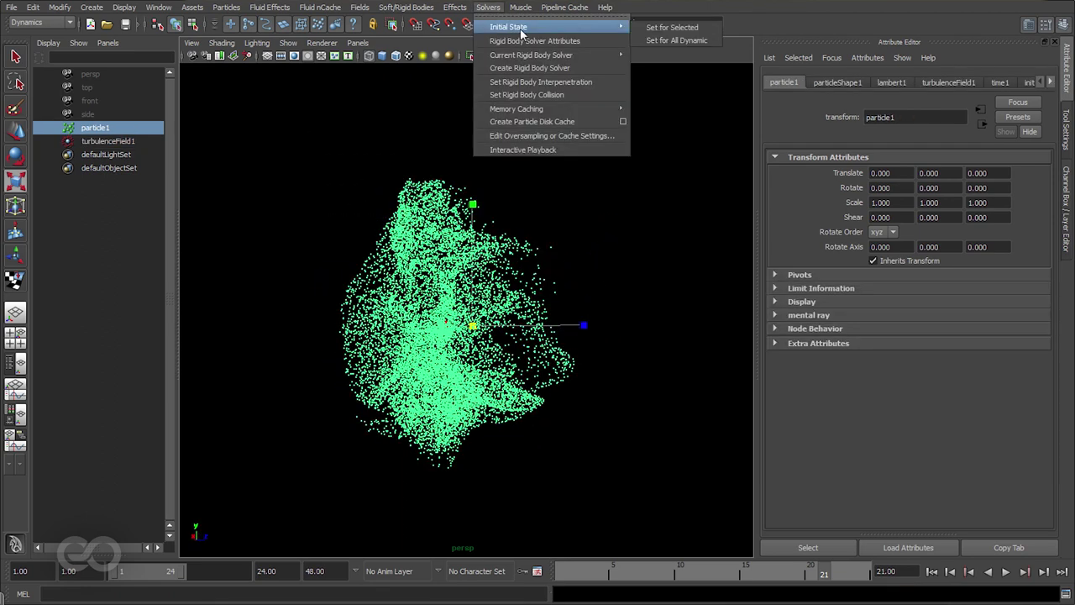
left_click(695, 34)
left_click(730, 316)
left_click(933, 574)
Reselect the particle cloud and play from the start to check the stored shape.
left_click_drag(546, 339, 425, 348, "alt")
left_click(414, 216)
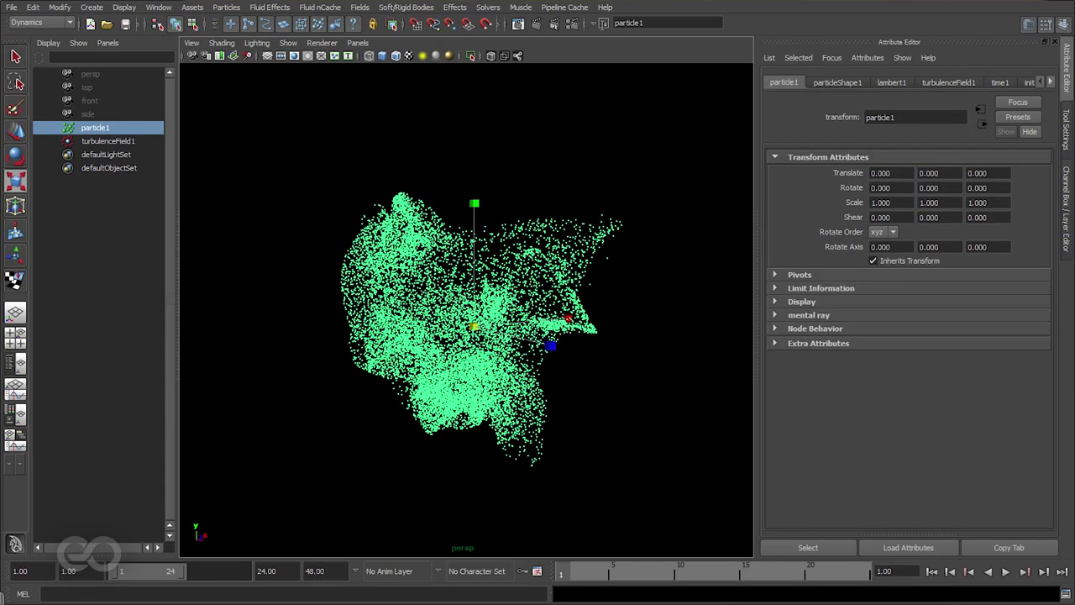
left_click(1005, 571)
left_click_drag(474, 342, 538, 311, "alt")
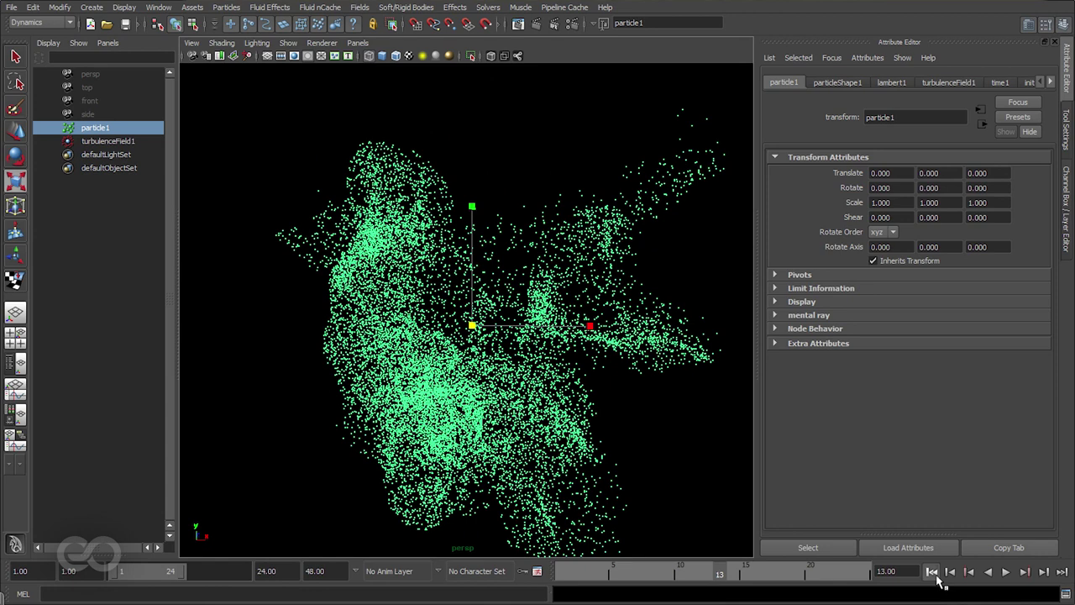
Delete turbulenceField1 and play the simulation without turbulence.
left_click(933, 572)
left_click(109, 141)
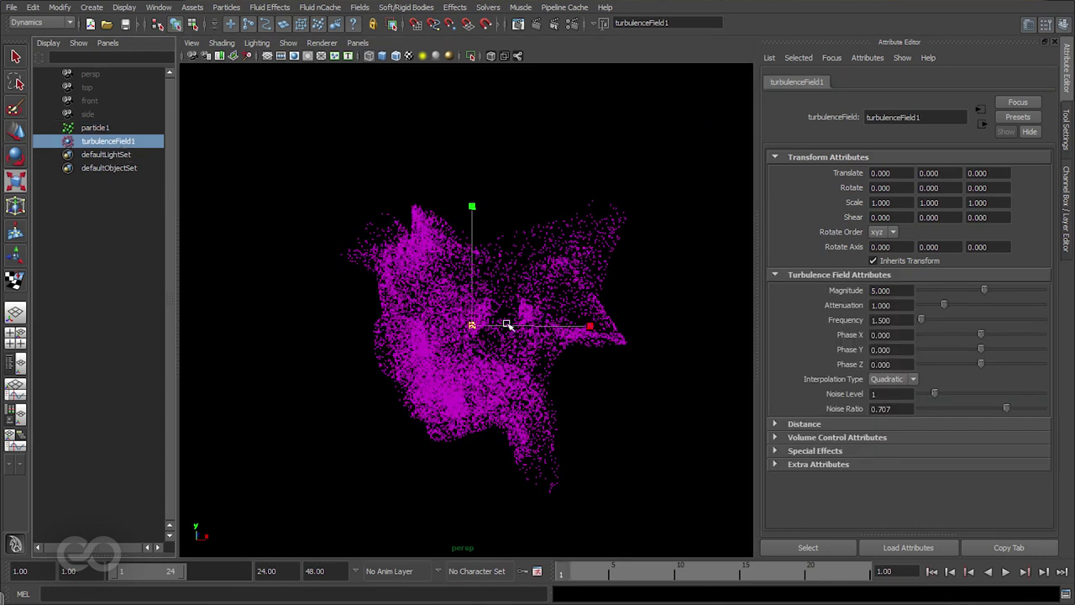
key("Delete")
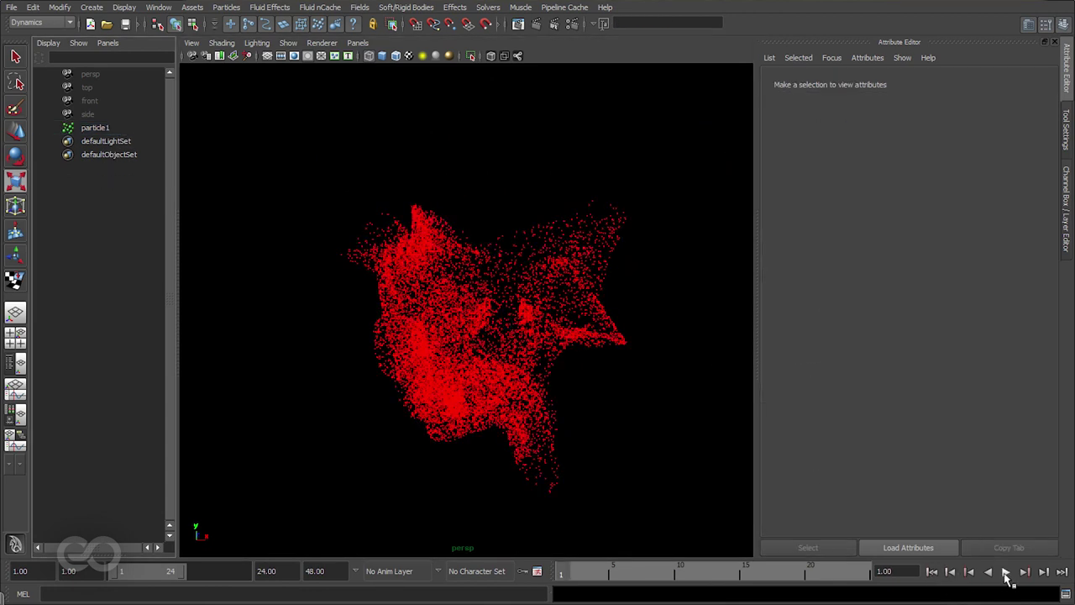
left_click(1006, 571)
left_click(1006, 572)
left_click_drag(638, 378, 454, 424, "alt")
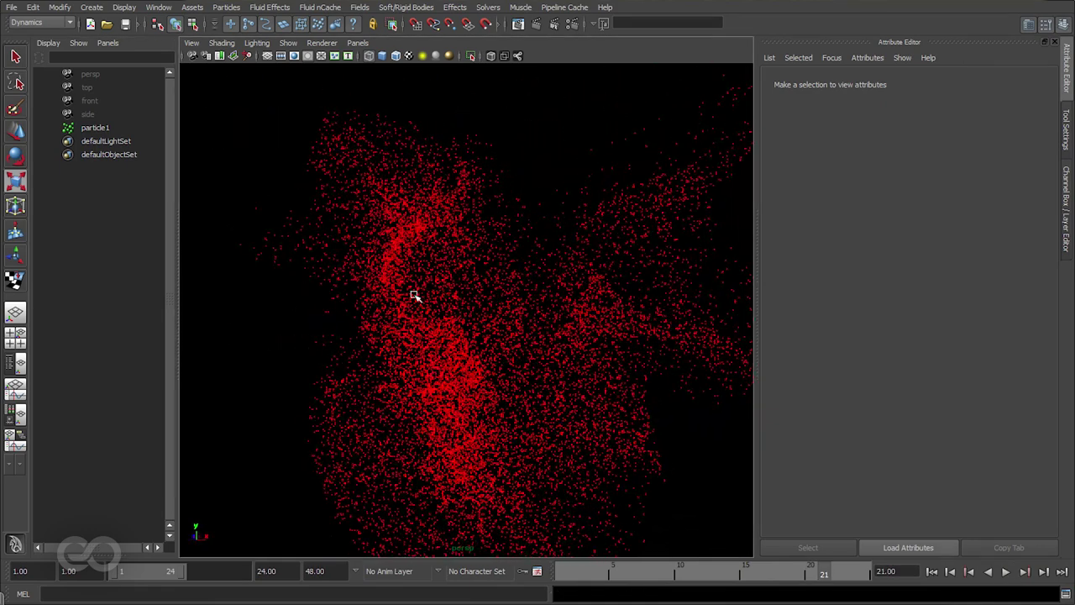
Select particle1, show its particle shape attributes and play back to check.
left_click(932, 572)
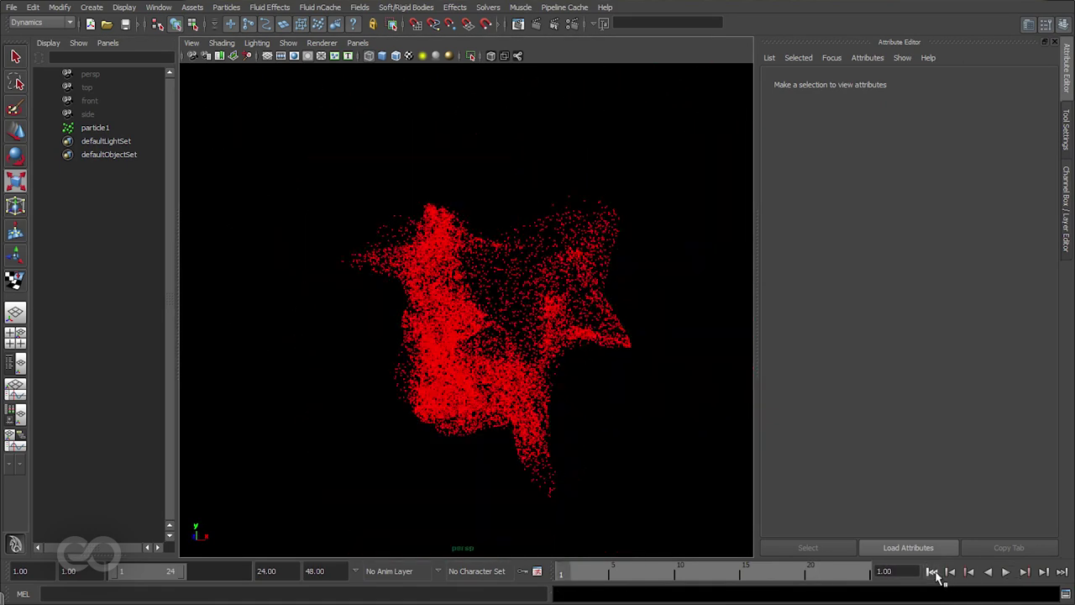
left_click_drag(457, 239, 533, 325)
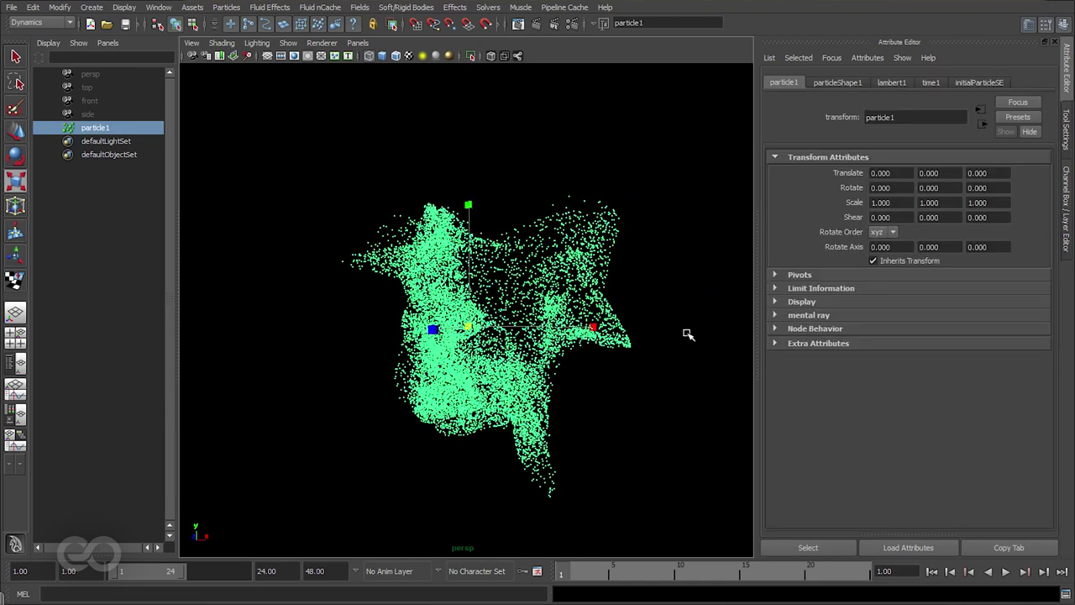
left_click(840, 83)
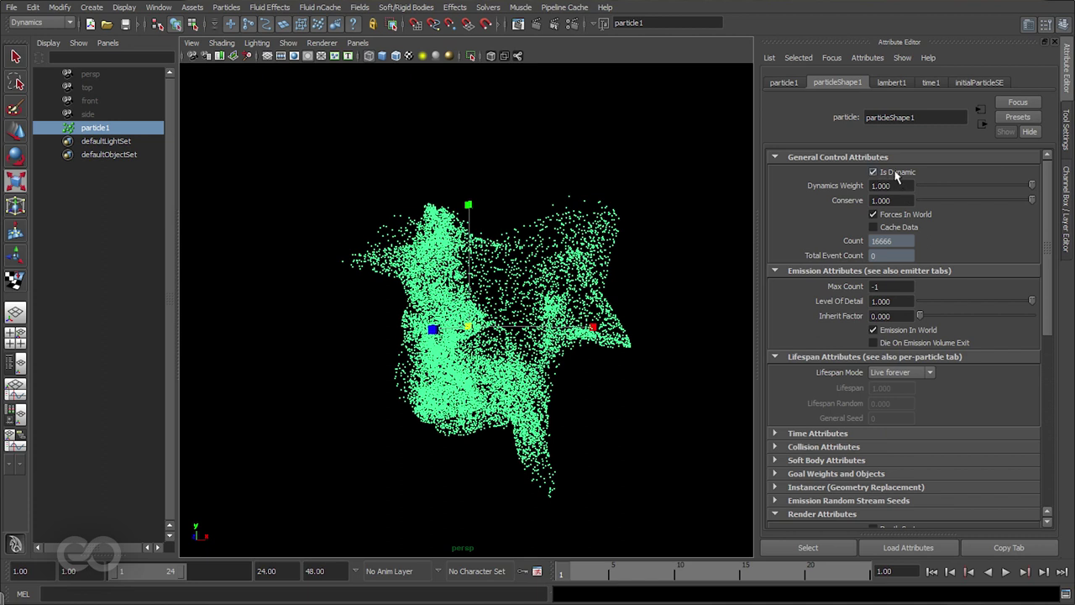
left_click(1006, 572)
left_click(1007, 574)
Deselect the cloud and orbit around its ragged, torn shape.
left_click_drag(492, 457, 293, 375, "alt")
left_click(294, 419)
left_click_drag(330, 422, 633, 398, "alt")
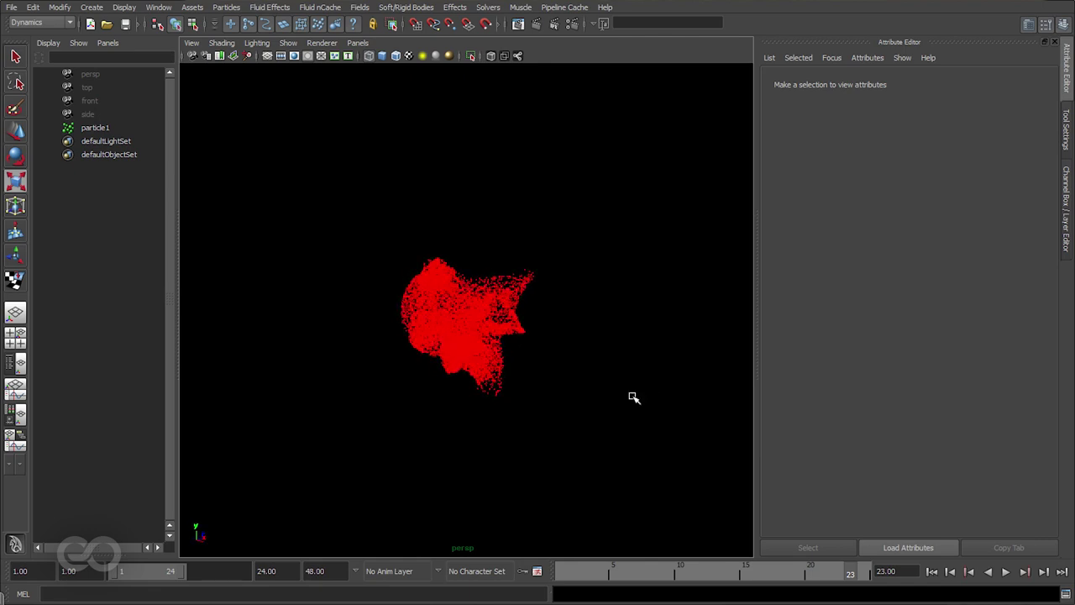
left_click_drag(585, 453, 619, 422, "alt")
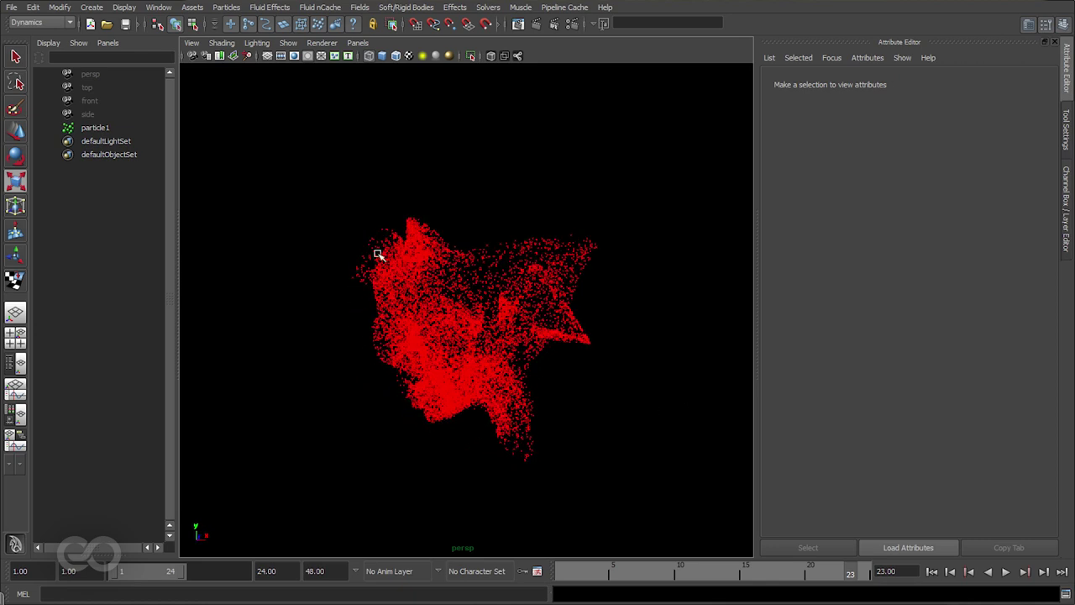
left_click_drag(580, 372, 599, 387, "alt")
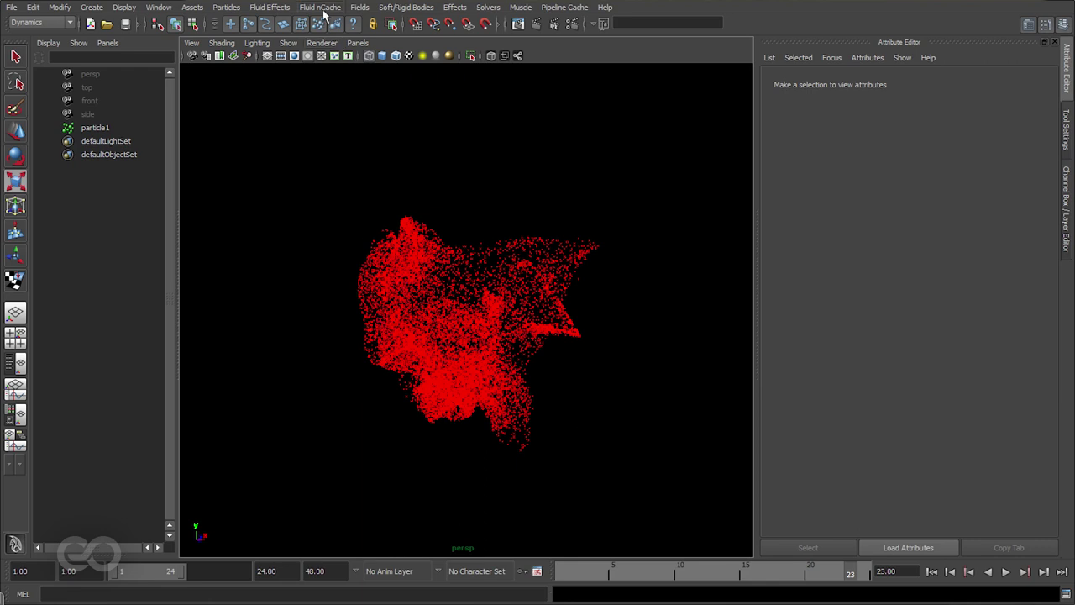
Create a 3D fluid container, fluid1, in the scene.
left_click(269, 8)
left_click(274, 29)
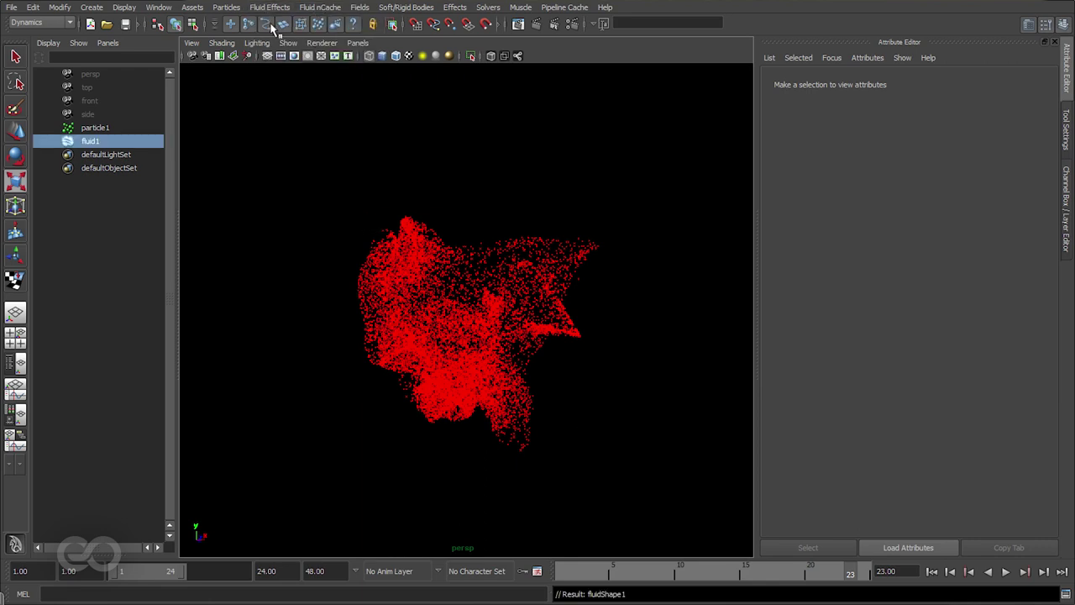
right_click_drag(614, 397, 408, 308, "alt")
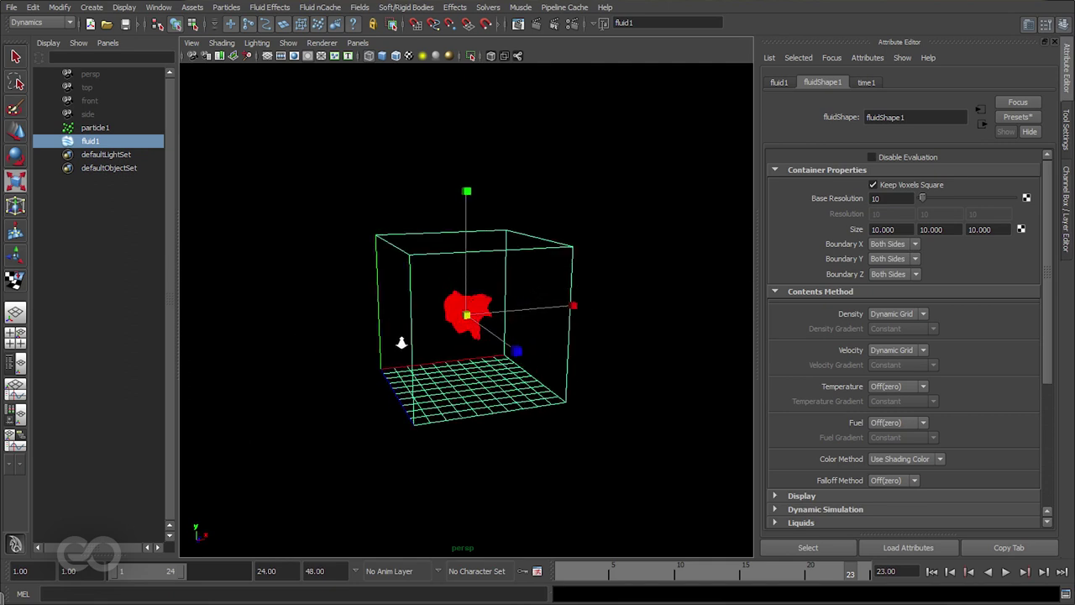
right_click_drag(384, 361, 488, 112, "alt")
Scale particle1 up so it fills the fluid container.
left_click(468, 326)
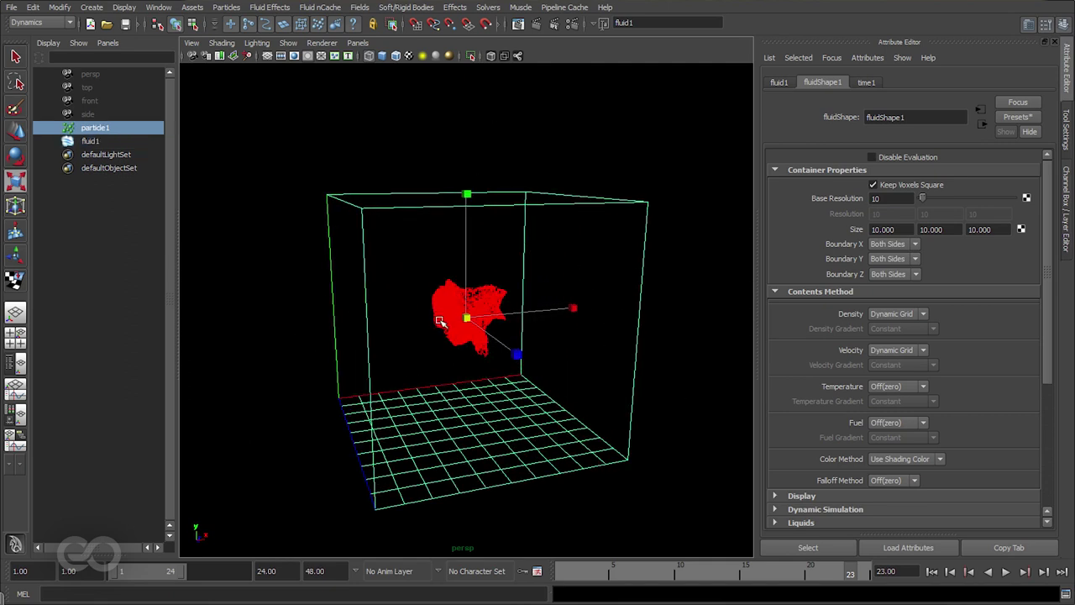
right_click_drag(462, 383, 580, 376, "alt")
left_click_drag(579, 377, 508, 374, "alt")
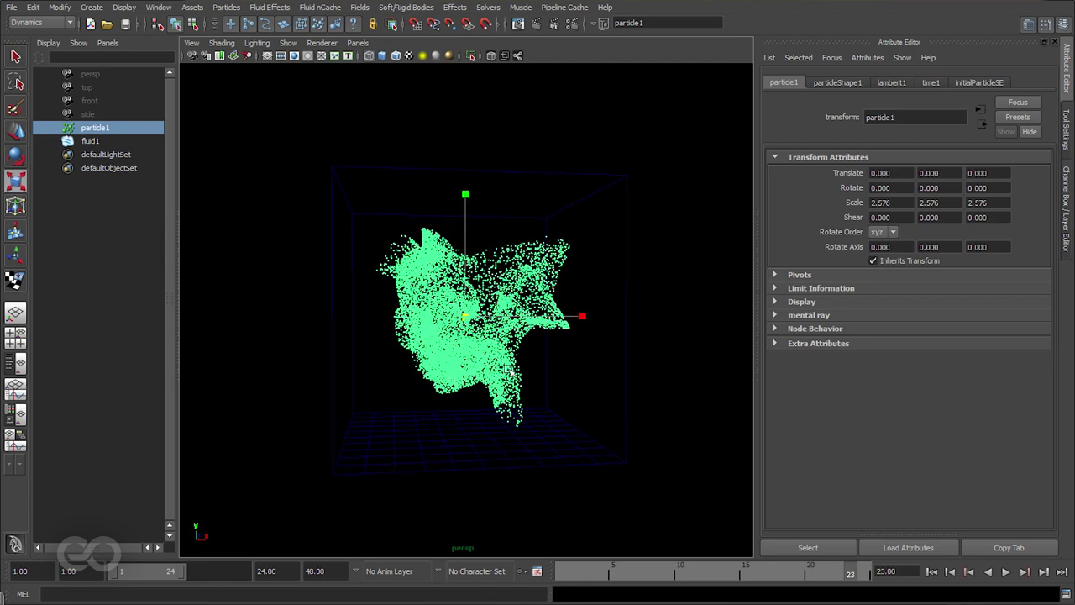
key("w")
left_click(711, 365)
left_click_drag(710, 364, 600, 384, "alt")
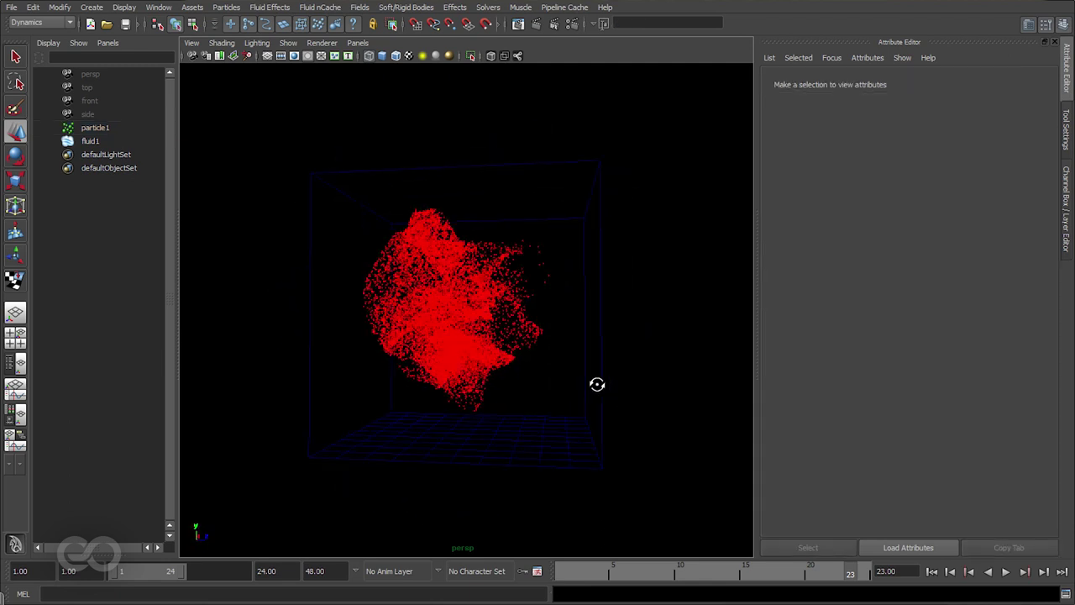
Select particle1 and add fluid1 to the selection.
left_click(512, 305)
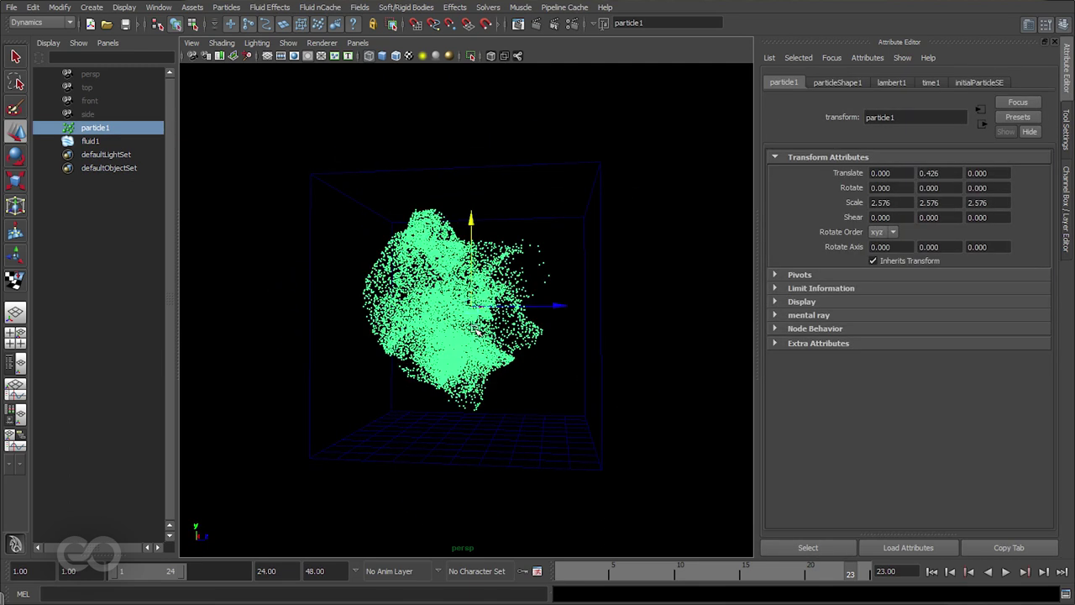
left_click(582, 410, "shift")
left_click_drag(479, 381, 520, 382, "alt")
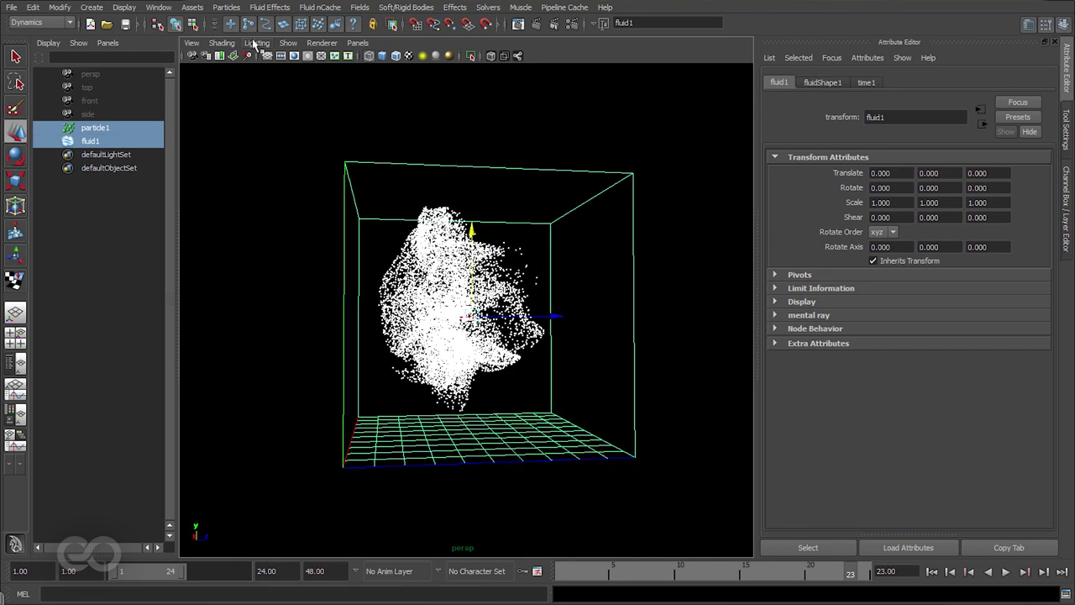
left_click(264, 10)
mouse_move(287, 56)
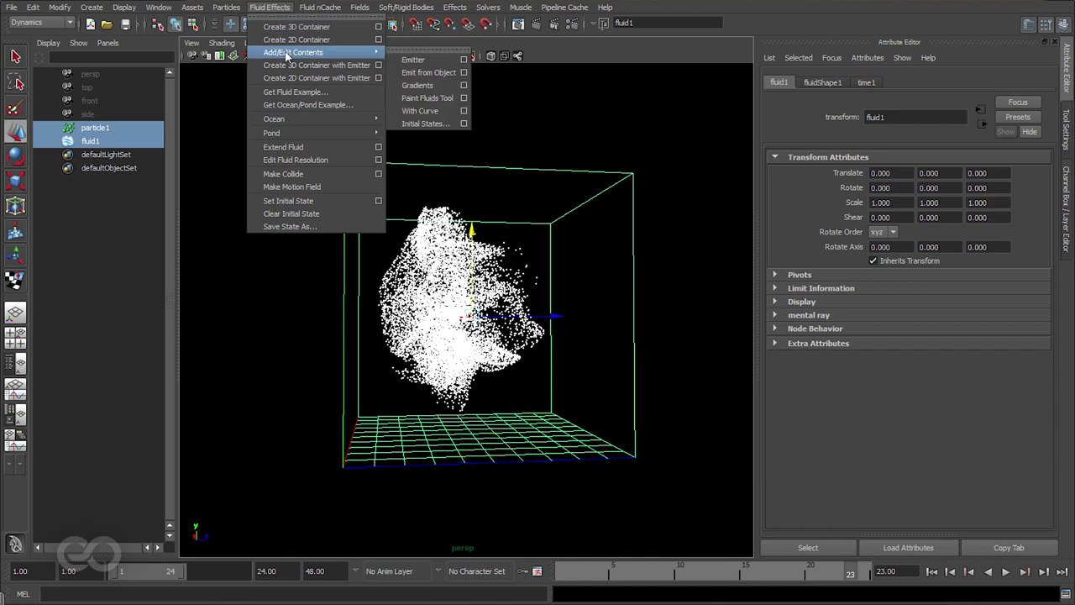
Create an Omni fluid emitter from particle1 using reset default Emit from Object settings.
left_click(465, 73)
left_click(591, 104)
left_click(595, 131)
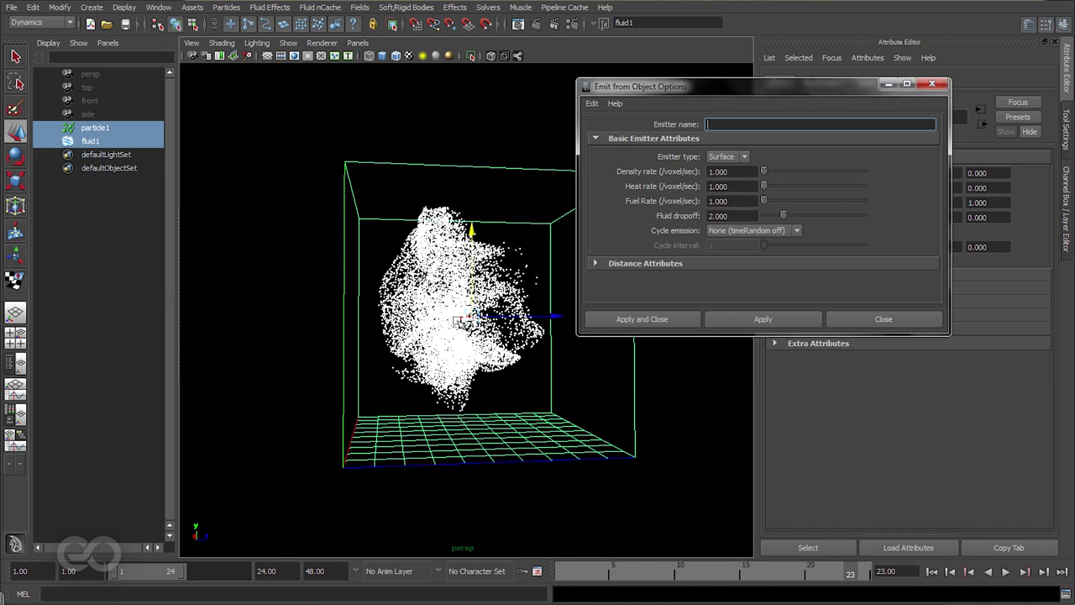
left_click(736, 157)
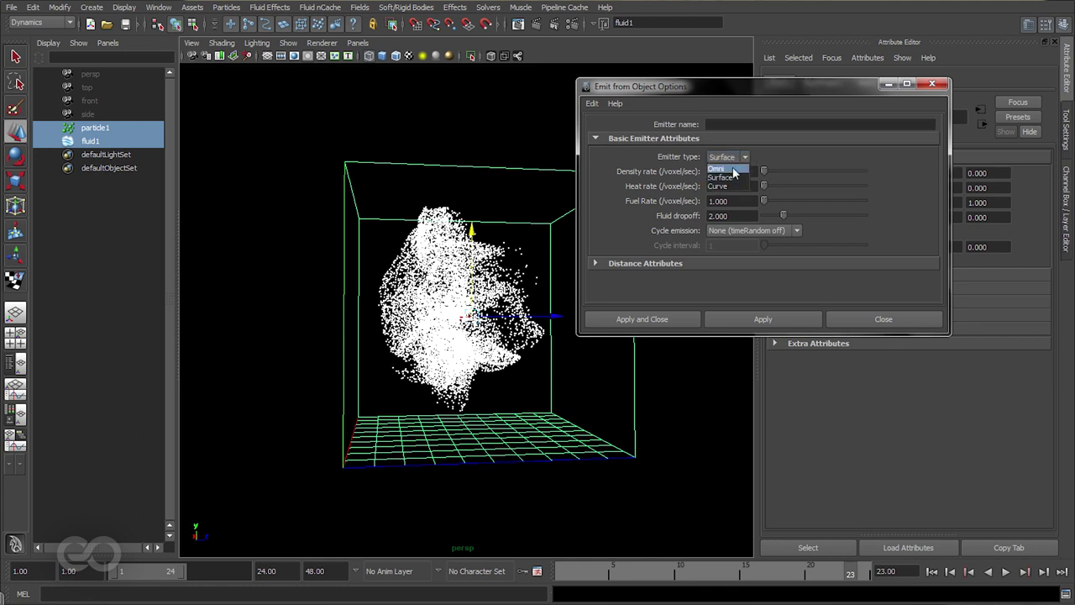
left_click(719, 168)
left_click(628, 320)
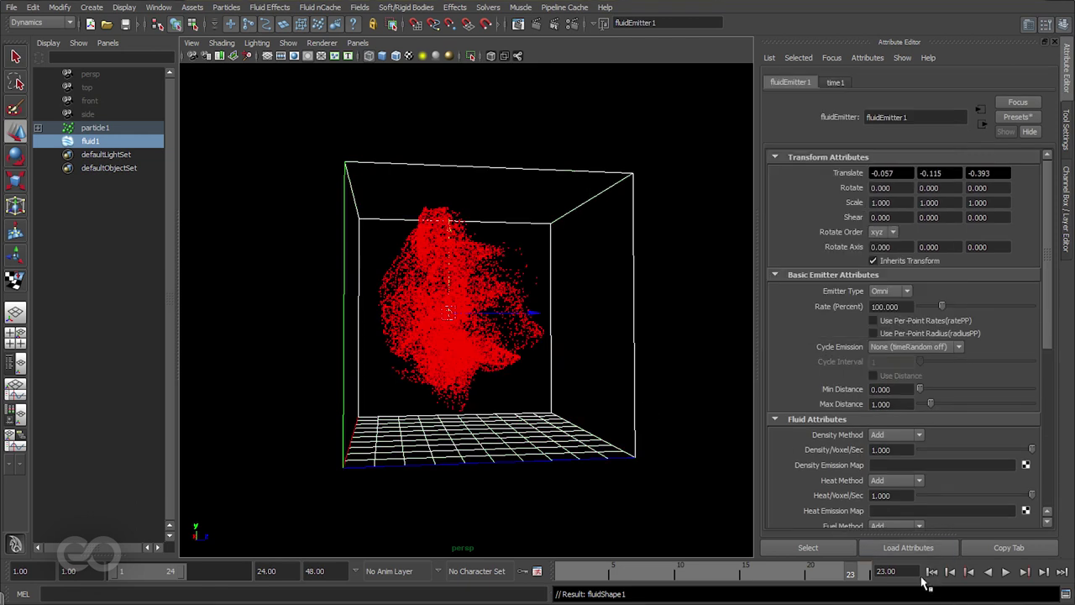
Rewind and step one frame to check the fluid emitted into the container.
left_click(932, 571)
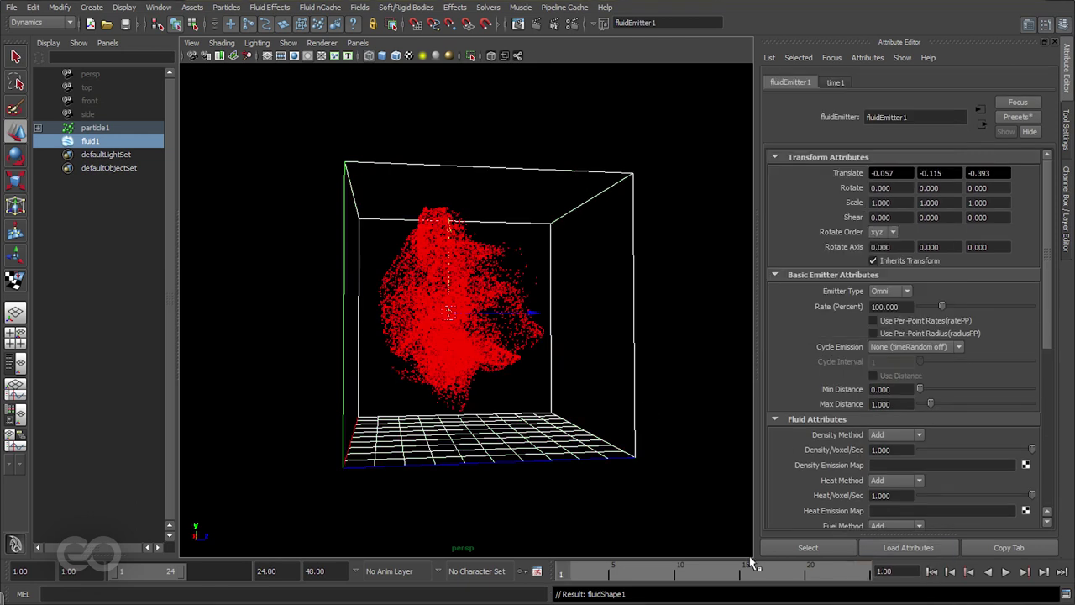
left_click(1044, 572)
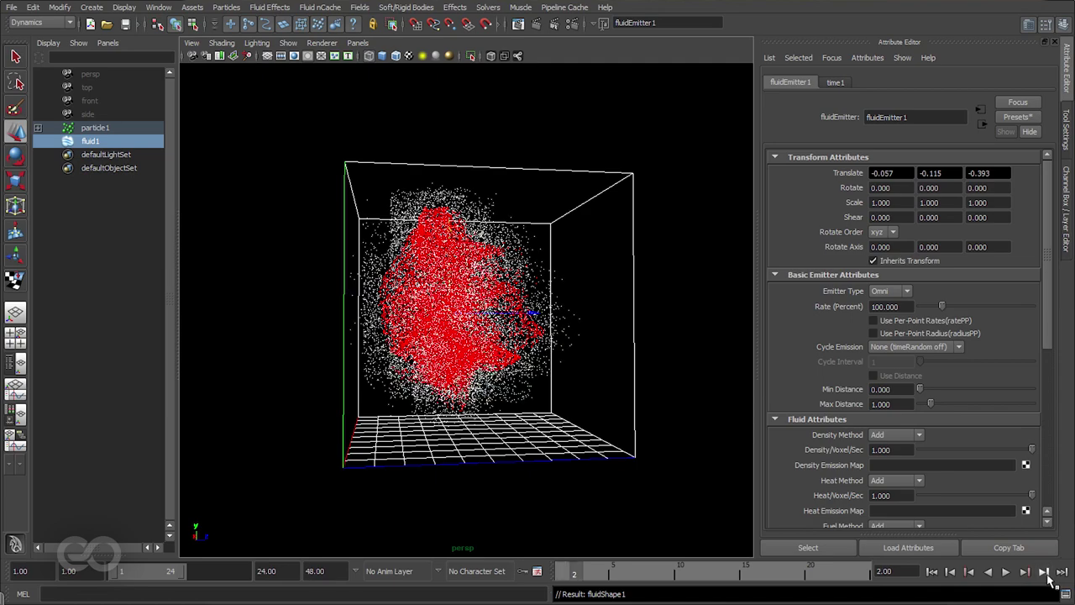
left_click_drag(619, 341, 561, 346, "alt")
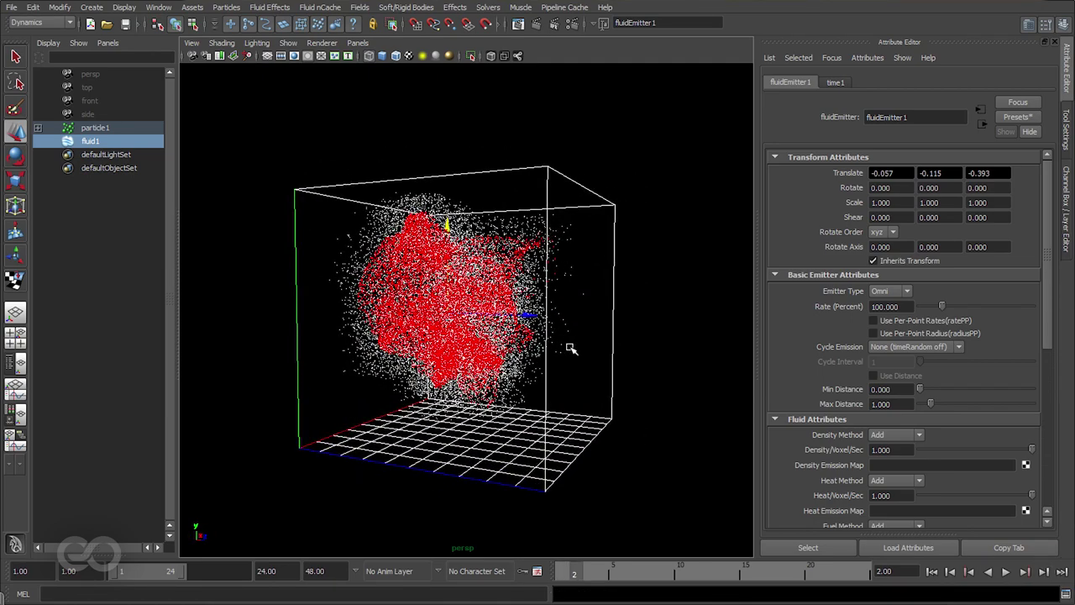
left_click(99, 127)
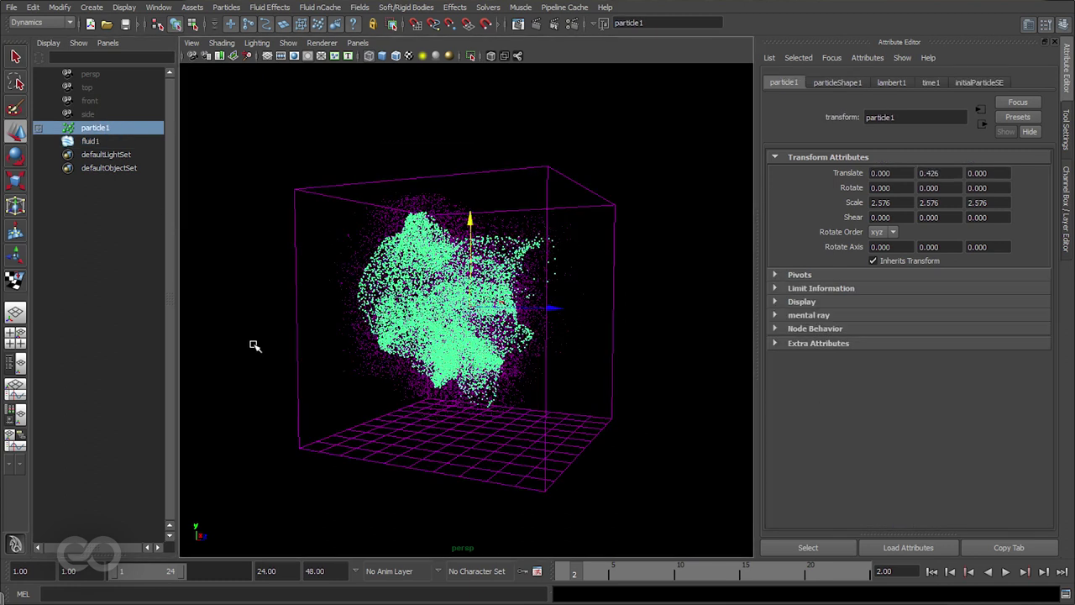
left_click(254, 354)
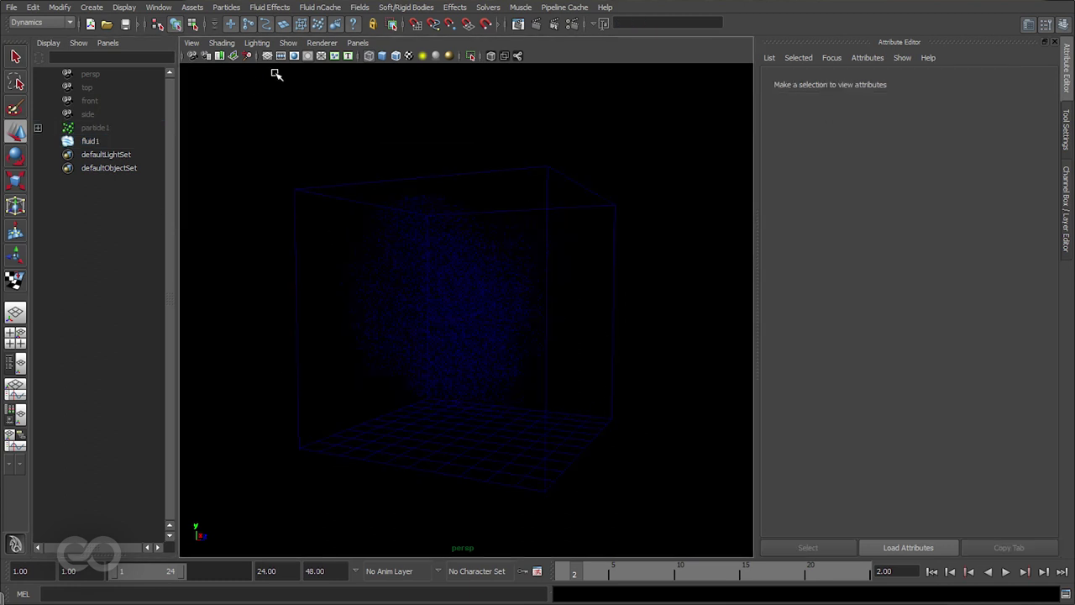
Display the fluid as shaded smoke and play back the simulation.
left_click(381, 58)
left_click_drag(388, 184, 795, 318, "alt")
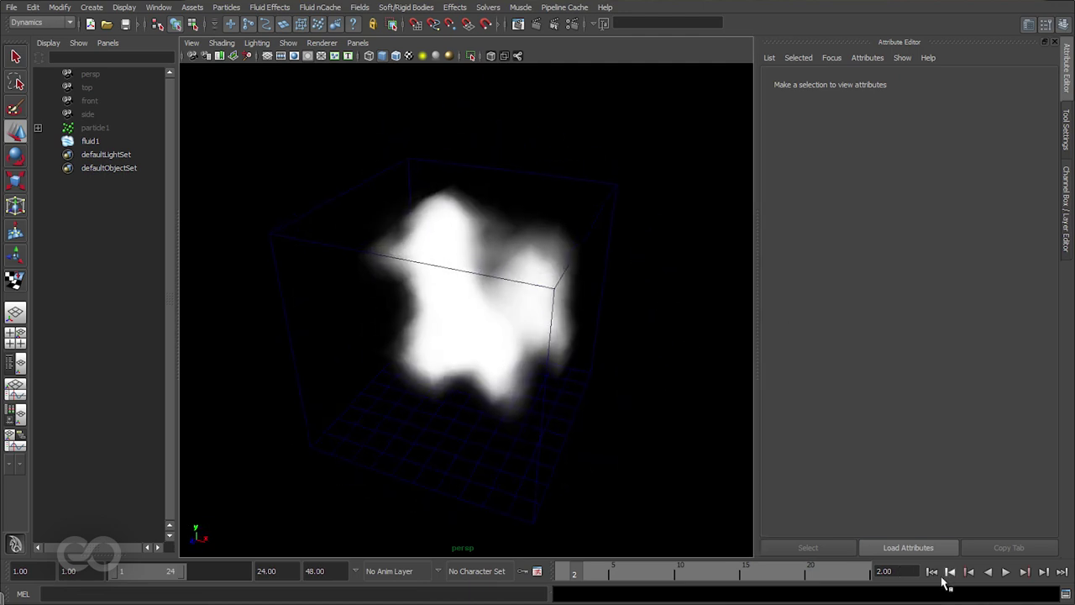
left_click(931, 571)
left_click(1005, 572)
left_click(1006, 572)
left_click_drag(521, 437, 597, 358, "alt")
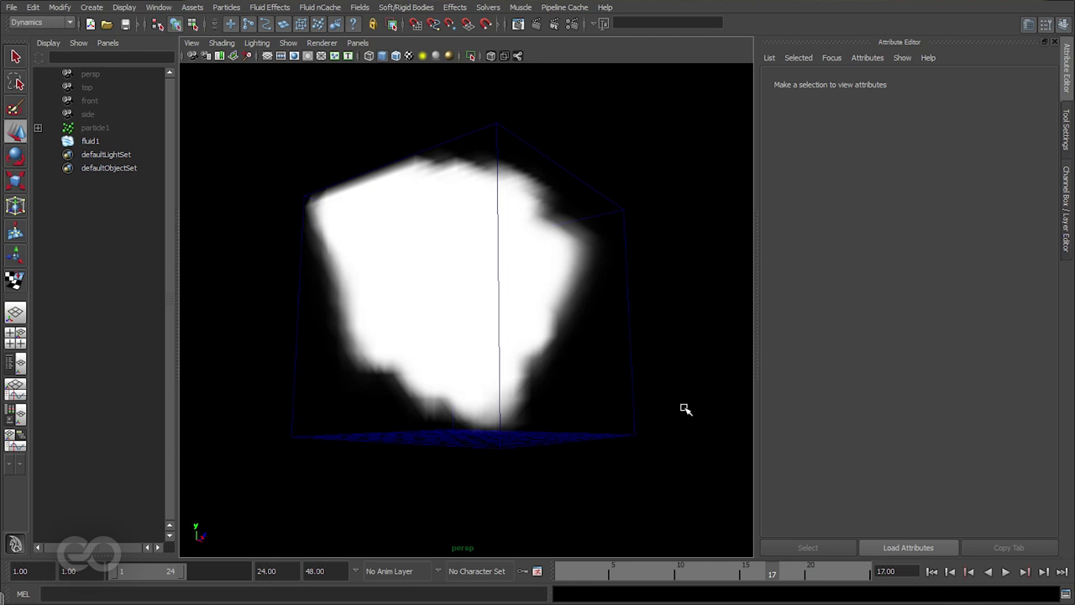
Step to frame 2 in a front view and select the fluid1 container.
left_click(932, 571)
left_click_drag(619, 449, 550, 426, "alt")
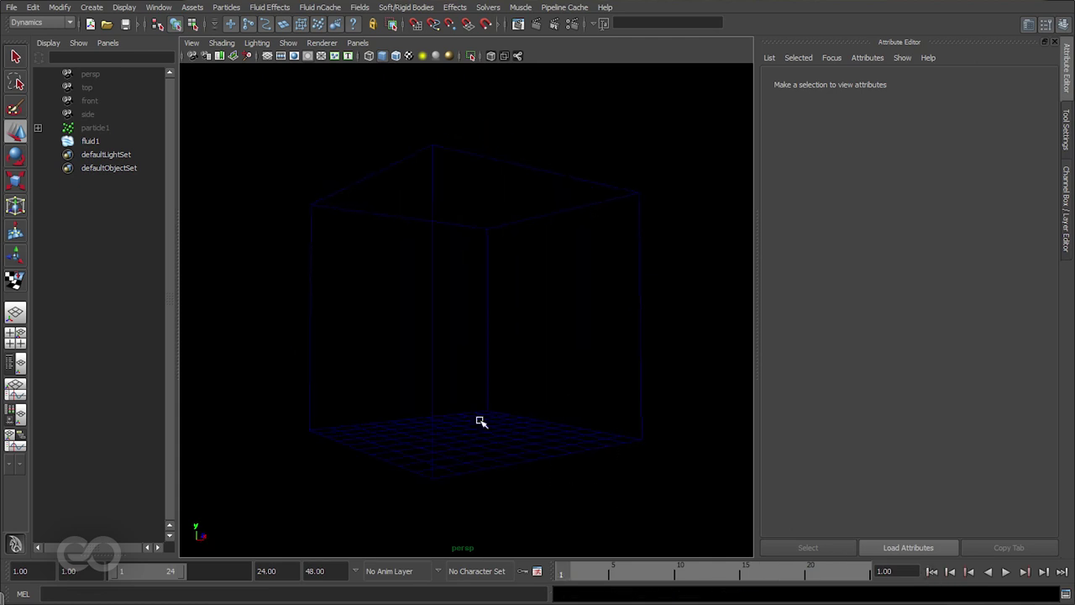
left_click(1043, 572)
left_click_drag(452, 408, 530, 253, "alt")
left_click(530, 253)
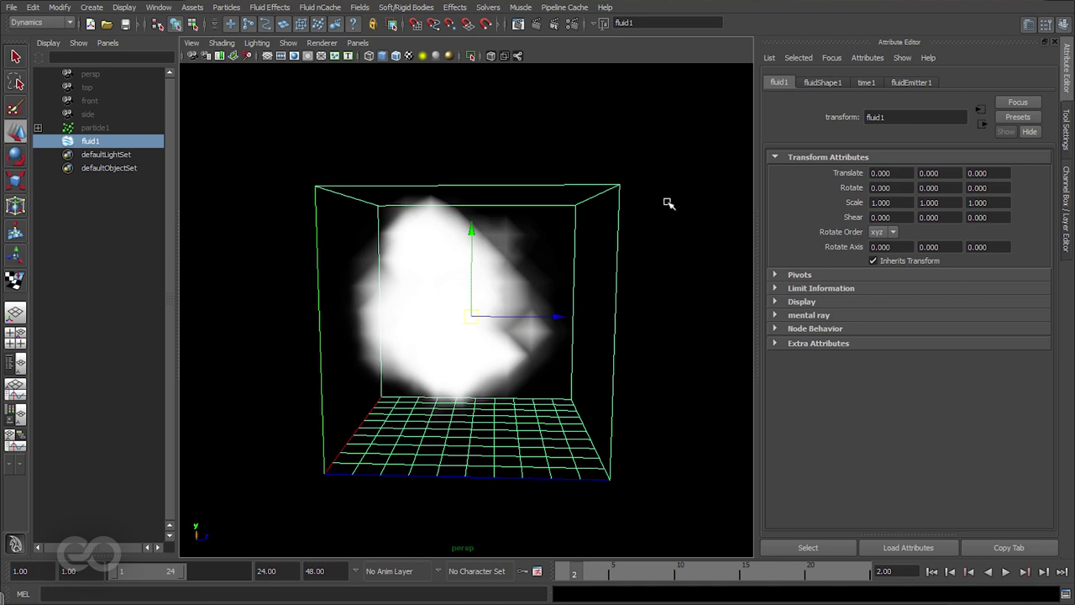
Set fluidShape1's Base Resolution to 40 and play back the simulation.
left_click(821, 83)
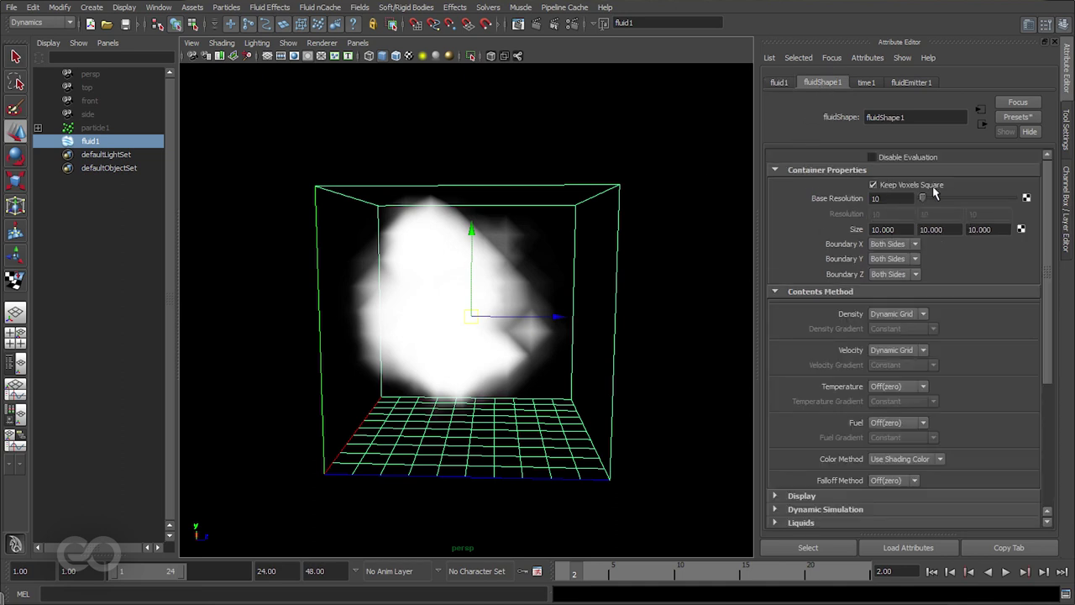
left_click(907, 202)
left_click(931, 571)
left_click(1006, 571)
left_click(1008, 572)
left_click_drag(629, 336, 576, 267, "alt")
left_click_drag(468, 412, 543, 249, "alt")
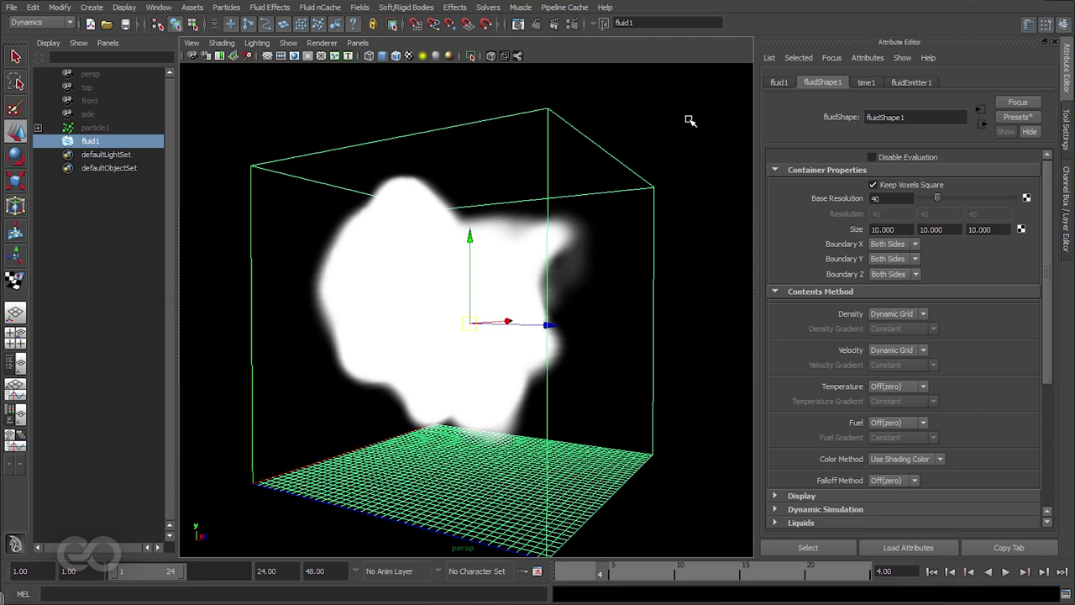
Rewind and step forward to frame 3 to inspect the denser cloud.
left_click(932, 571)
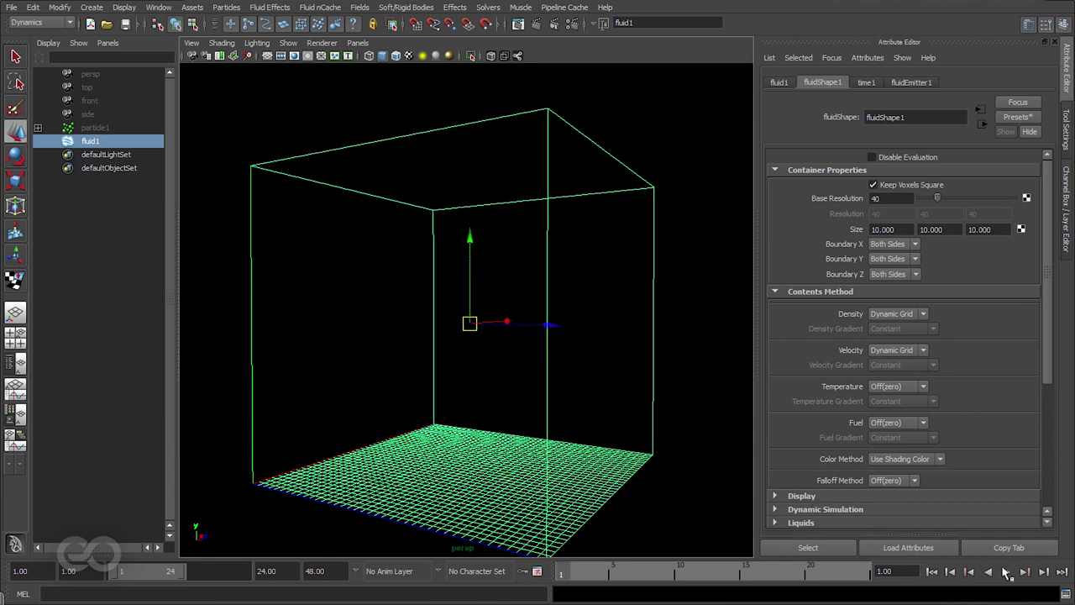
left_click(1044, 572)
left_click(1044, 572)
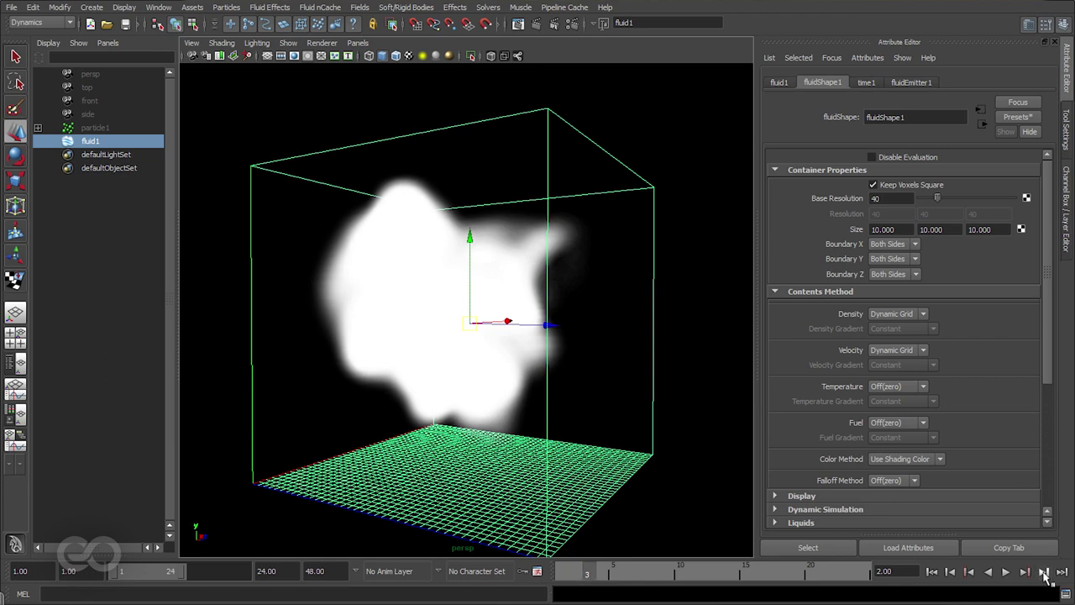
left_click(1044, 572)
left_click_drag(377, 360, 713, 390, "alt")
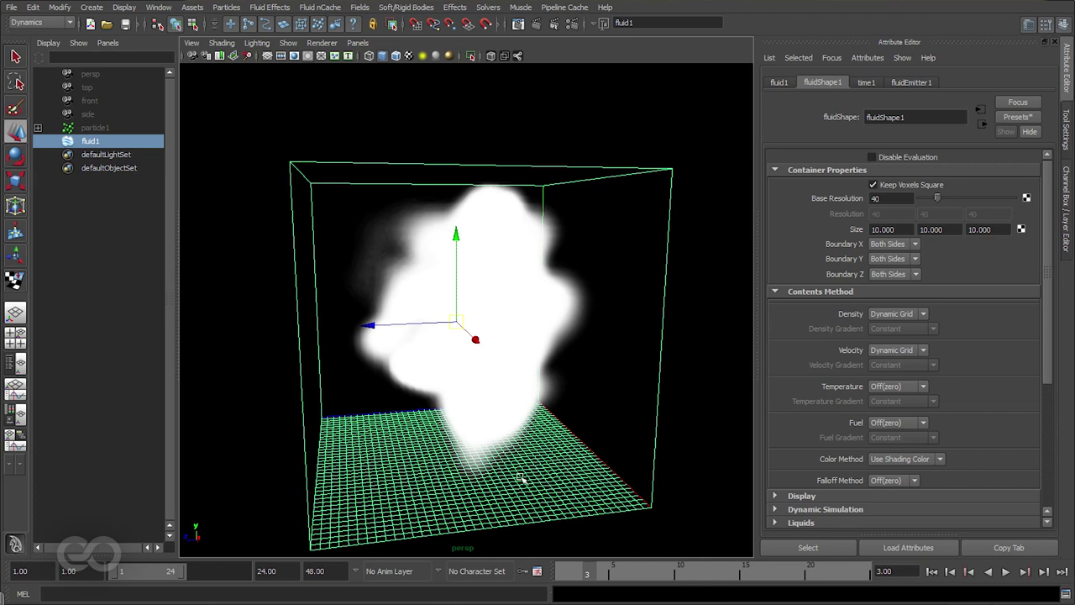
Save the current cloud as the fluid's initial state and step forward to check it.
left_click(262, 8)
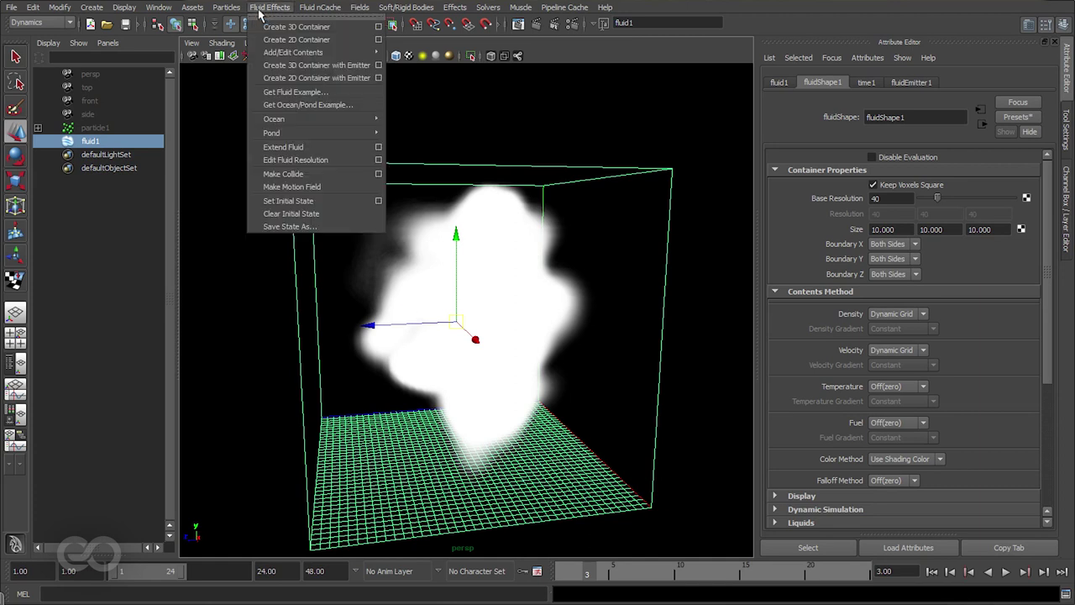
left_click(306, 205)
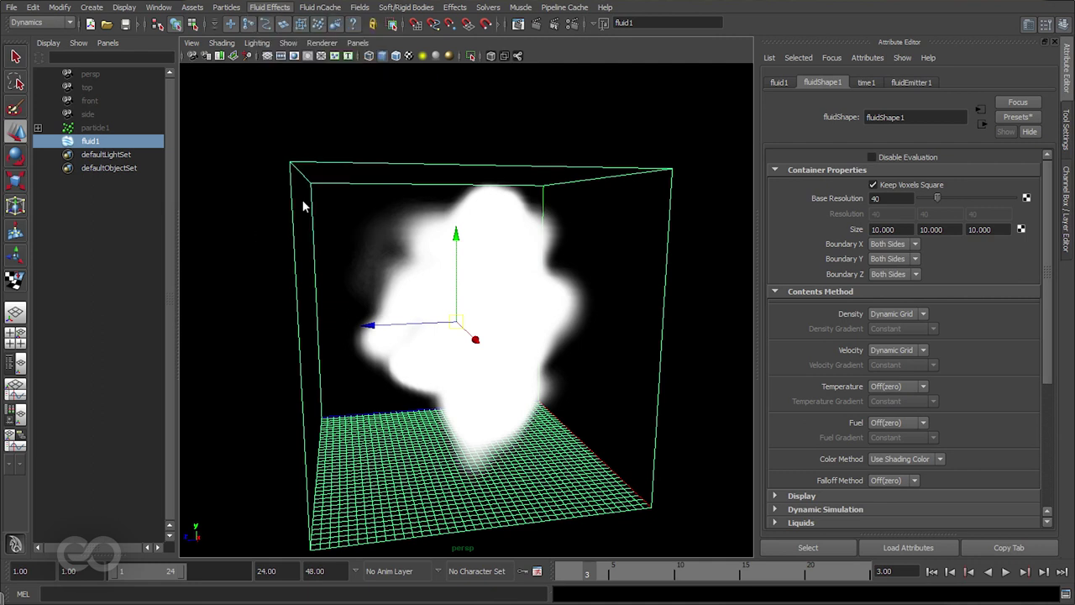
left_click(932, 572)
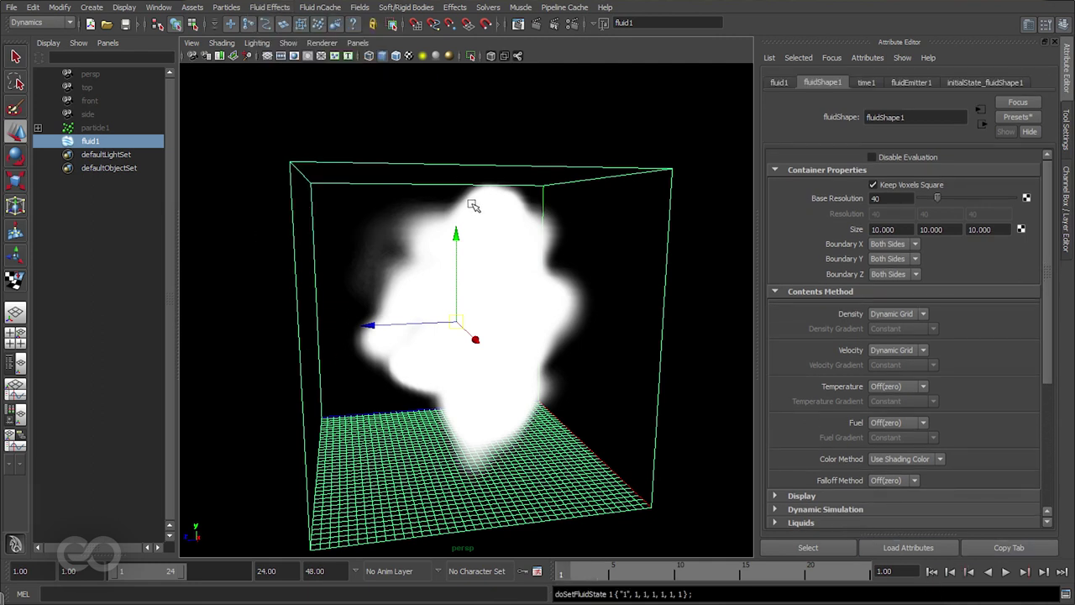
left_click(1043, 572)
left_click(1043, 572)
left_click(1044, 572)
left_click_drag(365, 378, 621, 369, "alt")
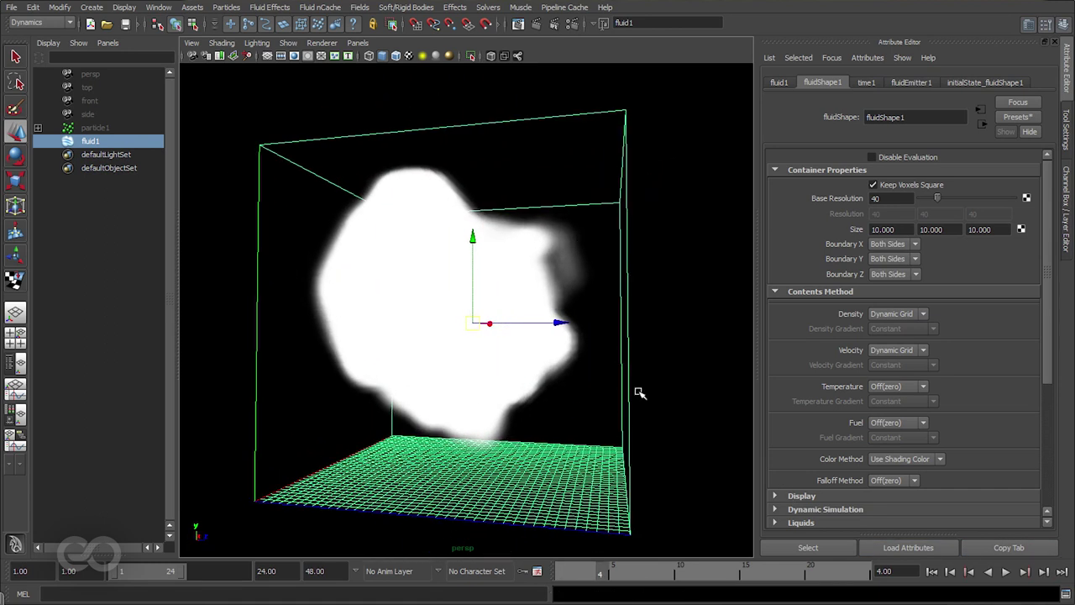
Drag fluidEmitter1's Rate (Percent) to 0 and play back without emission.
left_click(931, 571)
left_click_drag(606, 426, 643, 504)
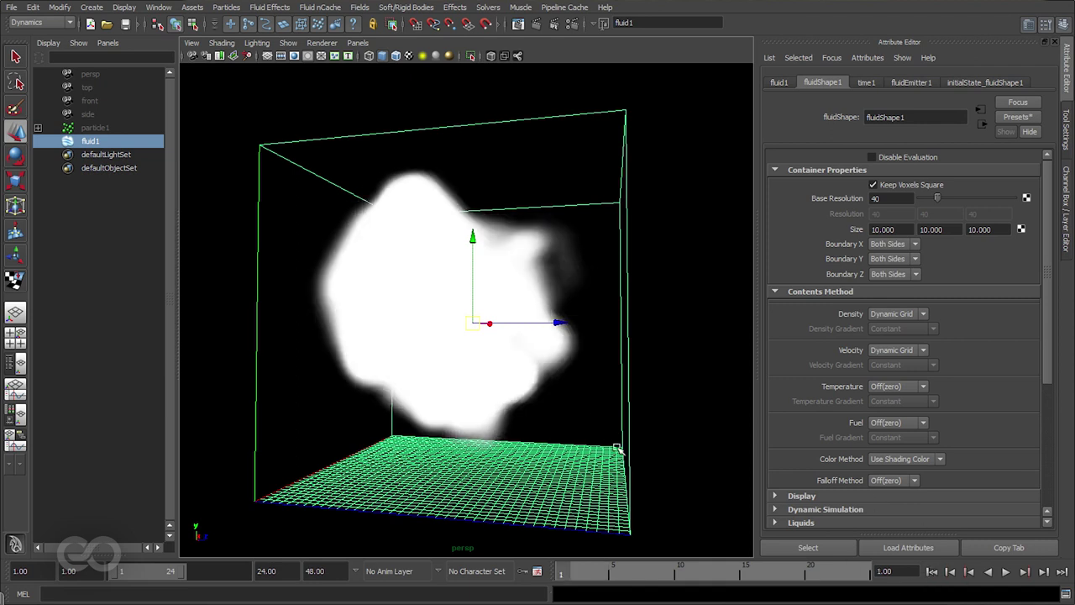
left_click(901, 83)
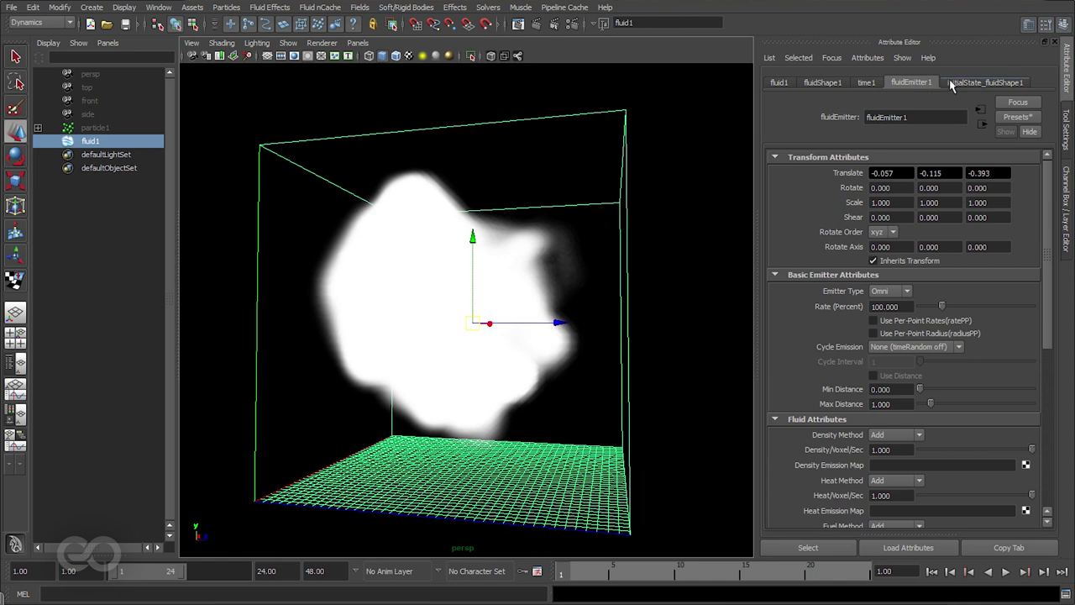
left_click_drag(941, 308, 918, 309)
left_click(1007, 574)
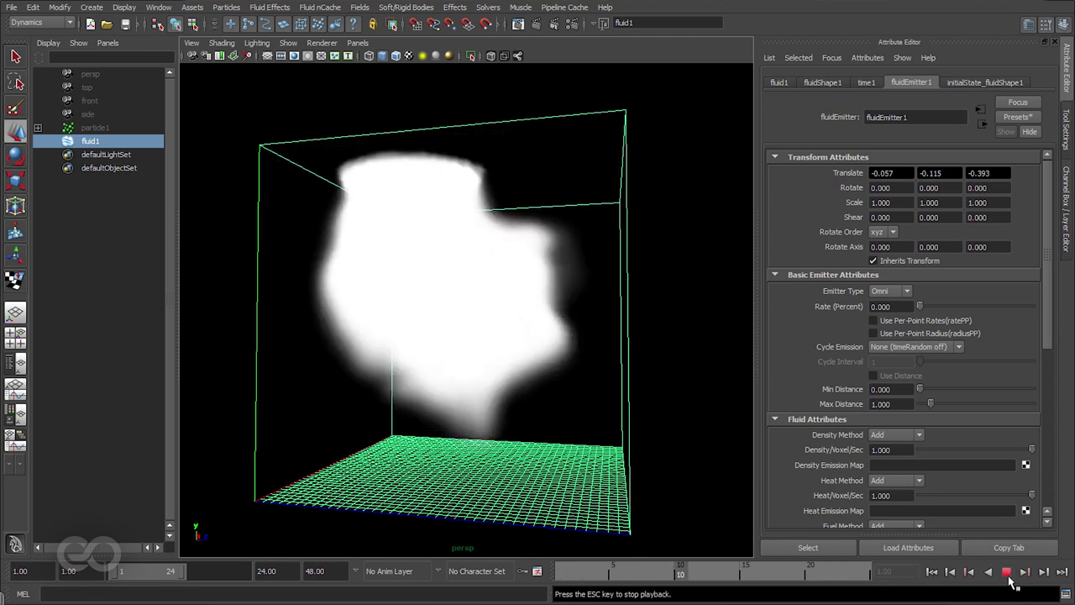
left_click(1009, 576)
left_click_drag(601, 340, 479, 340, "alt")
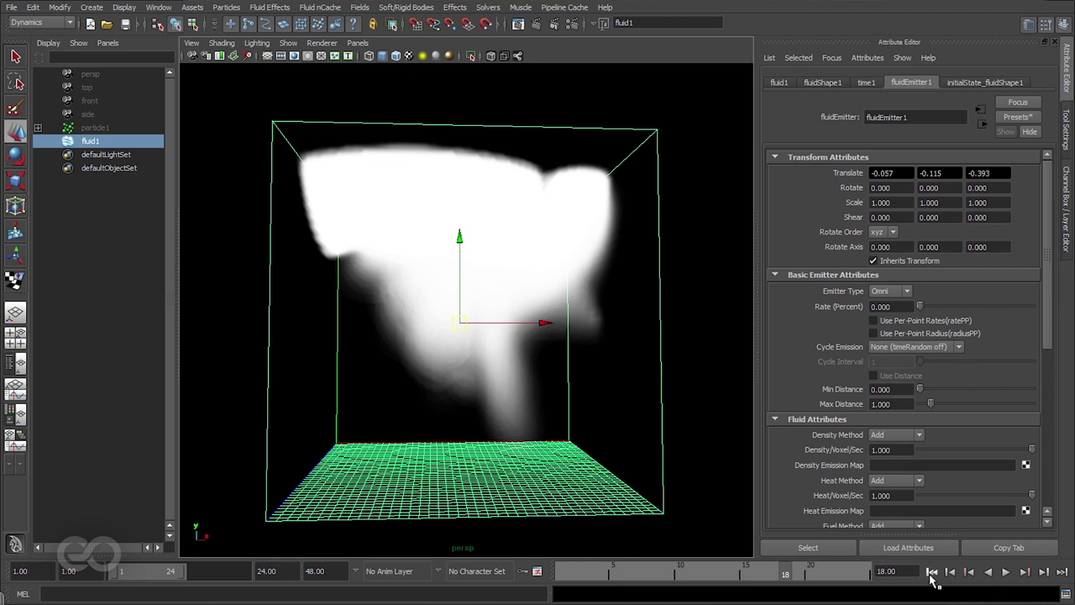
left_click(931, 572)
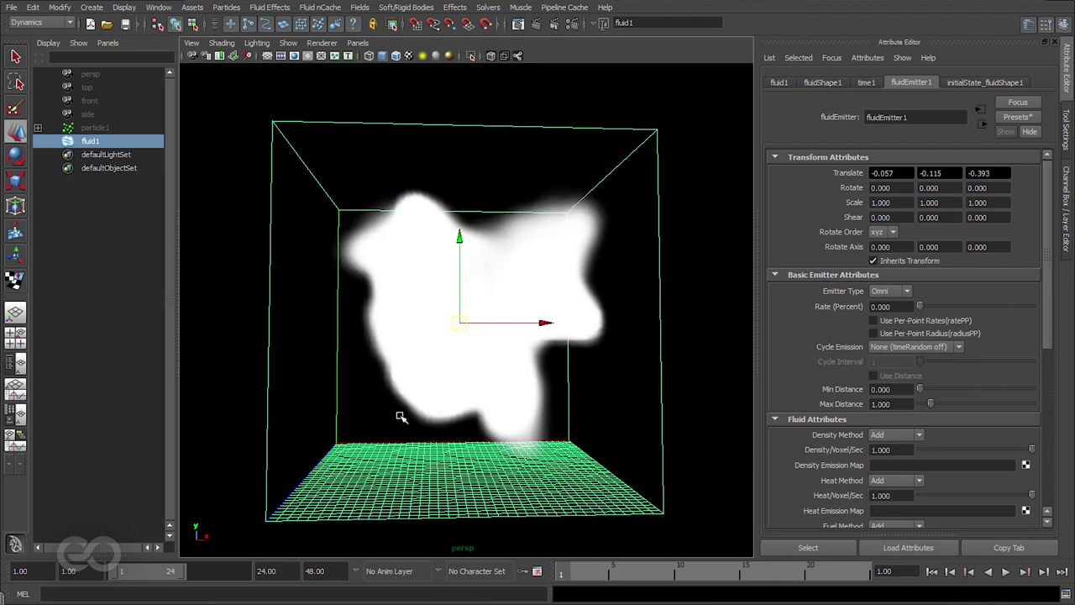
Set fluidShape1's Dynamic Simulation Gravity to 0 and play to test it.
left_click(822, 83)
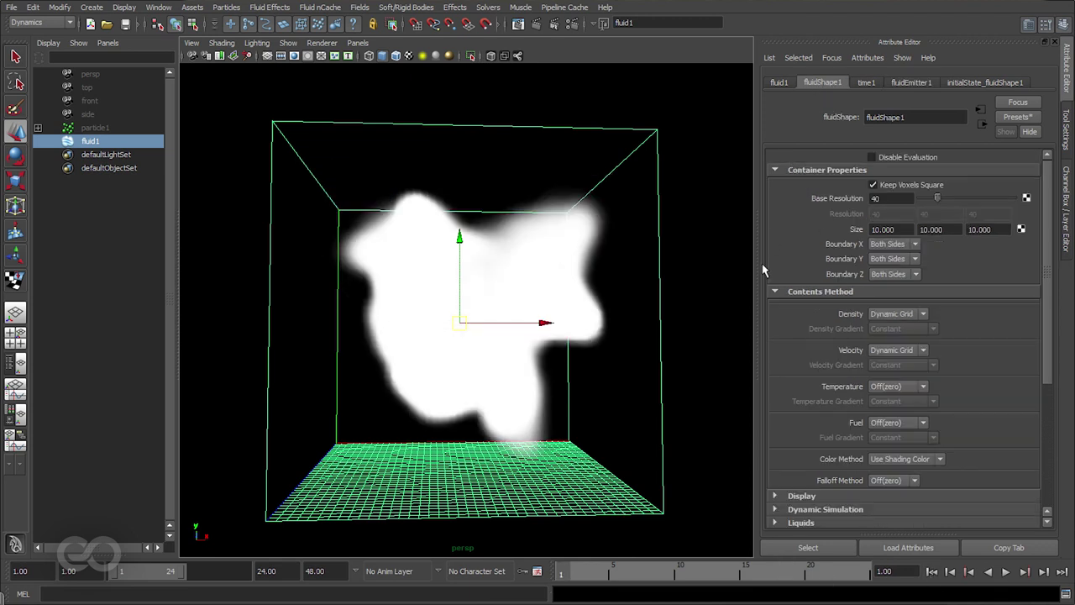
scroll(774, 276, "down", 5)
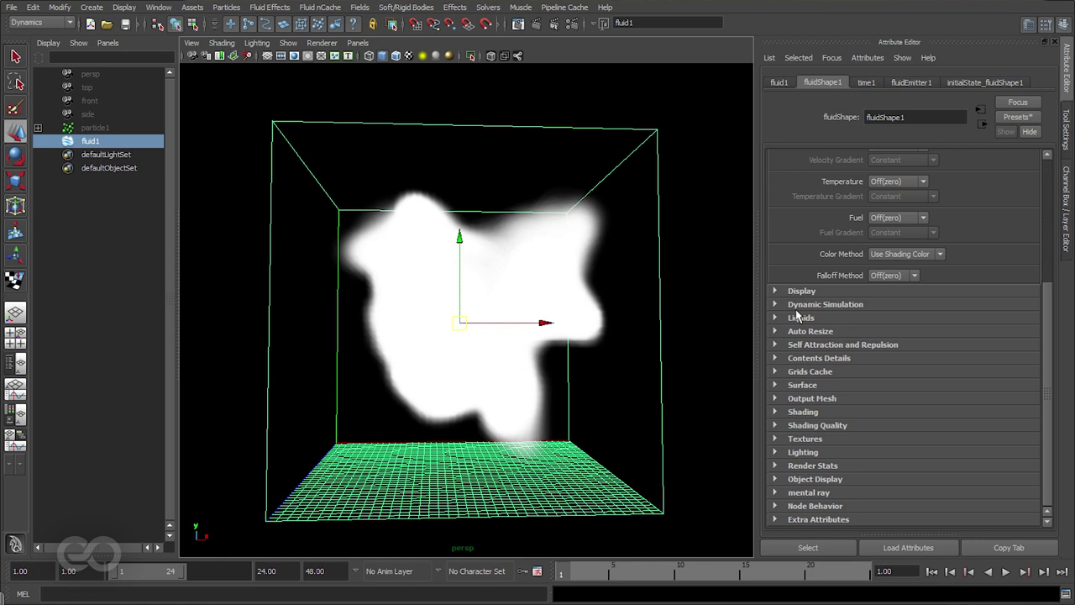
left_click(823, 304)
left_click_drag(395, 437, 616, 377, "alt")
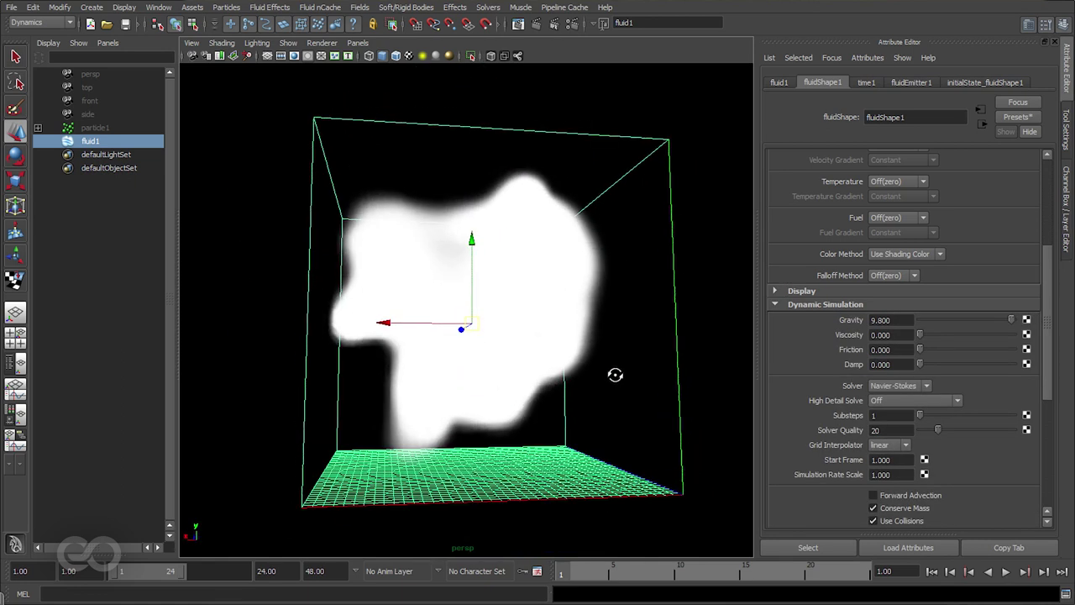
left_click(899, 320)
type("0")
key("Return")
left_click(1005, 571)
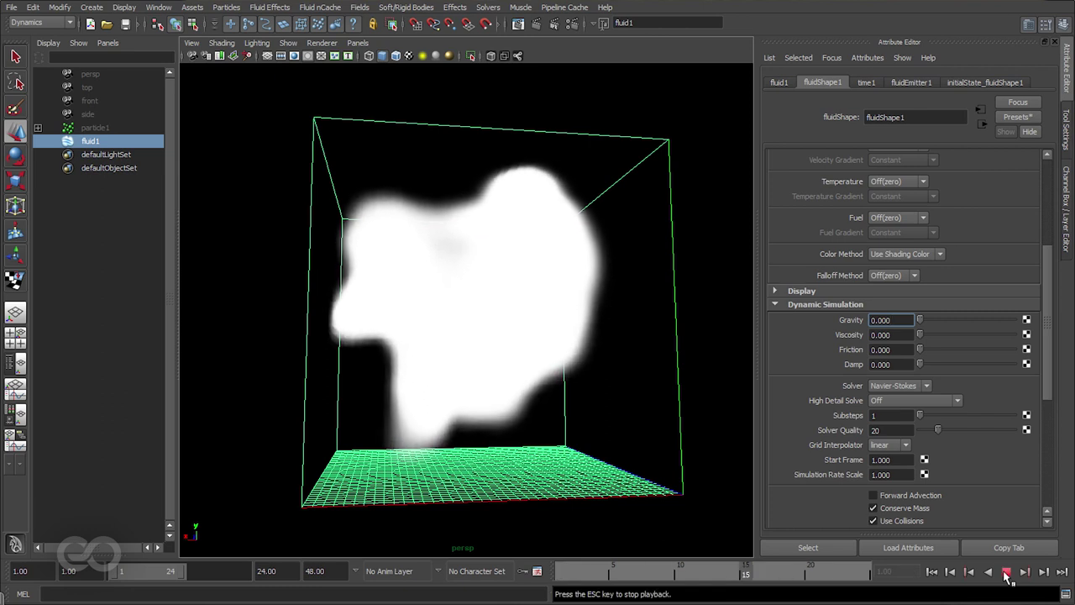
left_click(1006, 572)
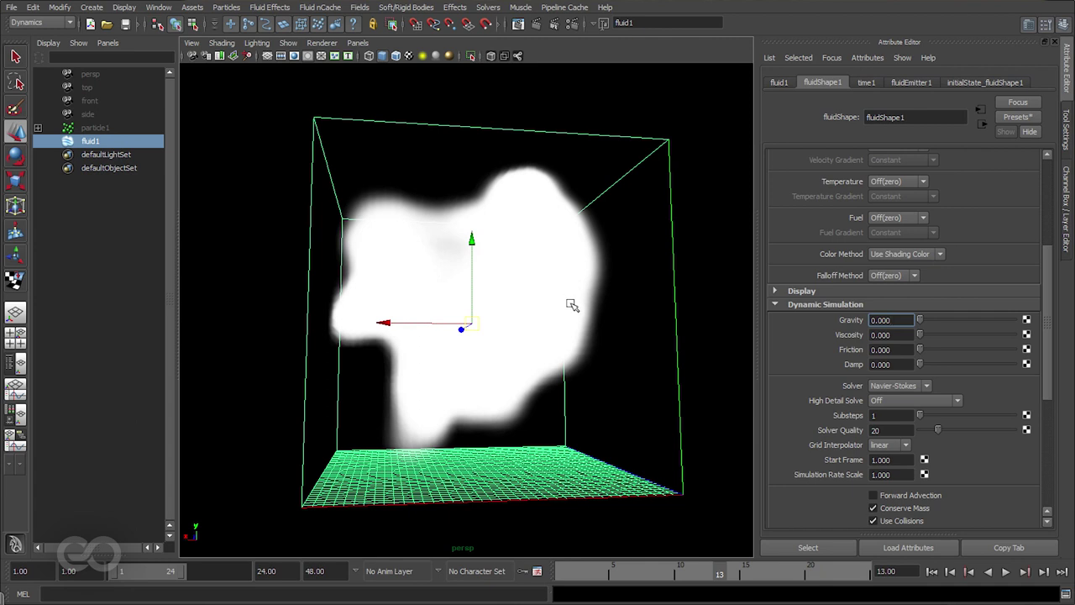
Set Contents Details > Density Buoyancy to 0.
scroll(815, 365, "down", 6)
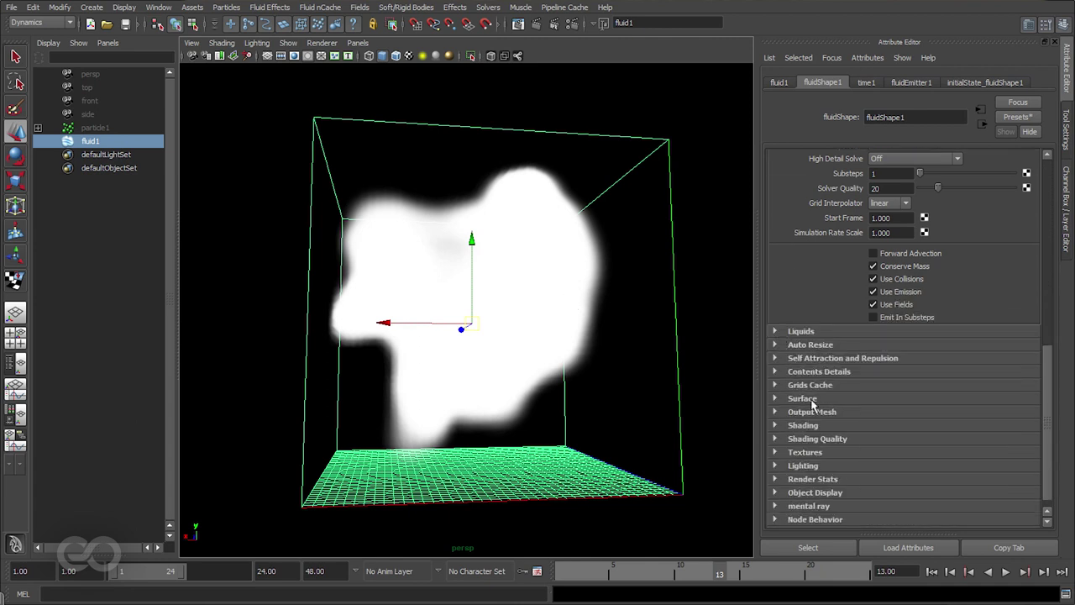
left_click(806, 374)
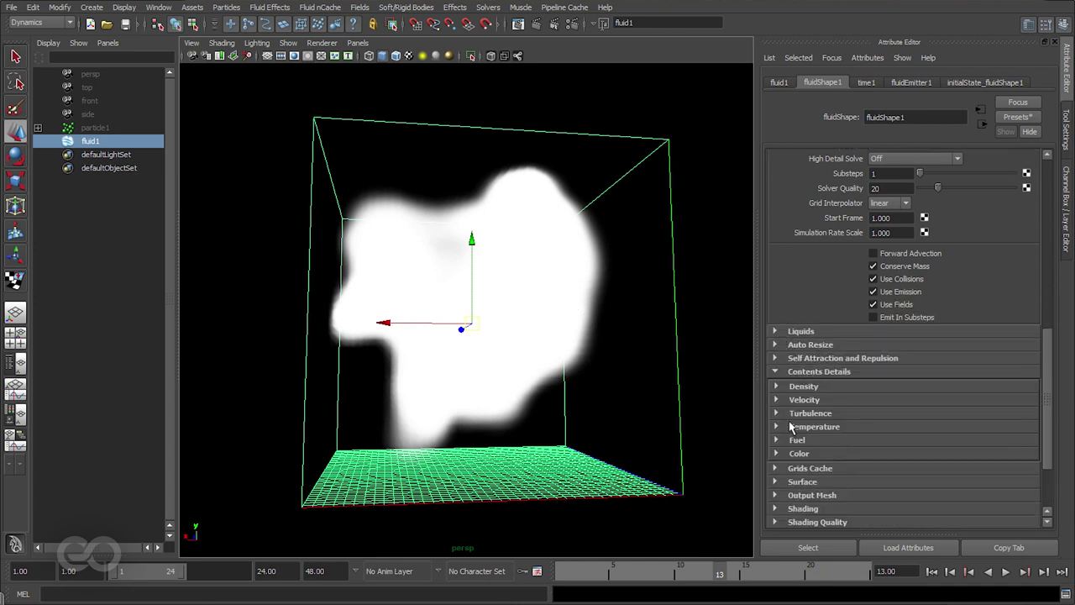
left_click(803, 387)
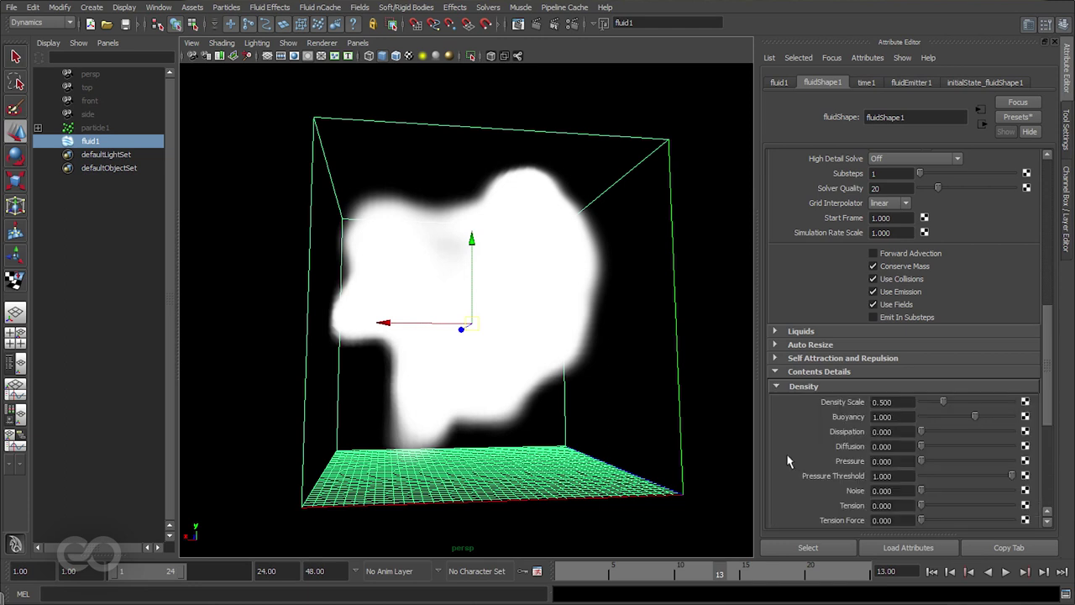
double_click(908, 417)
type("0")
key("Return")
Replay from the start to confirm the cloud floats in place.
scroll(794, 320, "up", 10)
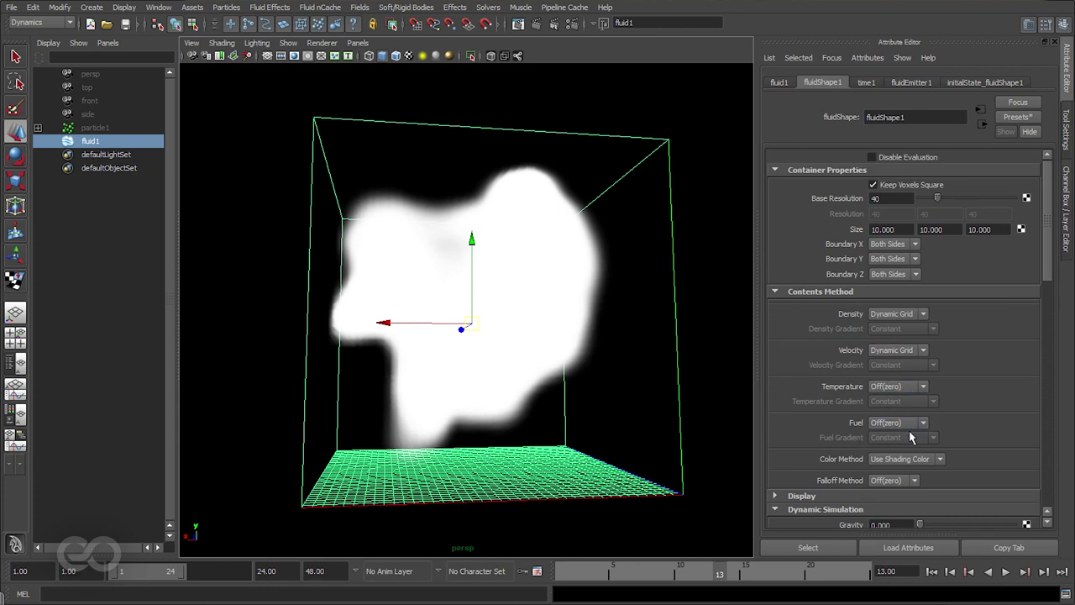
left_click(933, 572)
left_click(1006, 572)
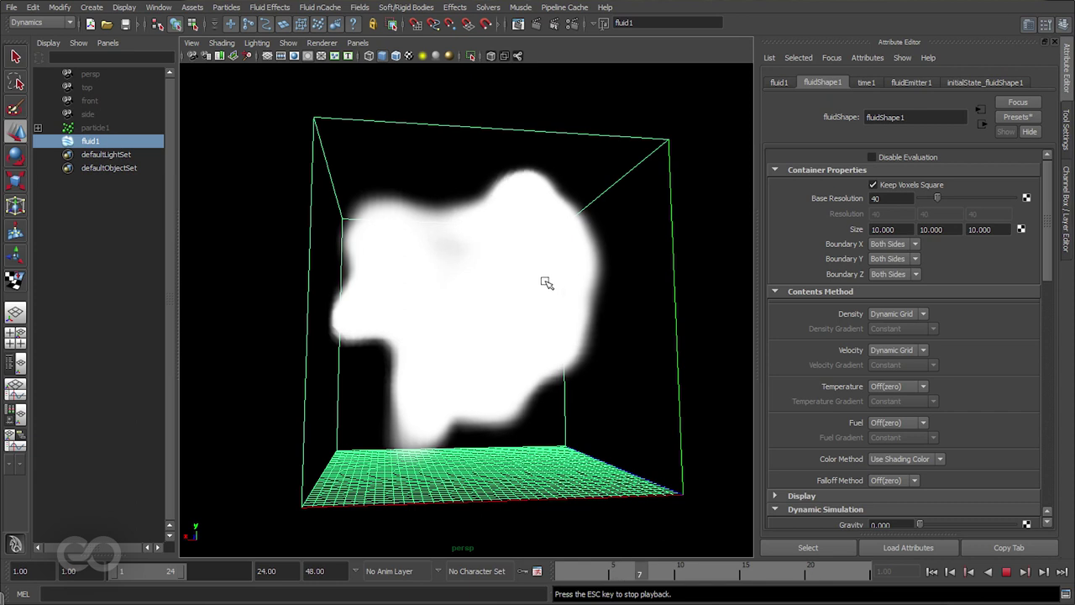
left_click_drag(432, 299, 533, 319, "alt")
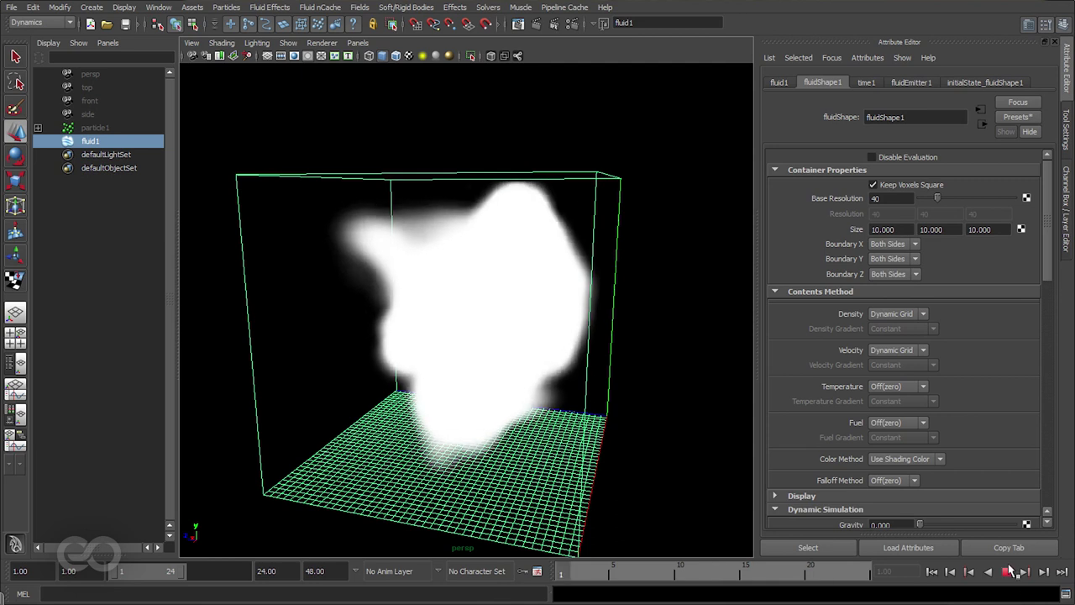
left_click(1006, 572)
left_click(931, 571)
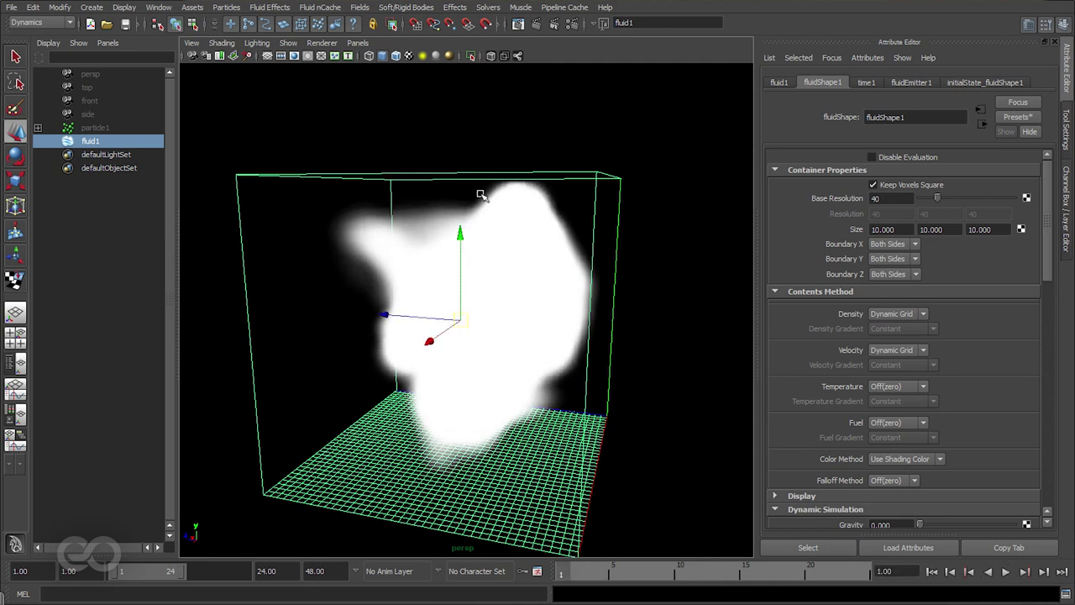
left_click(270, 6)
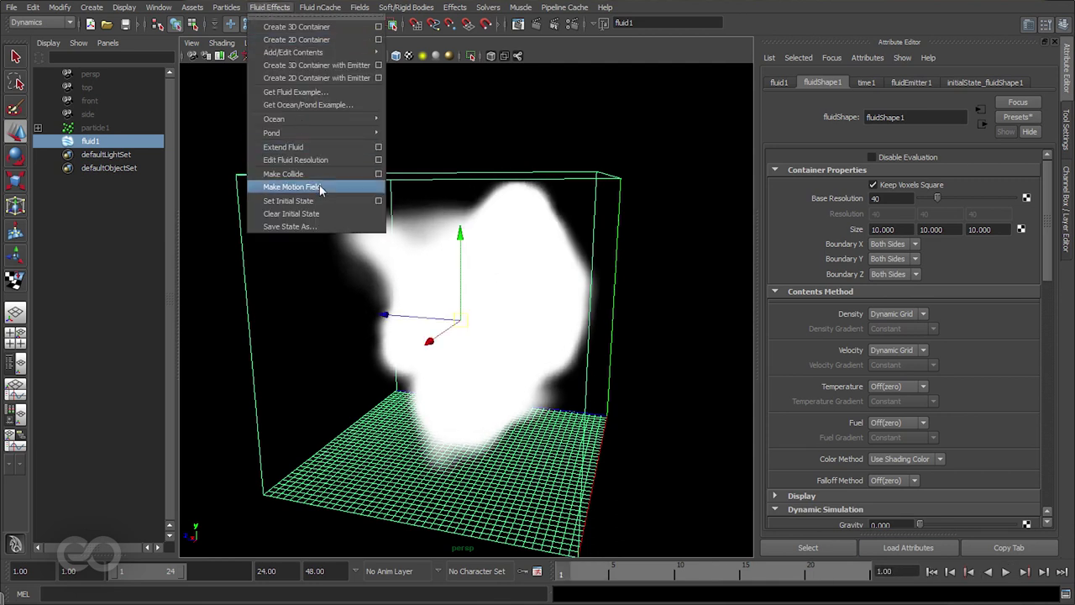
Set the fluid's Damp value to 1 under Dynamic Simulation.
left_click(379, 201)
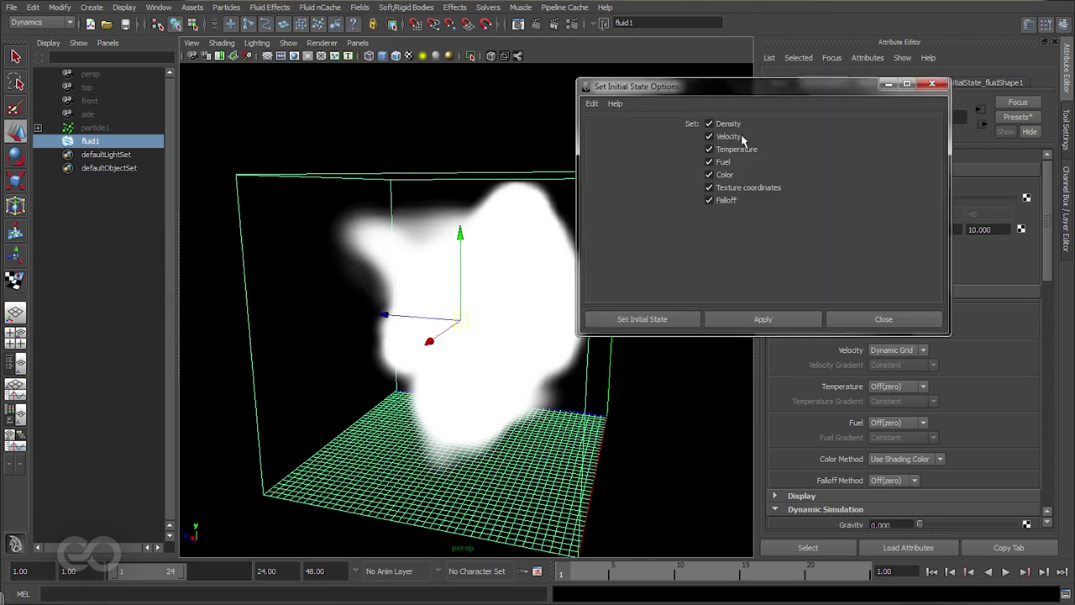
left_click(931, 83)
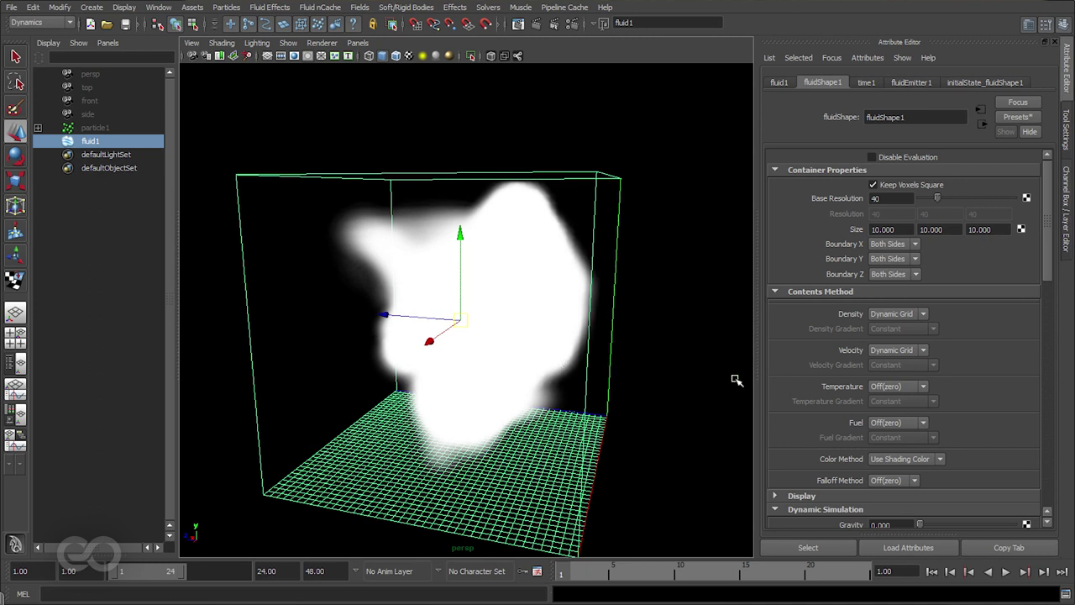
scroll(805, 273, "down", 6)
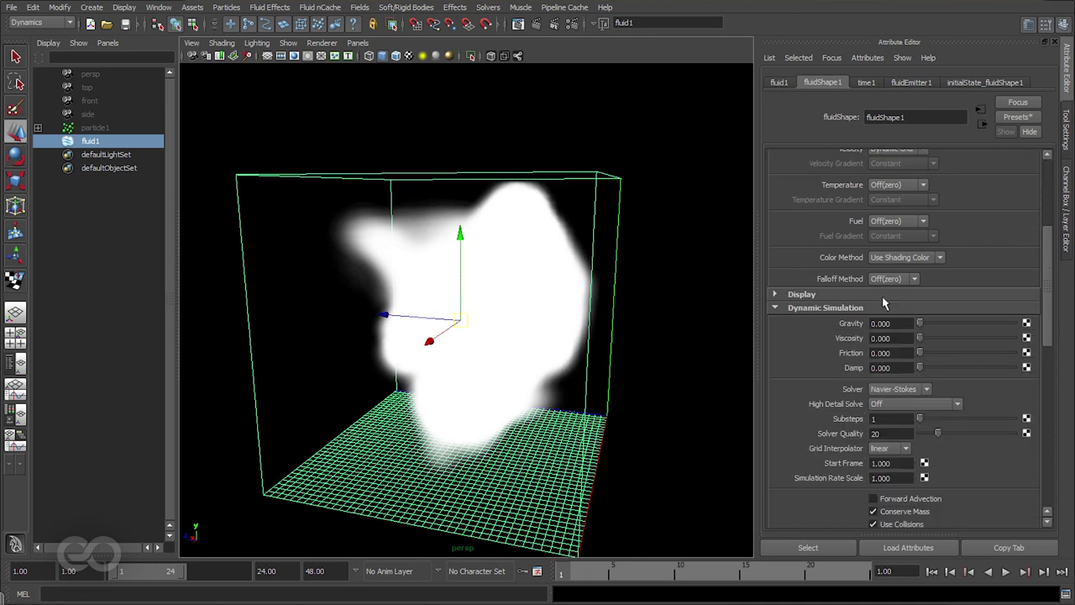
left_click_drag(900, 367, 871, 363)
Play the simulation from the start to test the damping on the cloud.
left_click(1005, 572)
left_click_drag(520, 379, 547, 216, "alt")
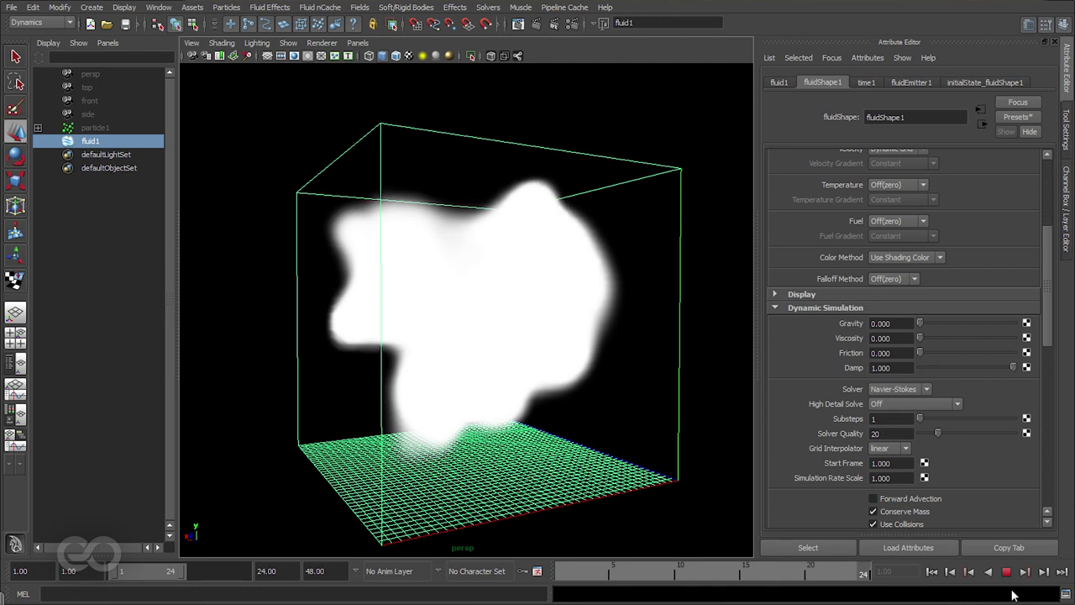
left_click(952, 574)
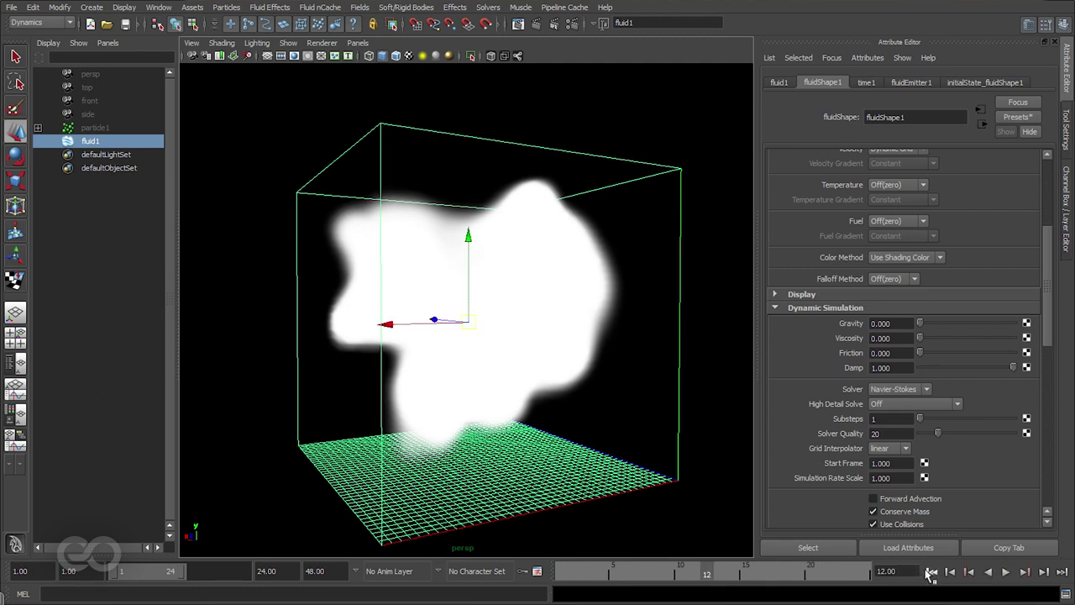
left_click(932, 572)
left_click(1006, 572)
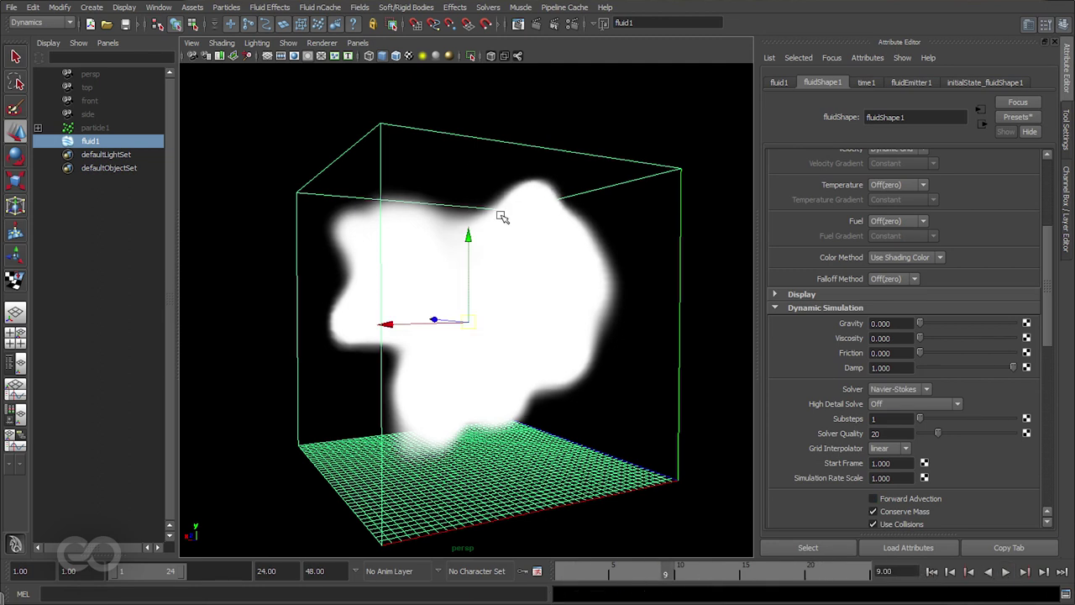
Save the current cloud as fluid1's initial state and replay it from frame 1.
left_click(230, 8)
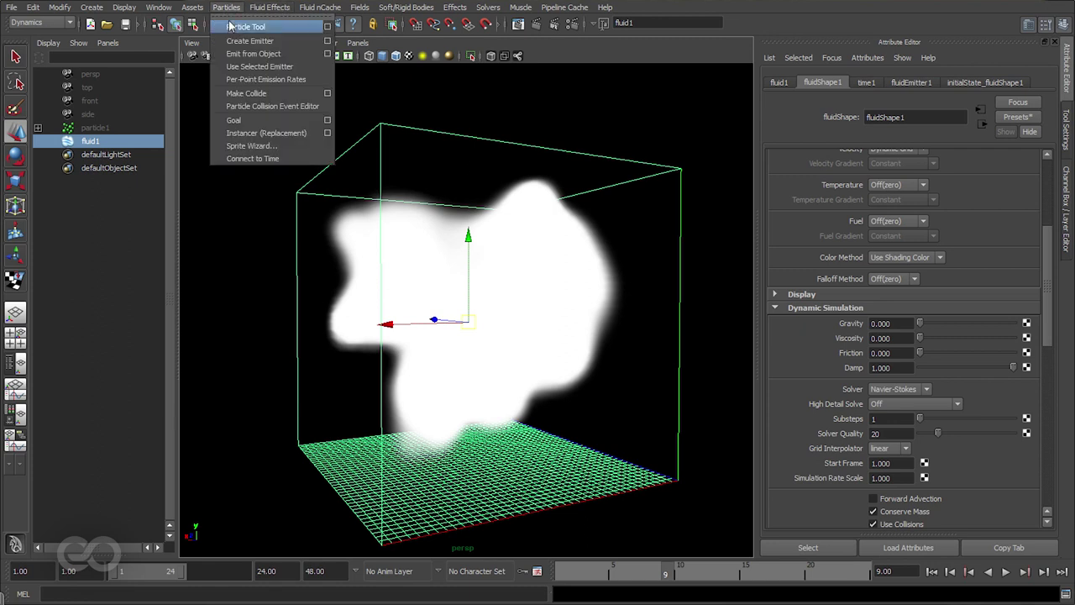
mouse_move(271, 7)
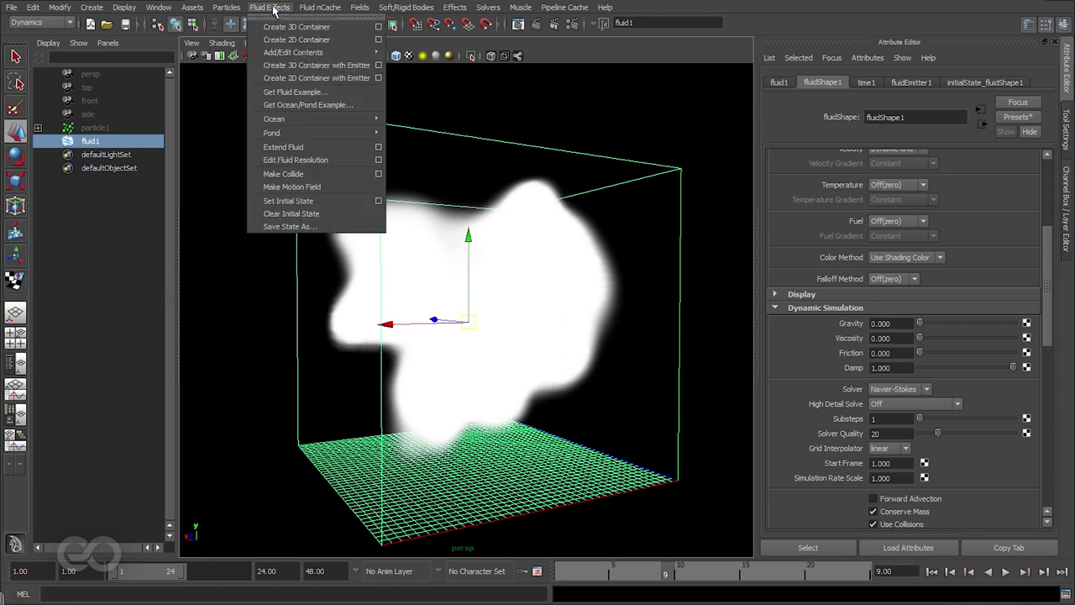
left_click(296, 202)
left_click(932, 571)
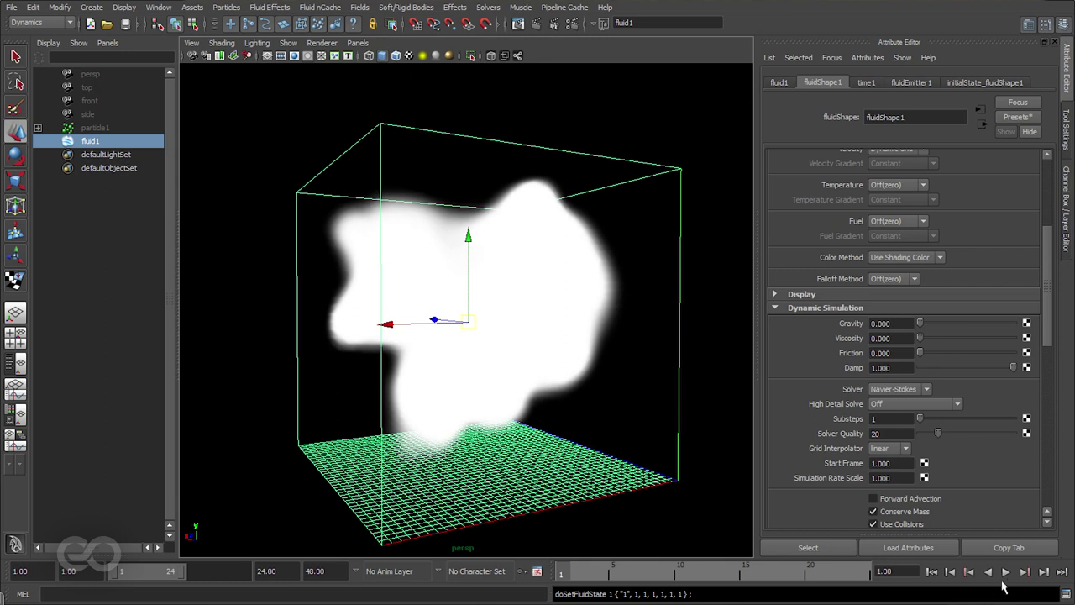
left_click(1005, 572)
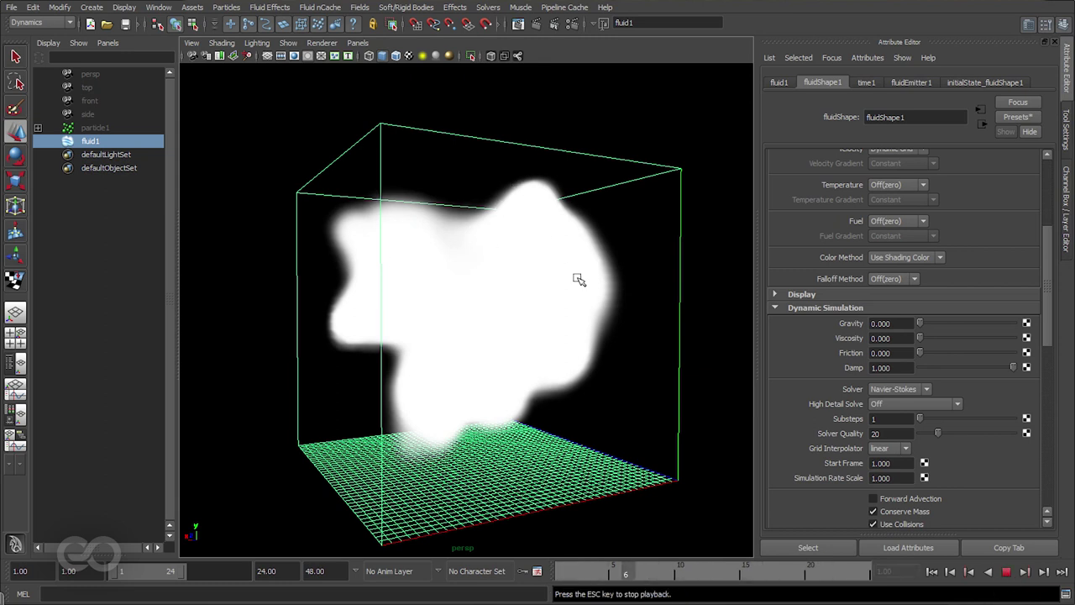
left_click(1005, 571)
left_click(932, 572)
Orbit around the container to check the cloud stays frozen from several front angles.
left_click_drag(503, 406, 661, 297, "alt")
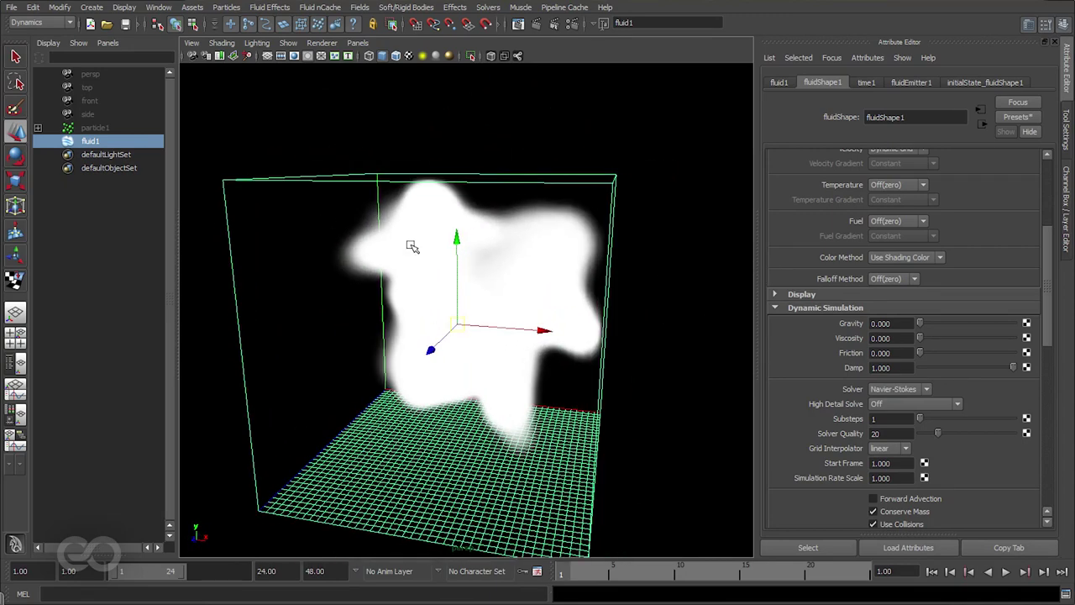
left_click_drag(373, 325, 456, 325, "alt")
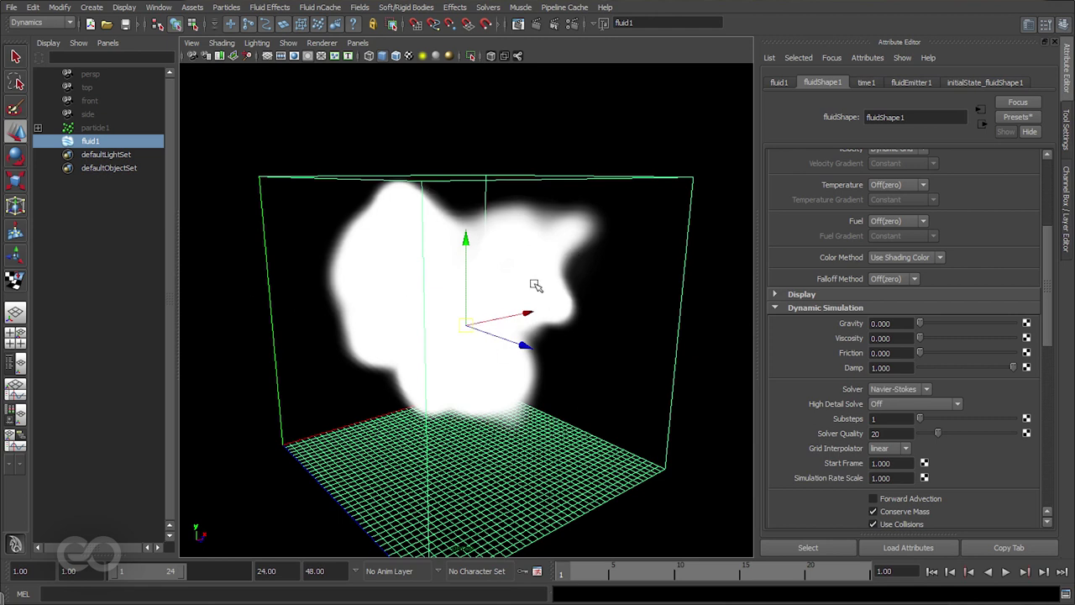
scroll(798, 355, "down", 10)
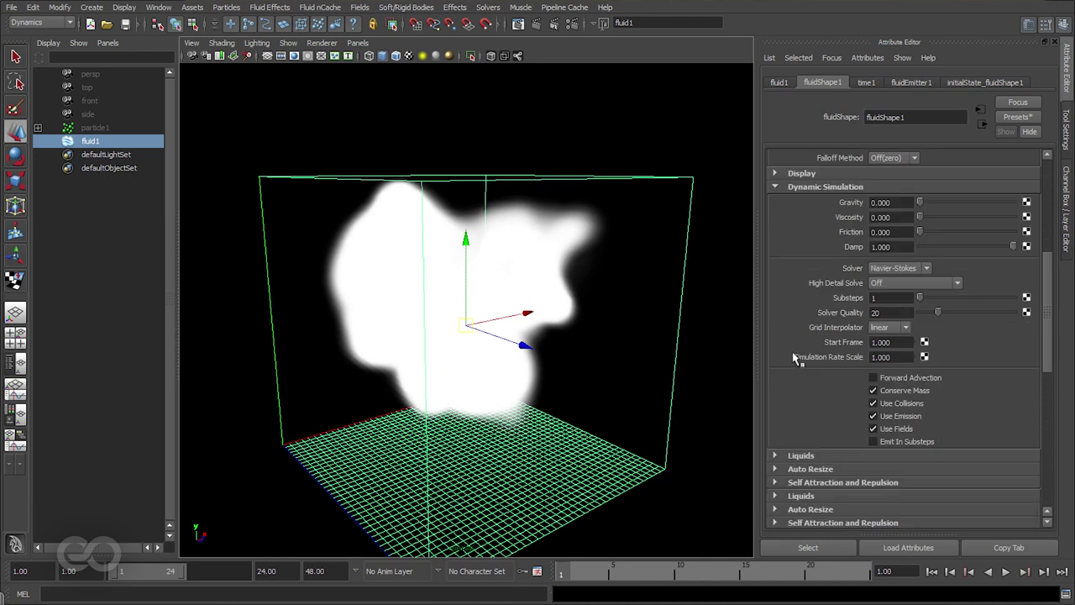
left_click_drag(477, 459, 483, 435, "alt")
left_click_drag(488, 273, 483, 378, "alt")
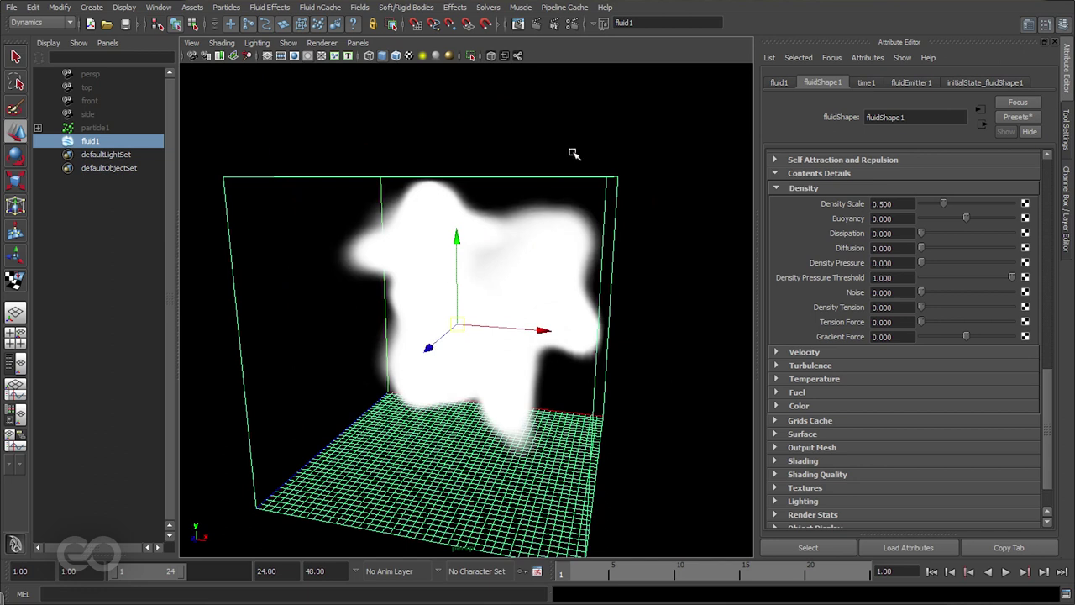
Deselect the fluid, check particle1's fluid emitter in the Outliner, and pull the camera back.
left_click(679, 446)
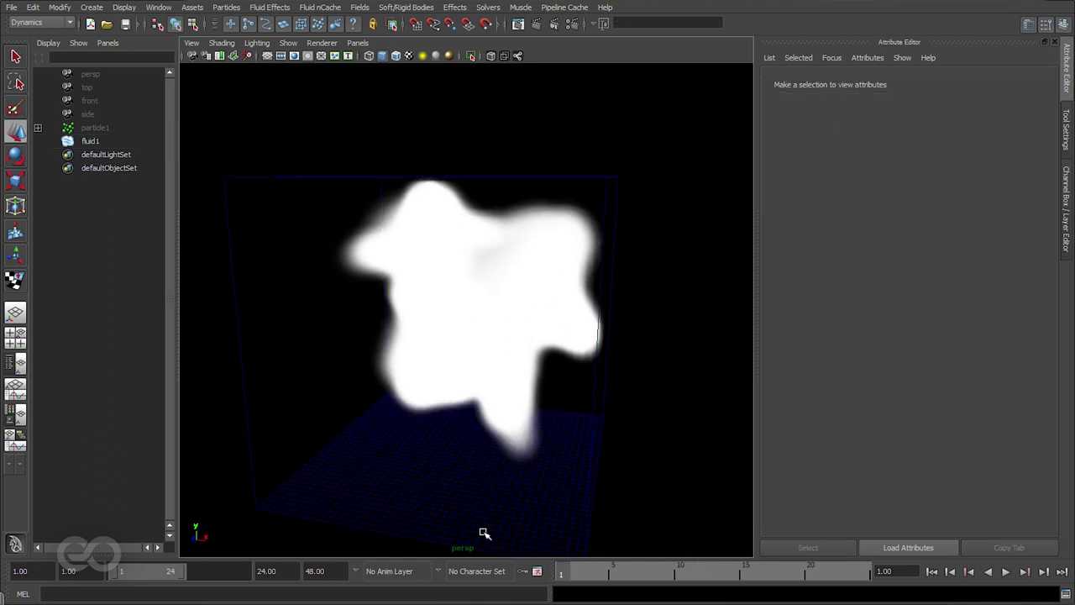
left_click(37, 128)
left_click(37, 127)
right_click_drag(643, 423, 398, 336, "alt")
left_click_drag(398, 336, 447, 317, "alt")
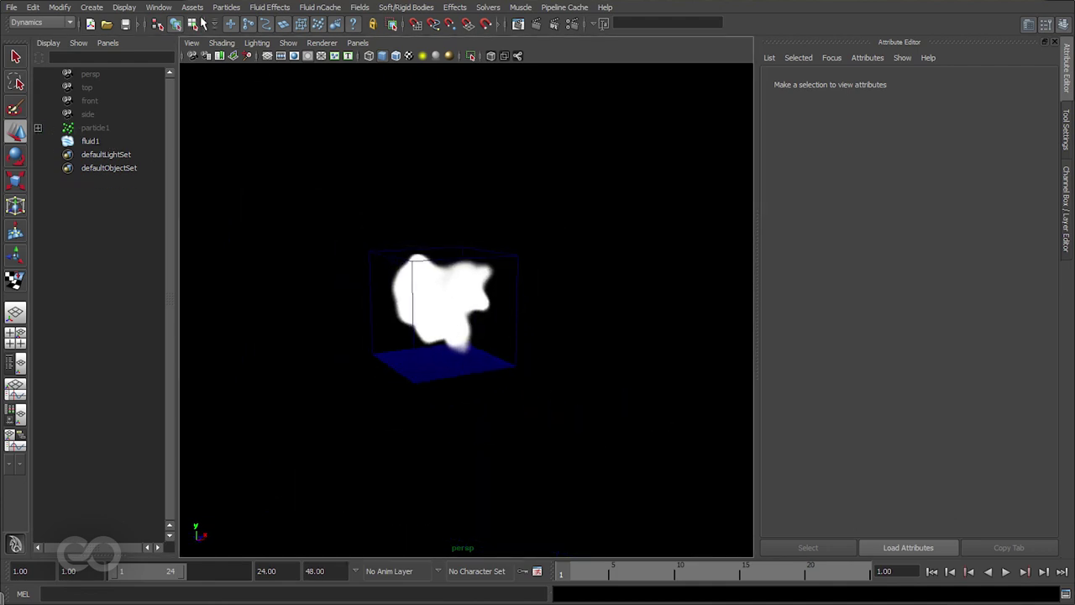
left_click(225, 6)
Create a new particle emitter and move it beside the fluid box along Z.
left_click(249, 41)
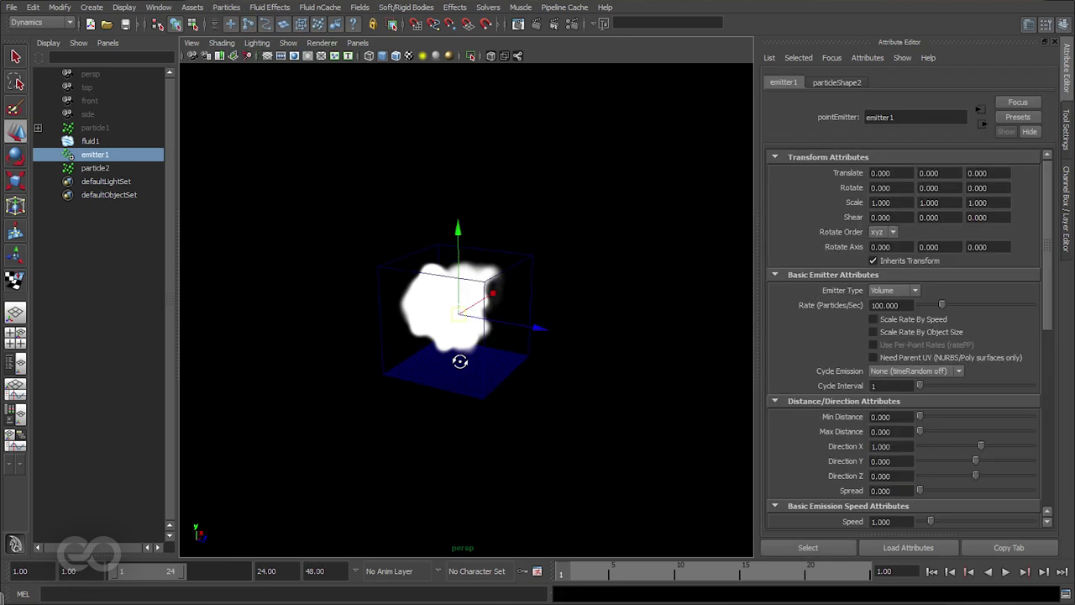
left_click_drag(549, 328, 676, 340)
scroll(588, 348, "up", 5)
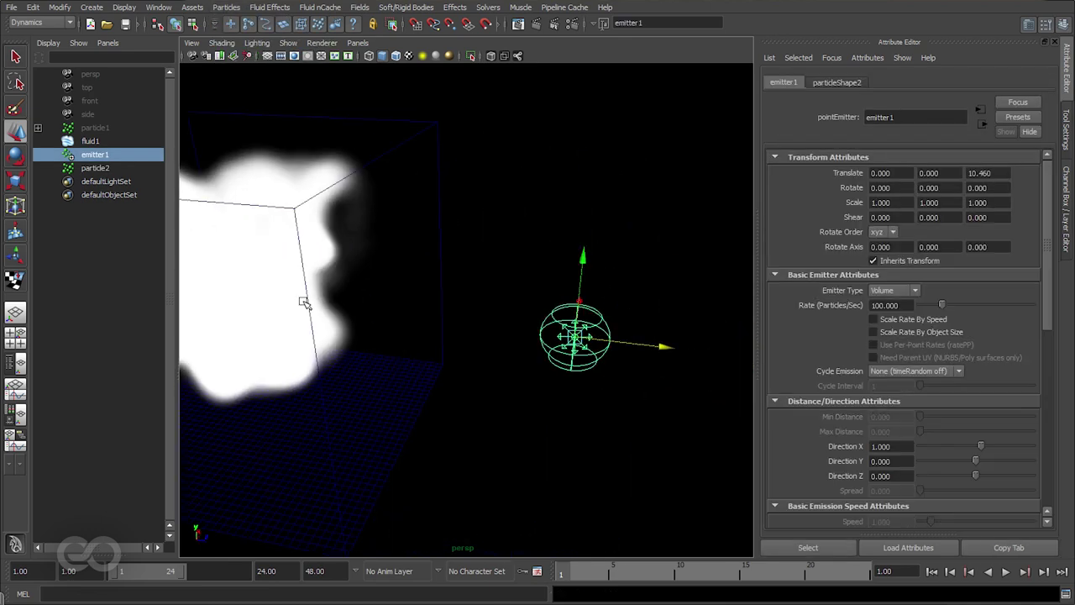
scroll(784, 350, "down", 5)
Set the emitter's Away From Center to 0 and its Rate to 100000.
left_click(905, 391)
type("0")
key("Return")
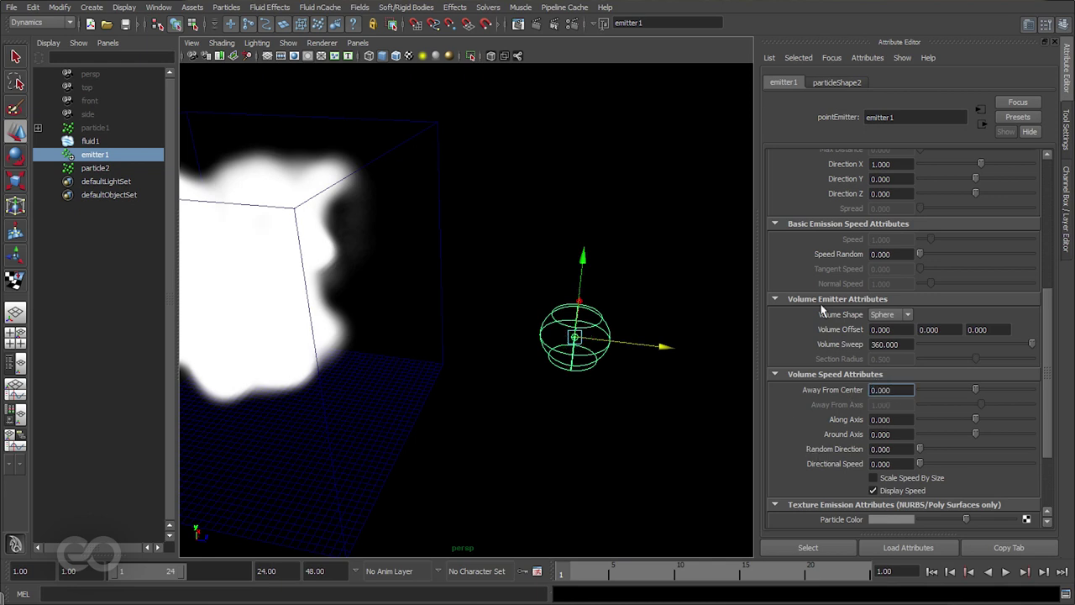
scroll(823, 310, "up", 5)
left_click(897, 306)
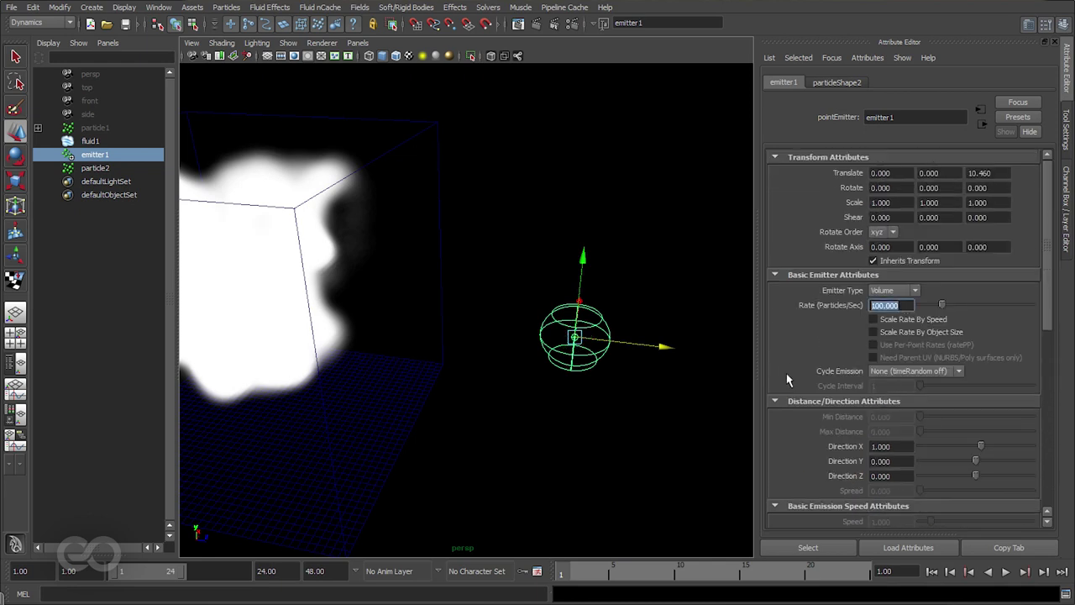
type("100000")
key("Return")
Play from frame 1 to watch particles stream from the emitter, stopping at frame 15.
right_click_drag(283, 404, 360, 361, "alt")
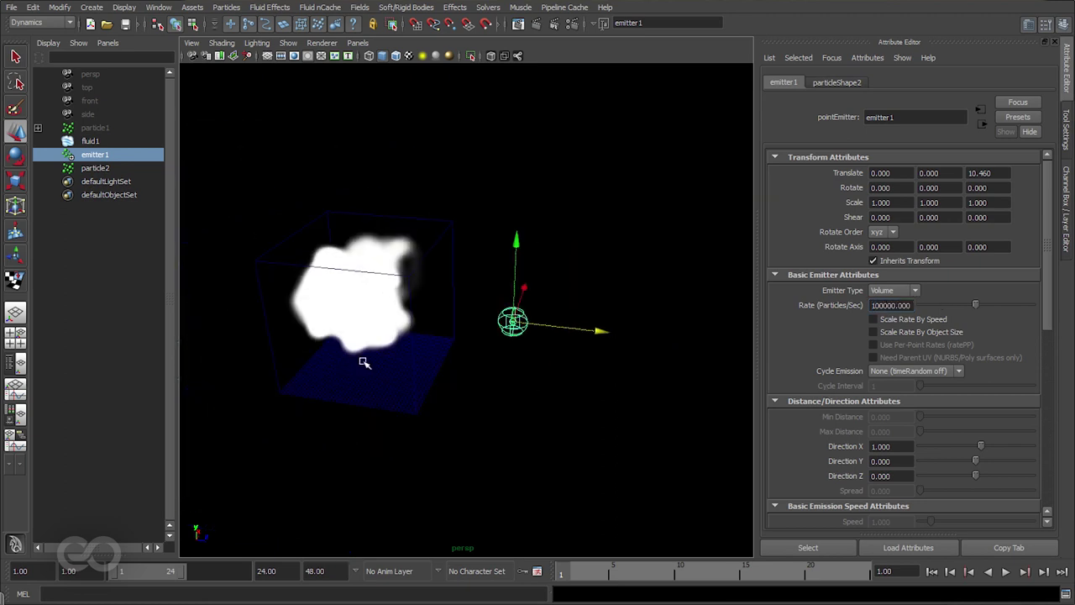
left_click_drag(360, 360, 503, 361, "alt")
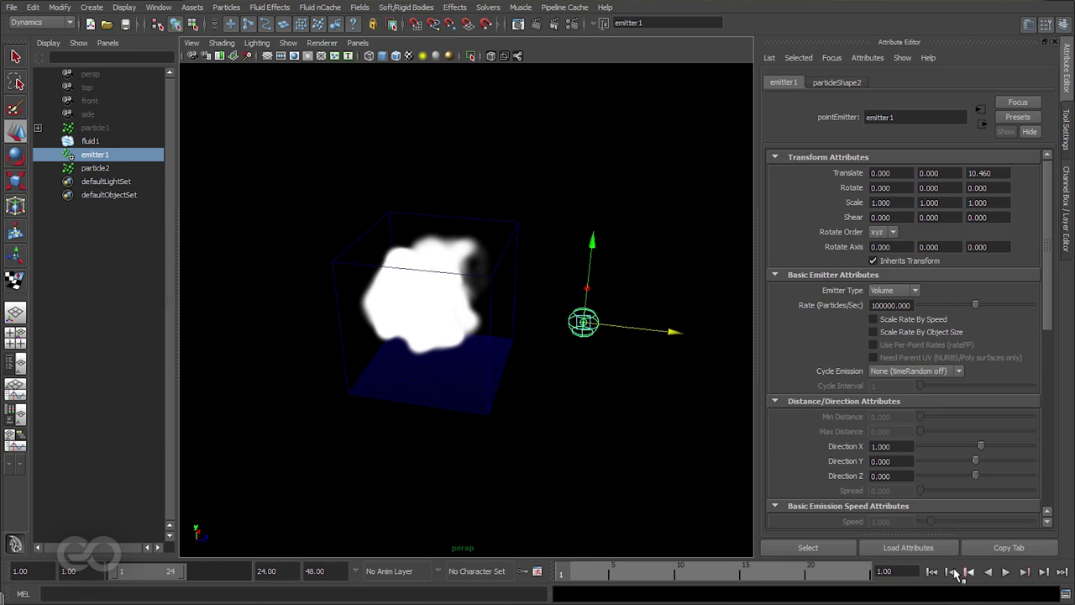
left_click(1006, 572)
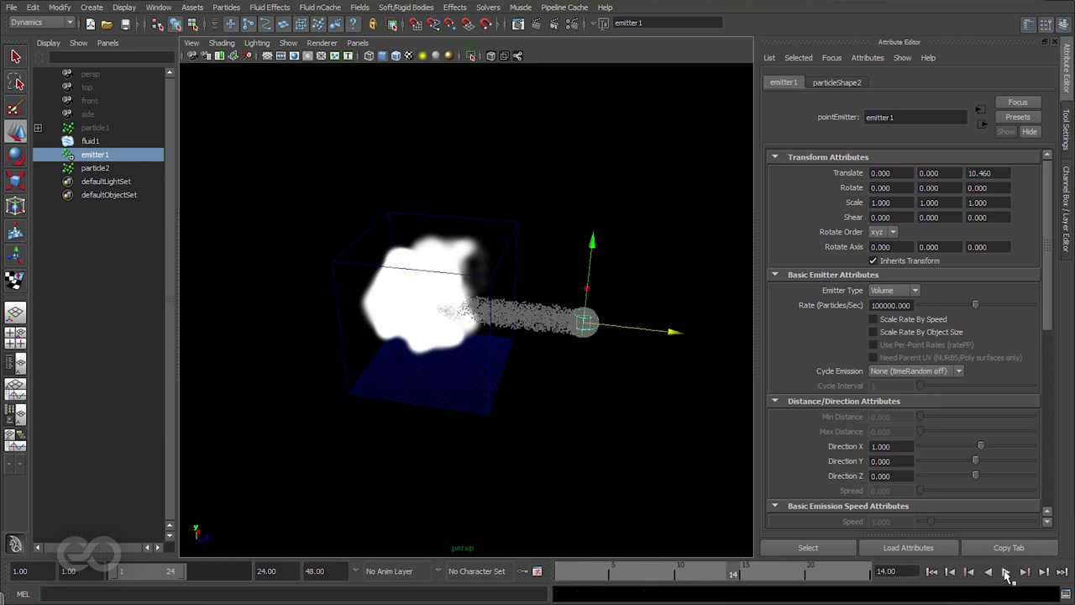
left_click(1006, 572)
left_click(932, 571)
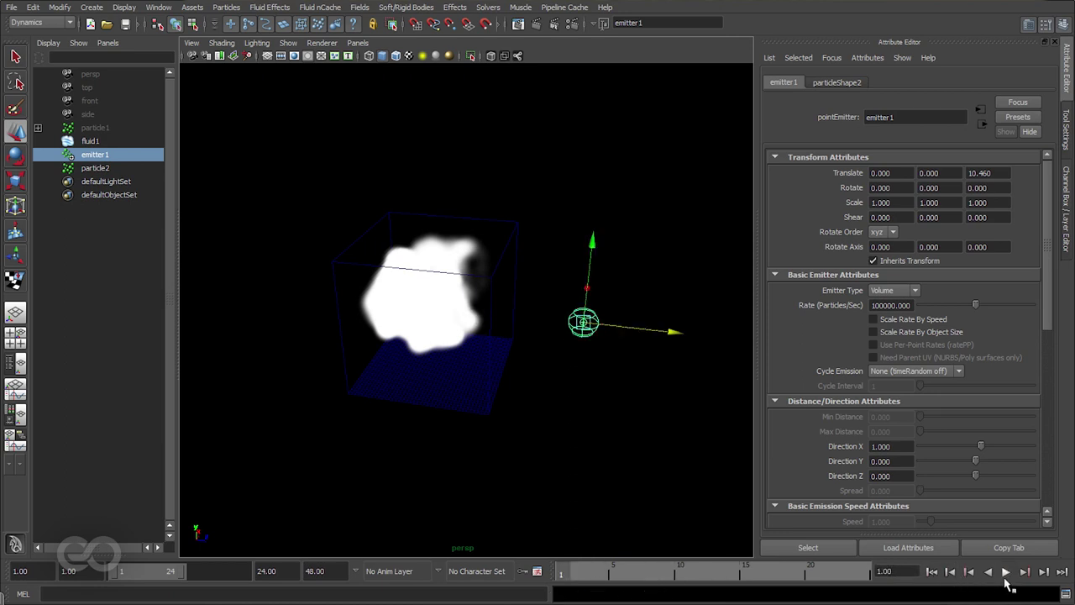
left_click(1006, 572)
left_click(1006, 572)
Select the emitted particles and orbit around the fluid box and emitter.
left_click_drag(626, 404, 576, 370, "alt")
right_click_drag(575, 370, 648, 378, "alt")
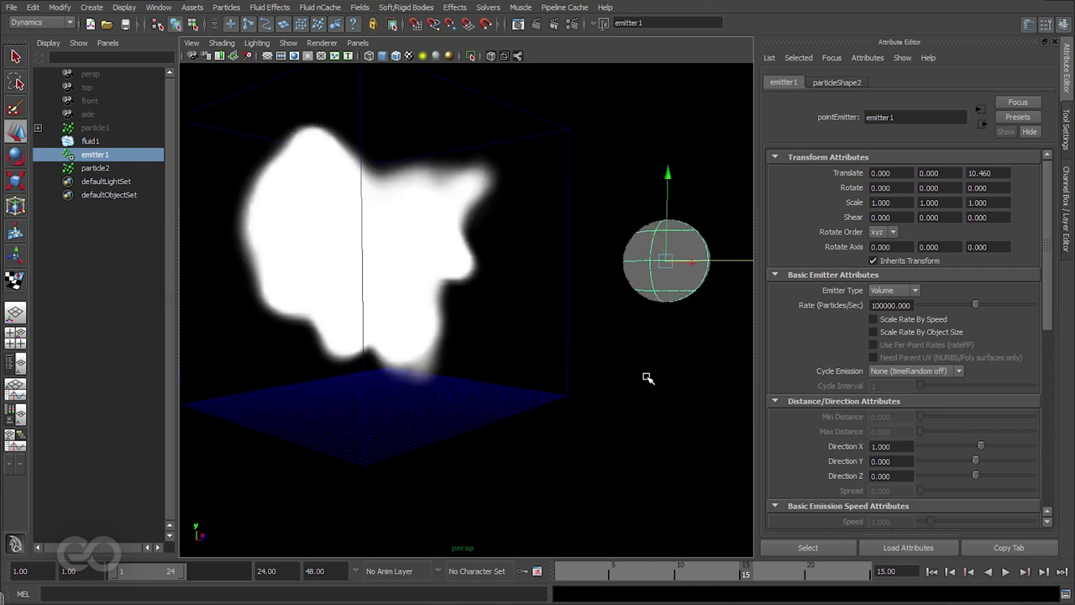
left_click(664, 280)
left_click_drag(644, 400, 556, 334, "alt")
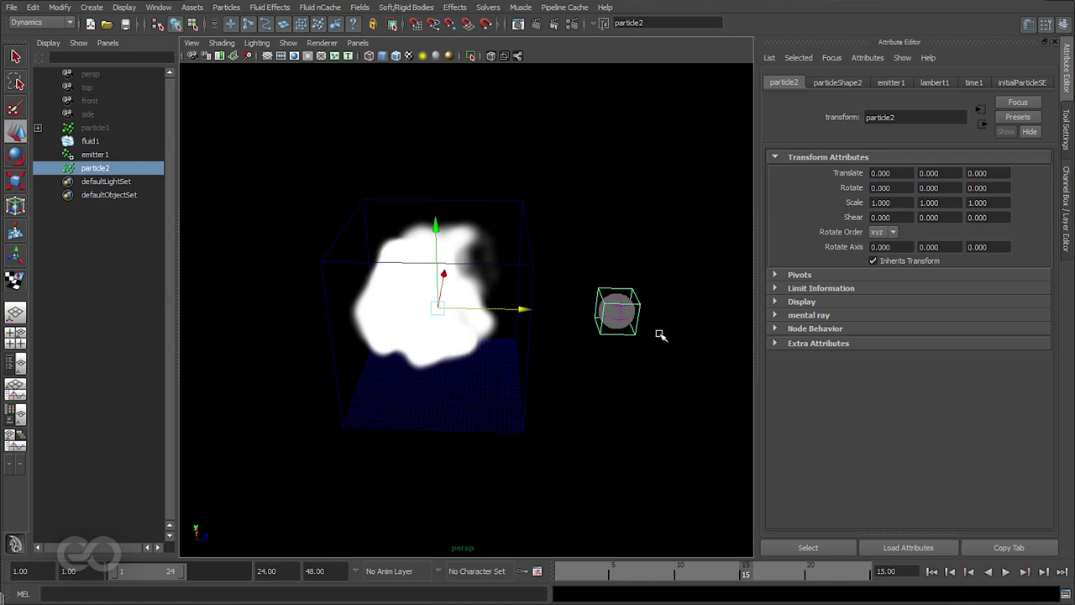
Rewind and move emitter1 back to the origin with Translate Z 0.
left_click(931, 571)
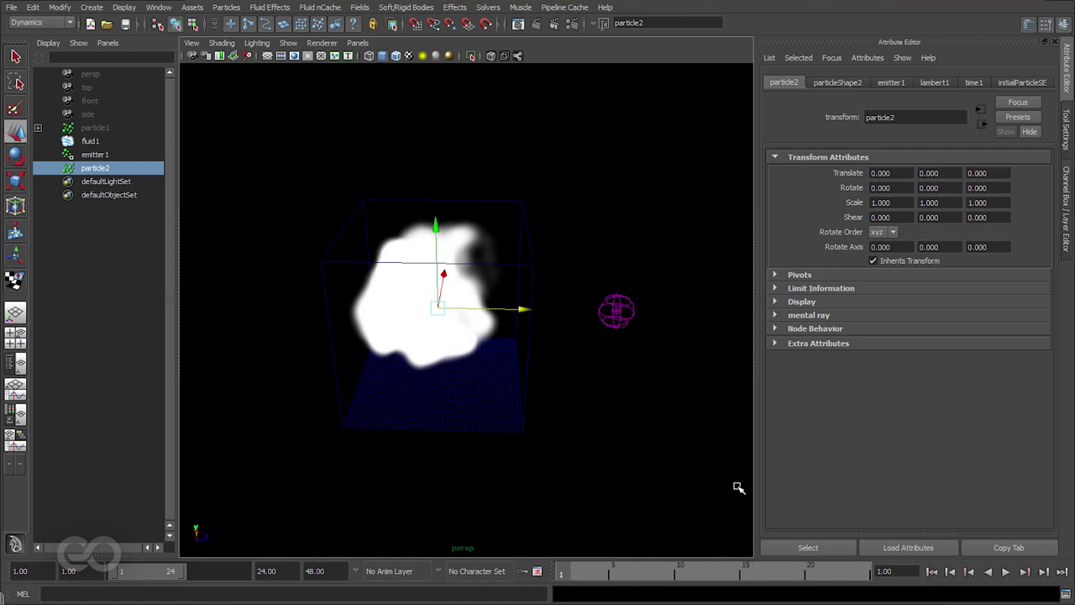
left_click(618, 311)
left_click(1067, 206)
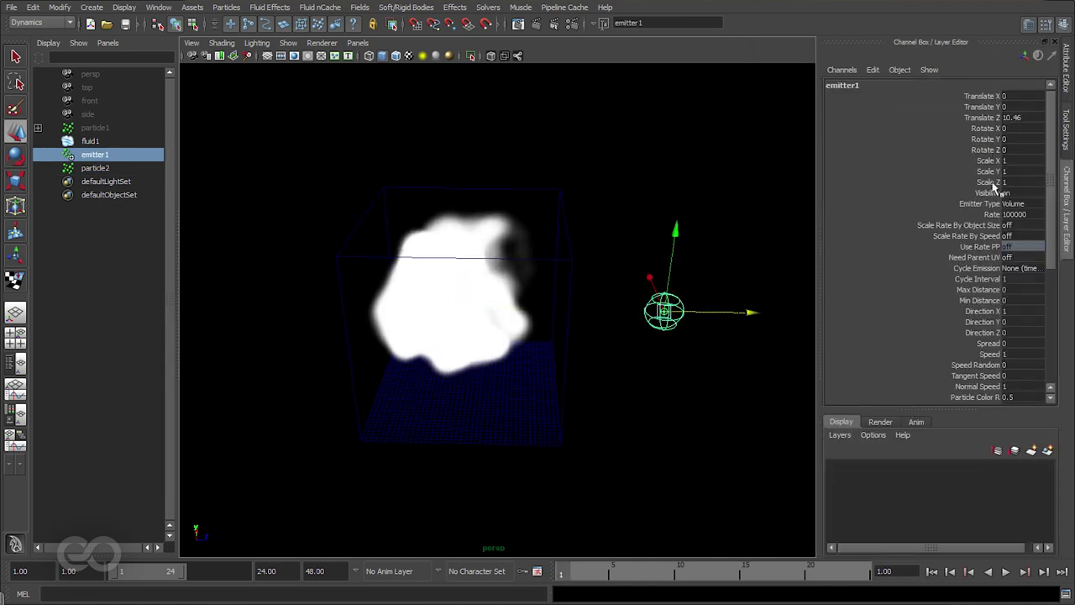
double_click(1030, 118)
type("0")
key("Return")
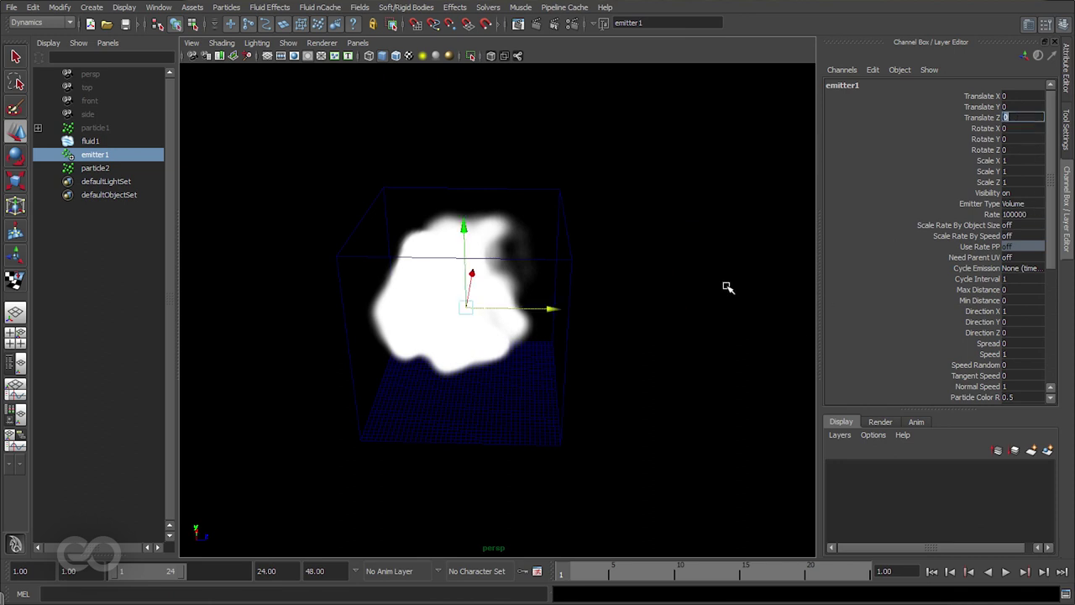
Isolate emitter1 and particle2 in the view, then clear the selection.
left_click(470, 56)
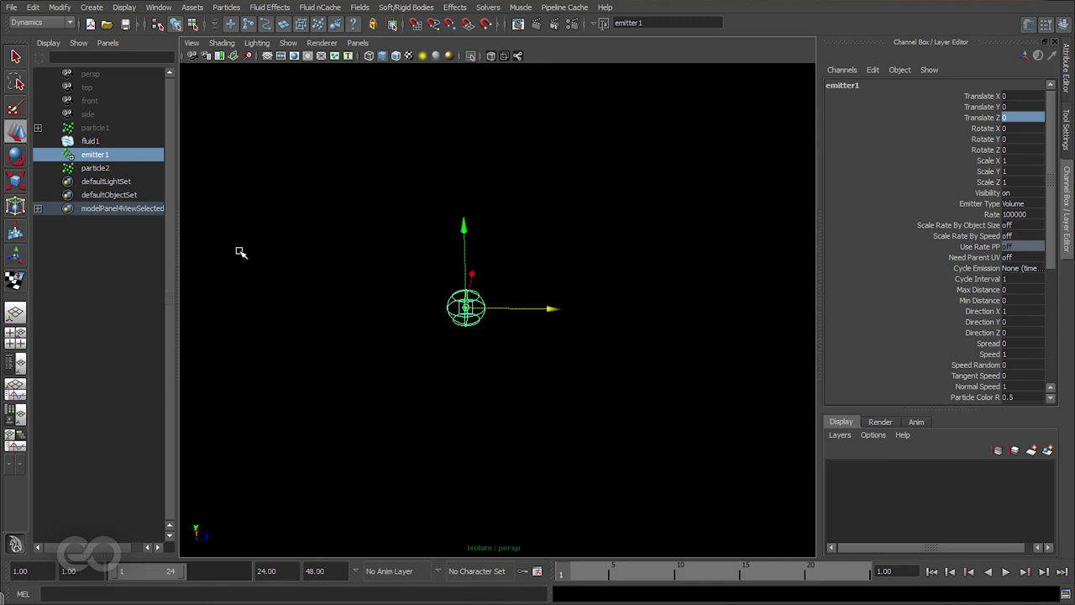
left_click(470, 55)
left_click(130, 170, "shift")
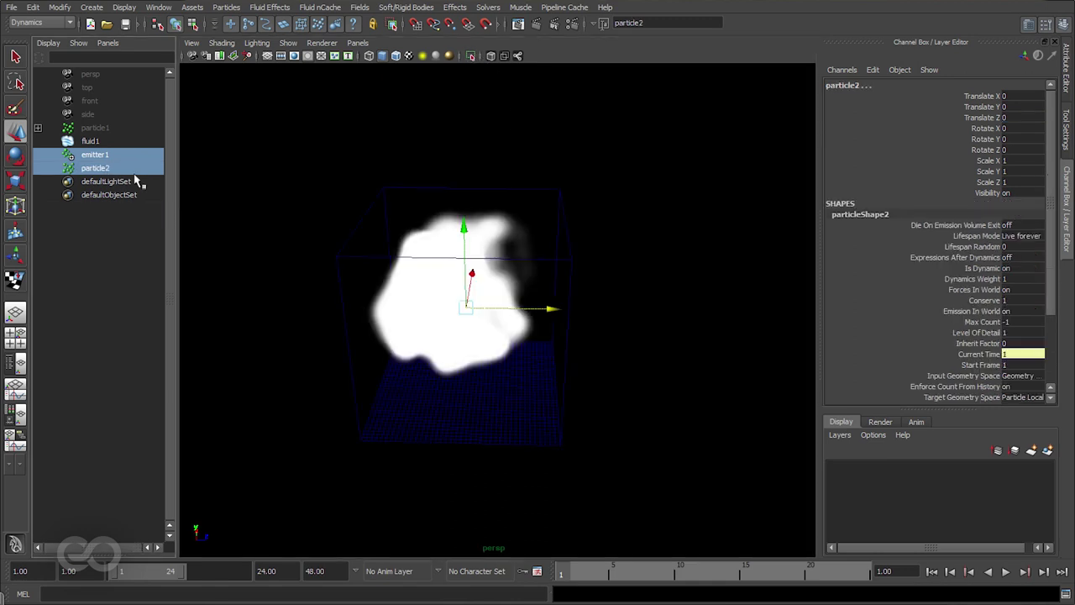
left_click(470, 56)
left_click(638, 471)
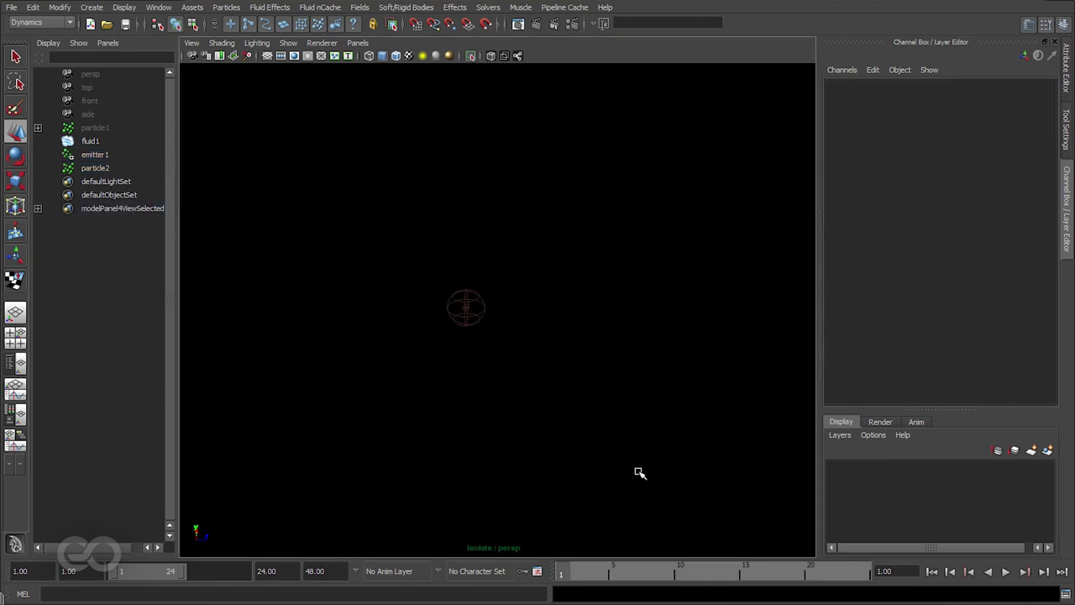
Play the particle emission from frame 1 to fill the spherical volume.
left_click(1005, 571)
left_click(1006, 571)
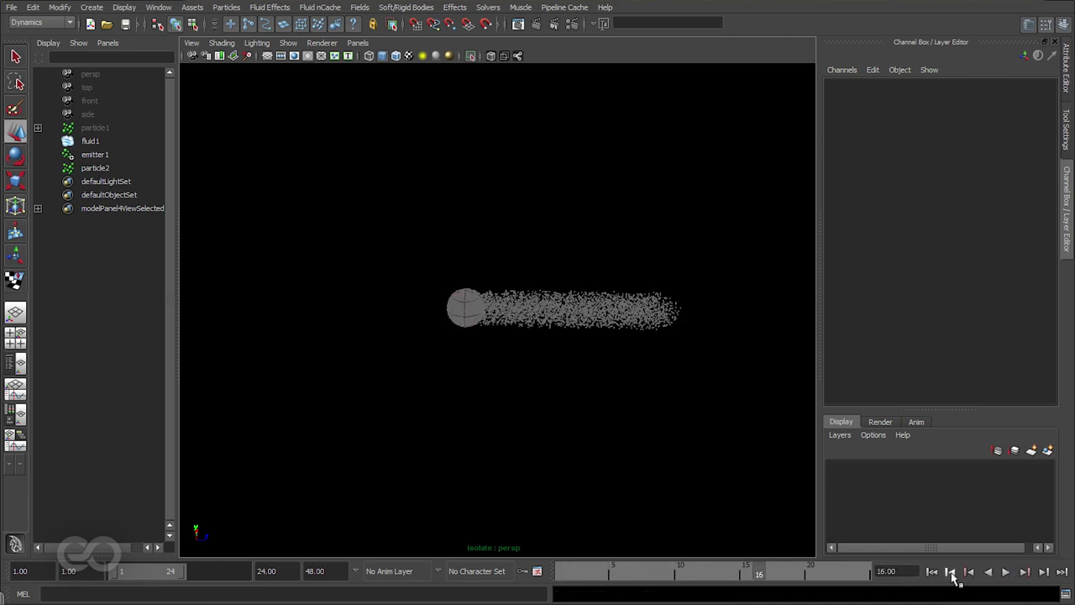
left_click(931, 571)
left_click(1005, 571)
key("Escape")
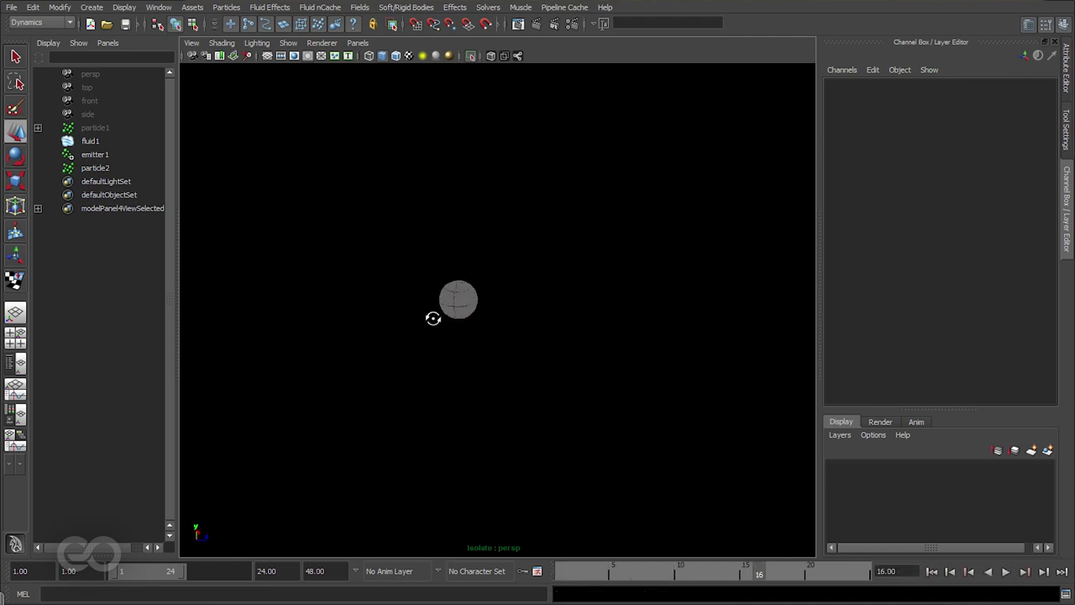
Centre the view on the particle sphere and select particle2.
right_click_drag(781, 428, 566, 412, "alt")
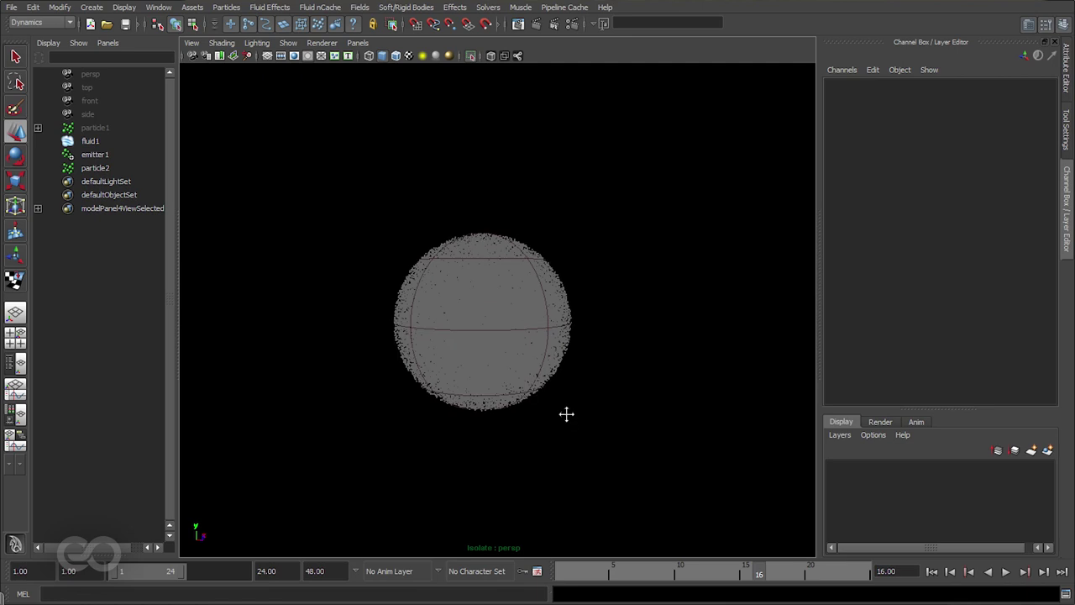
middle_click_drag(566, 412, 594, 385, "alt")
scroll(588, 370, "up", 1)
left_click(546, 328)
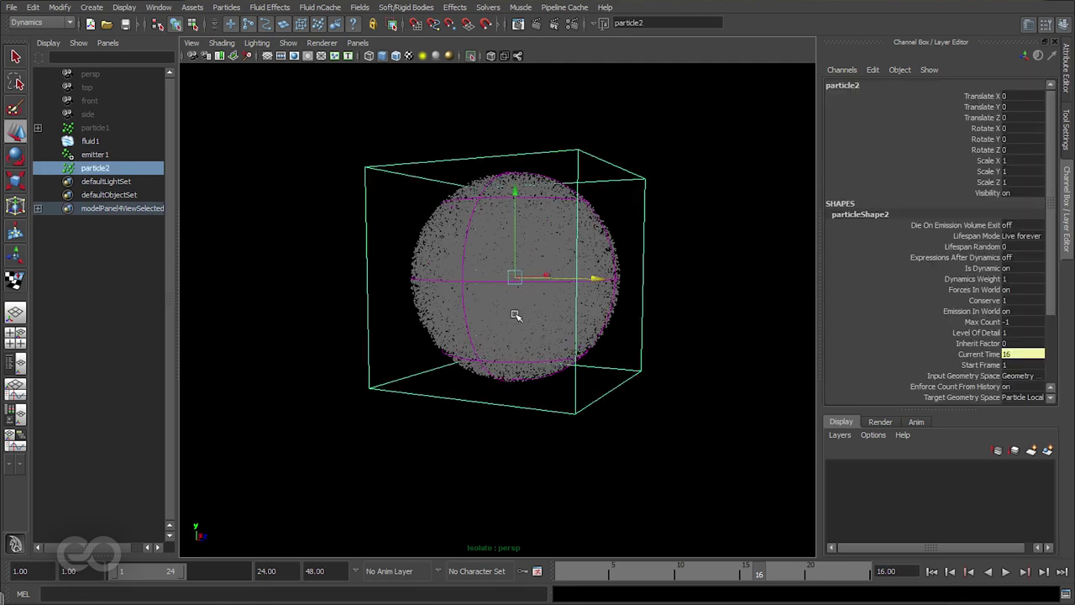
Set particle2's current sphere shape as its initial state.
left_click(487, 8)
mouse_move(503, 34)
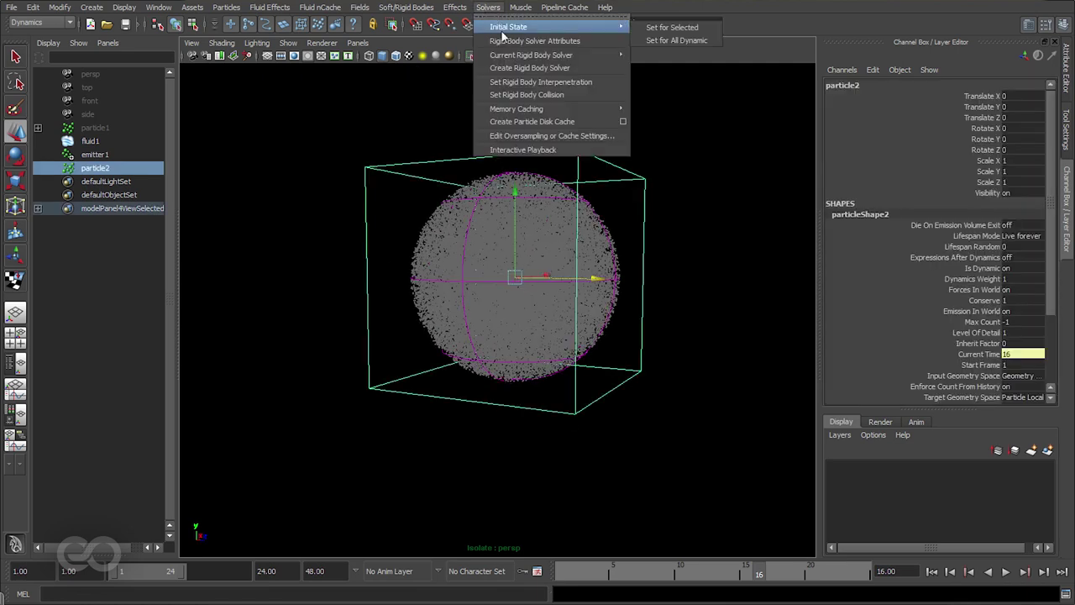
left_click(659, 27)
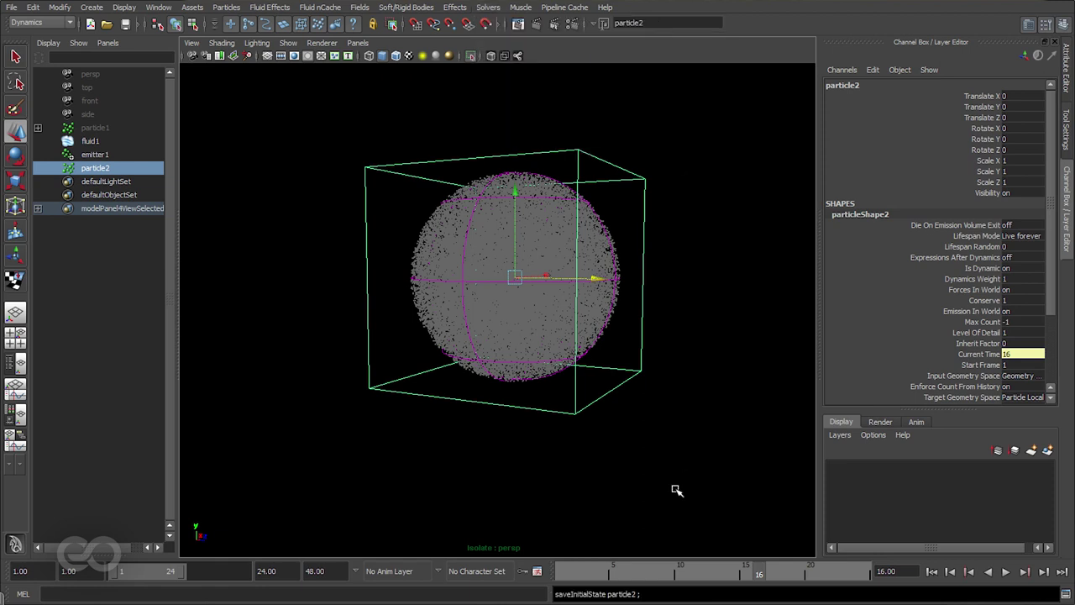
Delete emitter1, reselect particle2 and rewind to frame 1.
left_click(115, 156)
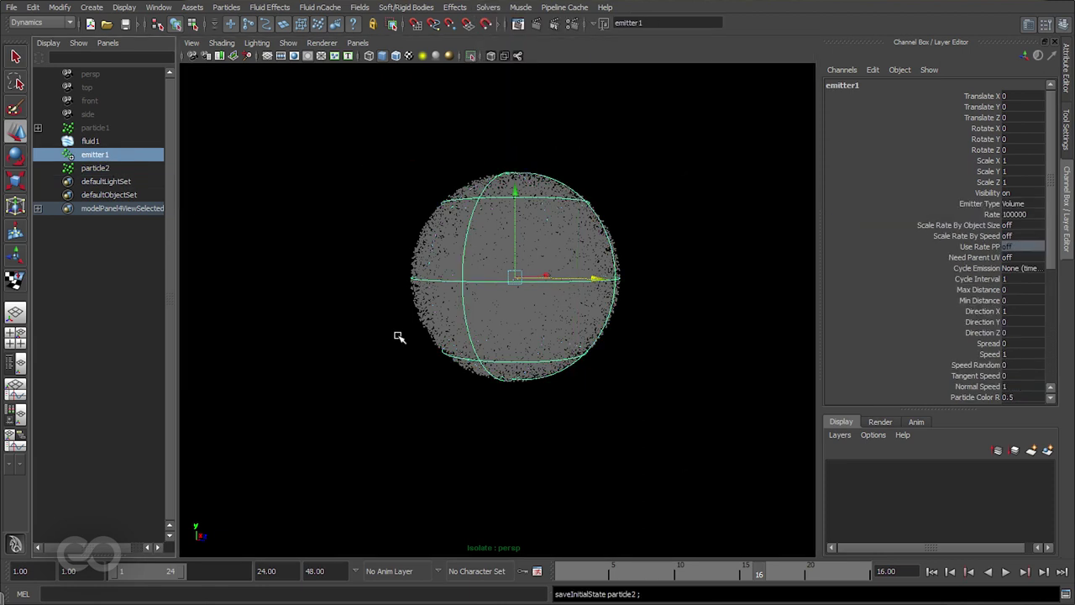
key("Delete")
left_click(531, 259)
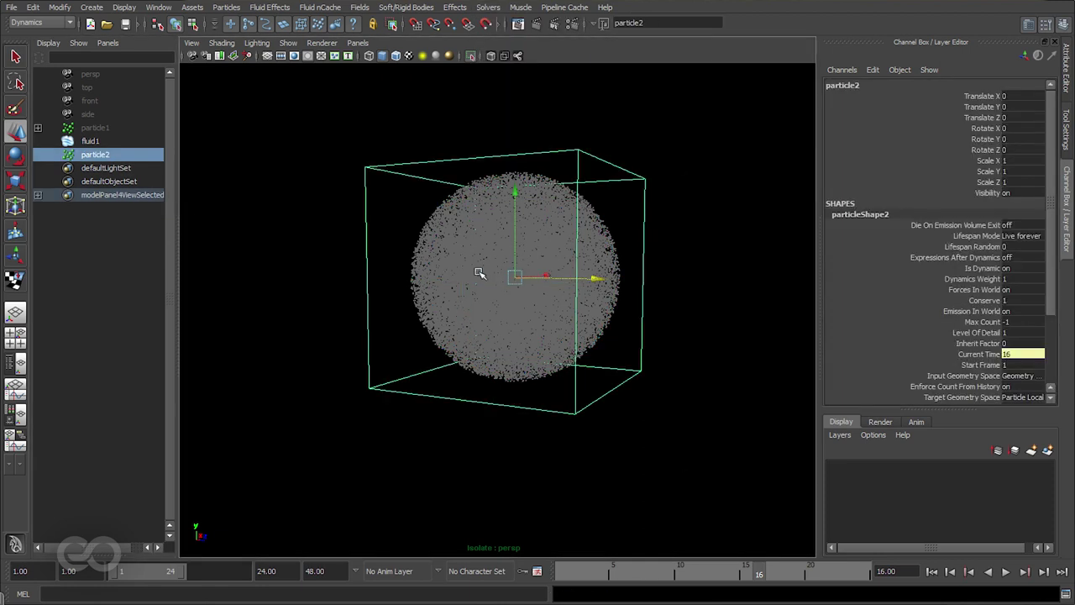
left_click(931, 571)
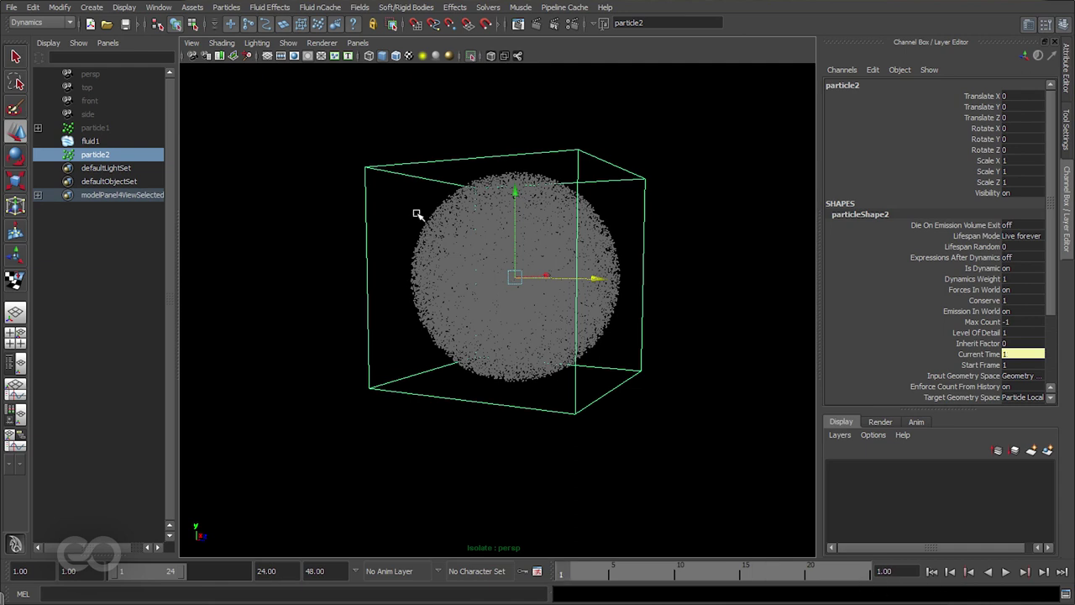
left_click(356, 8)
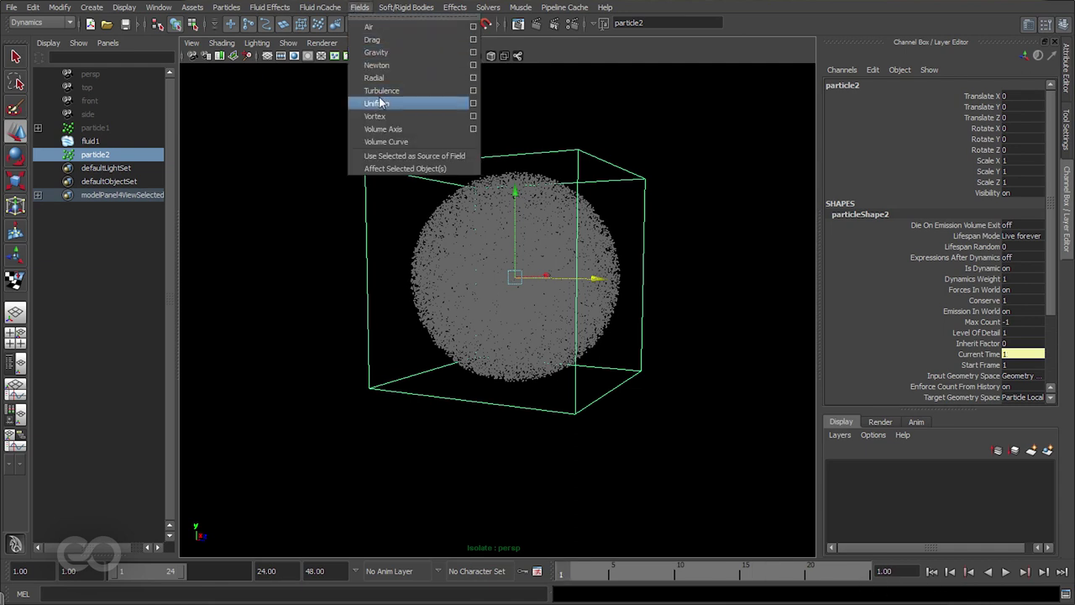
Add a turbulence field to particle2 and play to watch it distort the sphere.
left_click(379, 97)
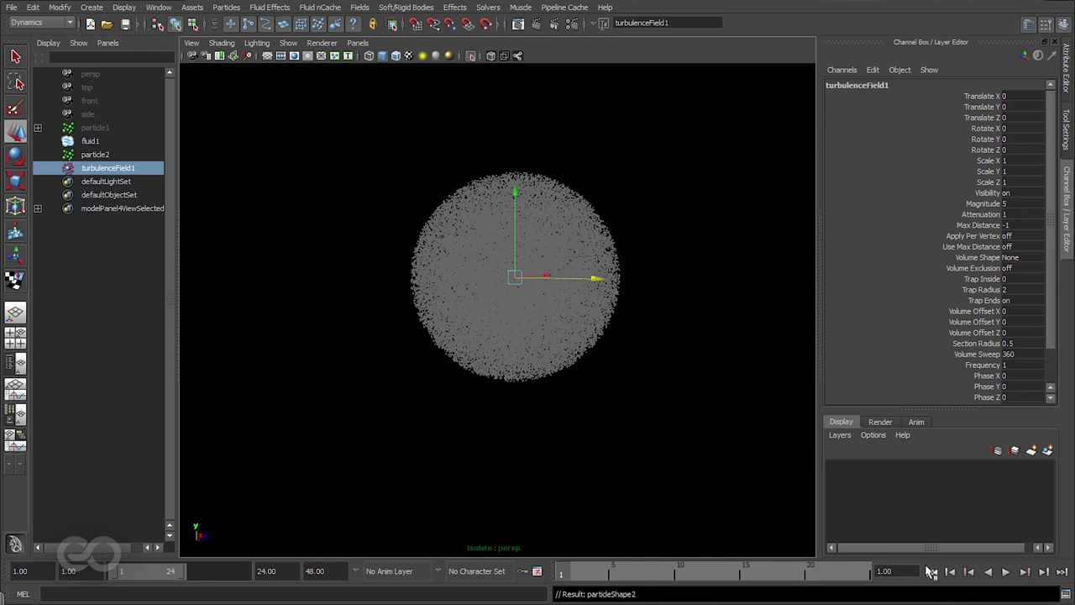
left_click(1005, 572)
left_click_drag(546, 299, 588, 204, "alt")
left_click_drag(675, 340, 511, 283, "alt")
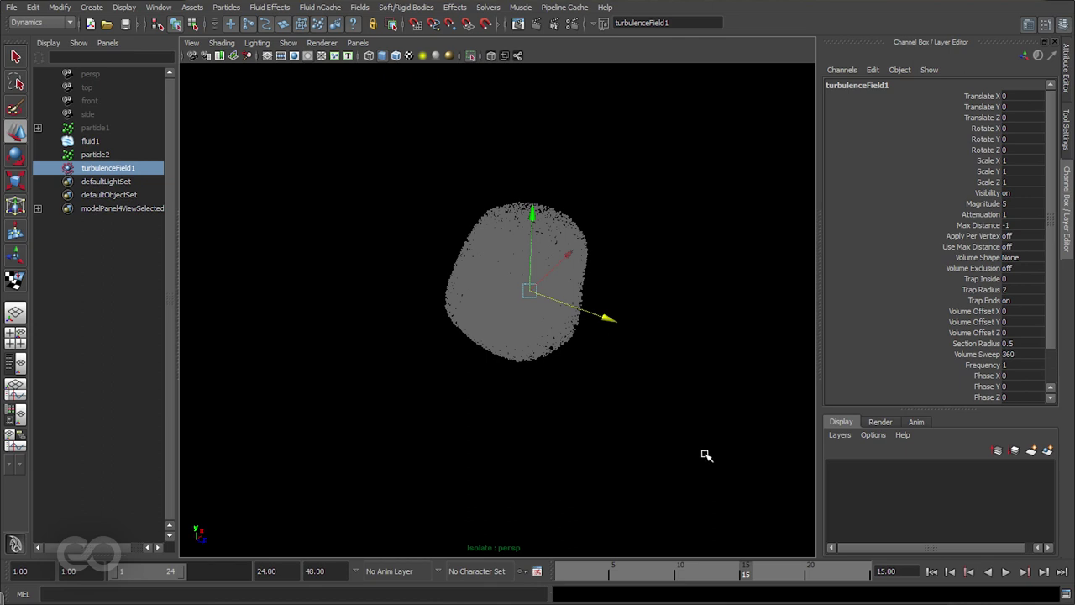
Turn off isolation to show the whole scene and frame the fluid container.
left_click(471, 57)
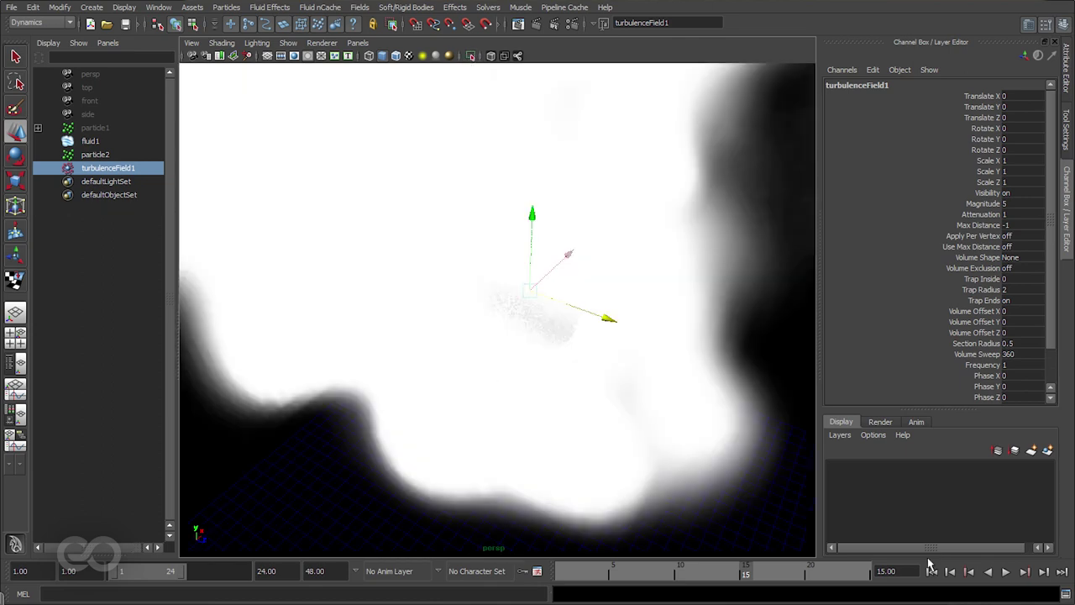
key("f")
left_click_drag(372, 275, 409, 168, "alt")
At frame 1, move particle2 down below the fluid container, undoing a stray vertical squash.
left_click(95, 155)
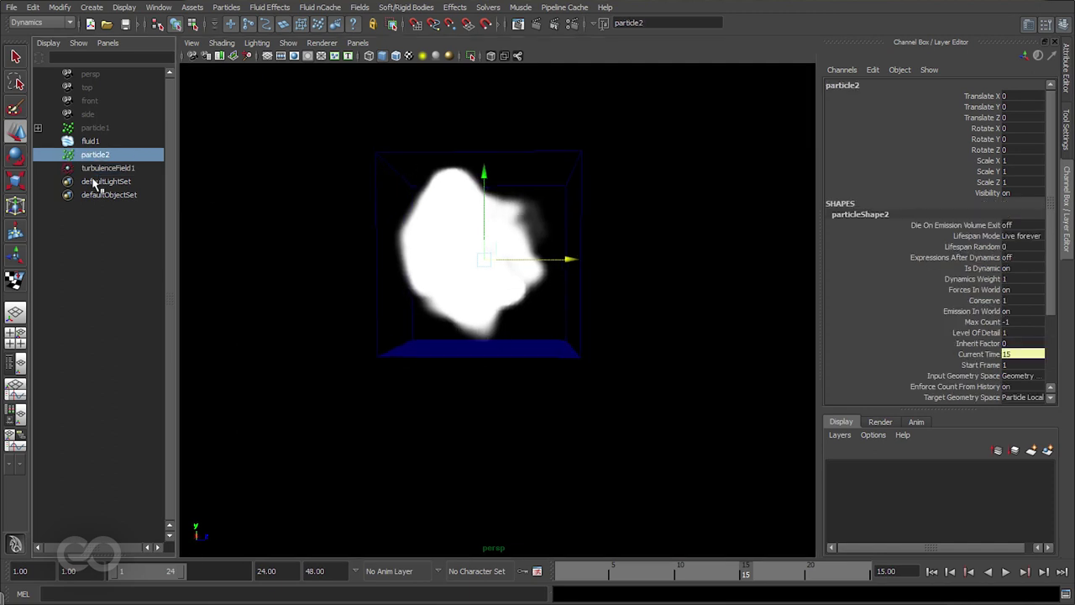
left_click(931, 571)
left_click_drag(487, 176, 508, 276)
middle_click_drag(554, 419, 675, 430)
left_click_drag(484, 241, 487, 277)
key("ctrl+z")
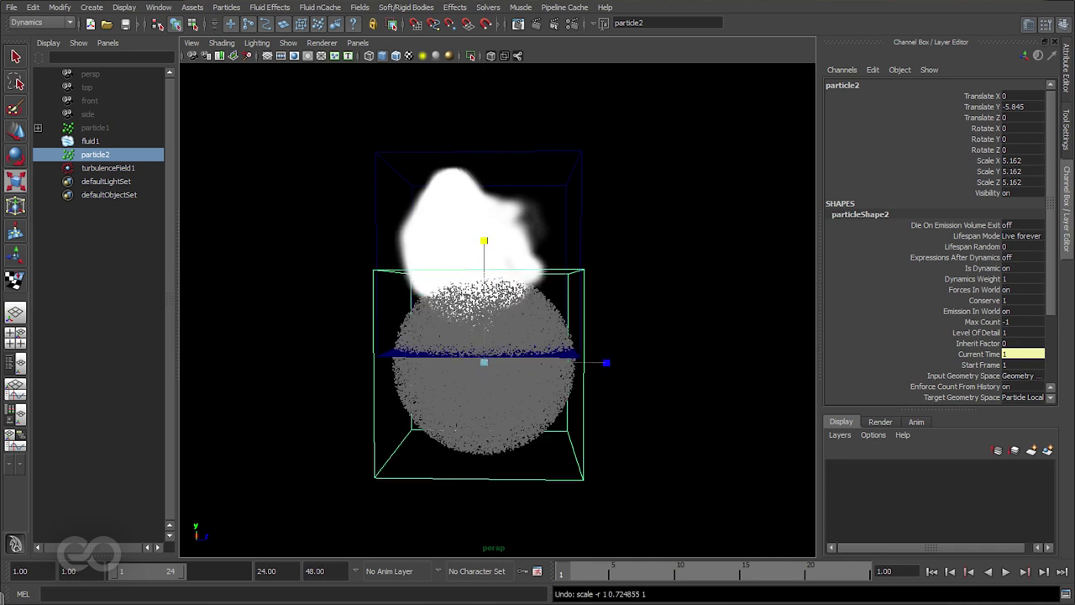
key("w")
left_click_drag(487, 274, 465, 328)
Move turbulenceField1 down to the particles and scale particle2 to 3.571.
left_click(128, 169)
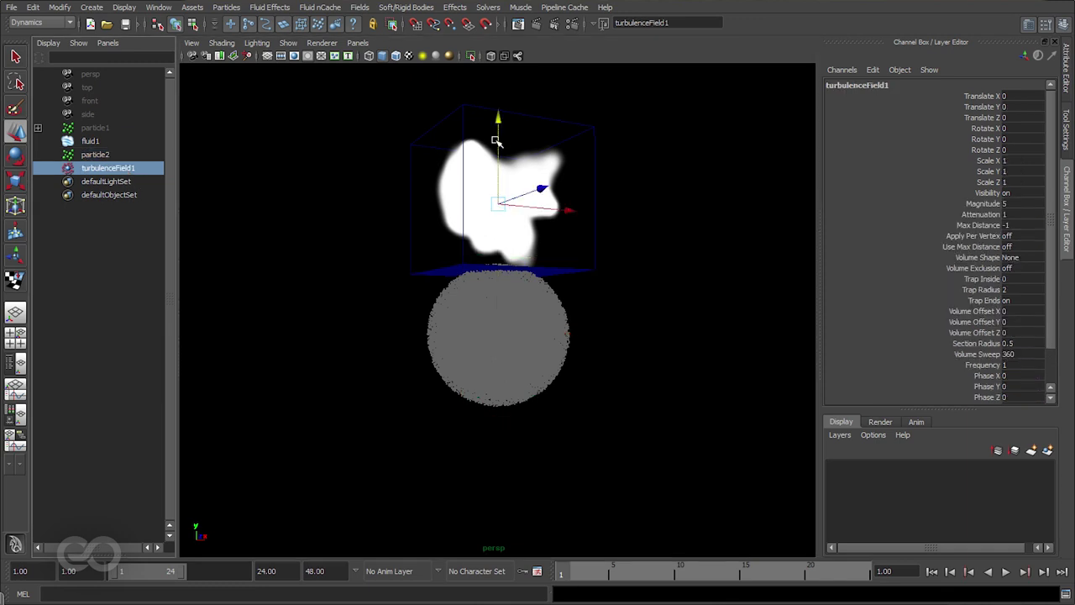
left_click_drag(497, 120, 497, 247)
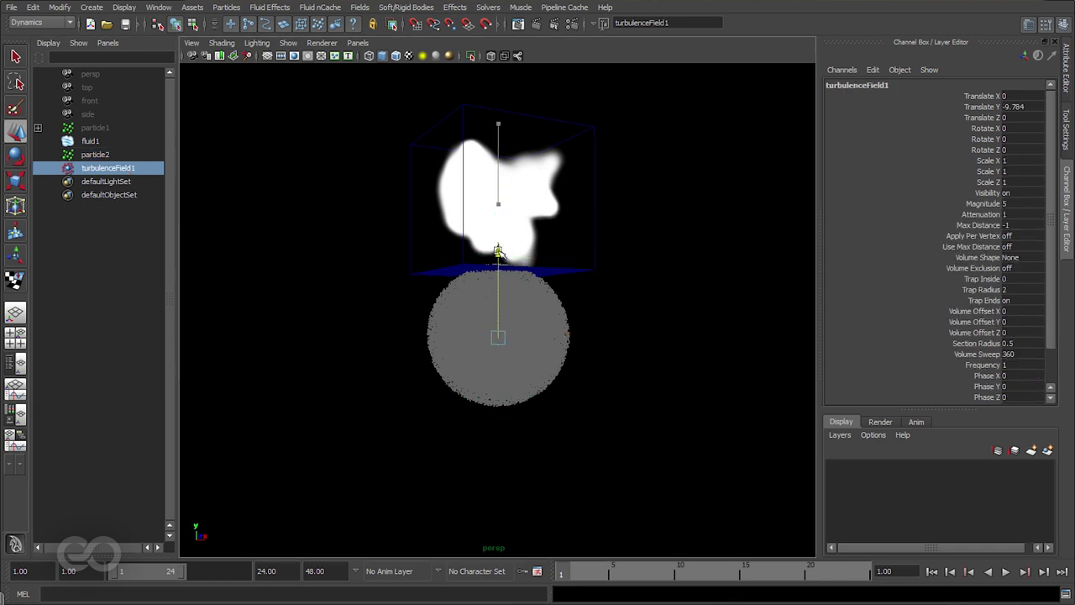
left_click_drag(518, 305, 467, 429)
key("r")
middle_click_drag(549, 425, 538, 425)
left_click_drag(482, 343, 473, 458)
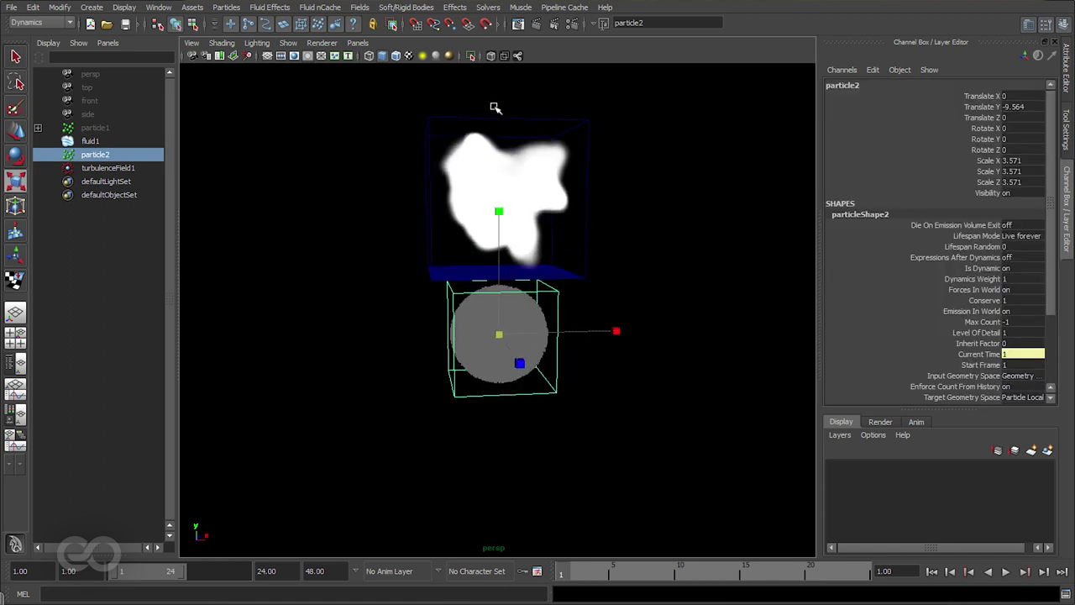
Add a radial field and move radialField1 below the particle sphere.
left_click(364, 8)
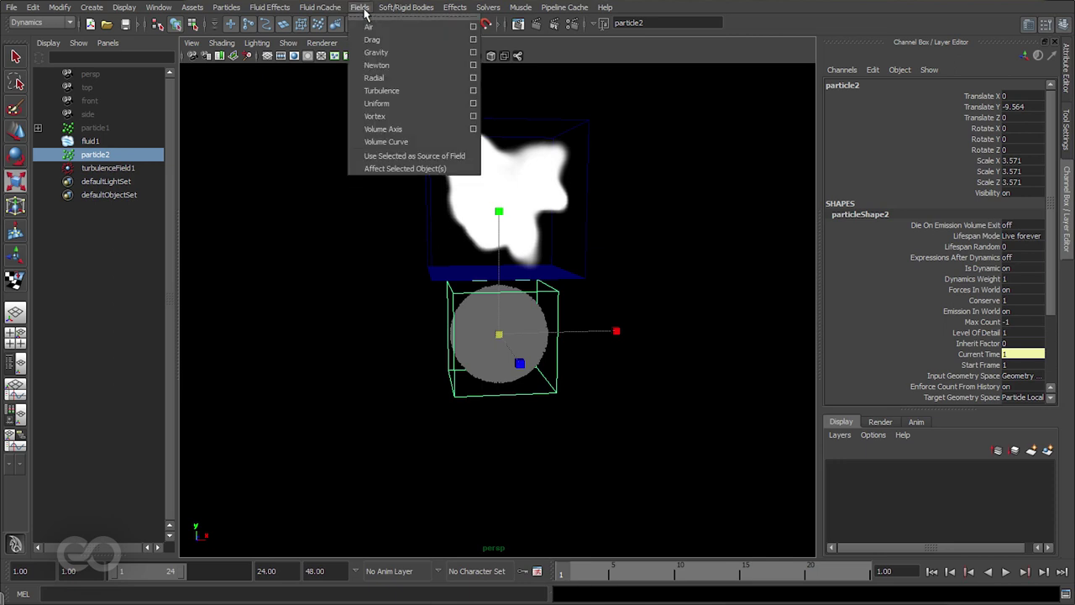
left_click(398, 81)
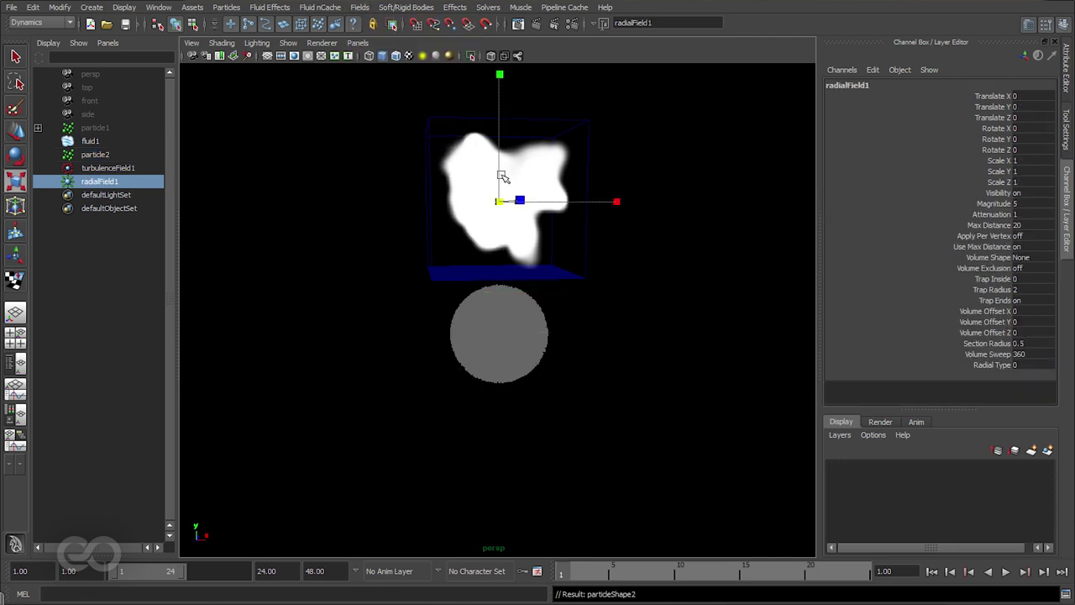
key("w")
left_click_drag(496, 112, 559, 380)
left_click(575, 386)
Play and inspect the particles rising and spreading beneath fluid1.
left_click(1005, 572)
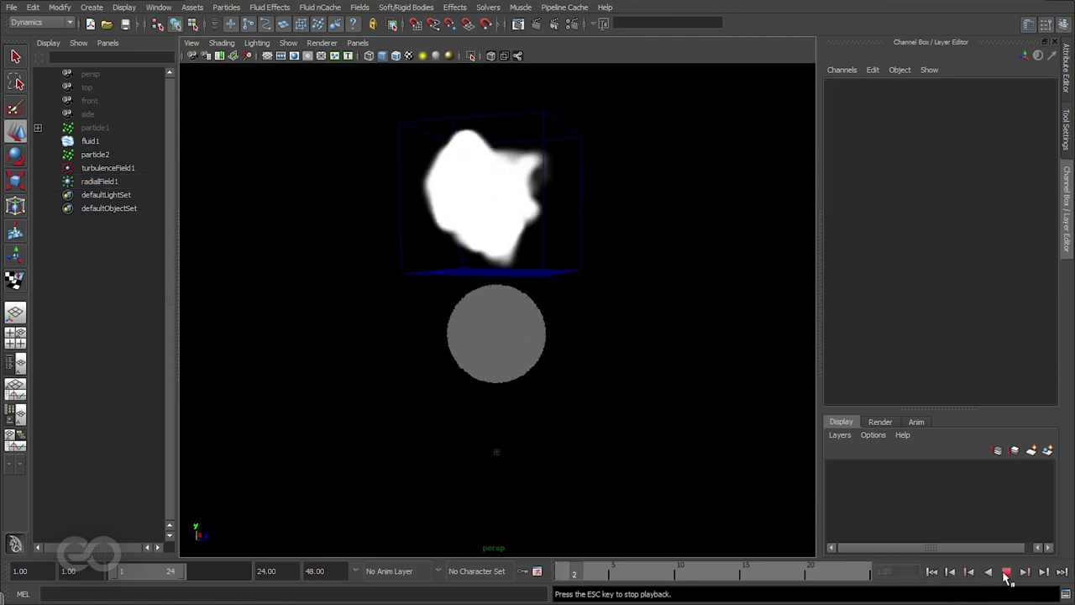
key("Escape")
left_click_drag(395, 308, 562, 321, "alt")
right_click_drag(562, 321, 544, 380, "alt")
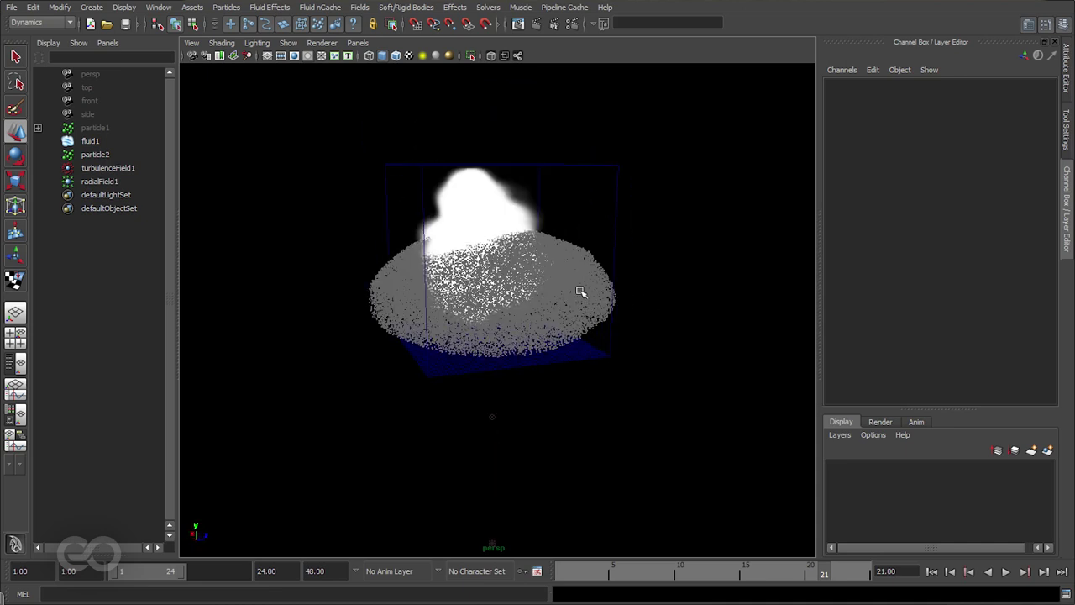
right_click_drag(509, 253, 516, 353, "alt")
left_click(430, 304)
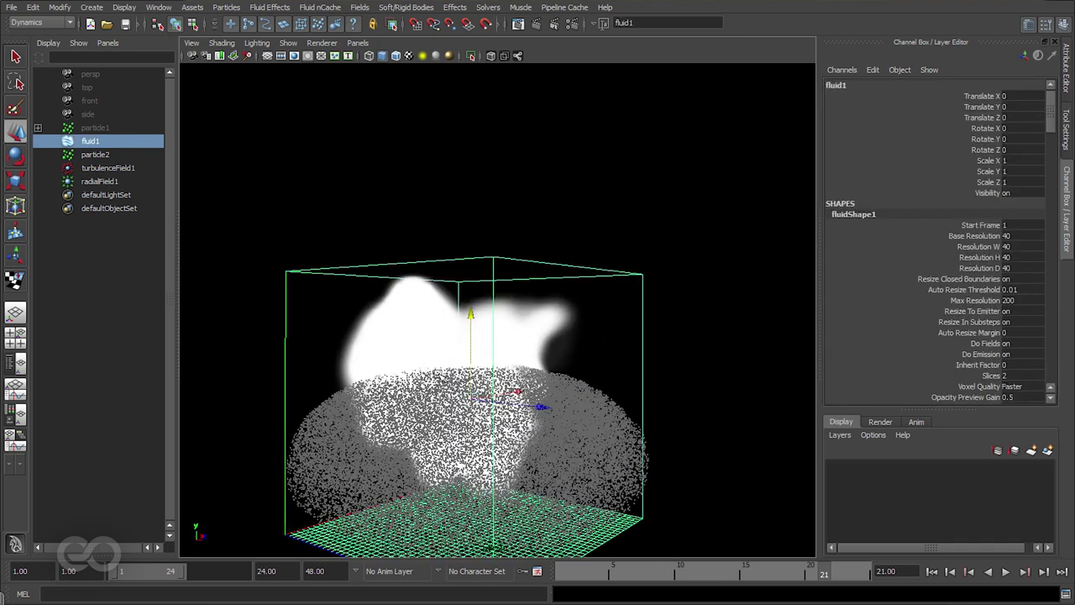
right_click_drag(690, 401, 549, 322, "alt")
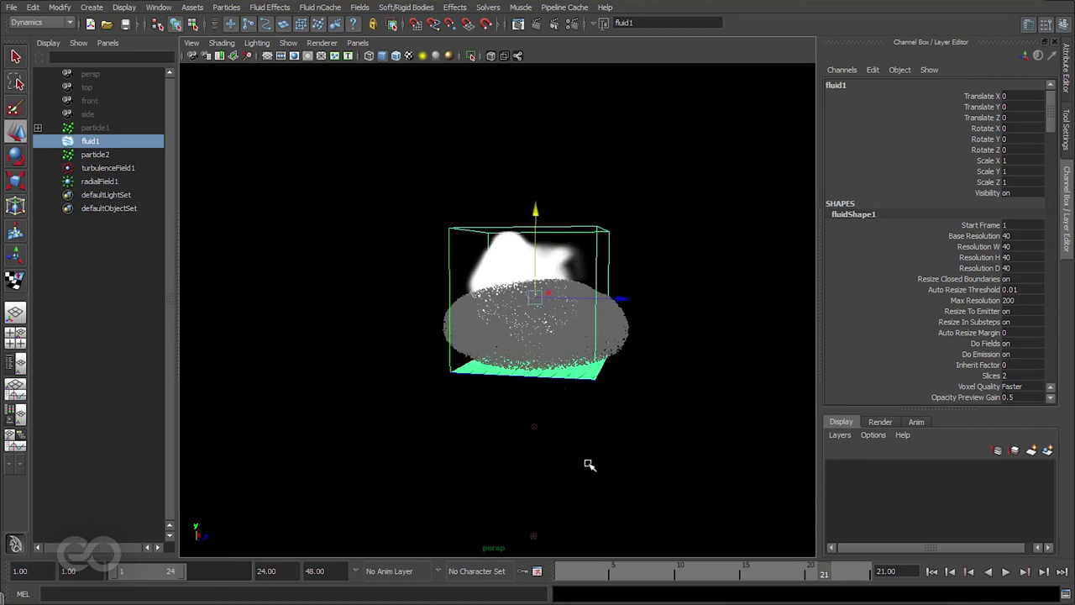
left_click(500, 260)
Rewind to frame 1 and select particle2 plus fluid1, dropping turbulenceField1 from the selection.
left_click(931, 571)
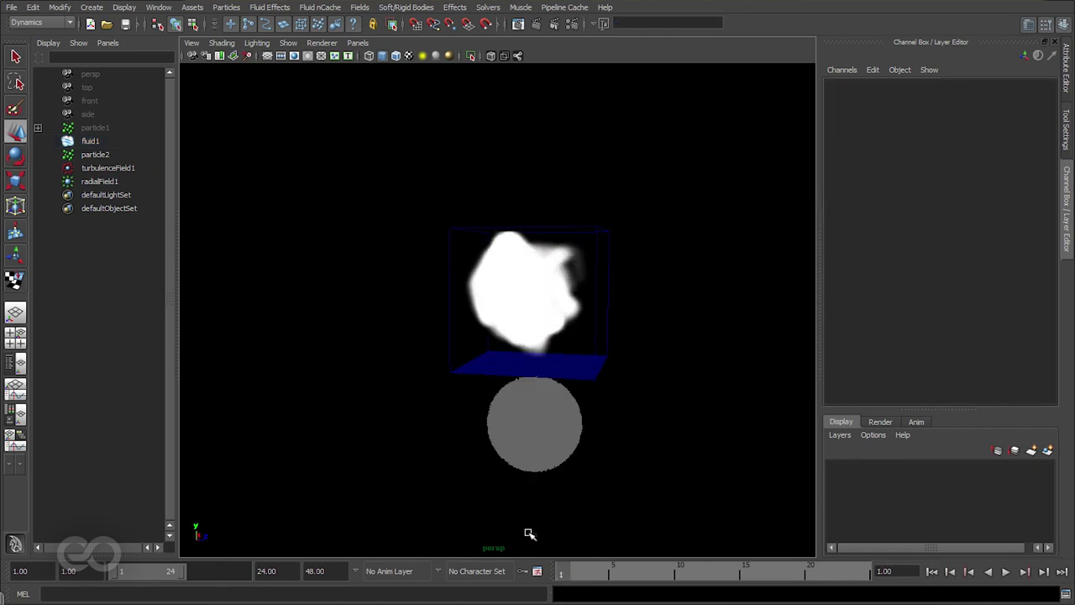
left_click_drag(430, 421, 558, 430)
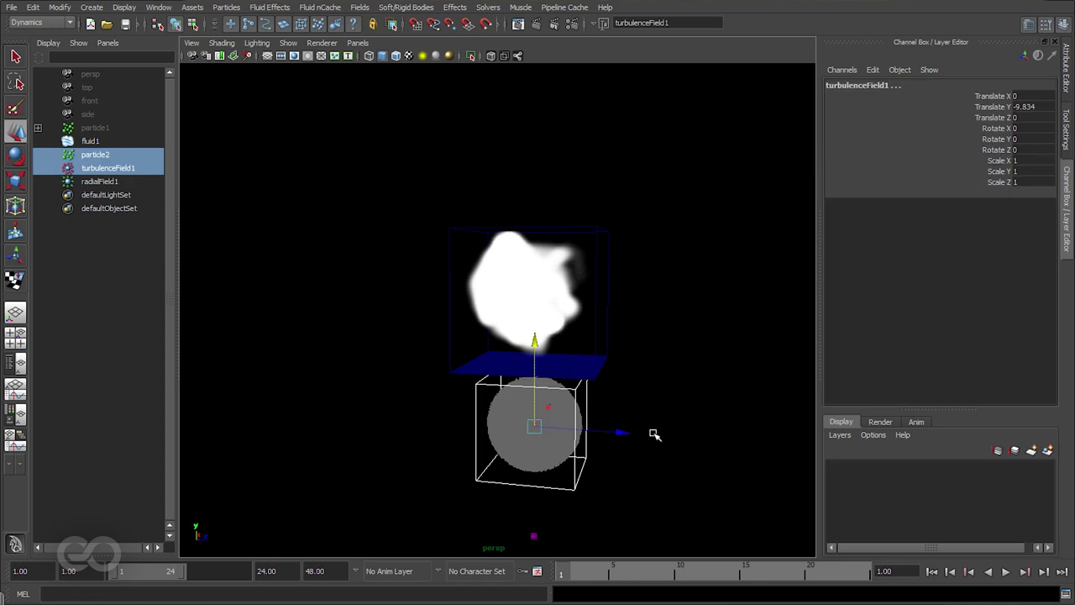
left_click(603, 238, "shift")
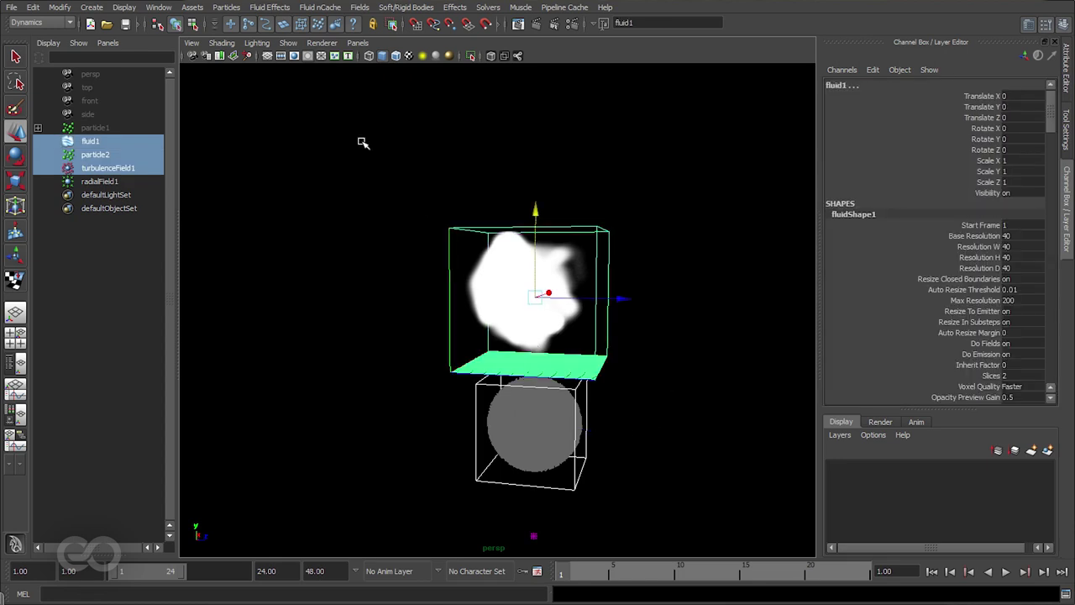
left_click(125, 170, "ctrl")
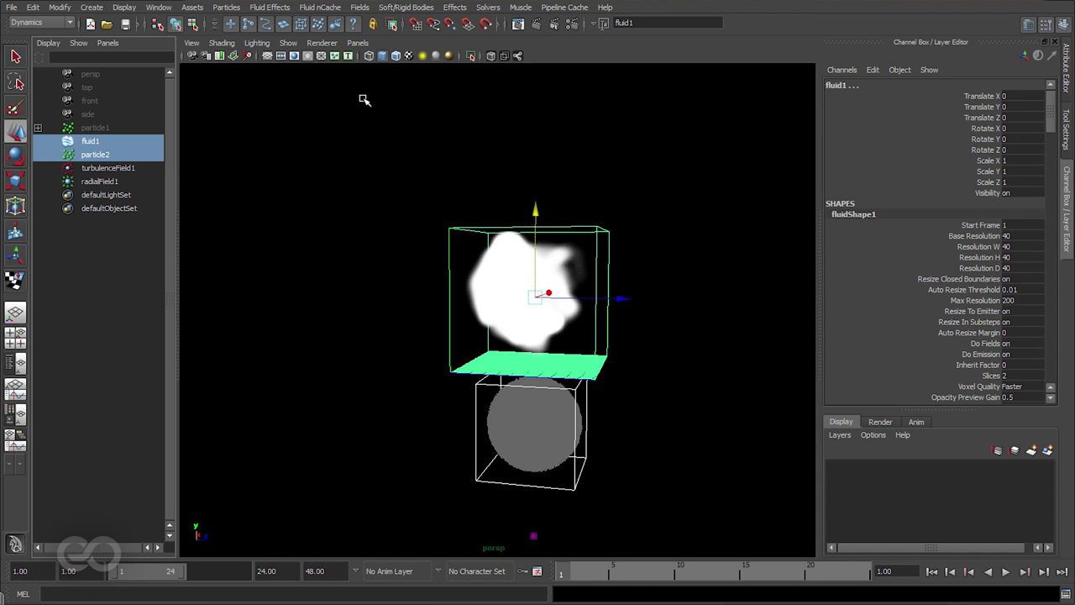
left_click(270, 7)
mouse_move(301, 55)
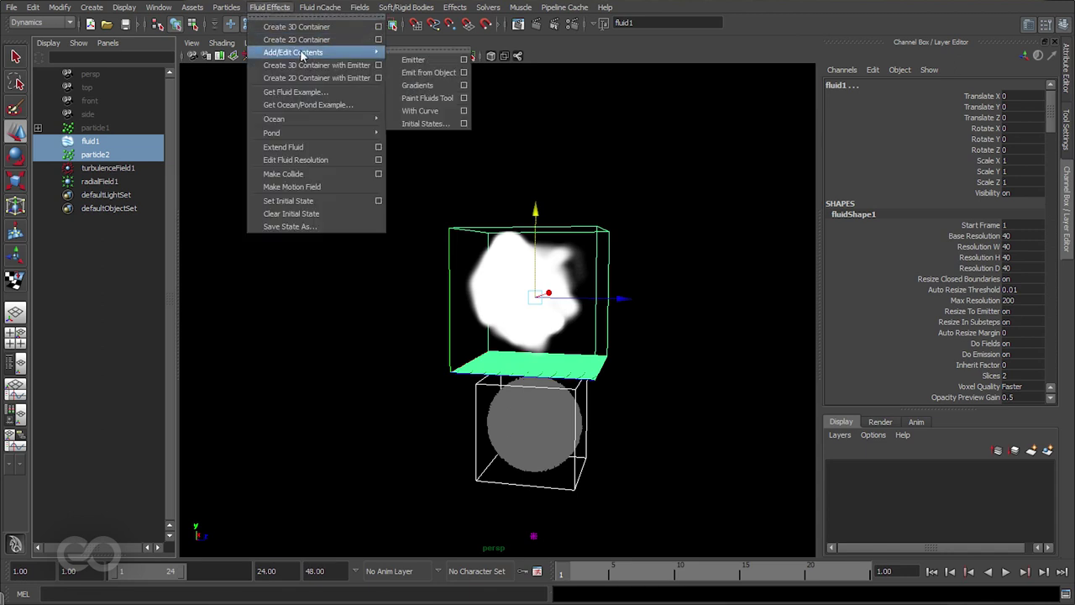
Use Emit from Object so particle2 emits into fluid1 through a new fluidEmitter2.
left_click(464, 72)
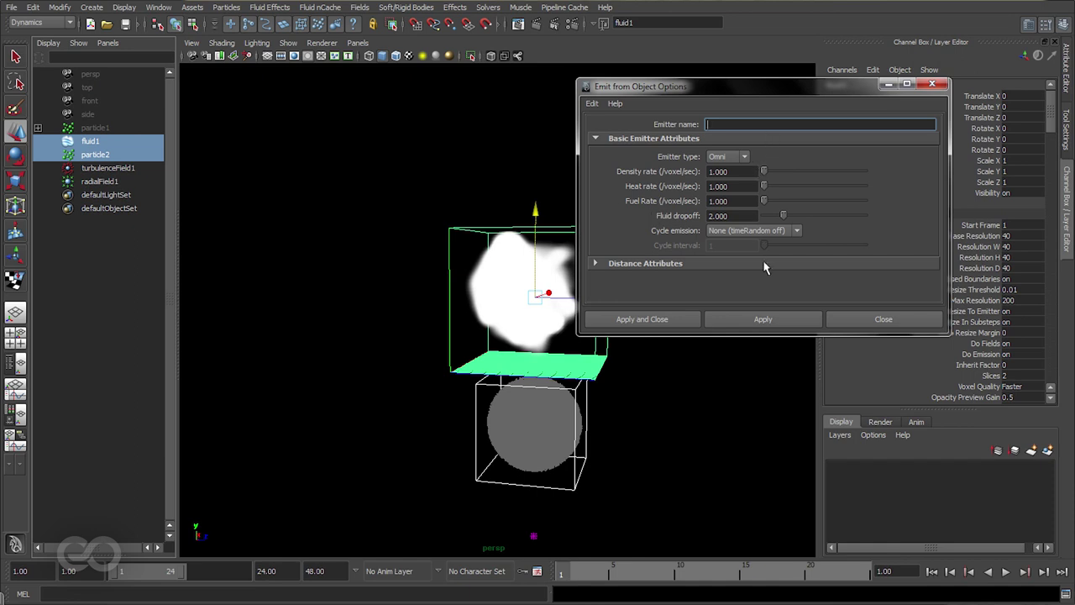
left_click(681, 320)
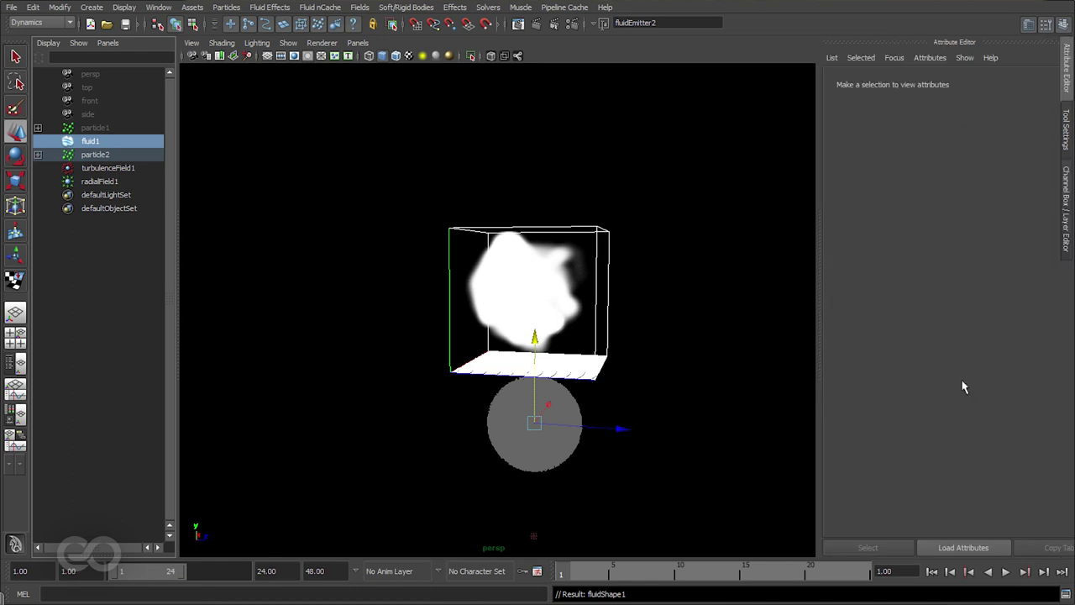
left_click(1065, 76)
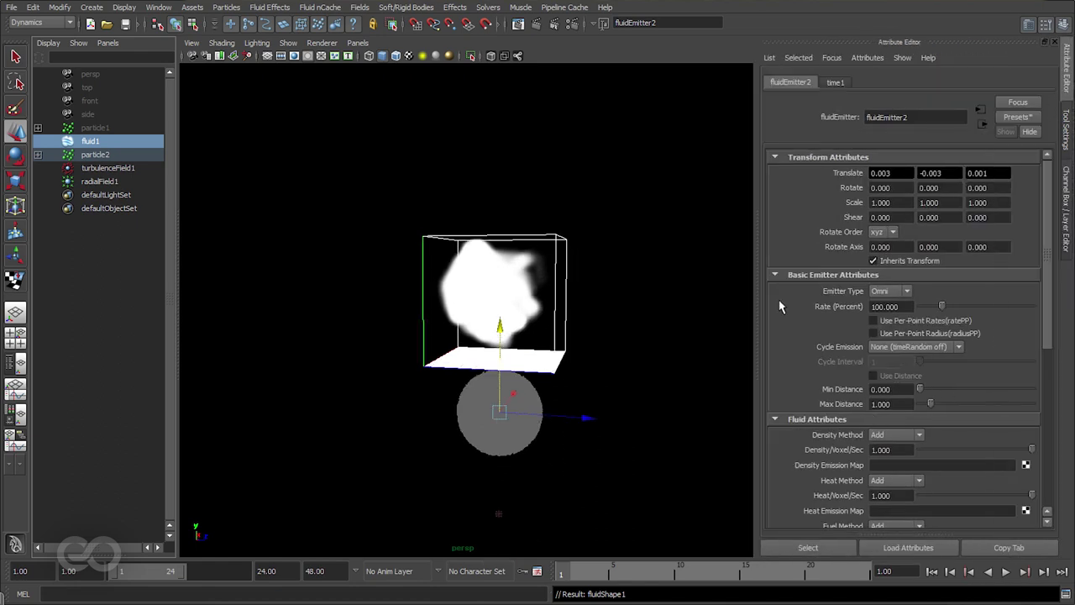
Change fluidEmitter2's Density/Voxel/Sec from 1.000 to -0.1.
scroll(780, 307, "down", 3)
left_click_drag(903, 330, 858, 334)
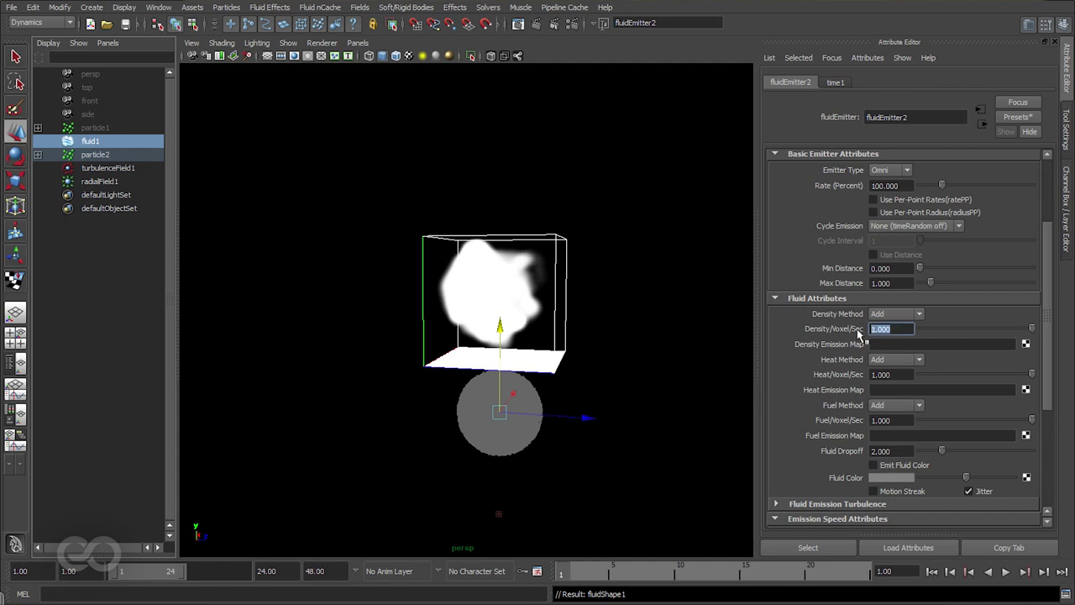
type("0")
key("Return")
left_click_drag(905, 330, 868, 334)
type("-")
Play to frame 16, then hide the particle2 cloud with Ctrl+H.
left_click(639, 361)
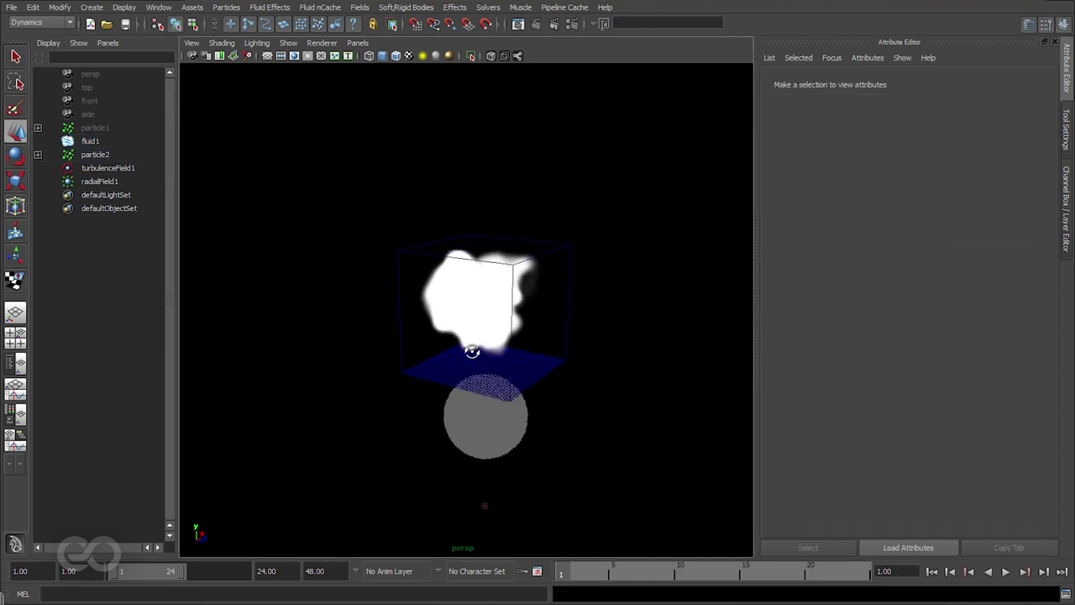
scroll(594, 358, "up", 5)
left_click(1005, 572)
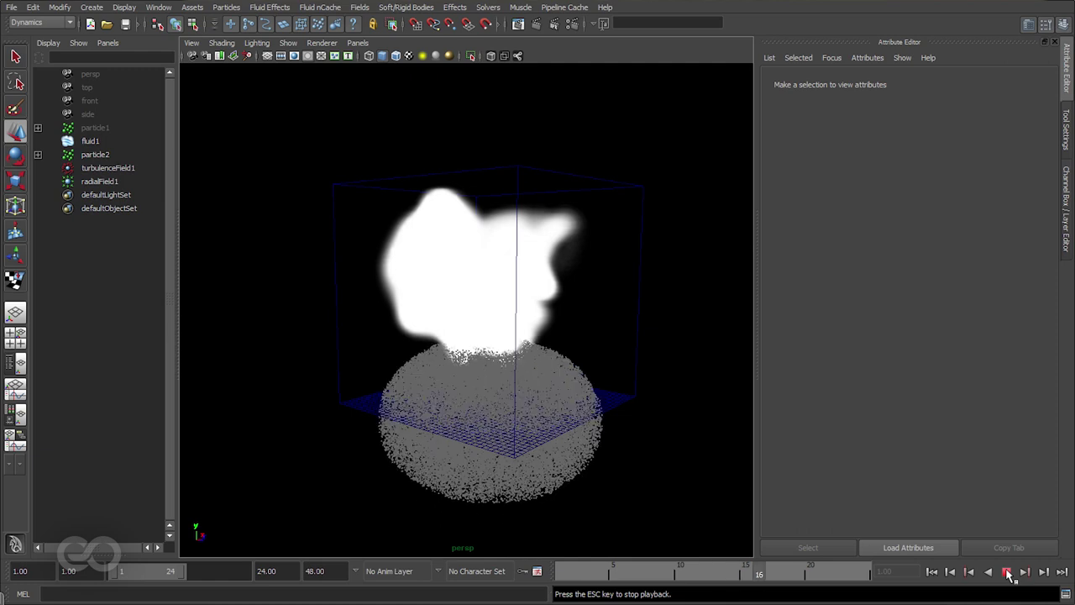
left_click(1008, 572)
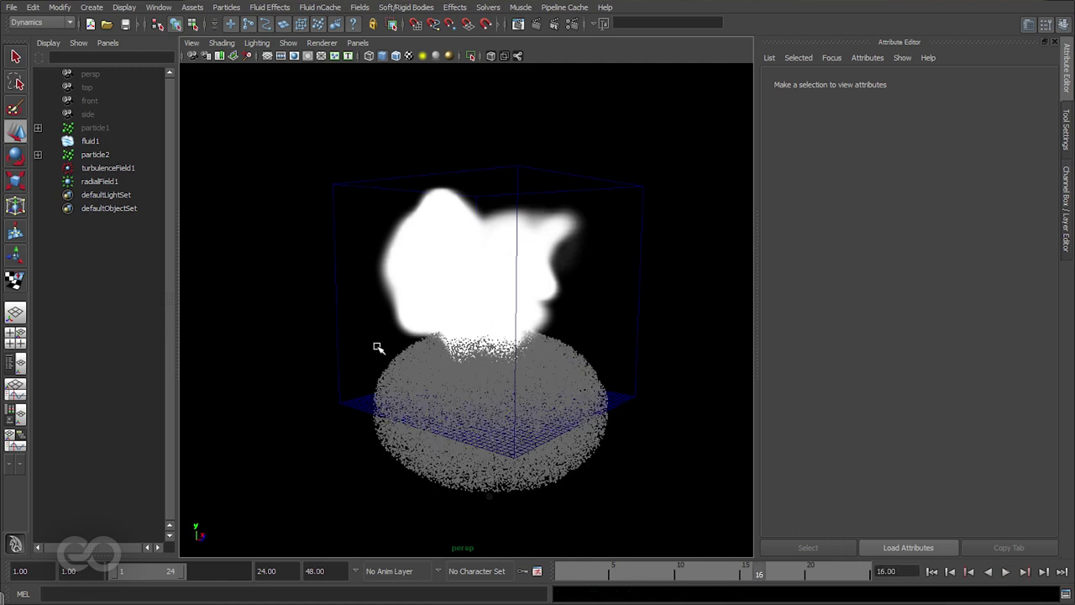
left_click(96, 155)
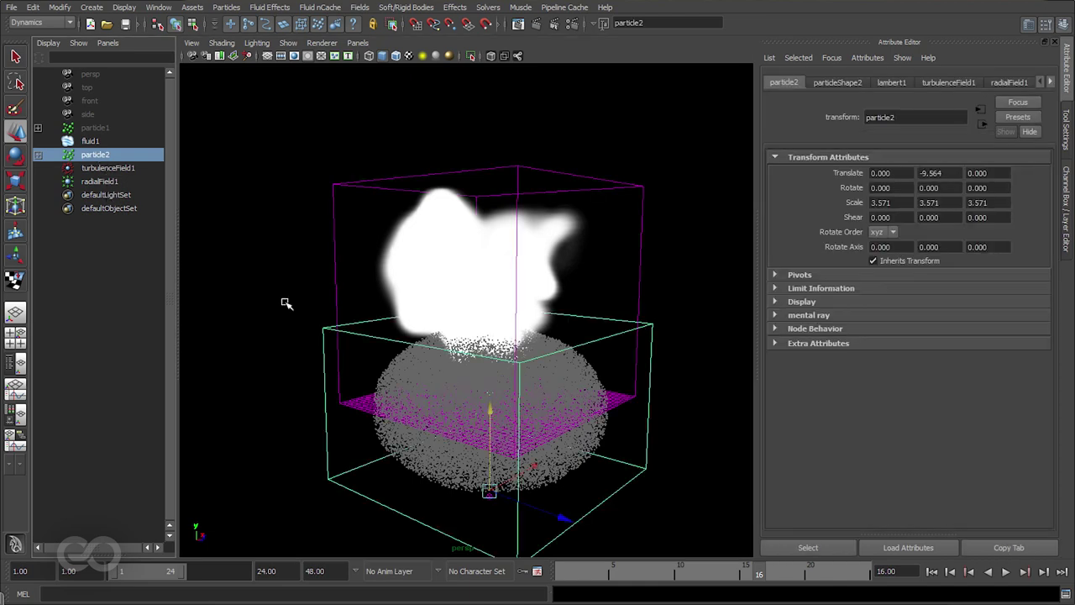
key("ctrl+h")
Replay from frame 1 to watch negative density erode the cloud, then return to frame 1.
left_click_drag(521, 446, 511, 398, "alt")
left_click(932, 572)
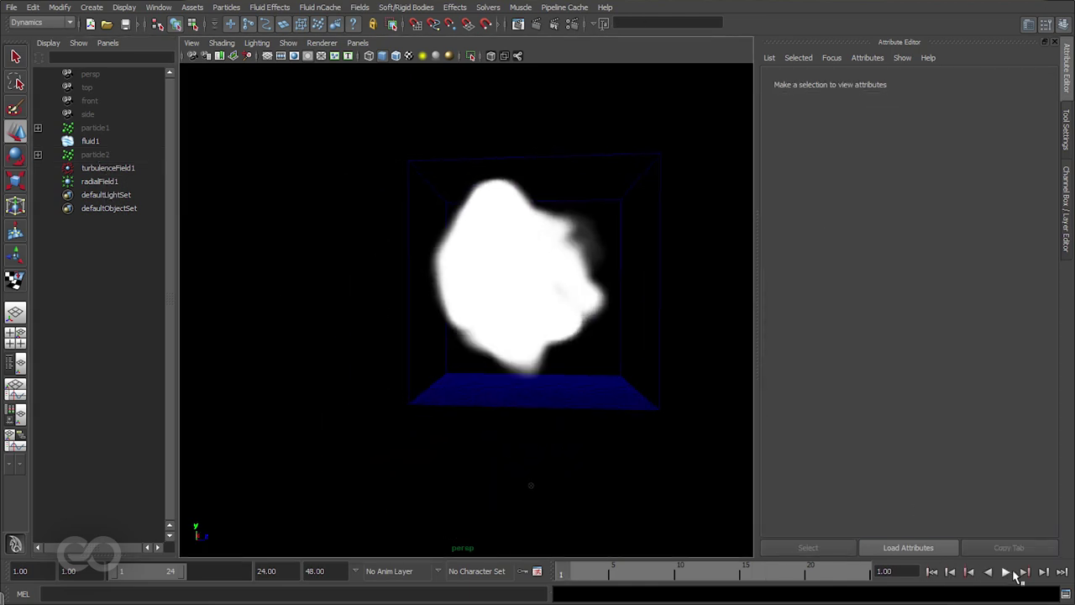
left_click(1006, 571)
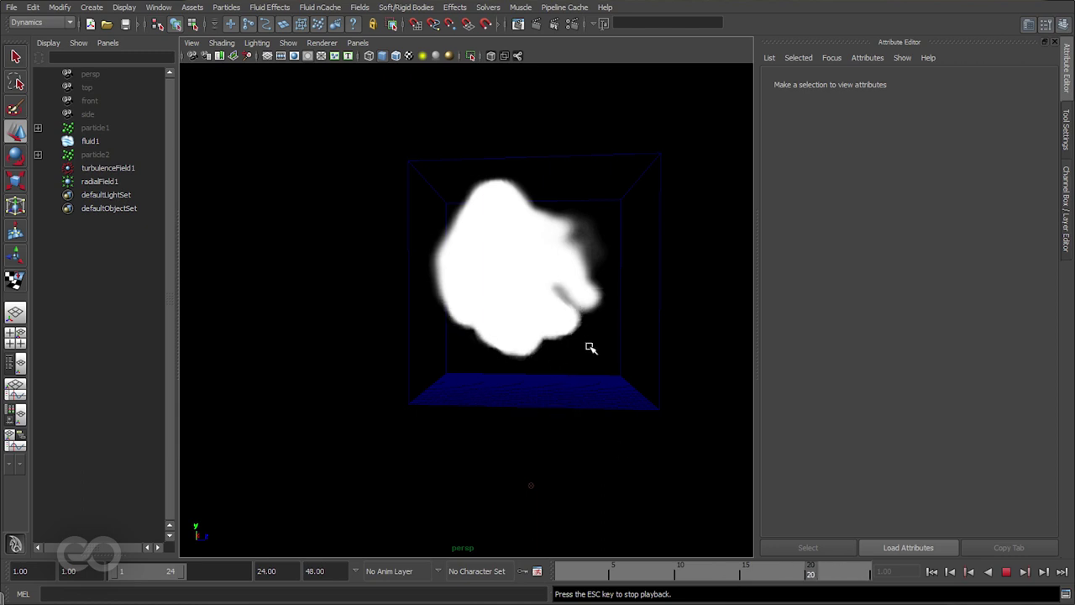
left_click_drag(511, 370, 824, 528, "alt")
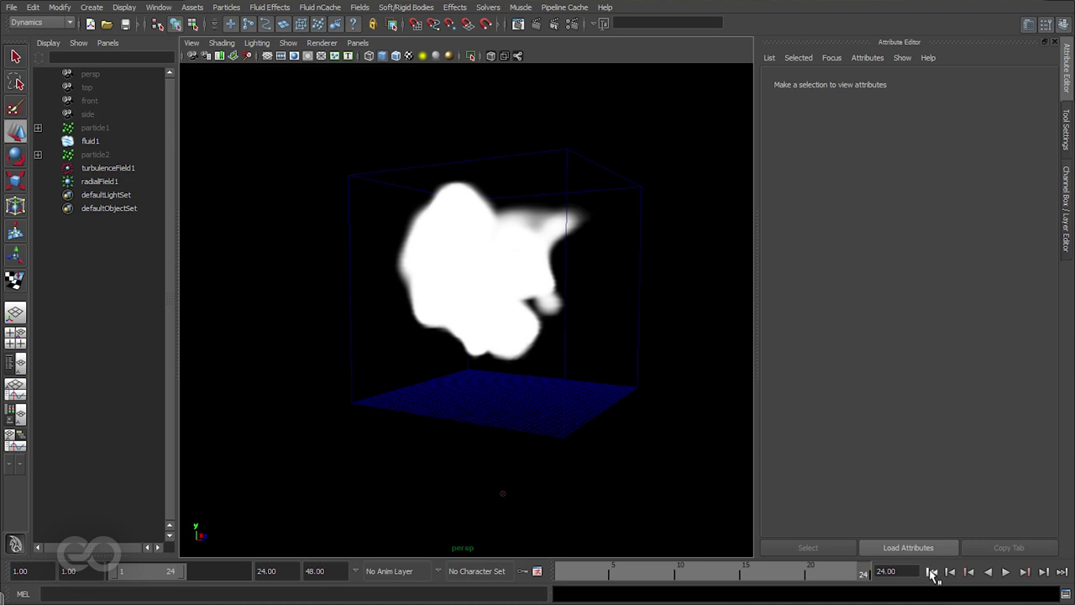
left_click(932, 572)
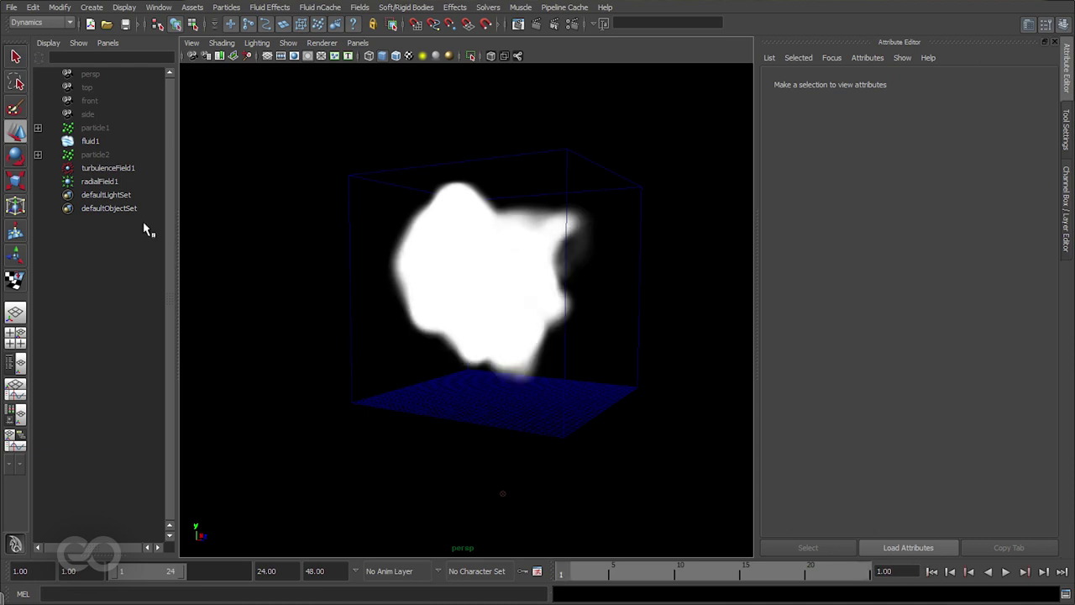
Unhide the particle cloud and set turbulenceField1 Frequency to 2.
left_click(103, 157)
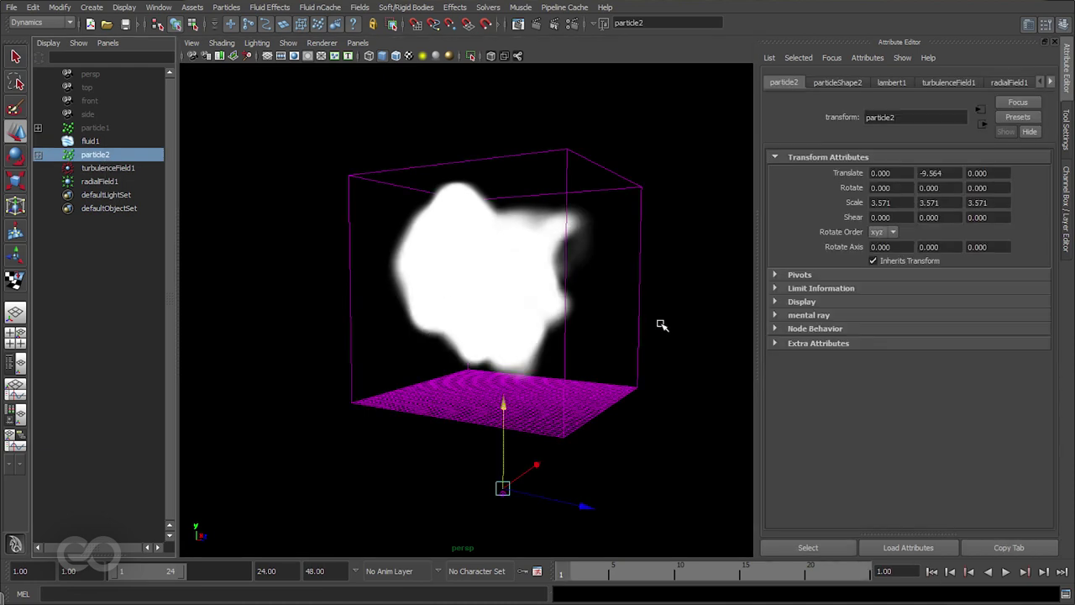
key("shift+h")
right_click_drag(647, 481, 531, 362, "alt")
left_click(107, 169)
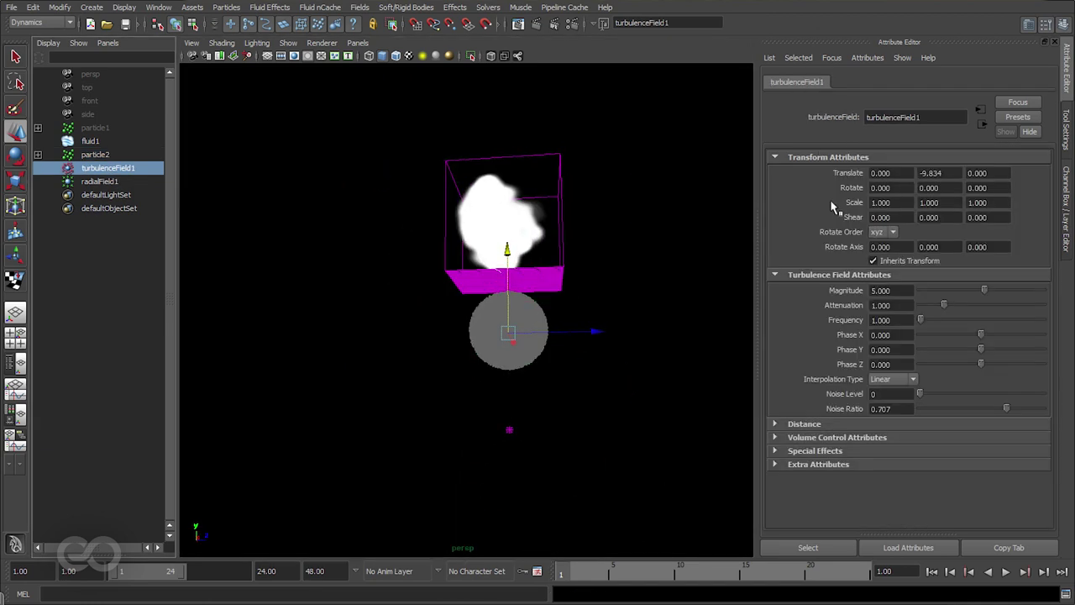
left_click(901, 320)
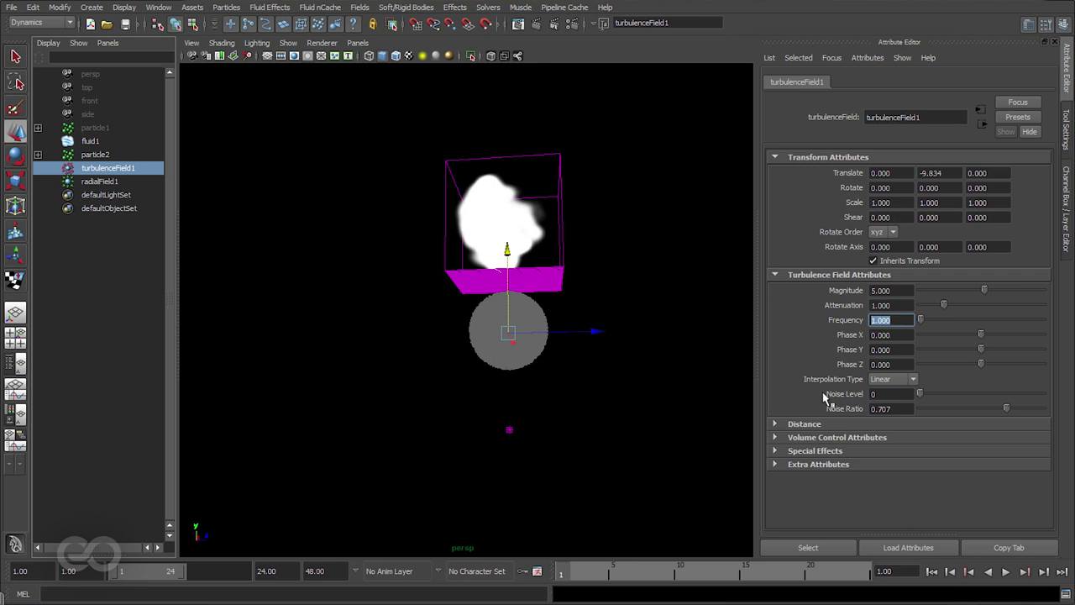
type("2")
key("Return")
Set radialField1 Magnitude to 3 and play the simulation to frame 18.
left_click(97, 181)
left_click(886, 291)
type("3")
key("Return")
right_click_drag(547, 360, 616, 368, "alt")
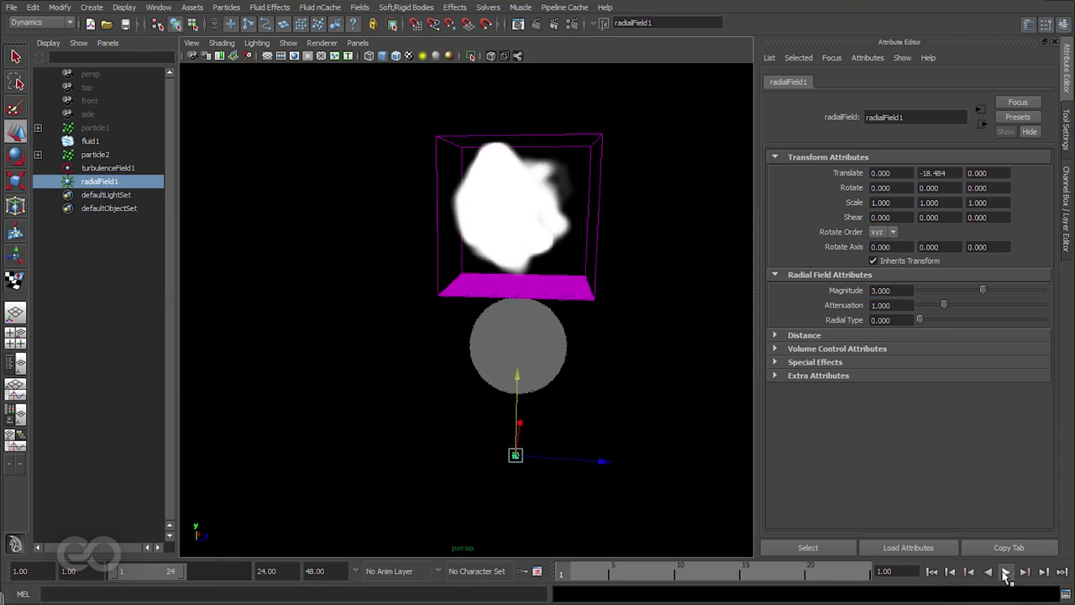
left_click(1006, 572)
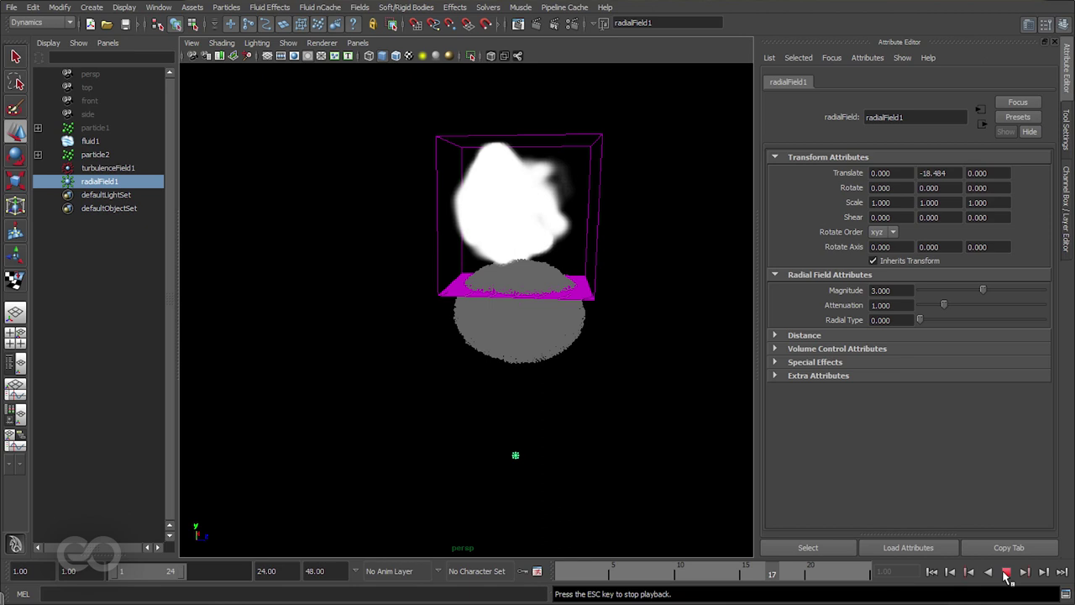
left_click(1005, 572)
Set turbulenceField1 Magnitude to -100.
right_click_drag(496, 246, 566, 257, "alt")
left_click(86, 172)
double_click(887, 289)
type("-100")
key("Return")
Set turbulenceField1 Magnitude to 10 and Attenuation to 0, then replay to frame 21.
left_click_drag(902, 290, 827, 324)
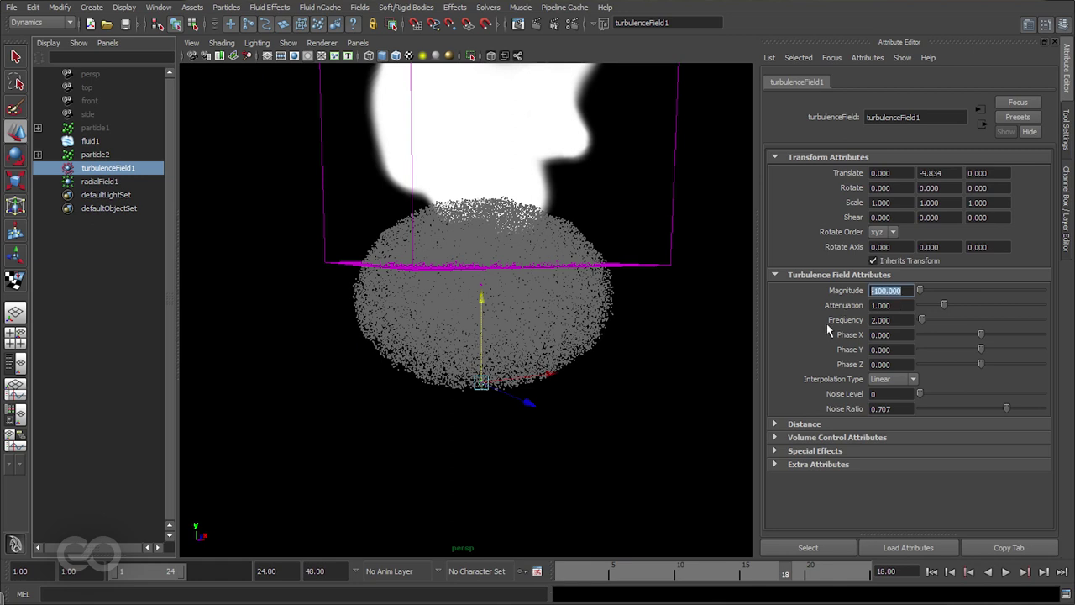
type("10")
key("Return")
left_click_drag(944, 304, 920, 304)
left_click(932, 571)
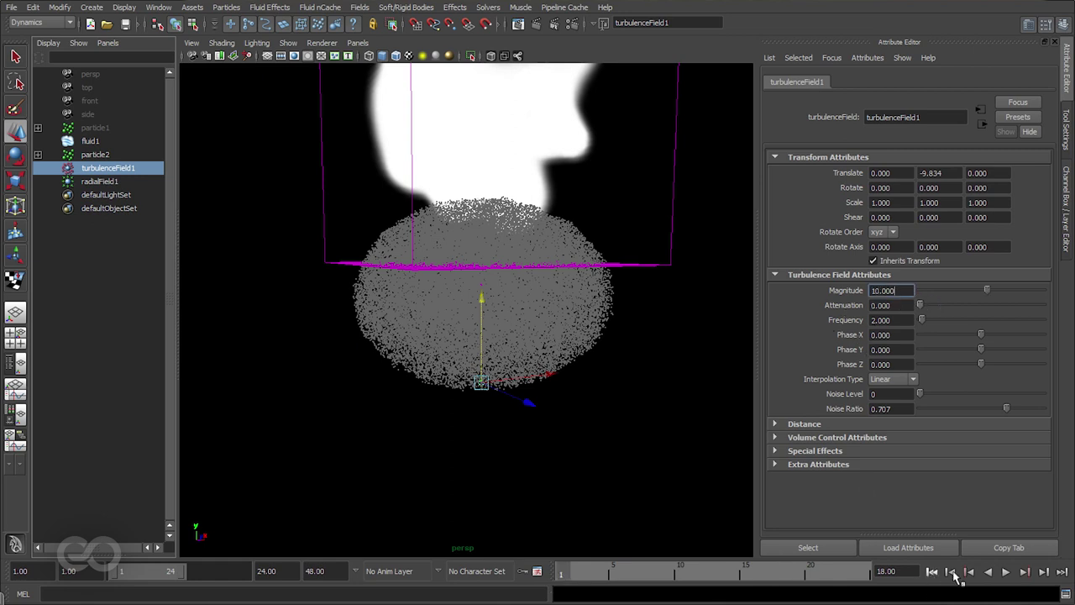
left_click(1007, 571)
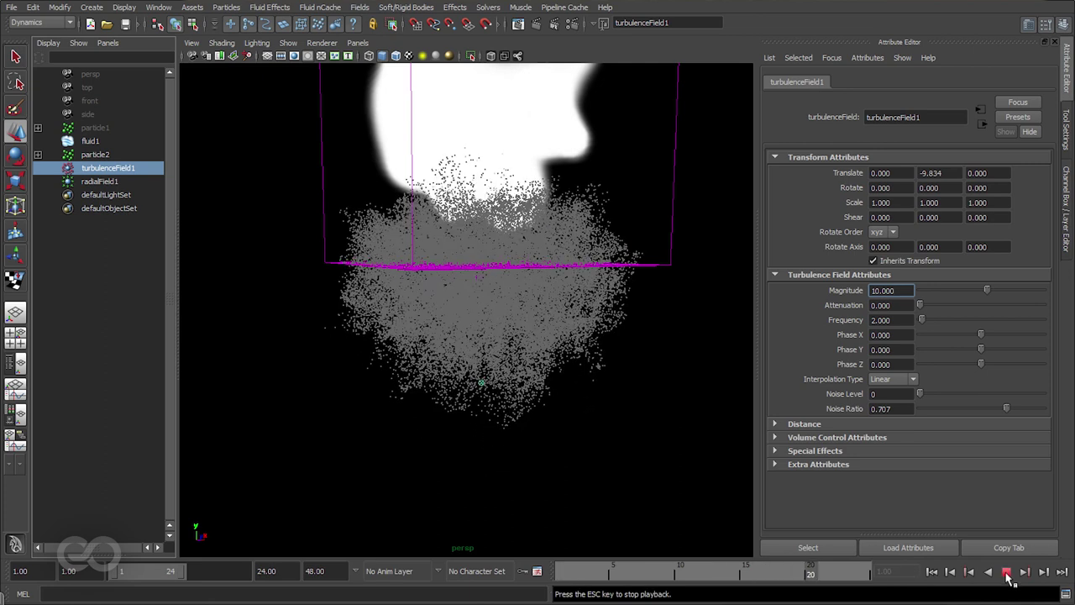
left_click(1006, 571)
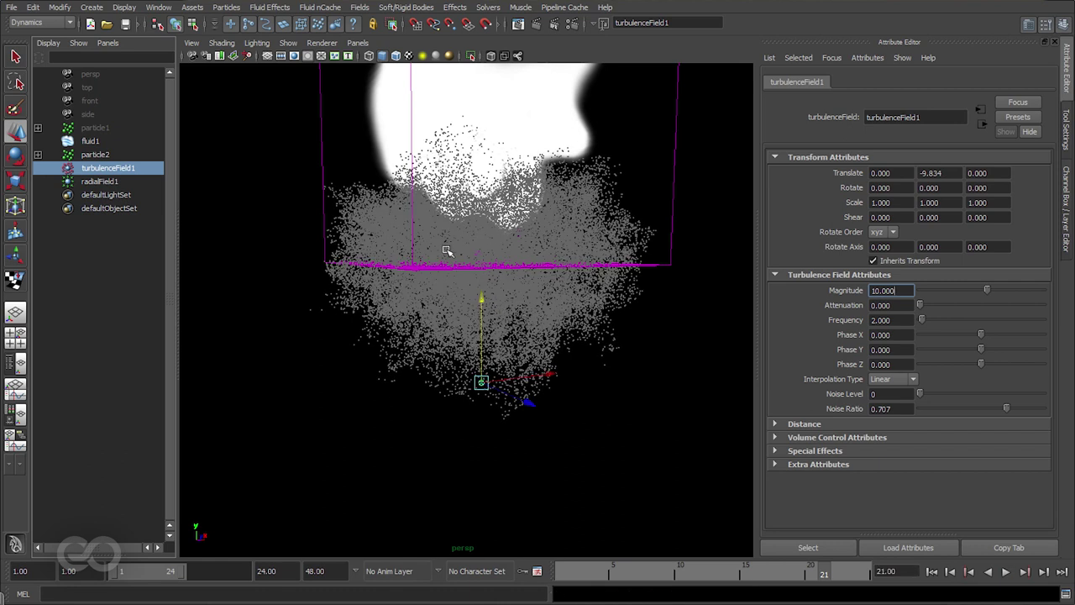
Give fluid1's fluidEmitter2 a Density/Voxel/Sec of -1.
left_click(89, 141)
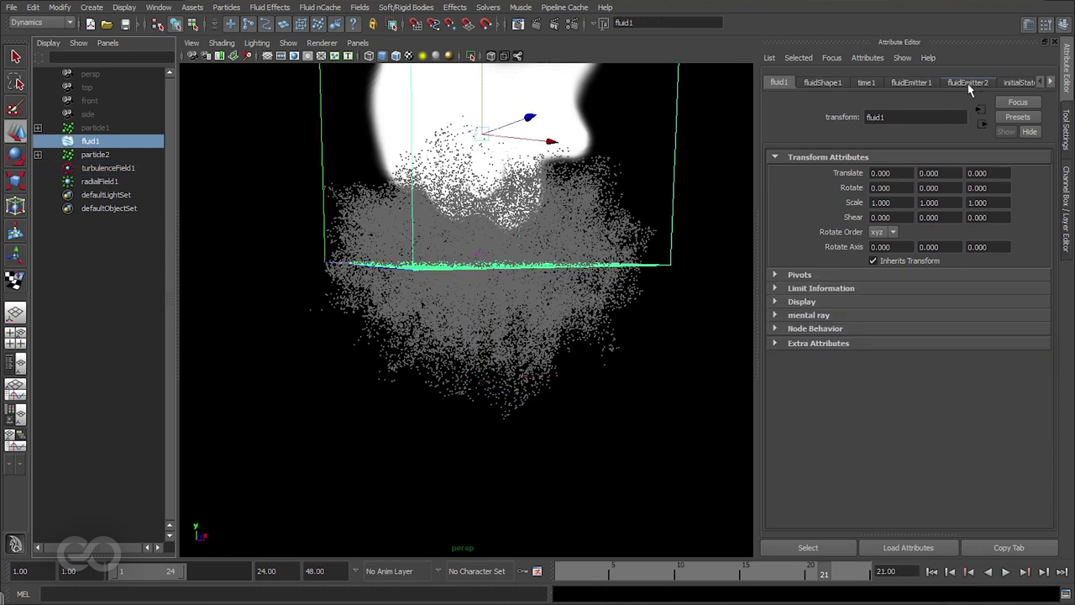
left_click(970, 83)
left_click(883, 329)
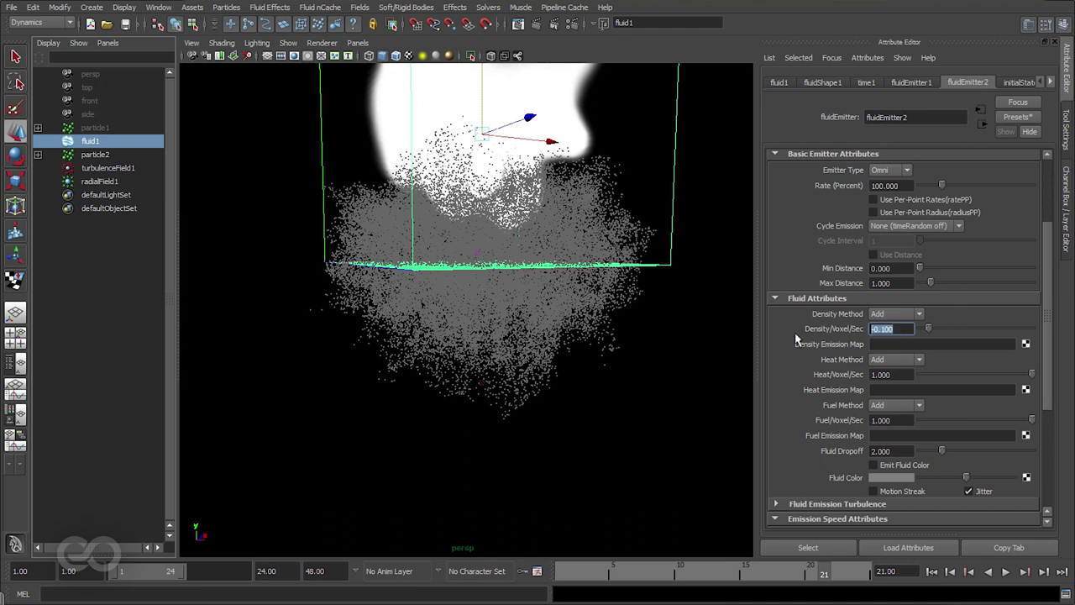
type("-1")
key("Return")
left_click(701, 402)
scroll(499, 329, "down", 3)
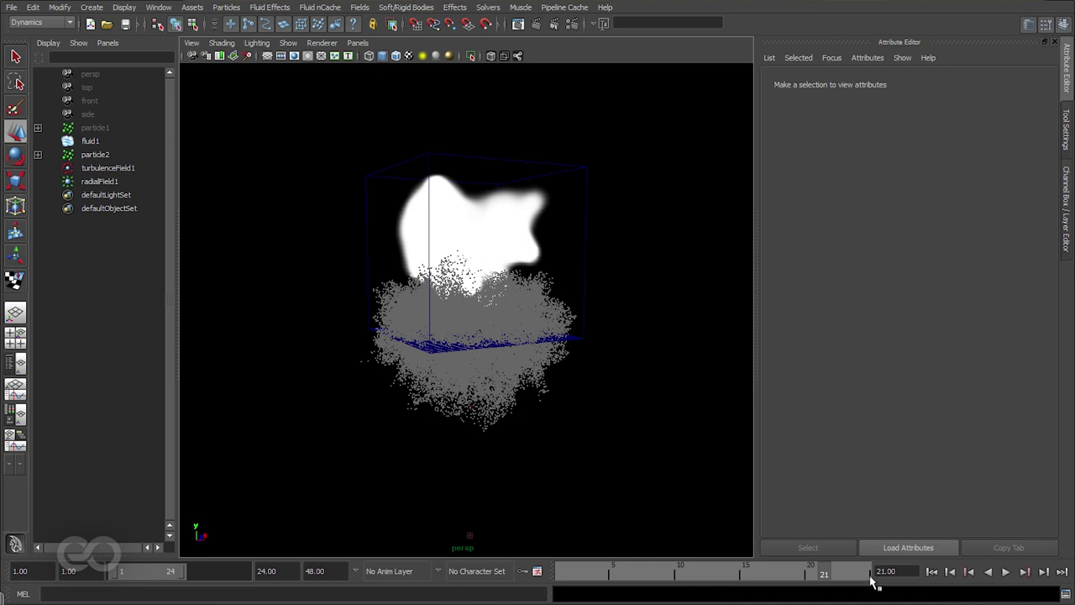
Replay the simulation from the first frame and stop at frame 24.
left_click(932, 571)
left_click(1006, 571)
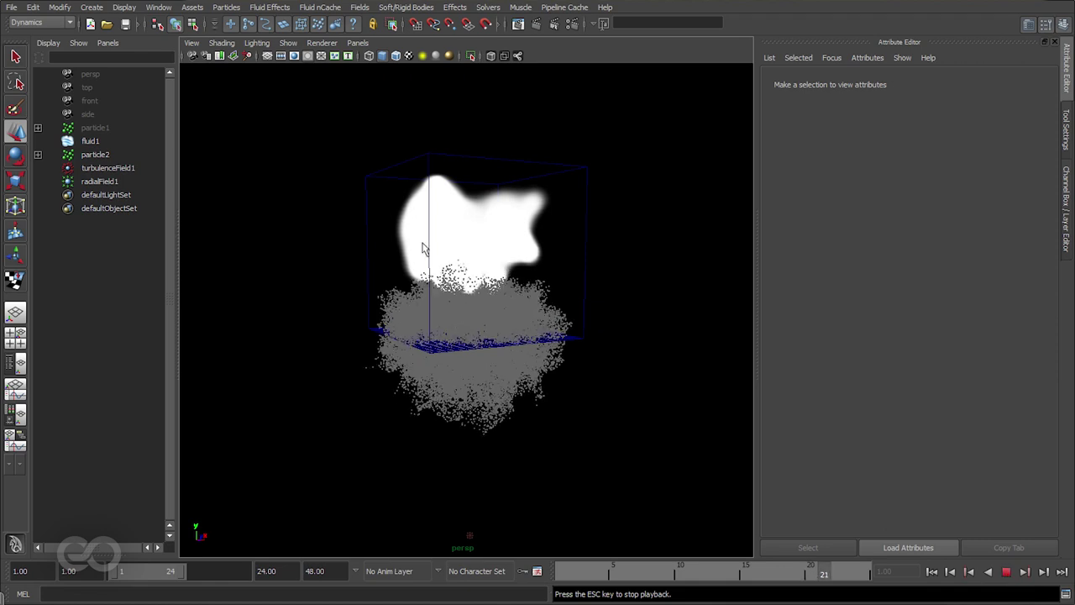
scroll(652, 264, "up", 5)
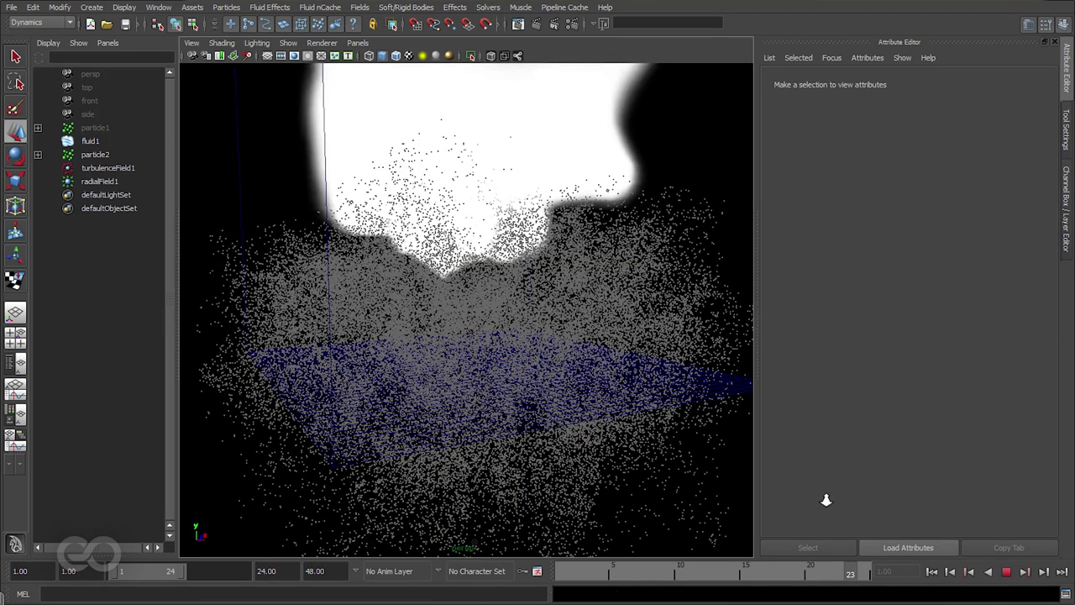
left_click(1006, 572)
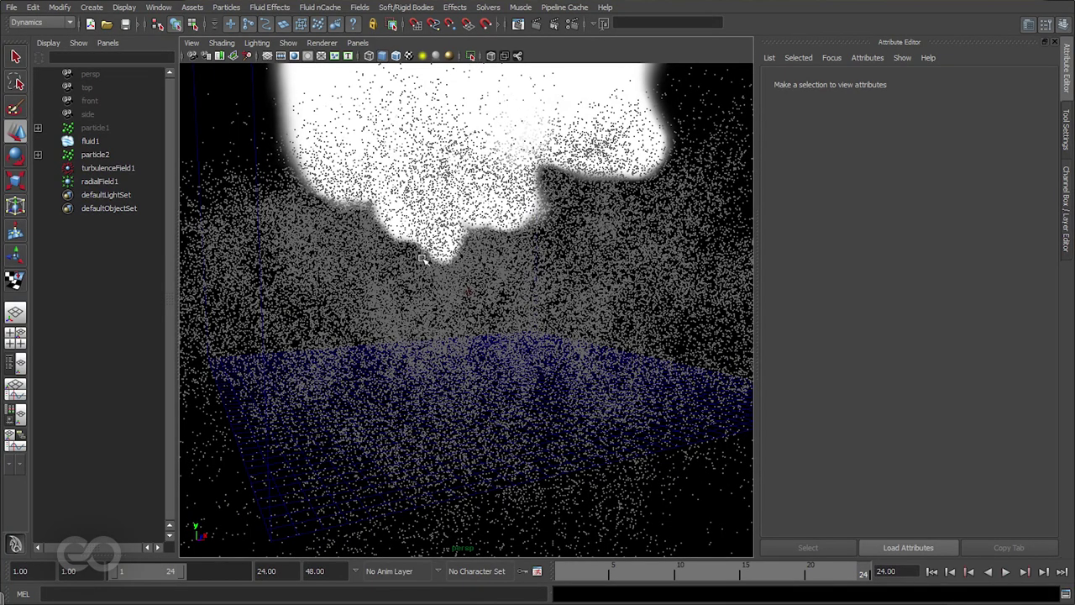
Orbit around the eroded cloud and particles, then select the fluid1 container.
scroll(468, 291, "down", 5)
left_click_drag(467, 291, 863, 316, "alt")
left_click_drag(578, 349, 541, 356, "alt")
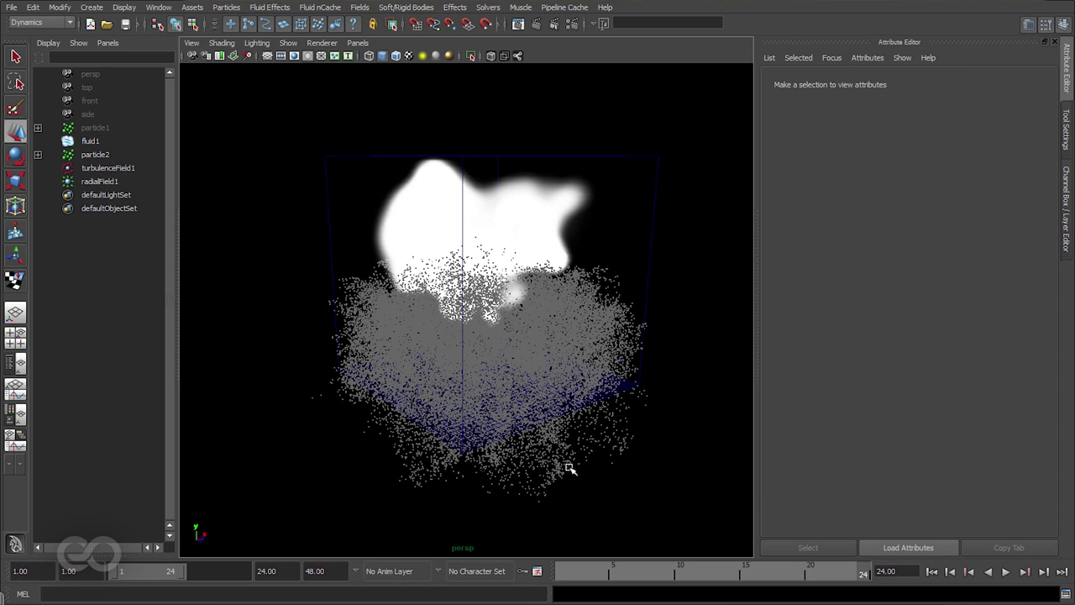
left_click(394, 158)
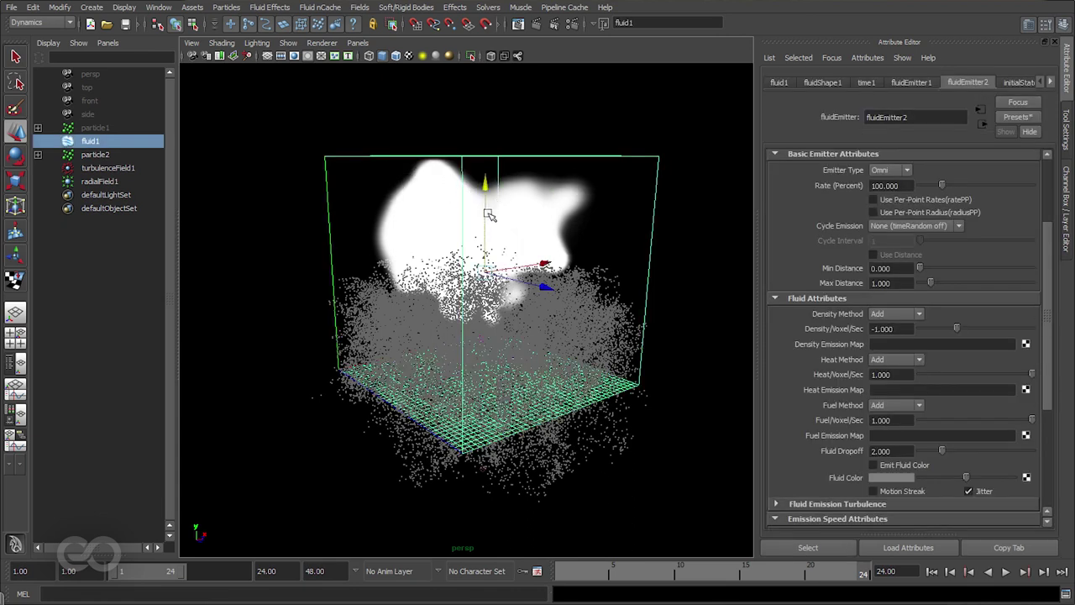
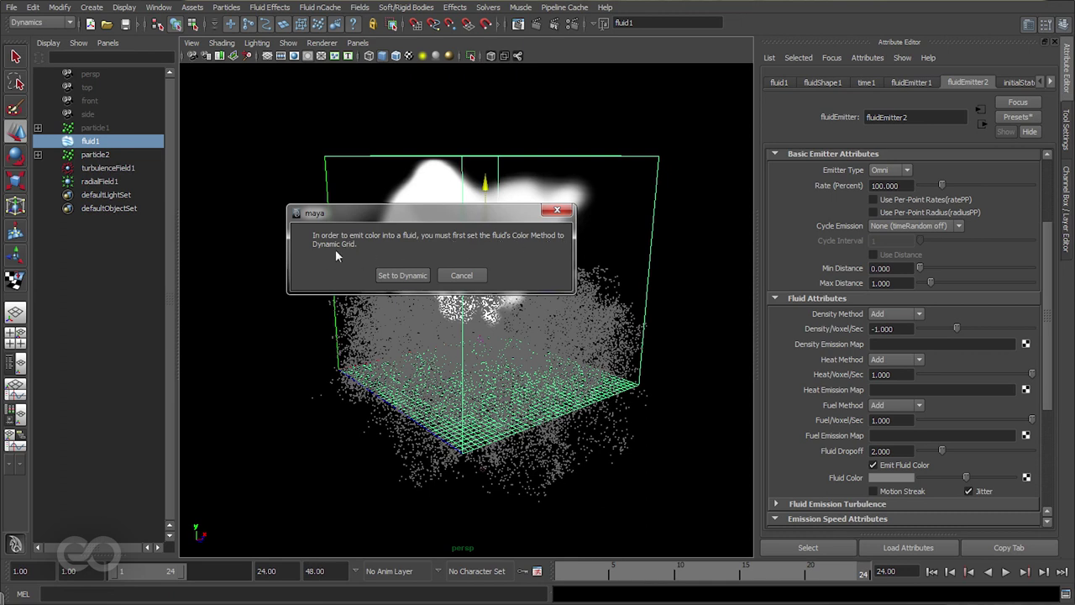
Make fluidEmitter2 emit cyan colour via a Dynamic Grid colour method, then rewind to frame 1.
left_click(403, 275)
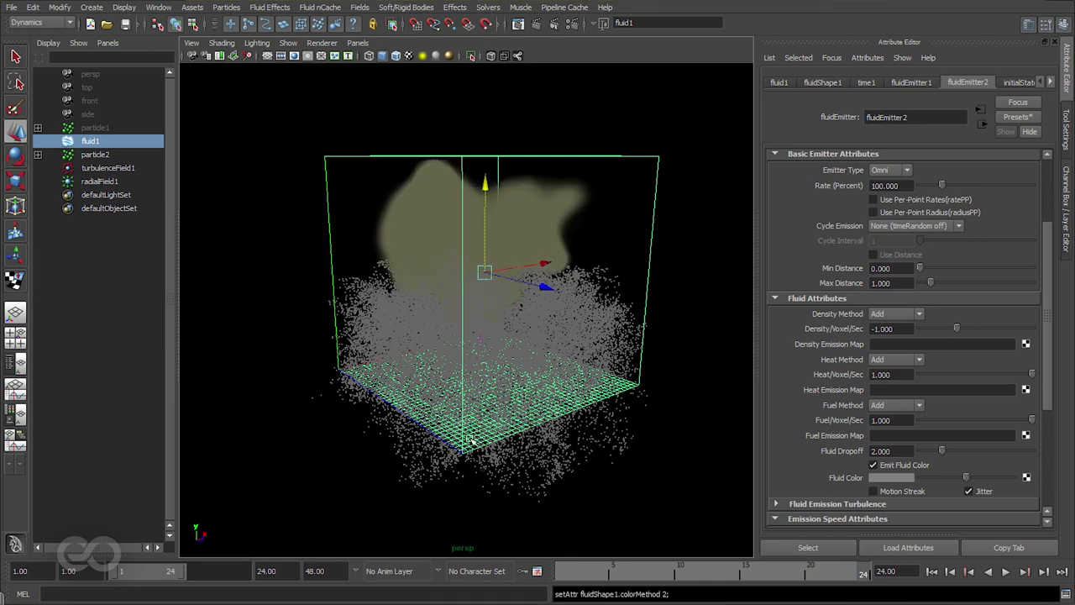
left_click_drag(467, 257, 538, 362, "alt")
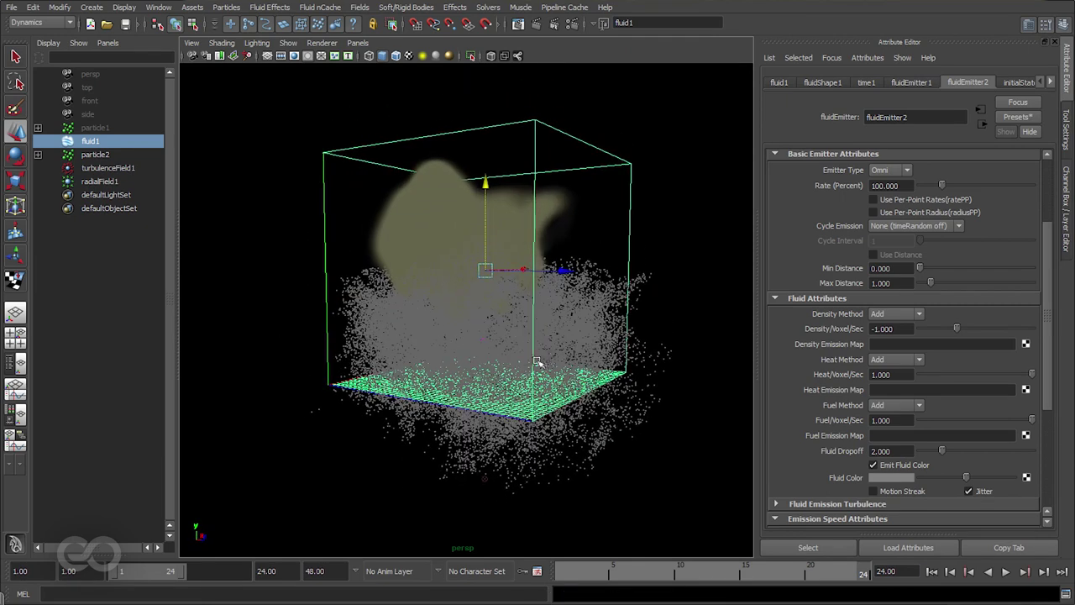
left_click(881, 478)
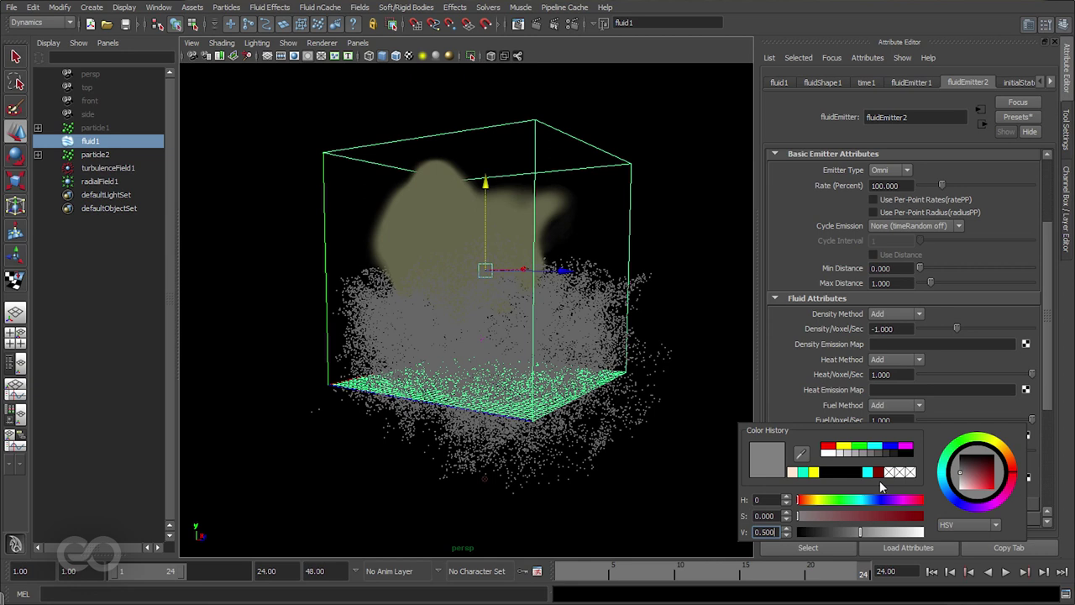
left_click(869, 473)
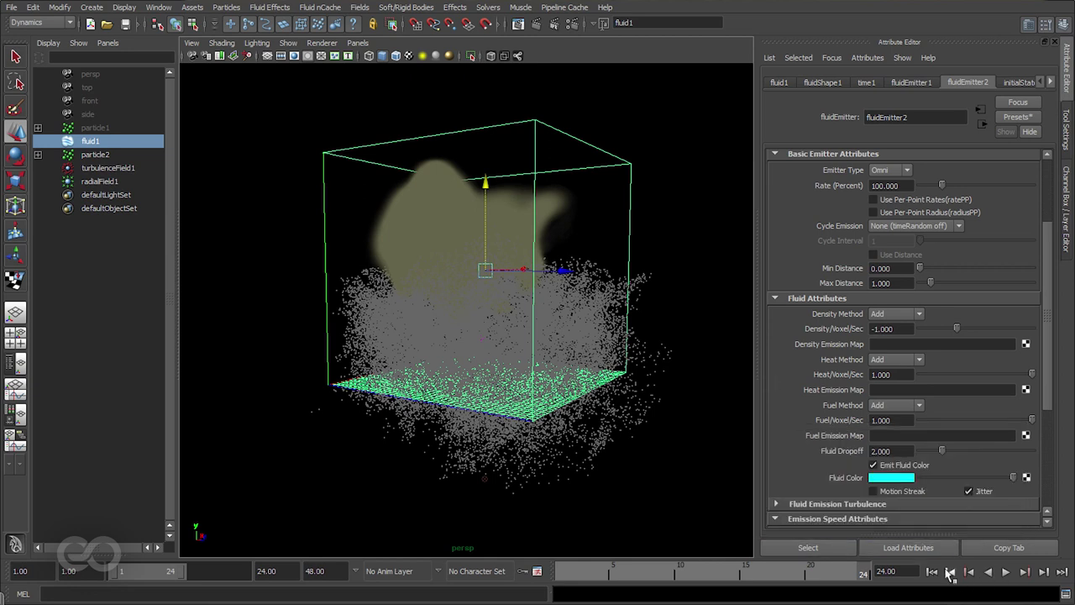
left_click(931, 571)
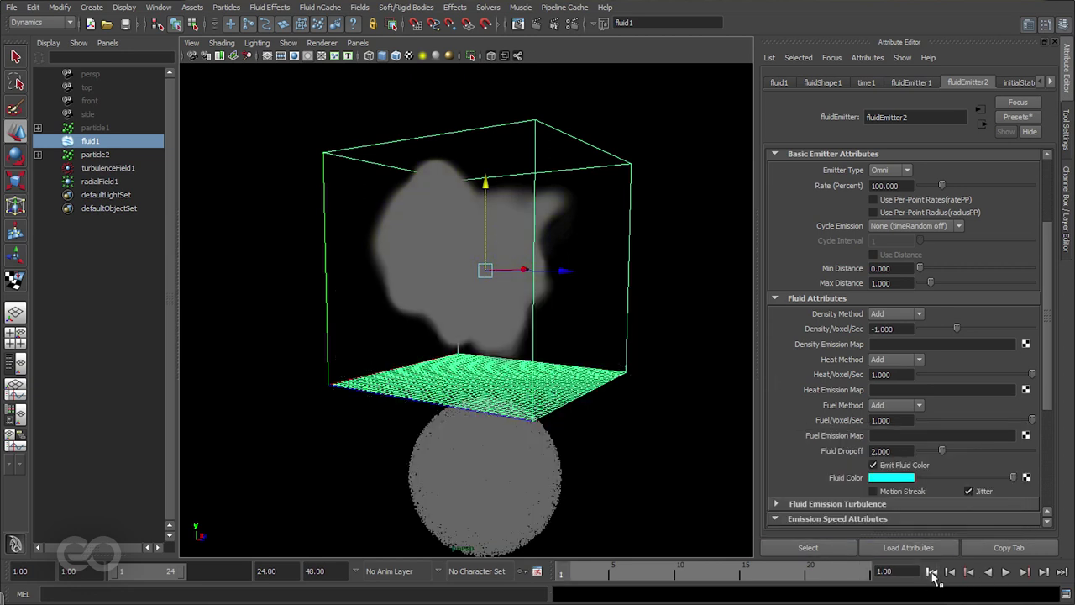
left_click(94, 156)
Hide particle2 and run the simulation to frame 23 so cyan smoke rises into the container.
key("ctrl+h")
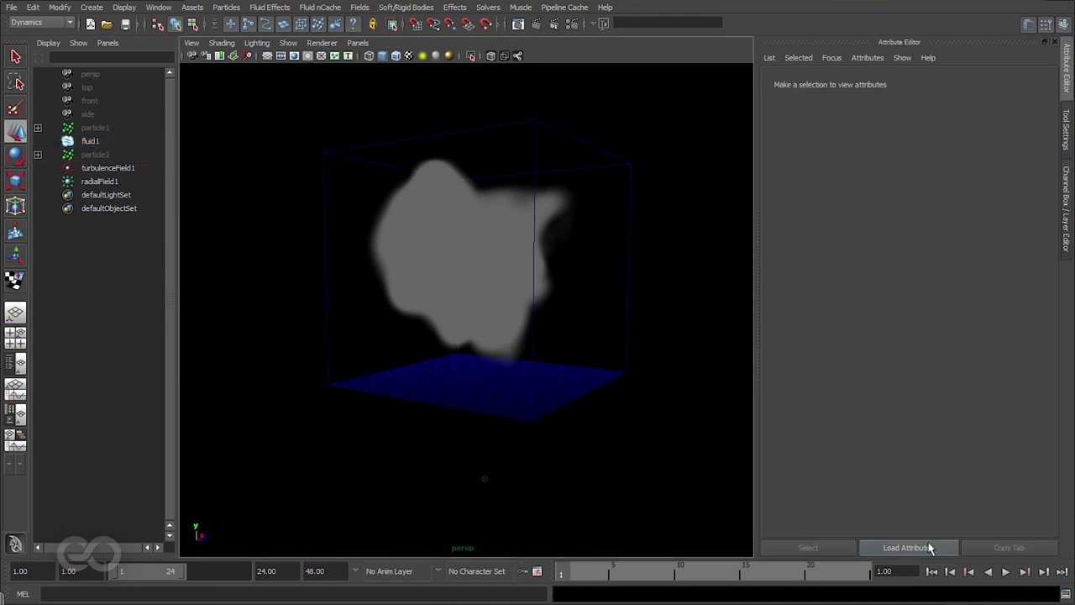
left_click(1005, 572)
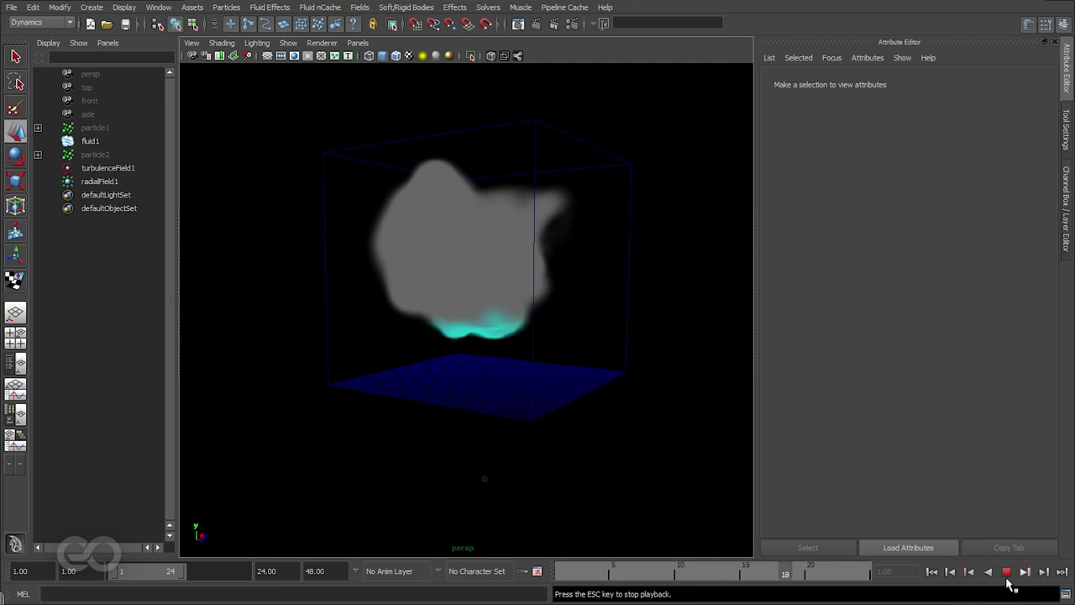
key("Escape")
left_click_drag(554, 349, 367, 288, "alt")
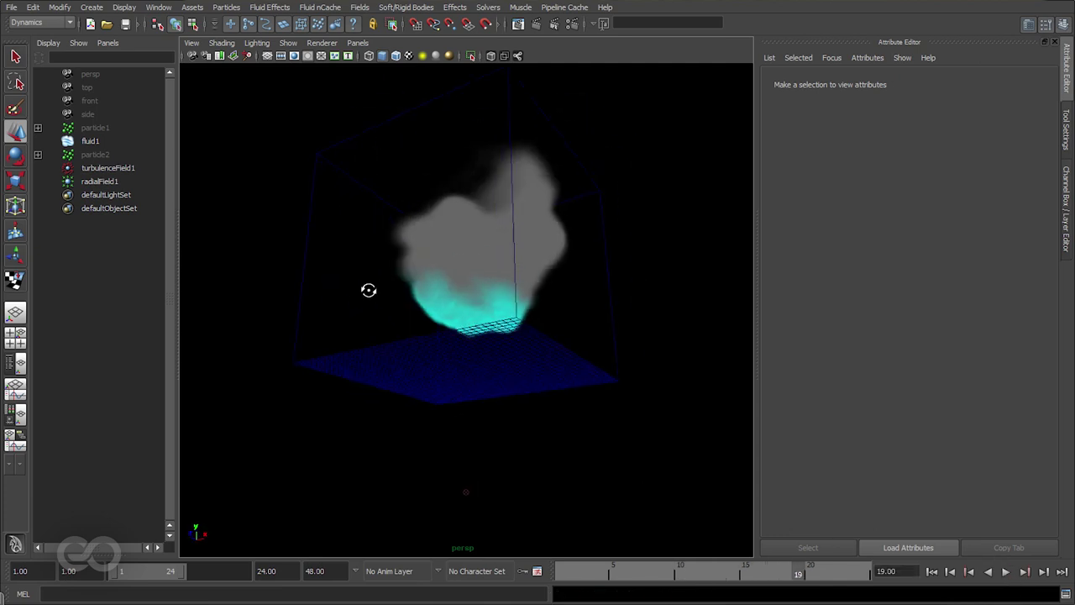
scroll(544, 329, "up", 5)
left_click(1006, 572)
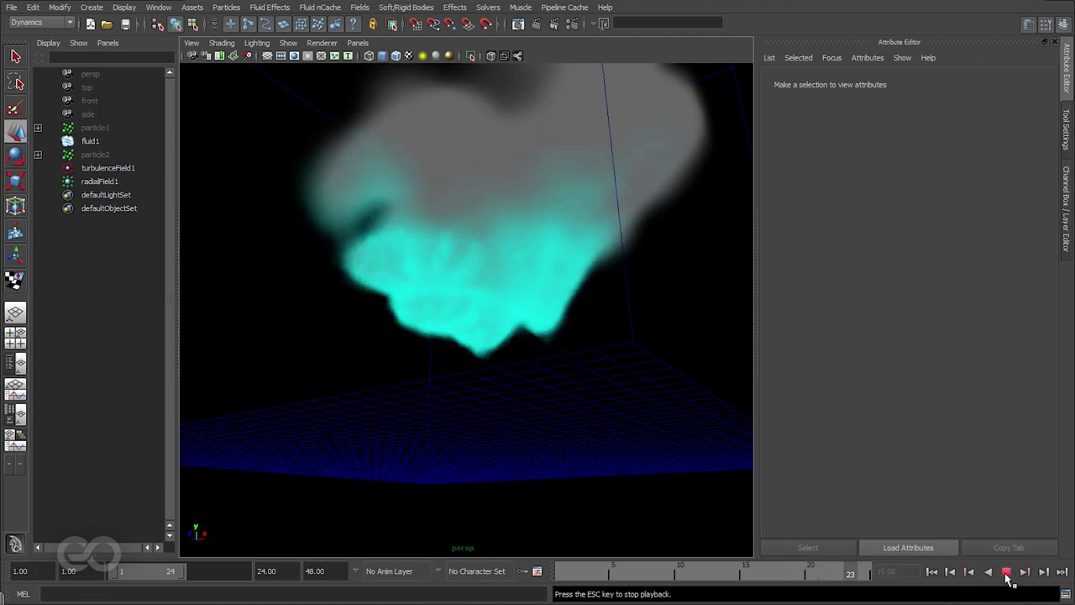
left_click(1006, 572)
left_click_drag(488, 300, 472, 261, "alt")
right_click_drag(472, 260, 588, 413, "alt")
middle_click_drag(588, 412, 495, 146, "alt")
left_click(534, 261)
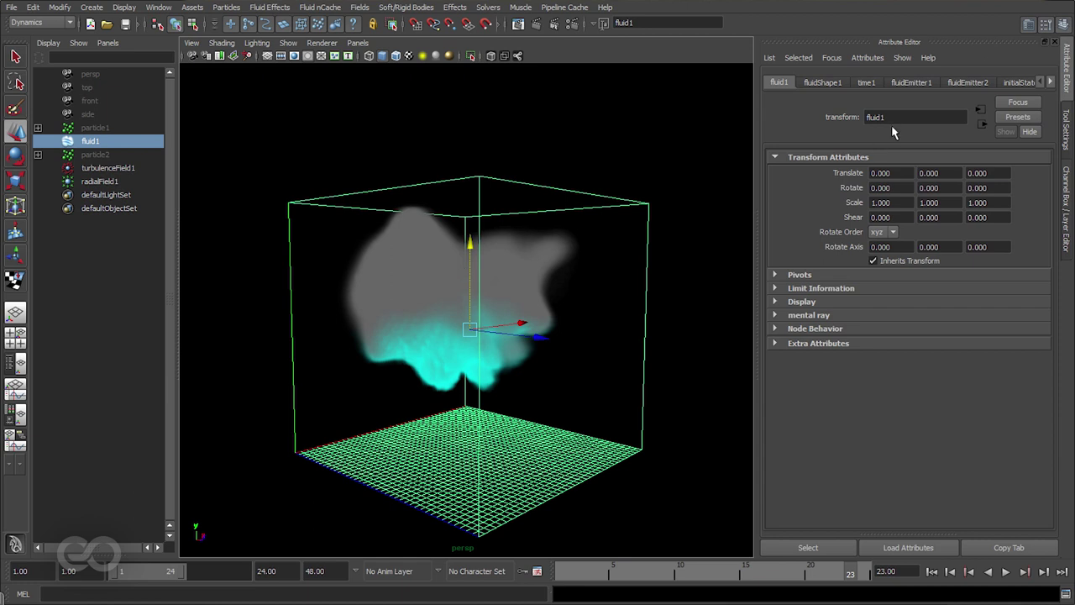
In fluidShape1's attributes, collapse Density and expand Shading to reveal the Color, Incandescence and Opacity ramps.
left_click(820, 85)
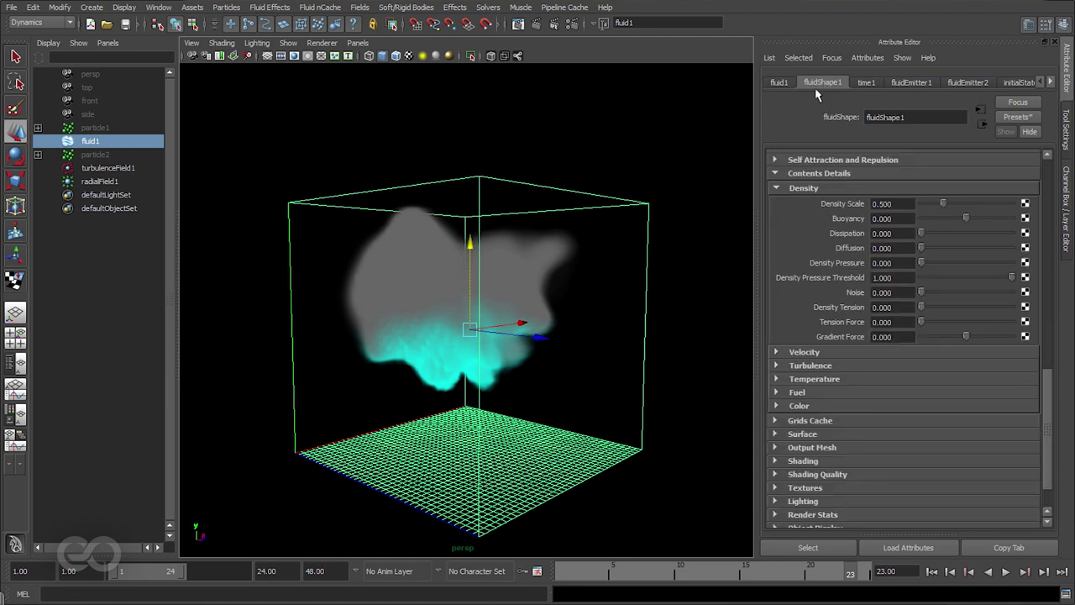
left_click(798, 189)
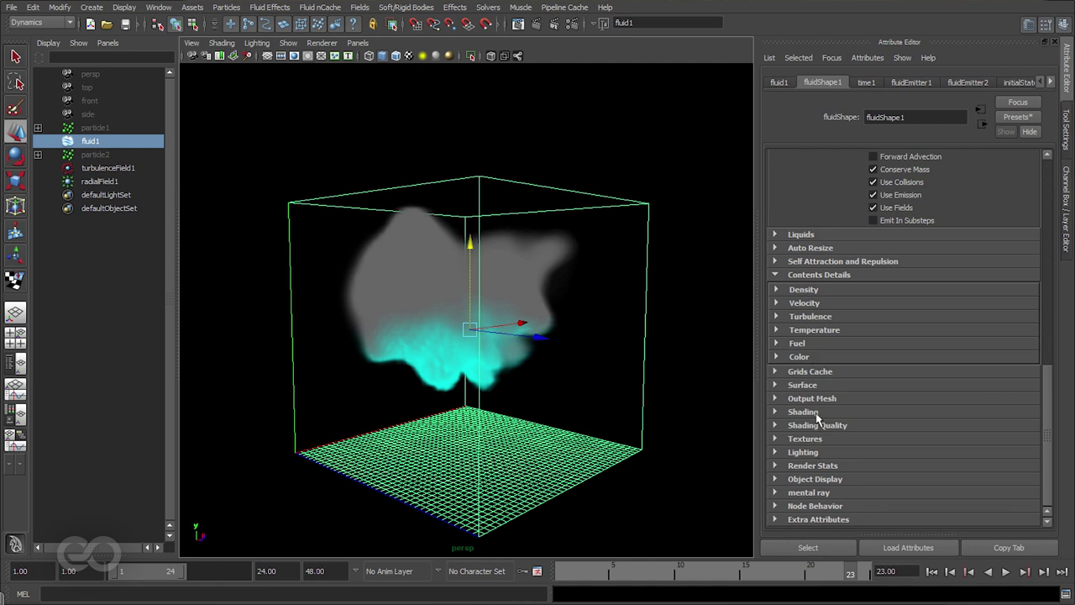
left_click(816, 412)
scroll(821, 356, "down", 6)
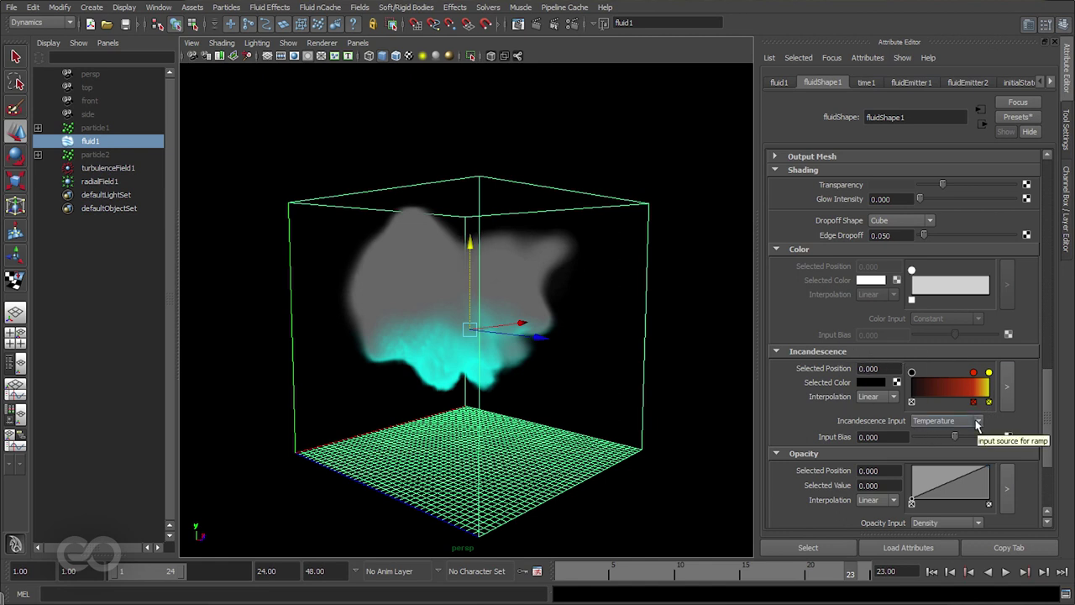
mouse_move(417, 430)
left_mouse_down("alt")
mouse_move(547, 446)
mouse_move(410, 443)
left_mouse_up("alt")
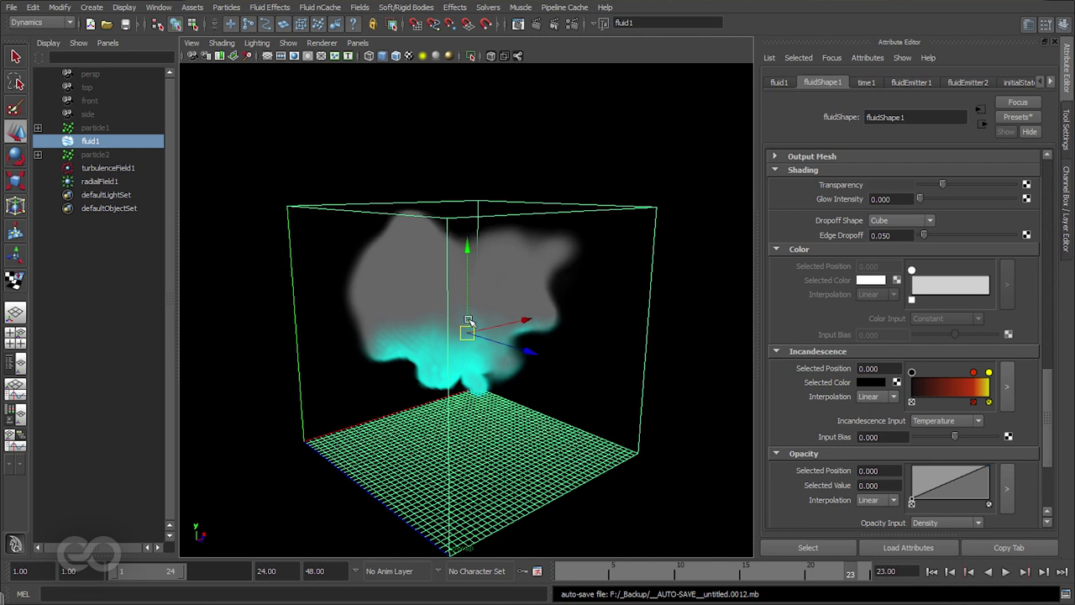
Set Incandescence Input to Density, nudge the red ramp point, and set Input Bias to -0.630.
left_click(945, 420)
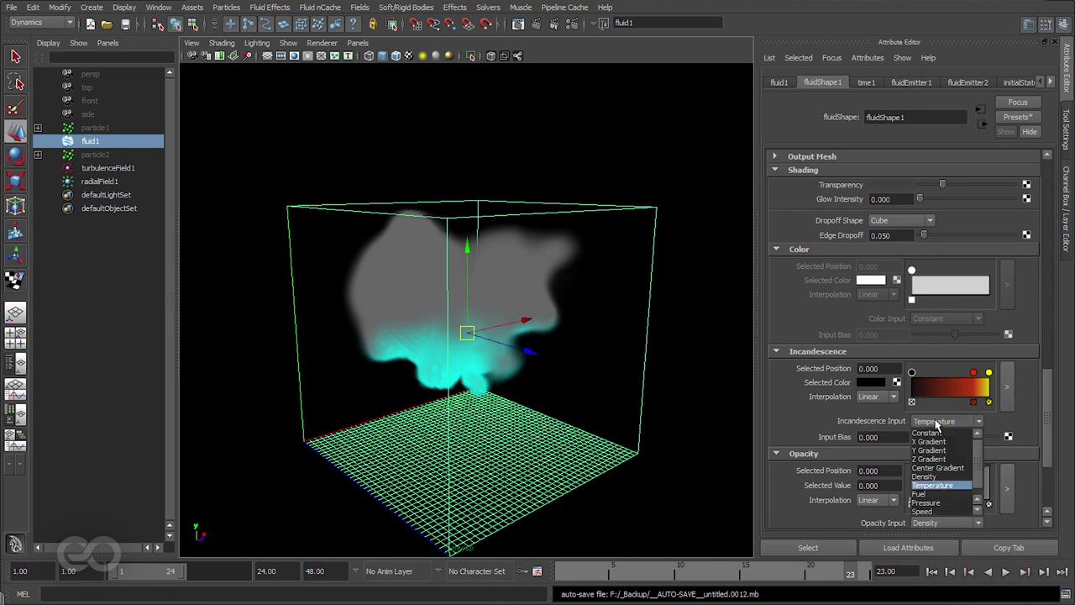
left_click(939, 466)
left_click_drag(372, 468, 523, 428, "alt")
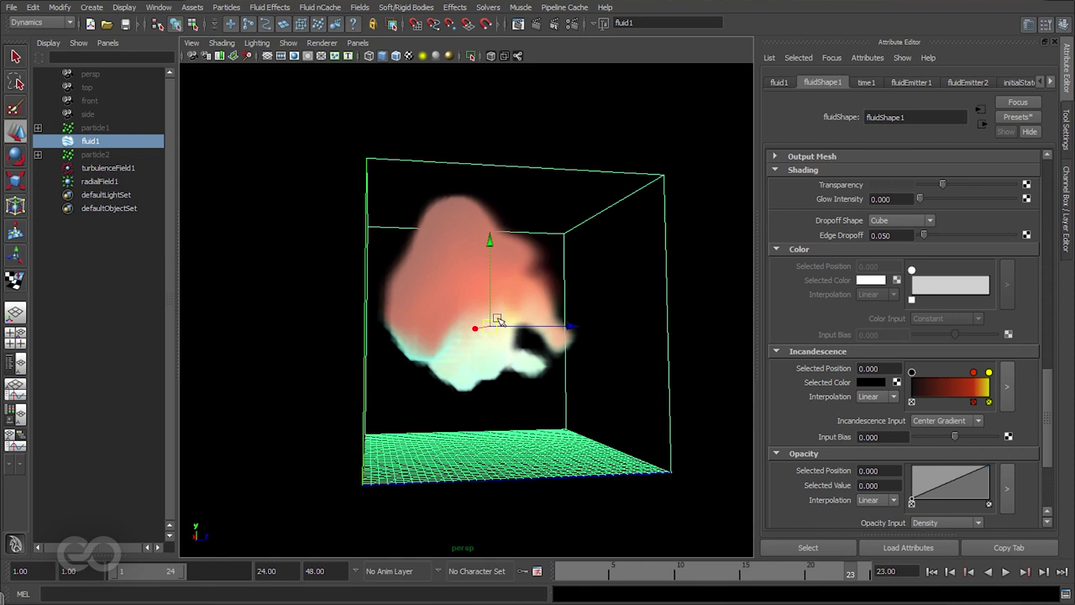
left_click_drag(533, 361, 460, 384, "alt")
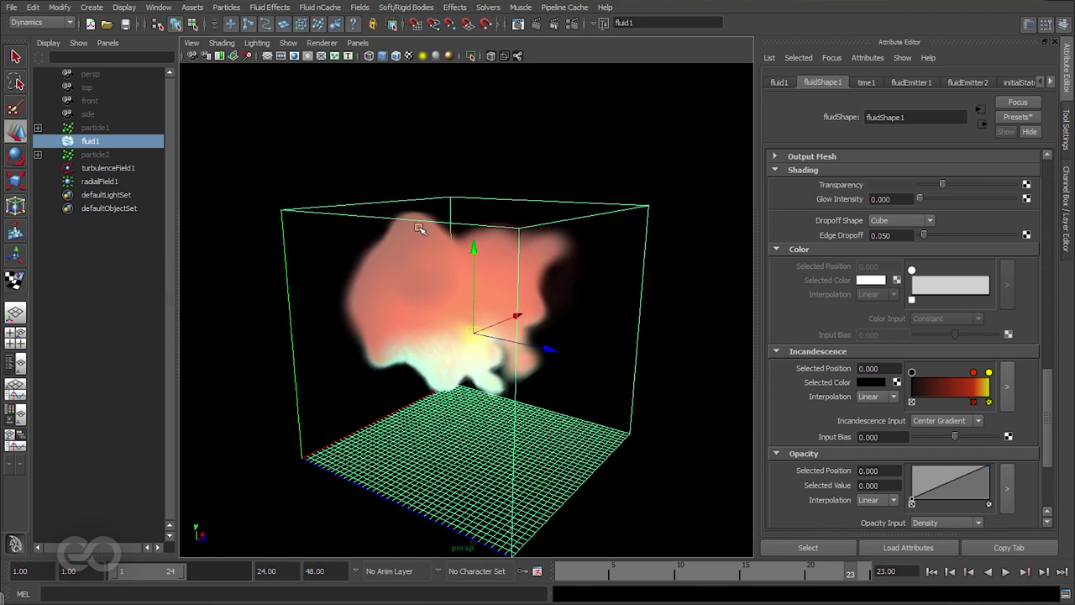
left_click(943, 420)
left_click(952, 480)
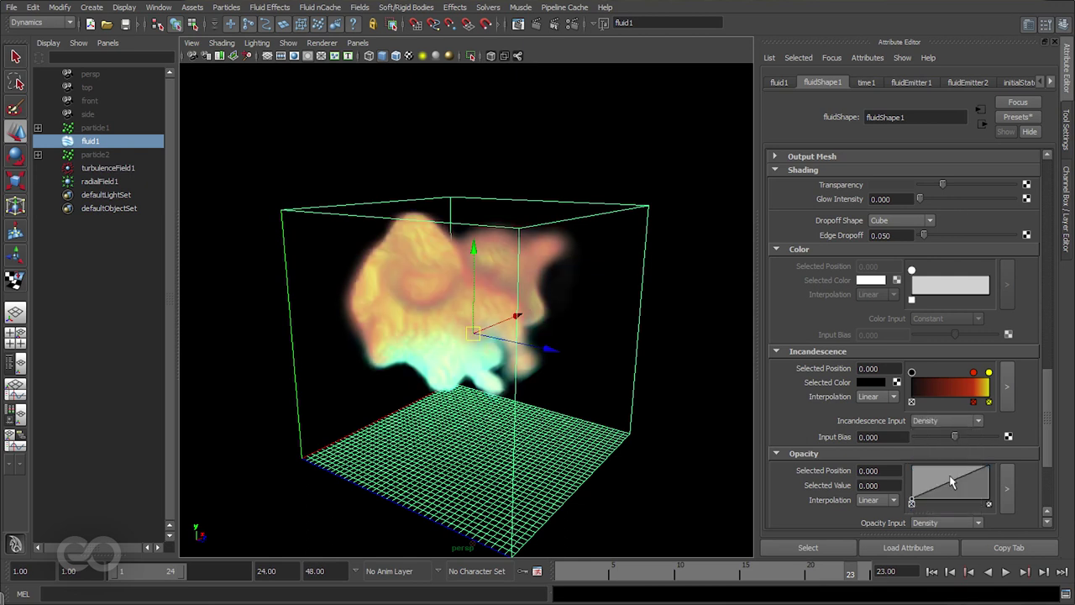
mouse_move(458, 387)
left_mouse_down("alt")
mouse_move(631, 358)
mouse_move(409, 349)
mouse_move(450, 369)
left_mouse_up("alt")
mouse_move(974, 373)
left_mouse_down()
mouse_move(932, 373)
mouse_move(972, 372)
mouse_move(958, 373)
left_mouse_up()
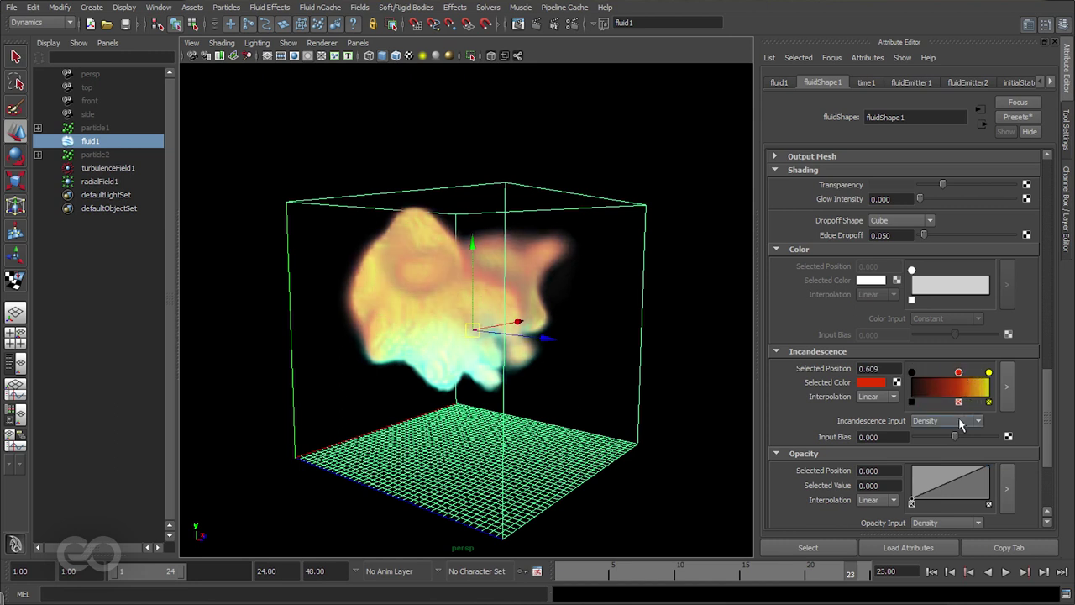
left_click_drag(955, 437, 930, 442)
scroll(797, 409, "down", 5)
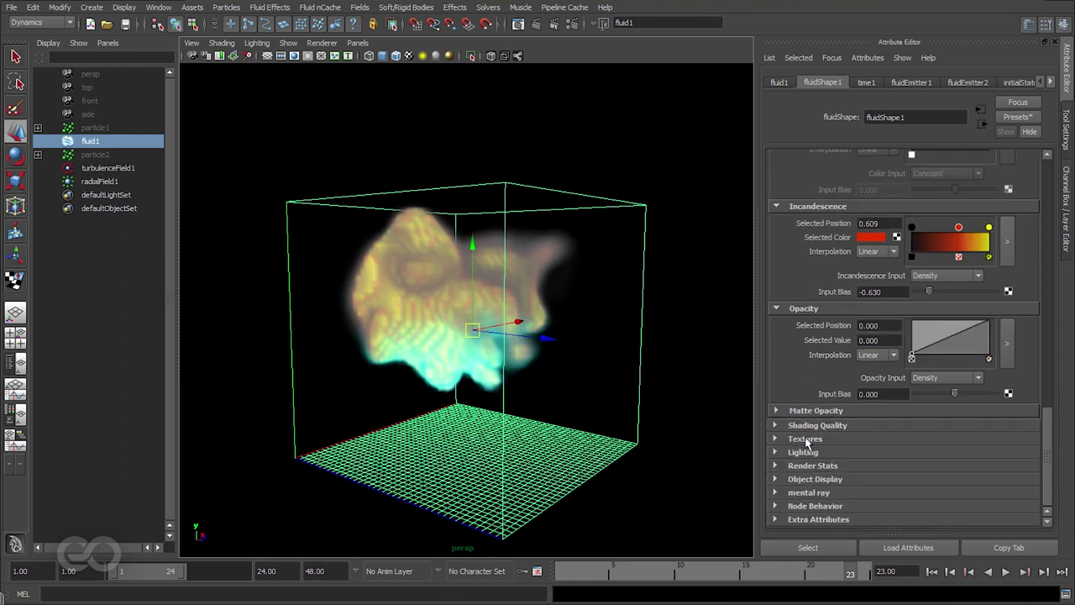
Enable Texture Incandescence with Perlin Noise at Incand Tex Gain 1.000.
left_click(806, 440)
scroll(811, 441, "down", 4)
left_click(884, 305)
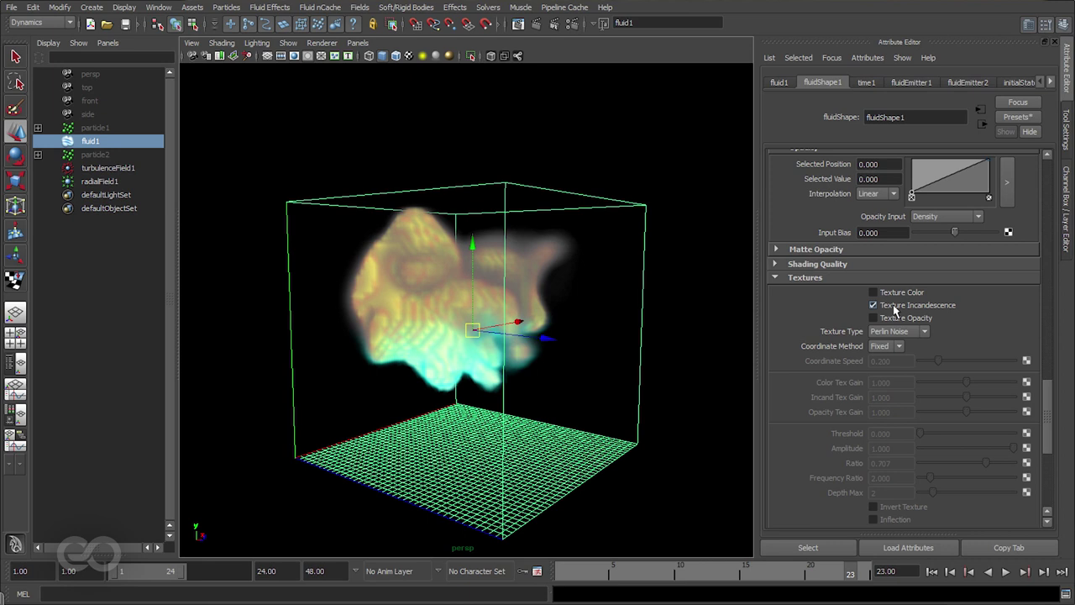
left_click(408, 55)
left_click_drag(351, 331, 387, 363, "alt")
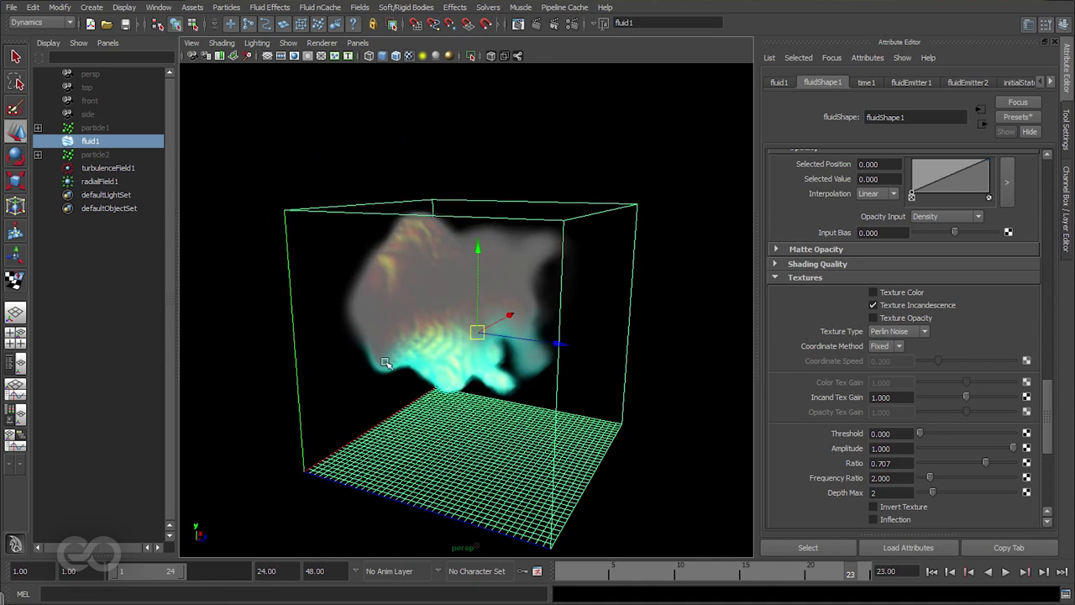
Reshape the opacity ramp into an S-curve: low near 0.26, rising to about 0.95 near 0.57.
left_click(1007, 186)
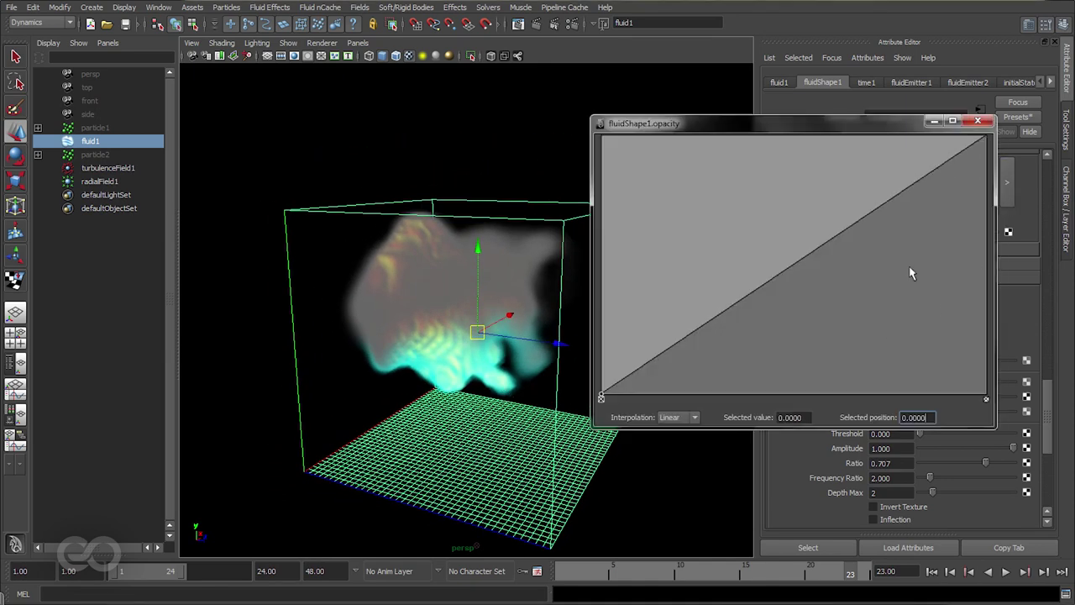
left_click_drag(798, 270, 777, 164)
left_click_drag(692, 294, 702, 367)
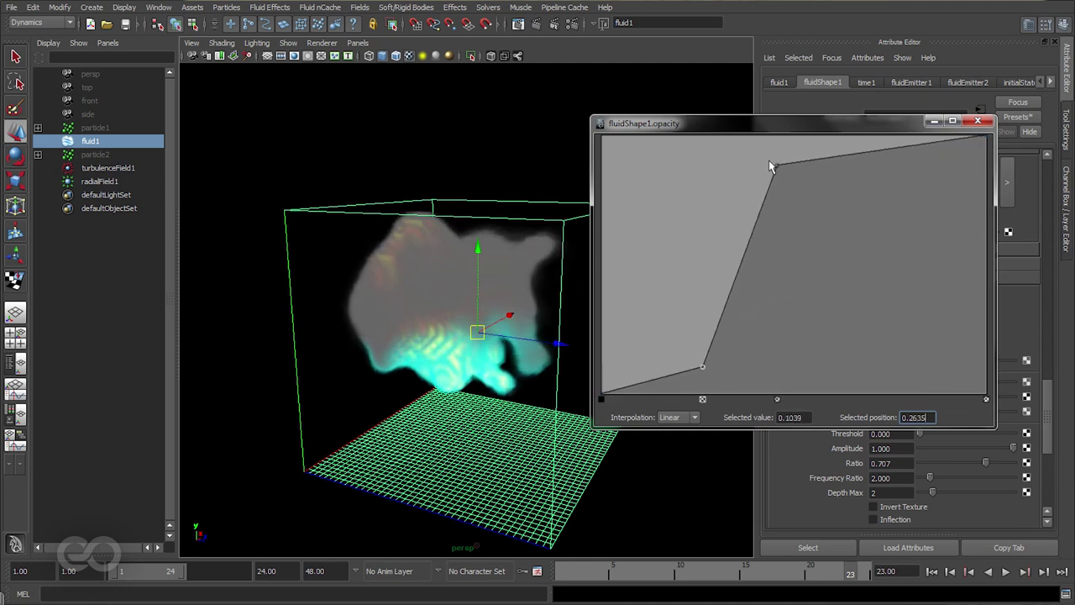
left_click_drag(777, 167, 819, 150)
left_click_drag(704, 373, 703, 375)
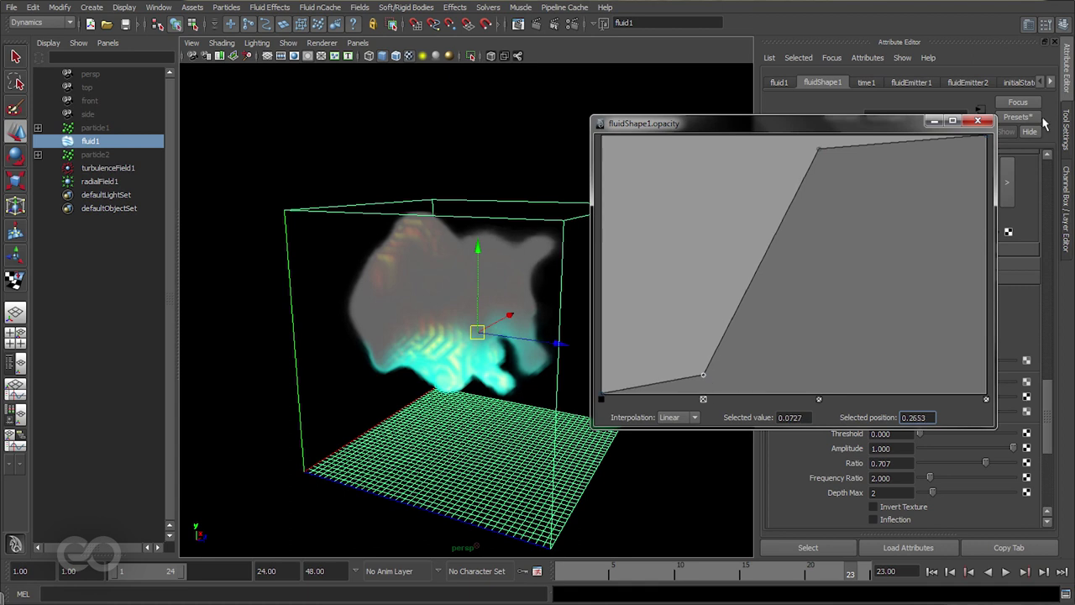
left_click(978, 122)
scroll(810, 315, "up", 15)
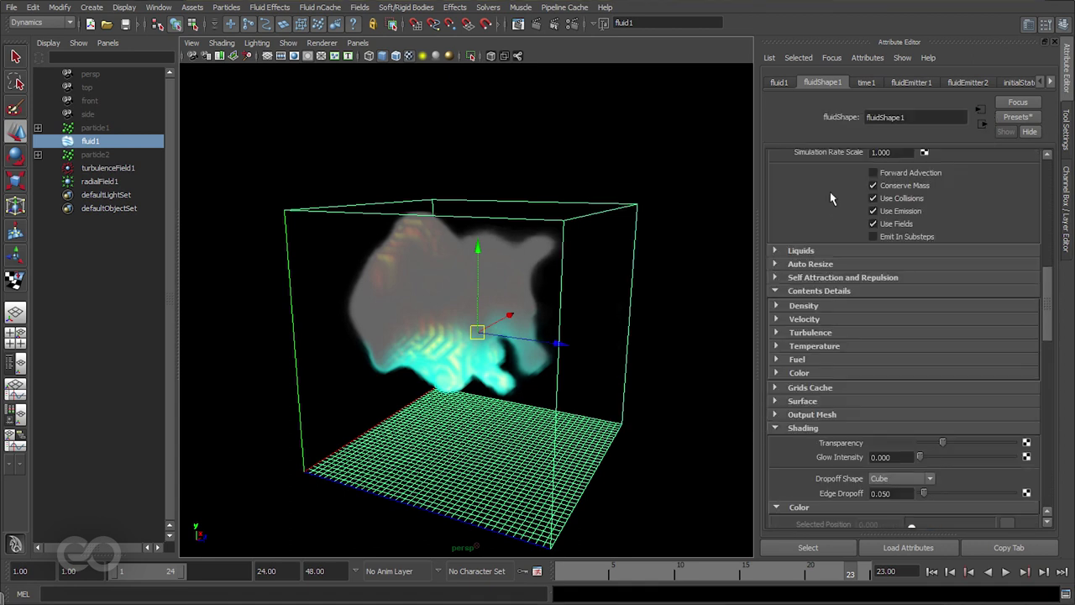
Lower the fluid's Density Scale from 0.415 to 0.267, then scroll down to the Textures section.
scroll(815, 435, "up", 2)
left_click(805, 346)
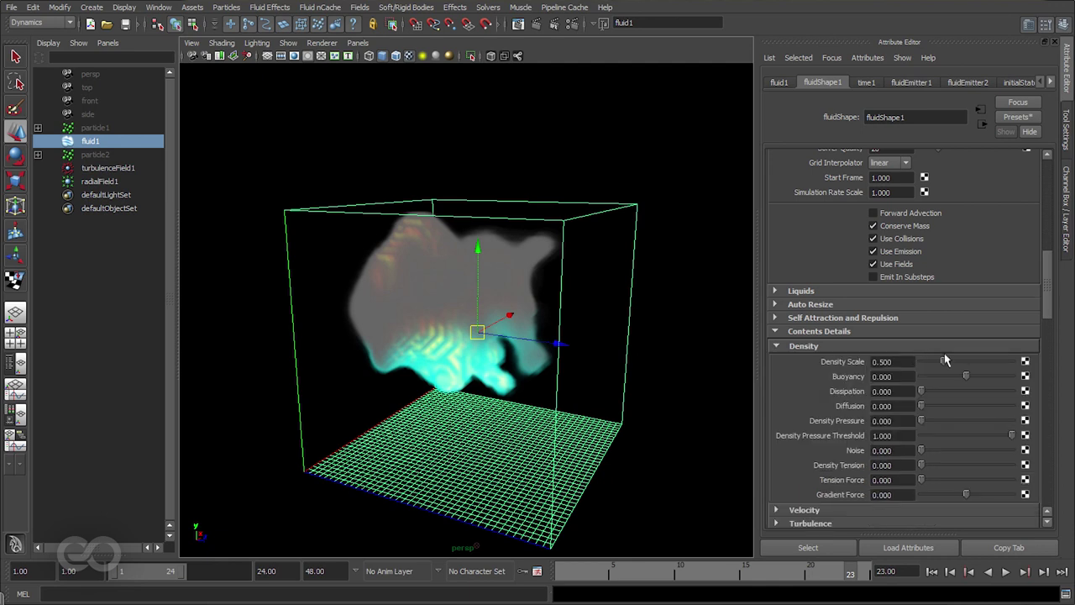
mouse_move(943, 361)
left_mouse_down()
mouse_move(928, 366)
mouse_move(964, 363)
mouse_move(938, 363)
left_mouse_up()
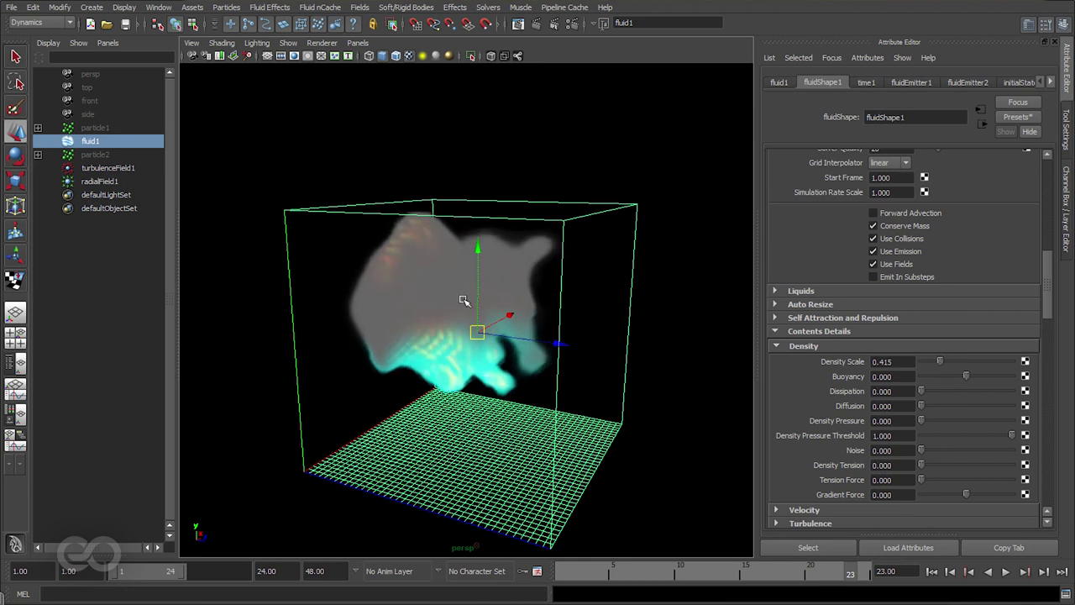
left_click_drag(365, 336, 454, 352, "alt")
right_click_drag(453, 353, 641, 321, "alt")
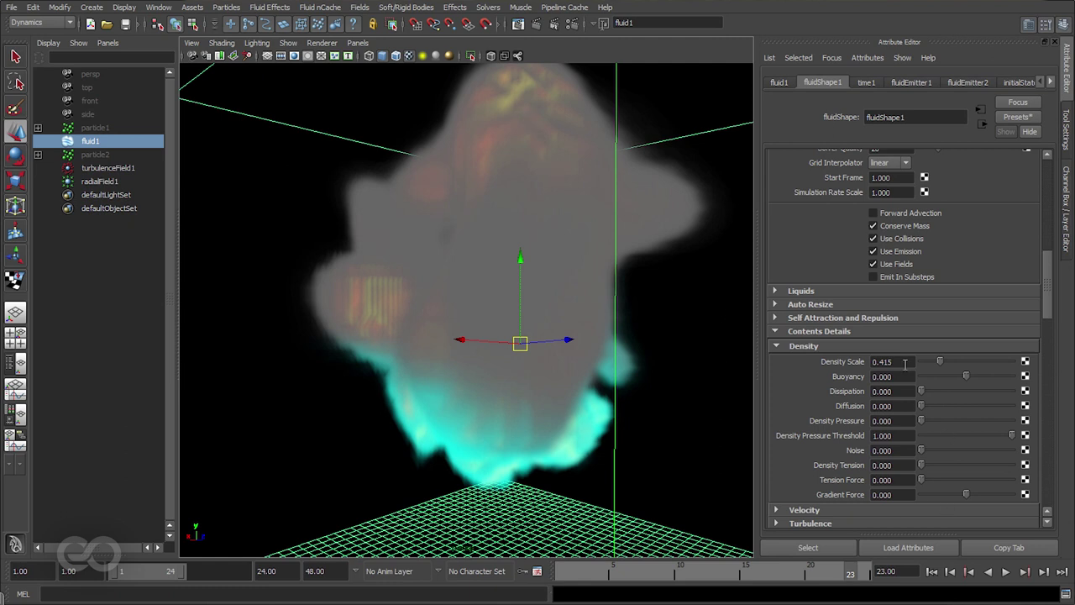
left_click_drag(511, 339, 375, 378, "alt")
scroll(876, 383, "down", 10)
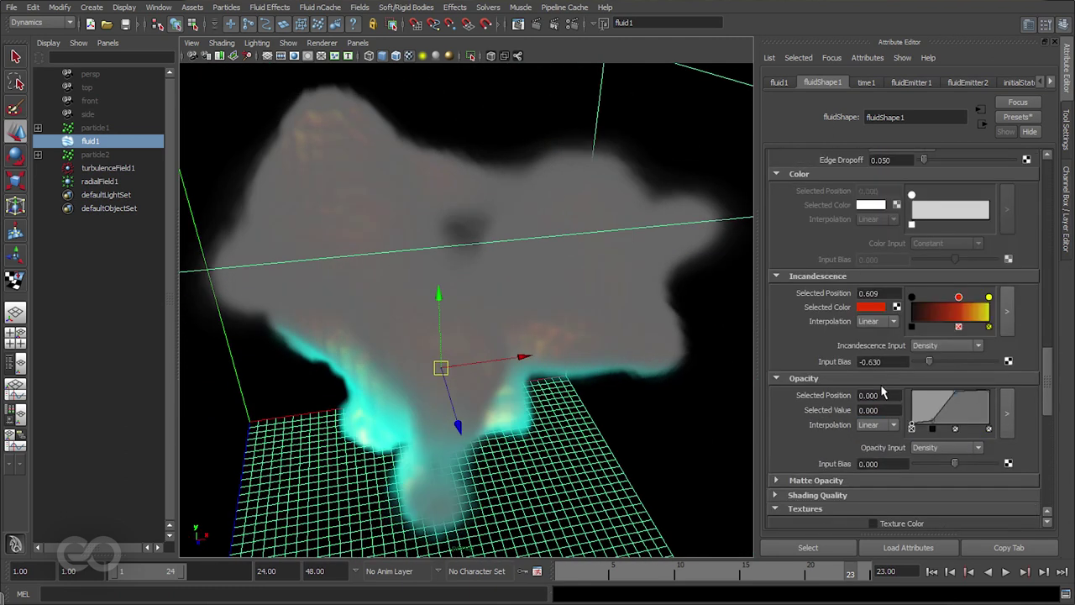
scroll(776, 378, "up", 8)
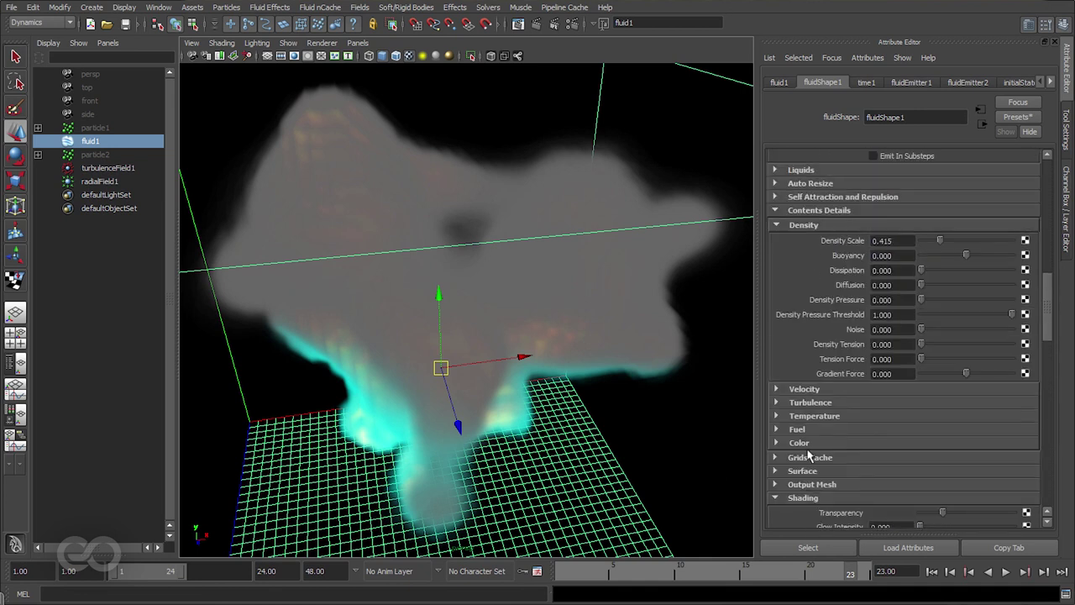
mouse_move(937, 242)
left_mouse_down()
mouse_move(924, 242)
mouse_move(940, 242)
left_mouse_up()
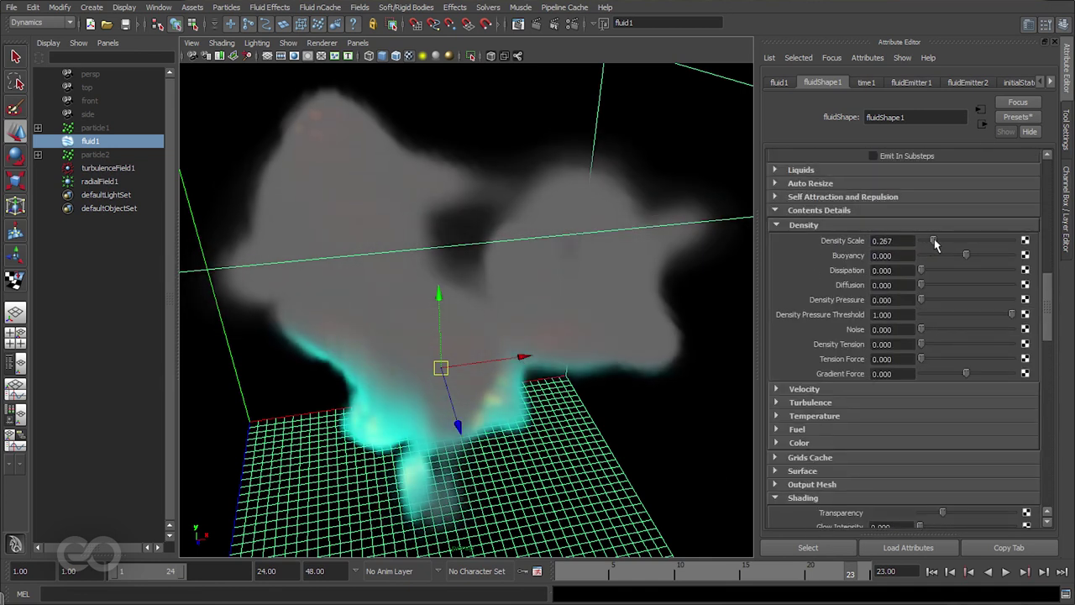
scroll(840, 353, "down", 10)
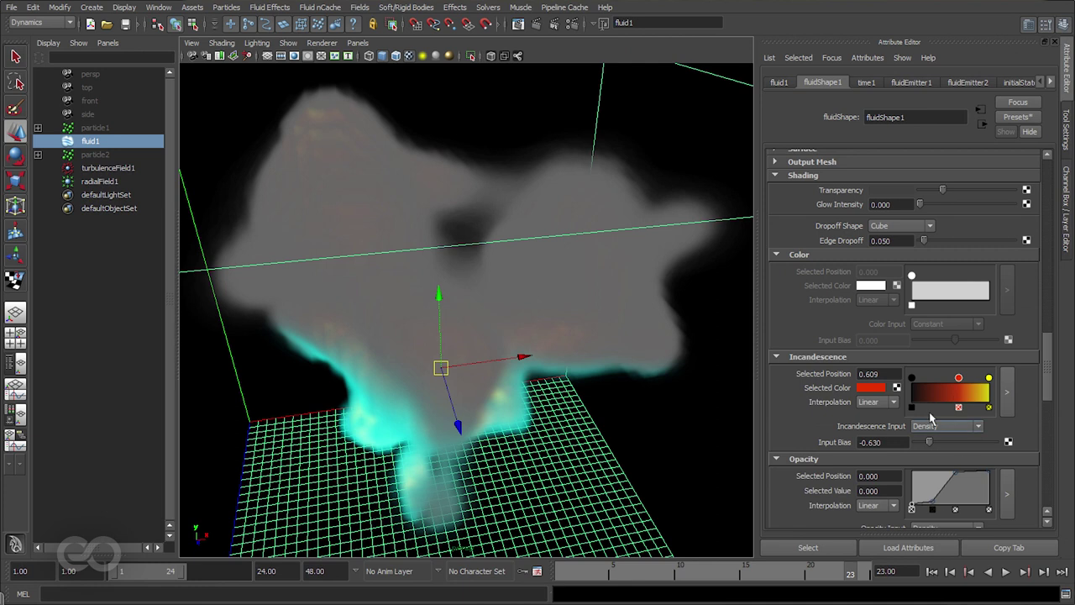
scroll(842, 328, "down", 3)
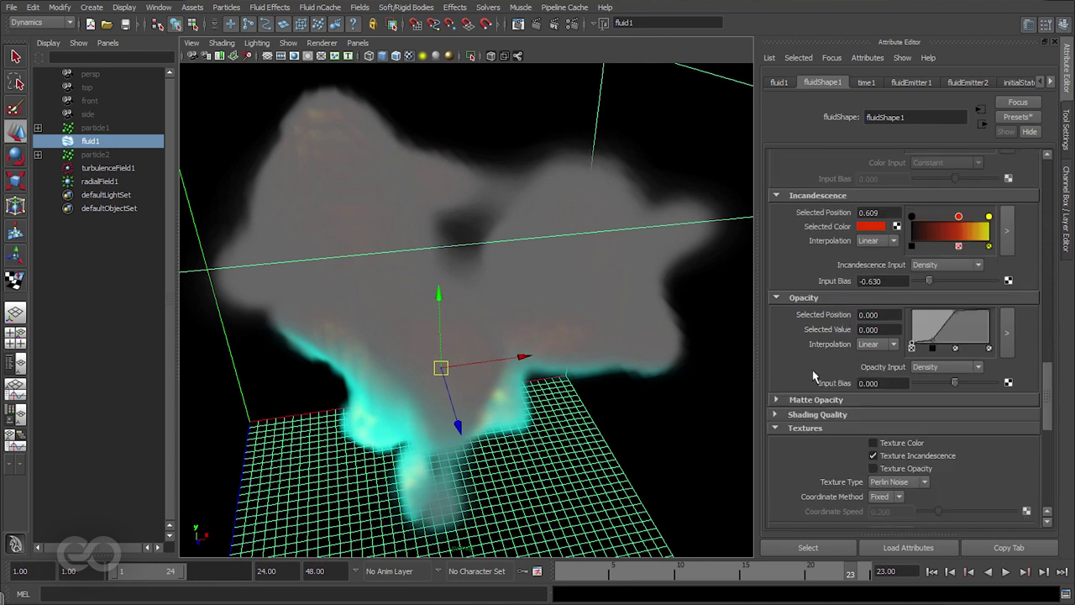
scroll(812, 366, "down", 4)
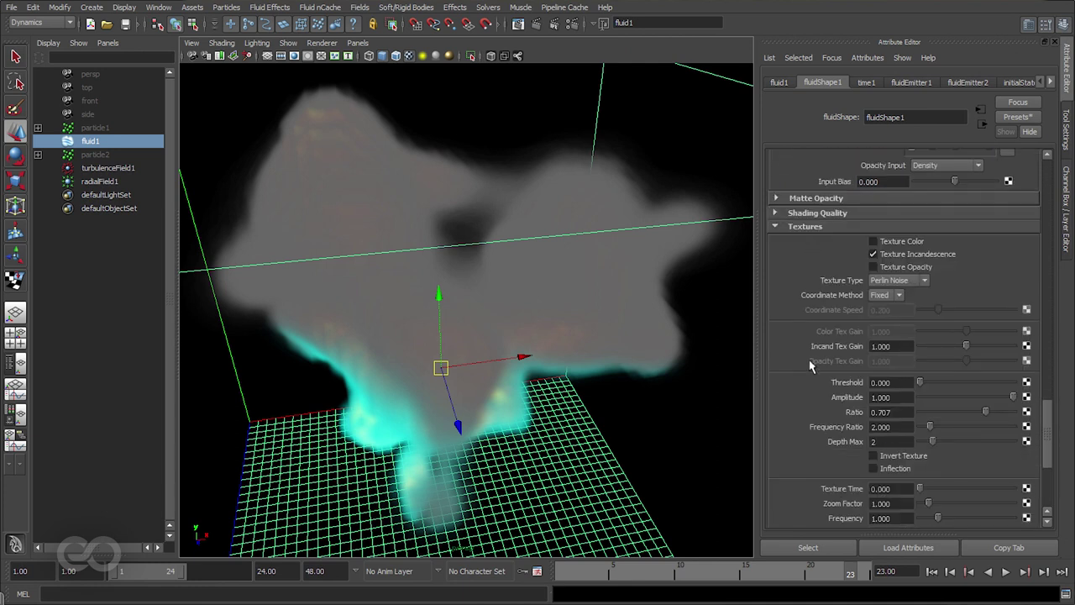
Enable Texture Opacity at Opacity Tex Gain 1.000 and rewind to frame 1.
left_click(873, 268)
mouse_move(594, 367)
left_mouse_down("alt")
mouse_move(546, 374)
mouse_move(577, 379)
left_mouse_up("alt")
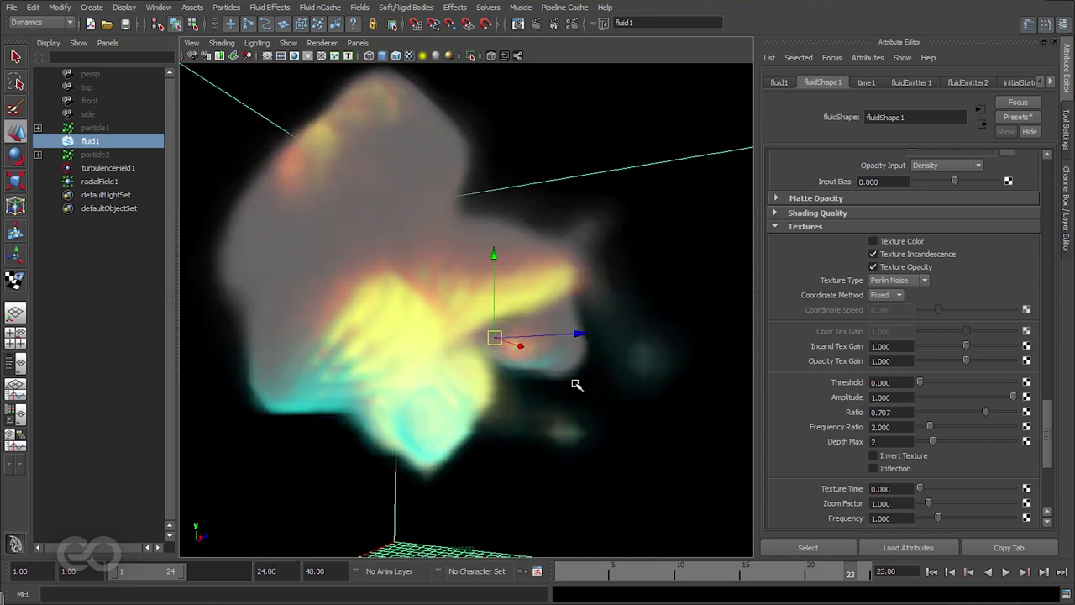
key("f")
left_click_drag(383, 308, 394, 319, "alt")
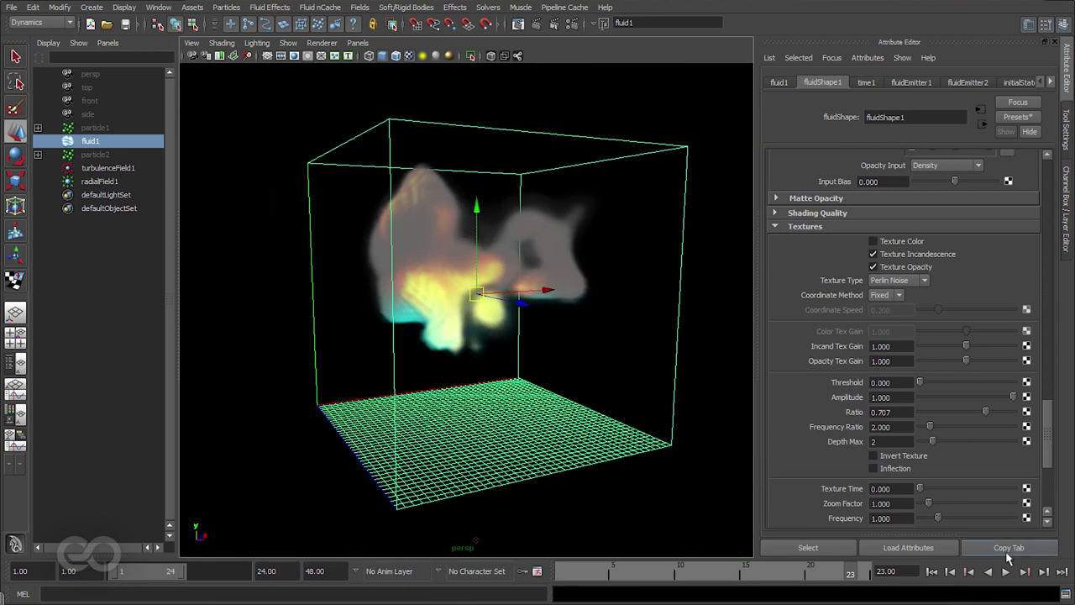
left_click(932, 571)
Add a new point at the start of the Incandescence ramp.
left_click_drag(491, 269, 455, 255, "alt")
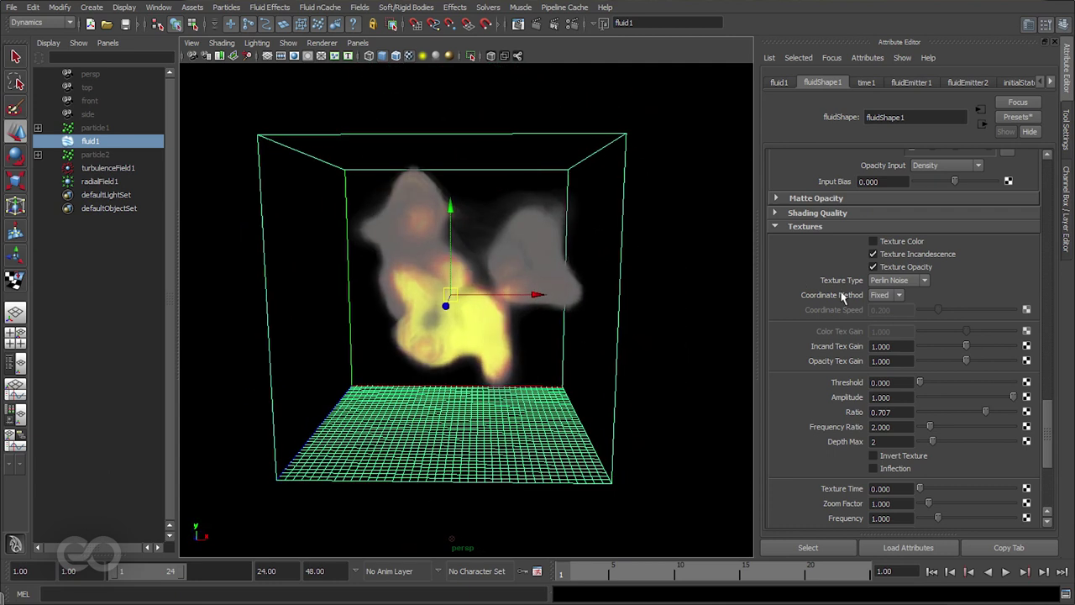
scroll(843, 295, "up", 6)
left_click(913, 339)
Colour the new left incandescence ramp point cyan-green, with Hue 146.
left_click(872, 348)
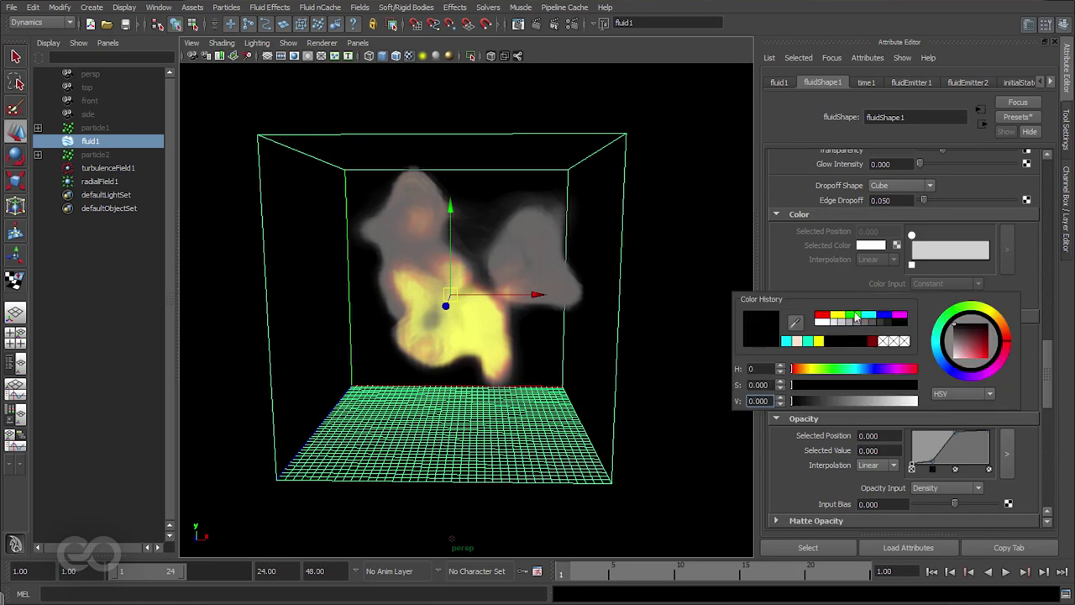
left_click(855, 315)
left_click_drag(845, 376, 834, 403)
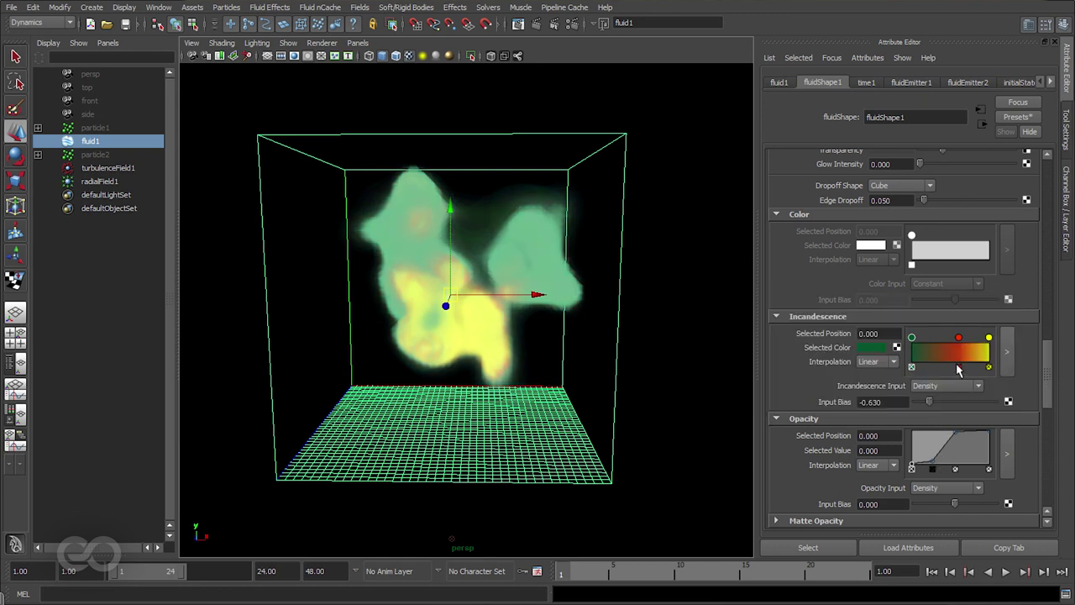
Replace the red incandescence ramp point with a black midpoint near 0.496.
left_click(958, 367)
left_click(950, 357)
left_click(869, 355)
left_click_drag(851, 395, 789, 395)
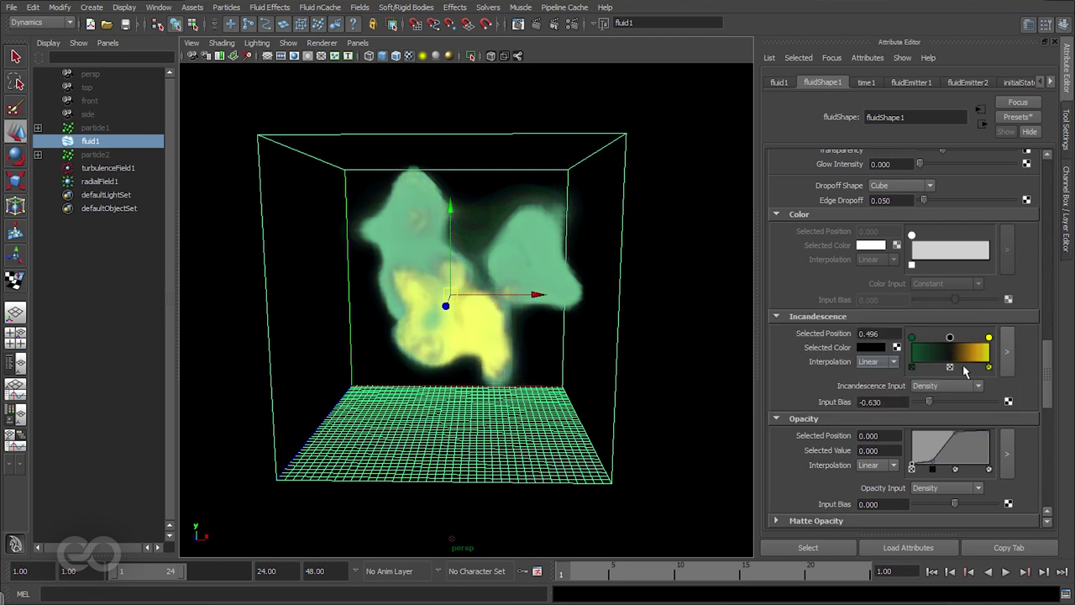
scroll(810, 364, "down", 10)
left_click_drag(705, 369, 644, 367, "alt")
scroll(813, 356, "down", 5)
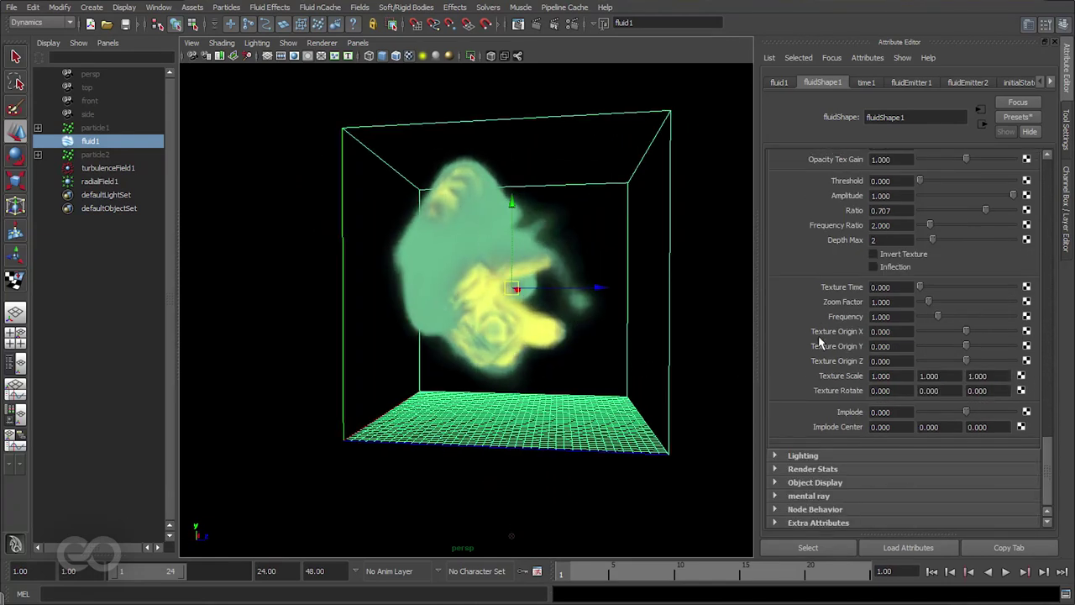
Enable Self Shadow at Shadow Opacity 0.500 and raise Shadow Diffusion to 4.196.
left_click(840, 453)
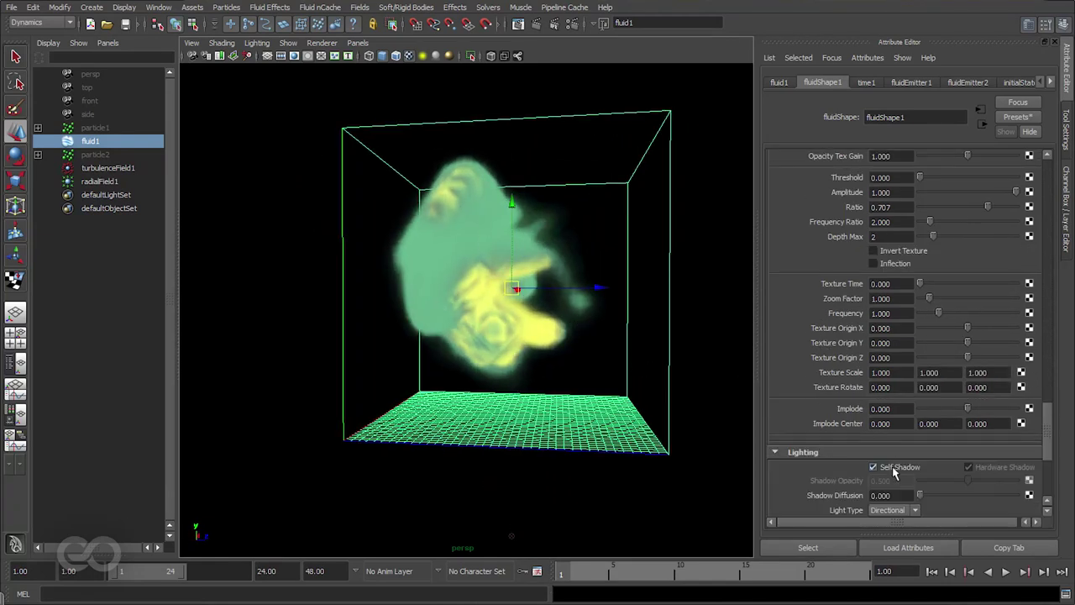
left_click(894, 471)
left_click_drag(597, 331, 488, 307, "alt")
right_click_drag(488, 307, 632, 330, "alt")
right_click_drag(379, 206, 650, 273, "alt")
left_click_drag(651, 273, 506, 308, "alt")
scroll(809, 368, "down", 4)
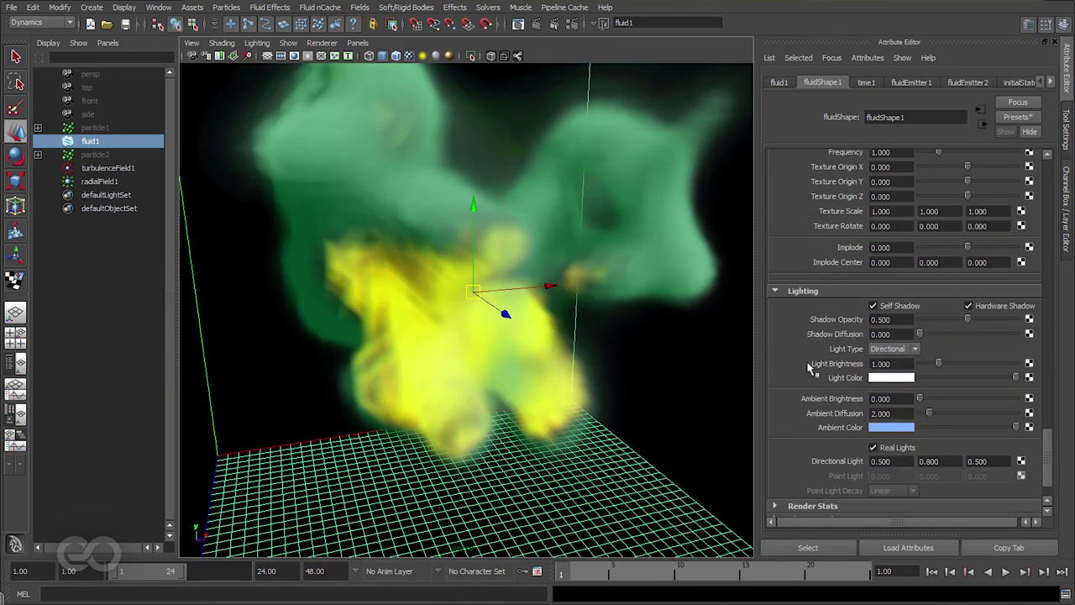
left_click_drag(920, 334, 926, 342)
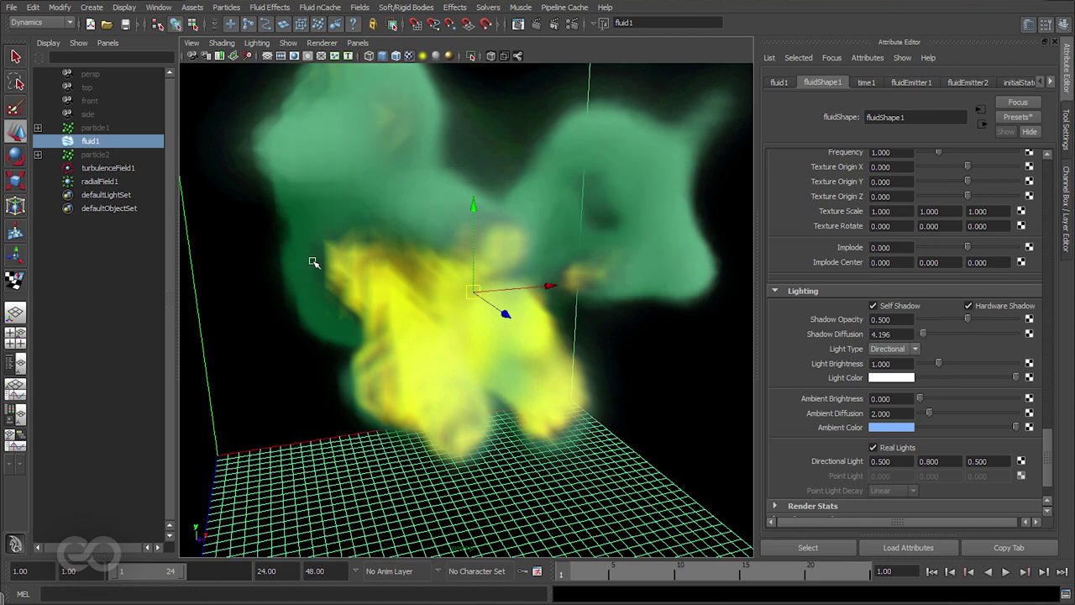
Raise the noise texture's Depth Max to 4 in the Textures section.
scroll(798, 399, "up", 8)
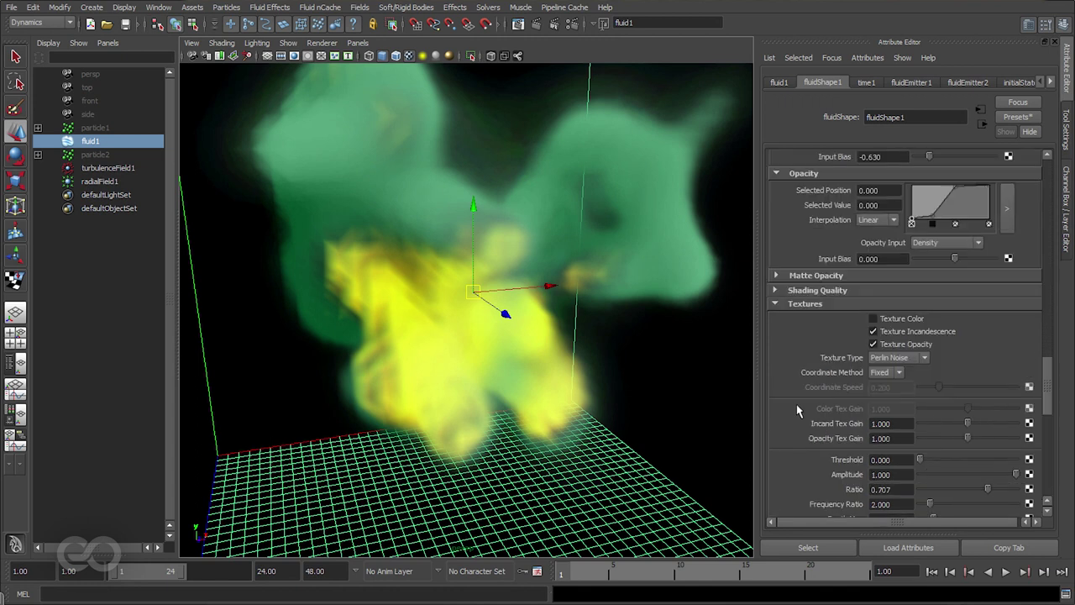
scroll(797, 346, "down", 3)
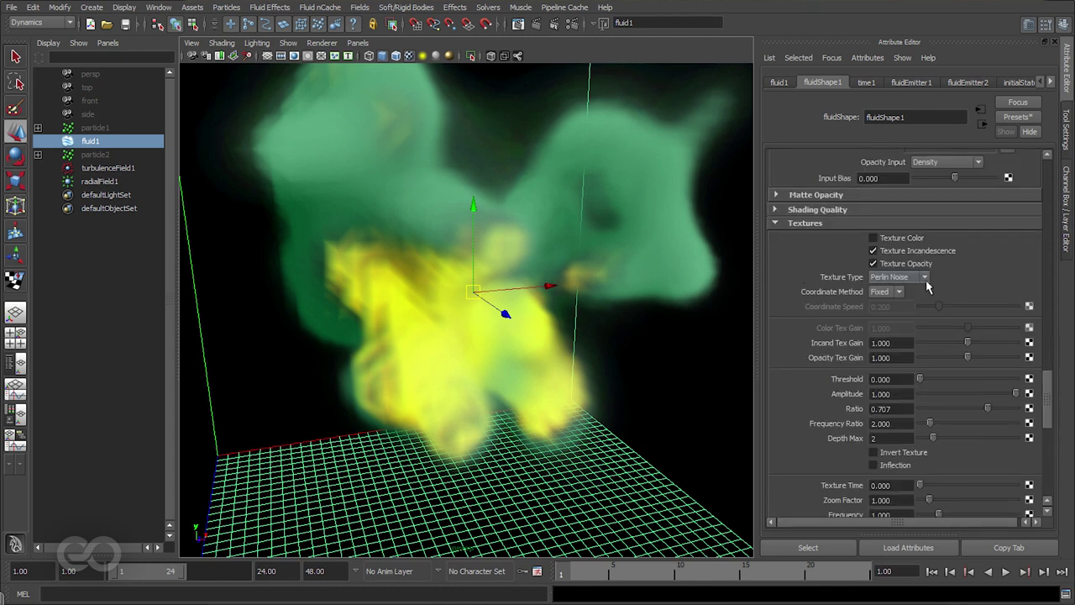
left_click_drag(933, 438, 960, 445)
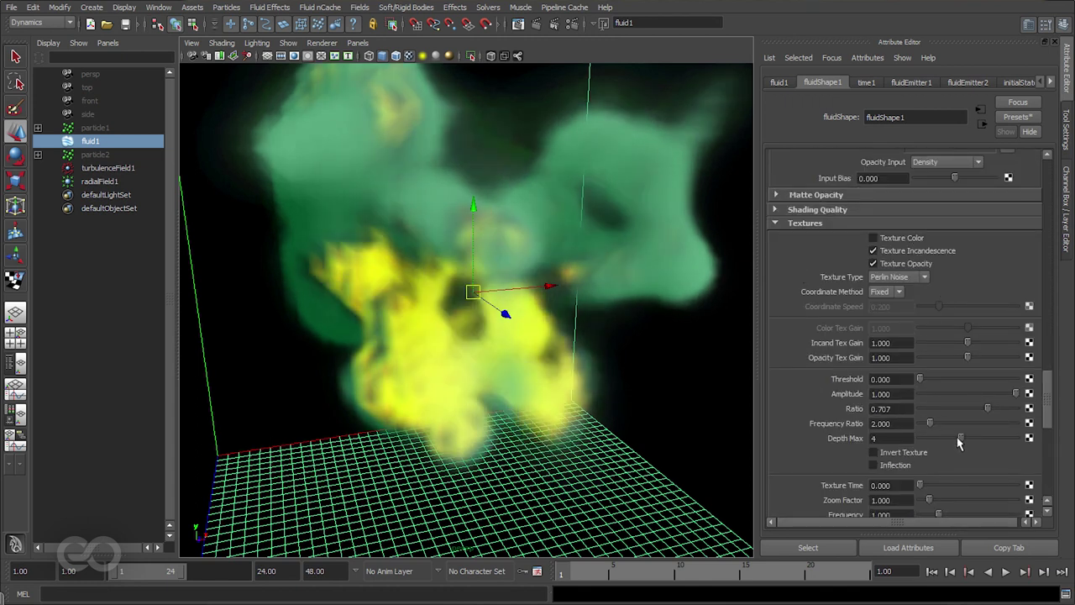
scroll(434, 394, "down", 3)
Play the simulation to frame 20 and orbit in close to inspect the smoke.
left_click_drag(499, 319, 493, 342, "alt")
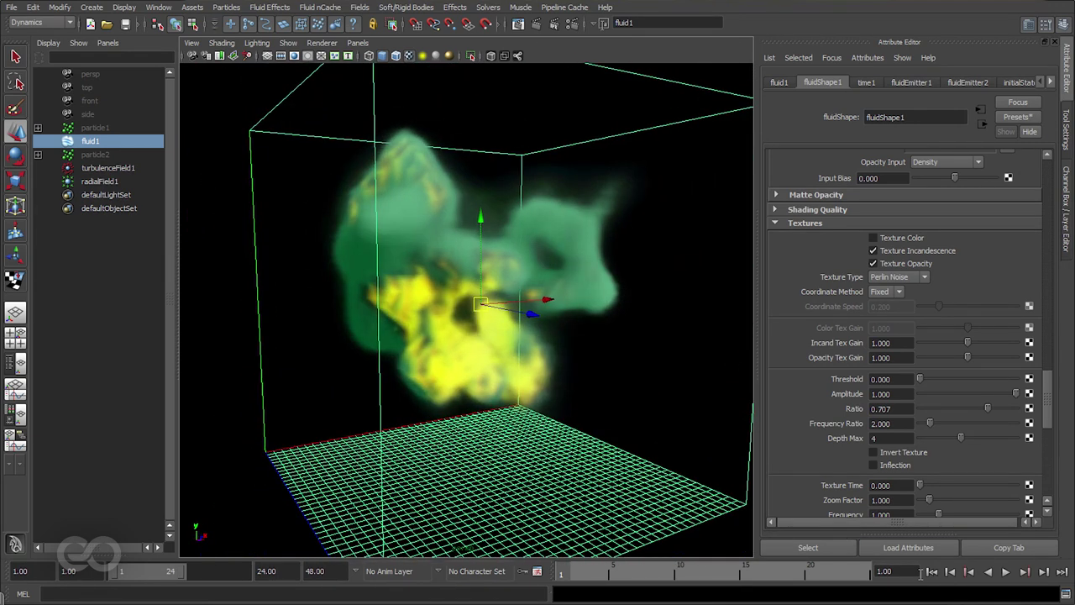
left_click(1005, 572)
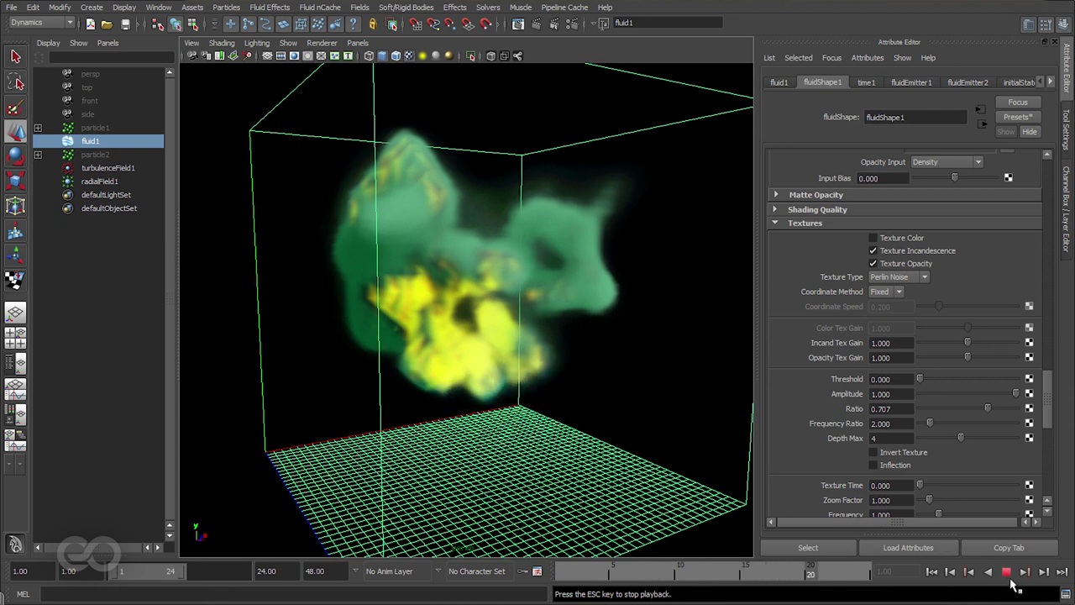
key("Escape")
left_click_drag(723, 538, 638, 470, "alt")
right_click_drag(638, 470, 453, 366, "alt")
left_click_drag(641, 373, 544, 354, "alt")
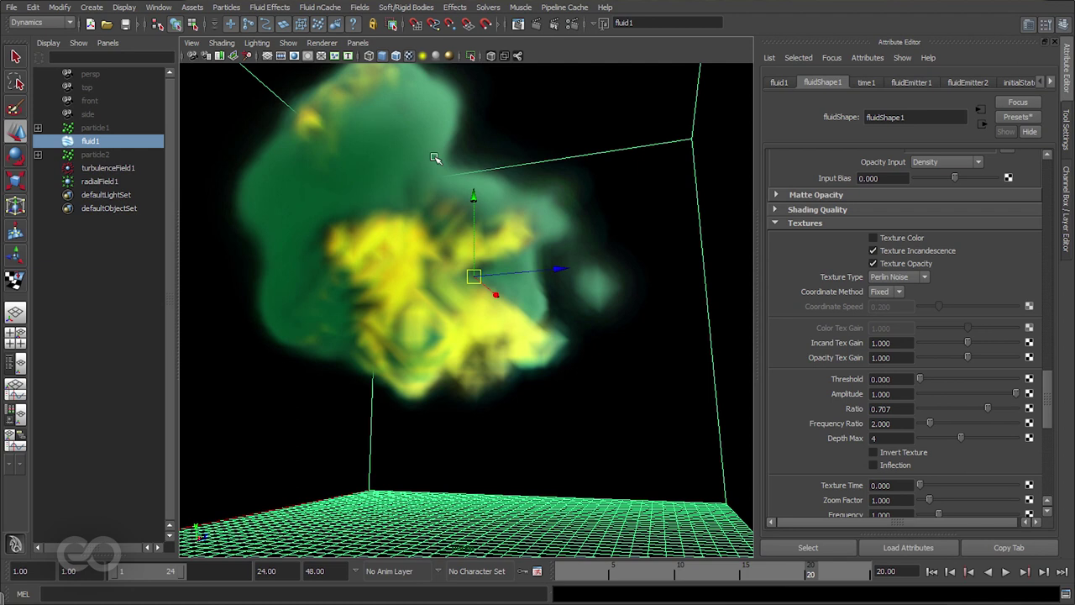
left_click(537, 24)
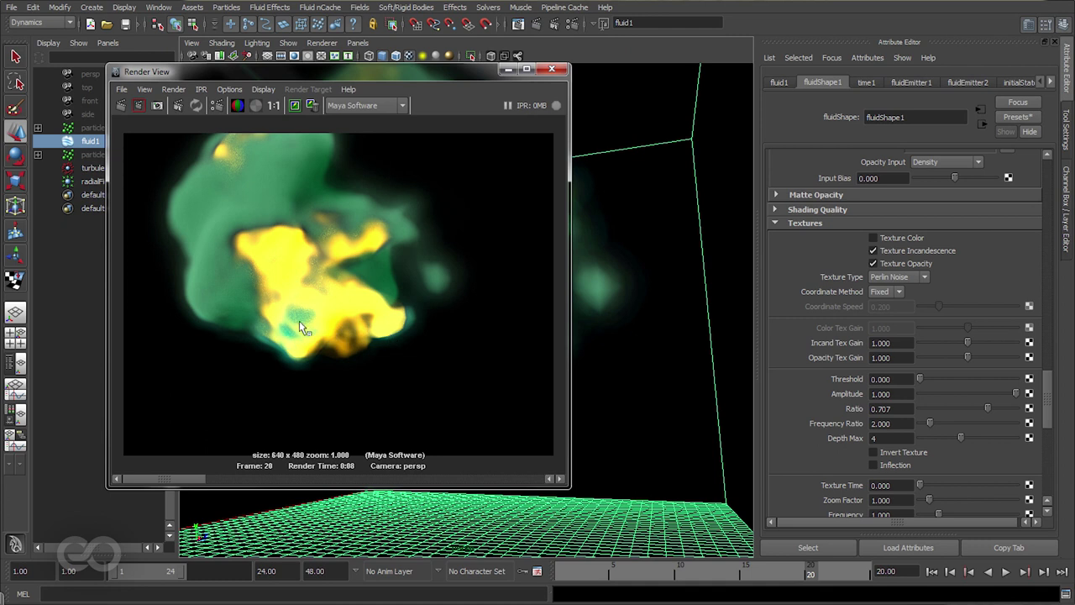
left_click(554, 70)
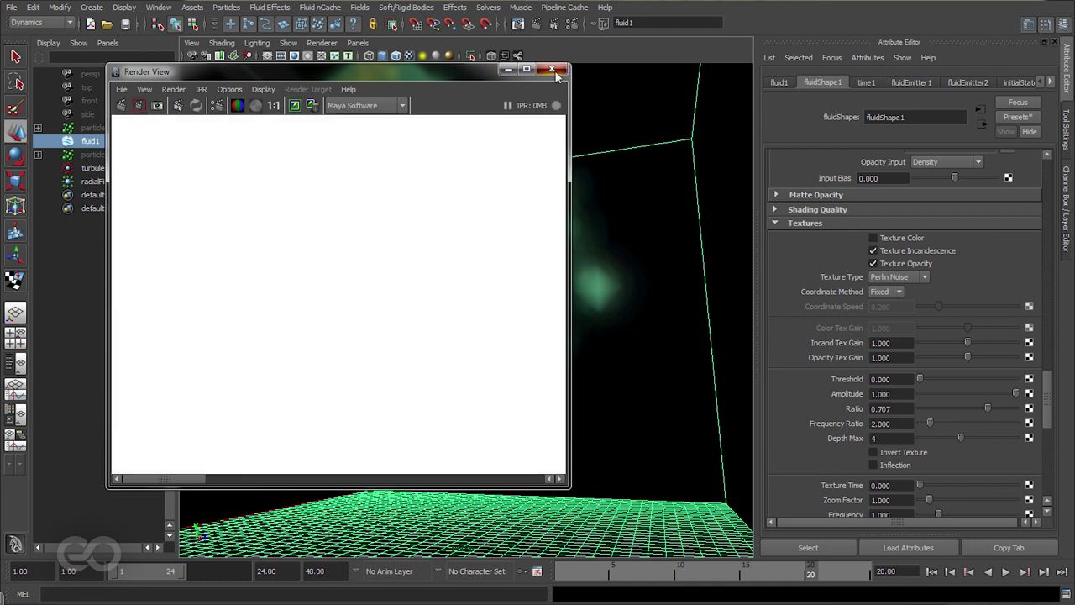
left_click_drag(463, 396, 576, 415, "alt")
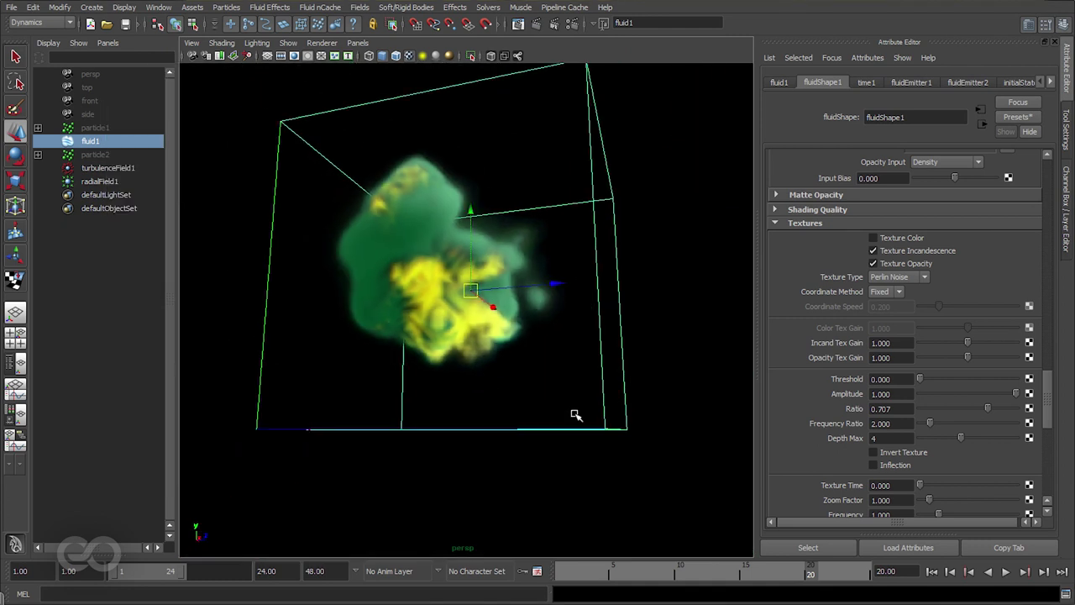
Reselect fluid1 and set fluidEmitter2's cyan Fluid Color value to 10.
left_click(92, 156)
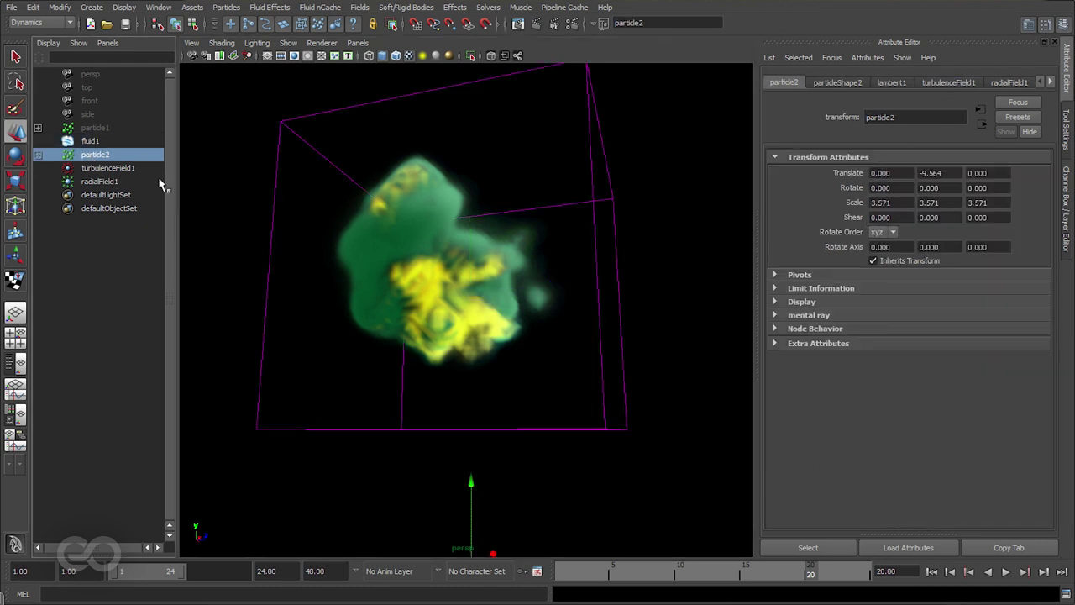
left_click(590, 411)
left_click(967, 81)
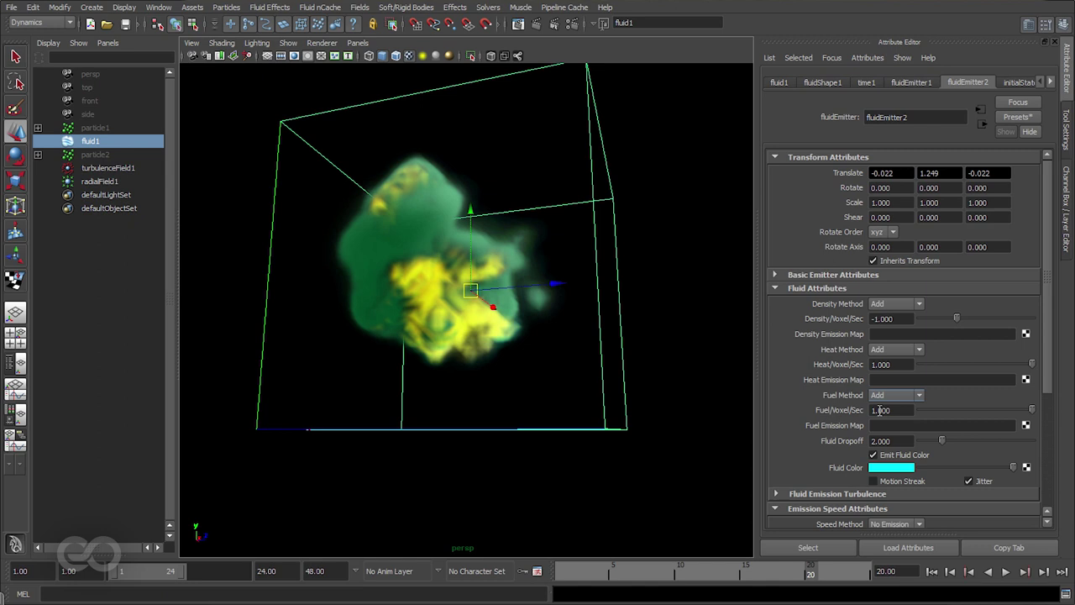
left_click(892, 469)
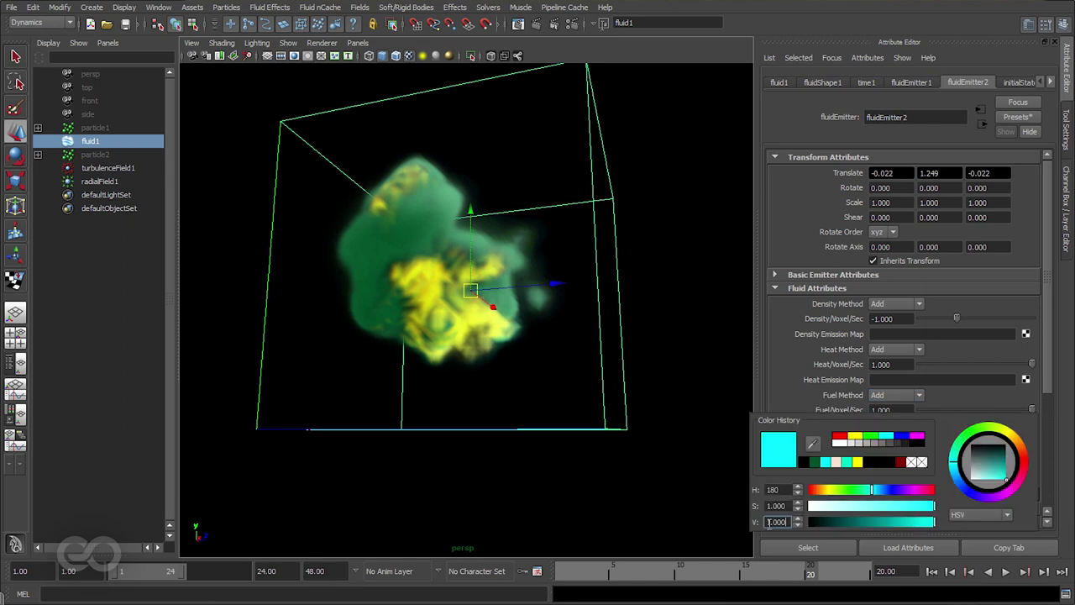
type("0")
key("Return")
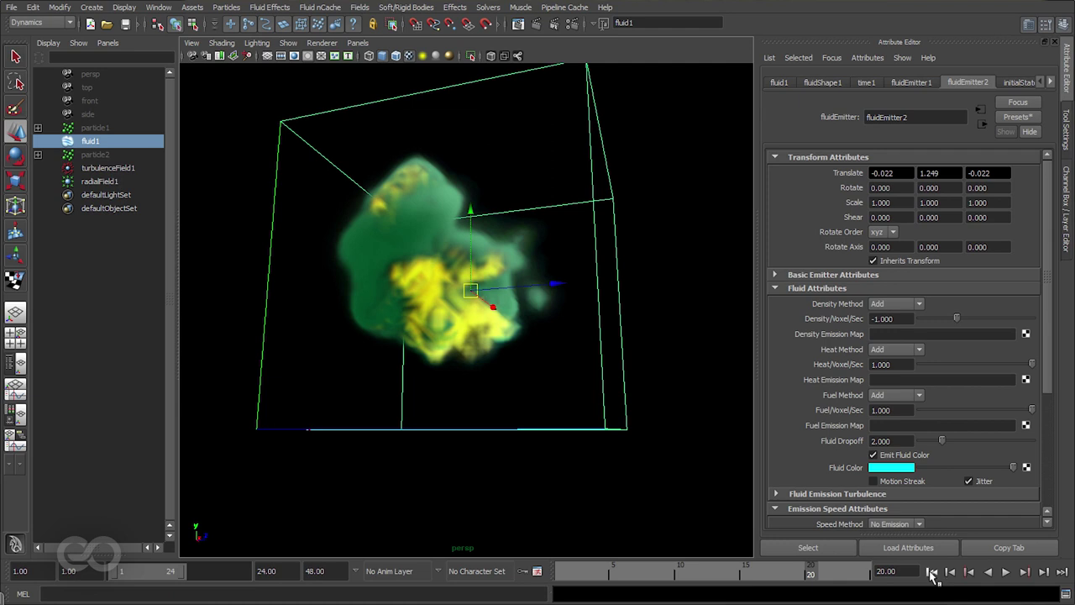
Replay the simulation from the first frame to frame 18 and orbit closer.
left_click(931, 571)
left_click(1006, 572)
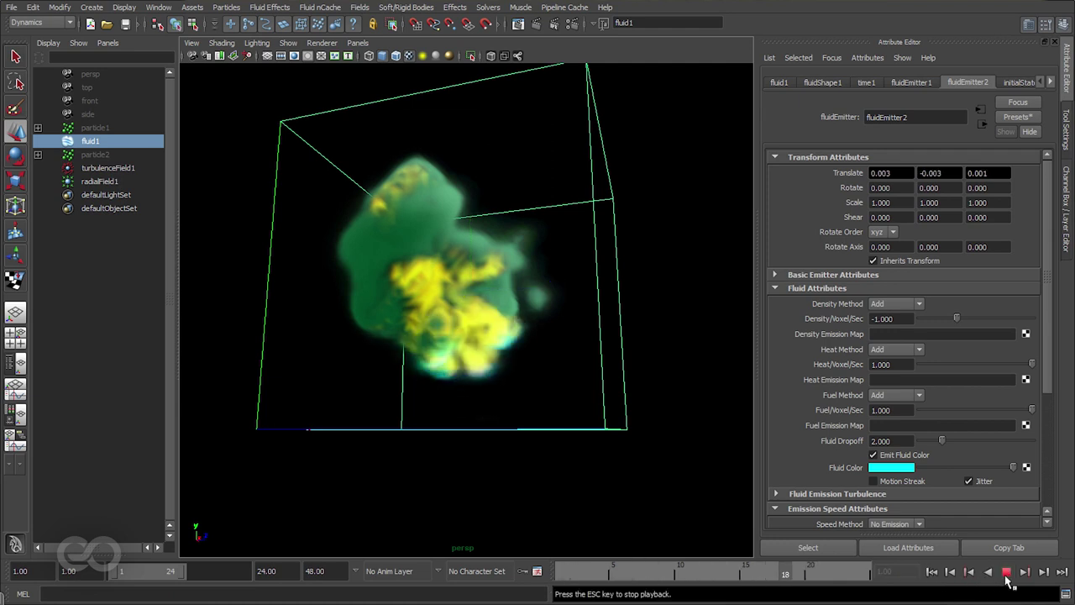
key("Escape")
left_click_drag(514, 342, 424, 358, "alt")
right_click_drag(424, 358, 467, 379, "alt")
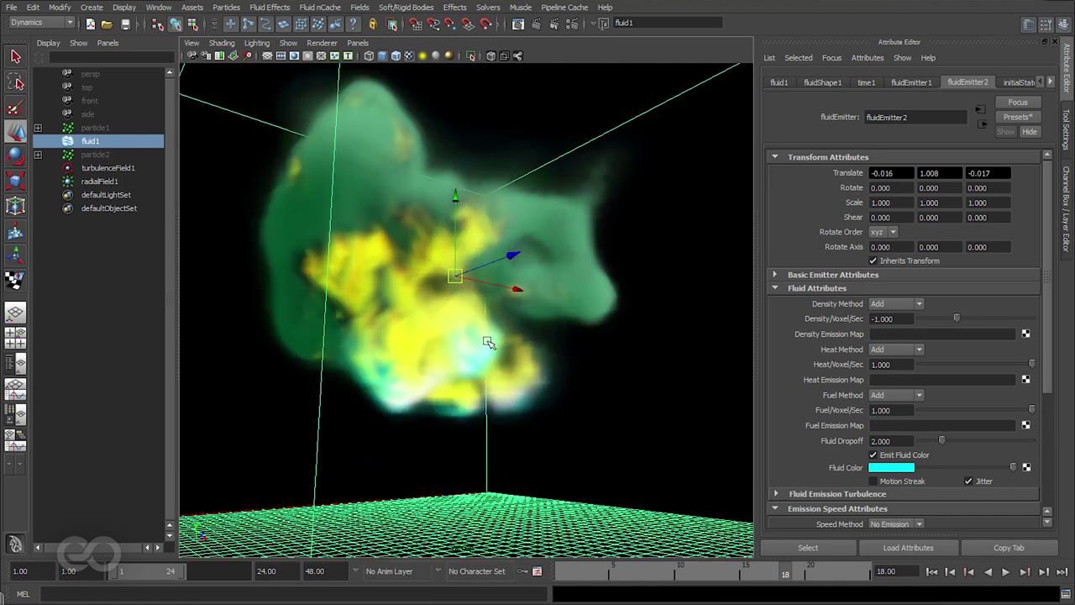
Render frame 18 with Maya Software, close the render, and bring up Fluid Effects.
left_click(537, 24)
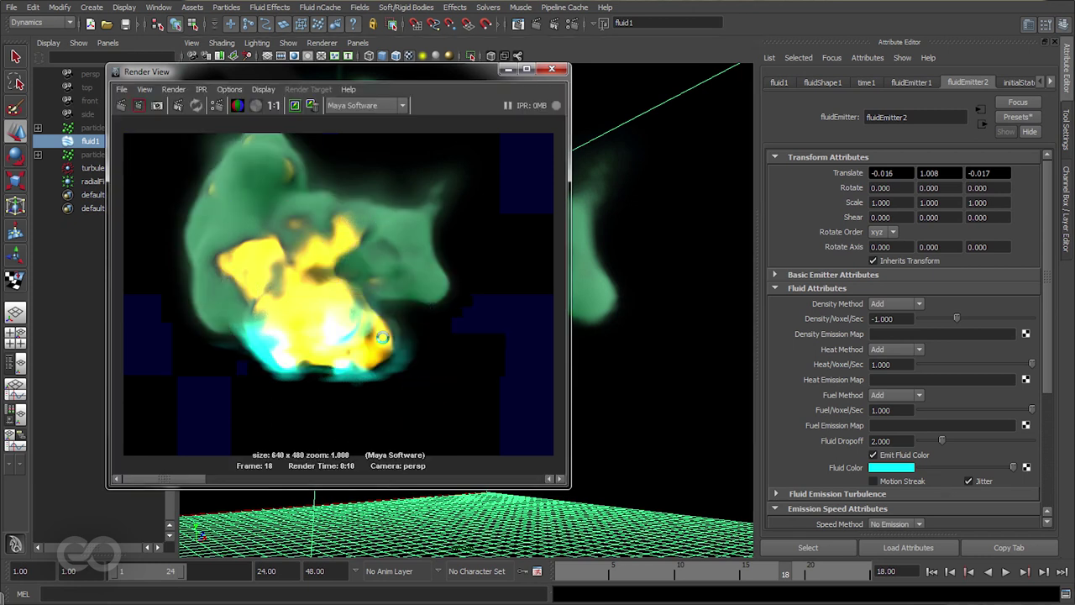
left_click(551, 69)
left_click_drag(610, 355, 414, 336, "alt")
left_click(266, 8)
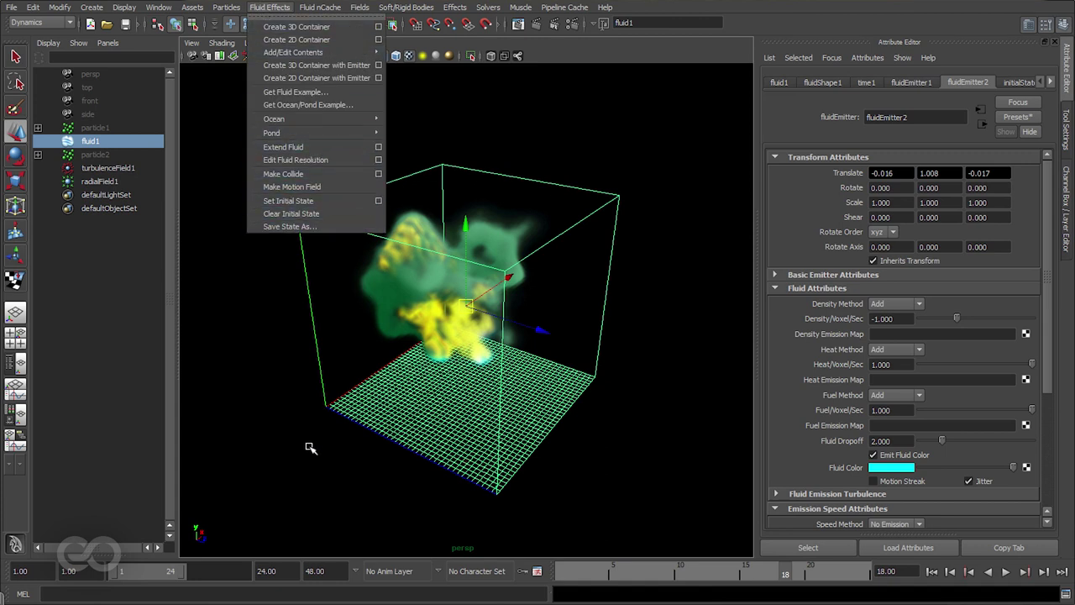
Reselect the fluid, show its fluidShape1 attributes, and orbit closer to the container.
left_click(332, 473)
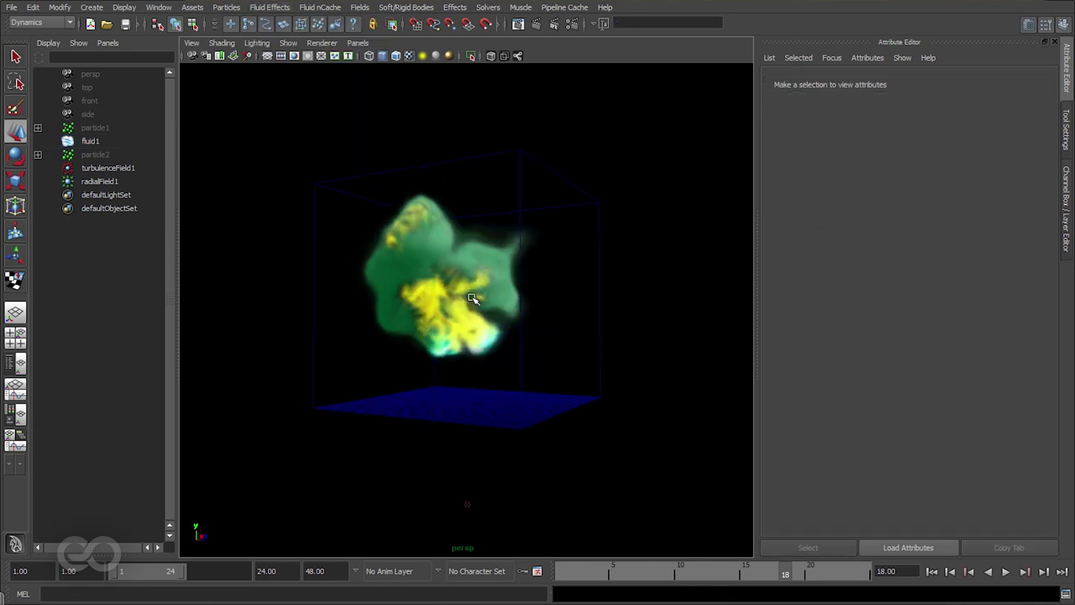
left_click(509, 320)
left_click(822, 82)
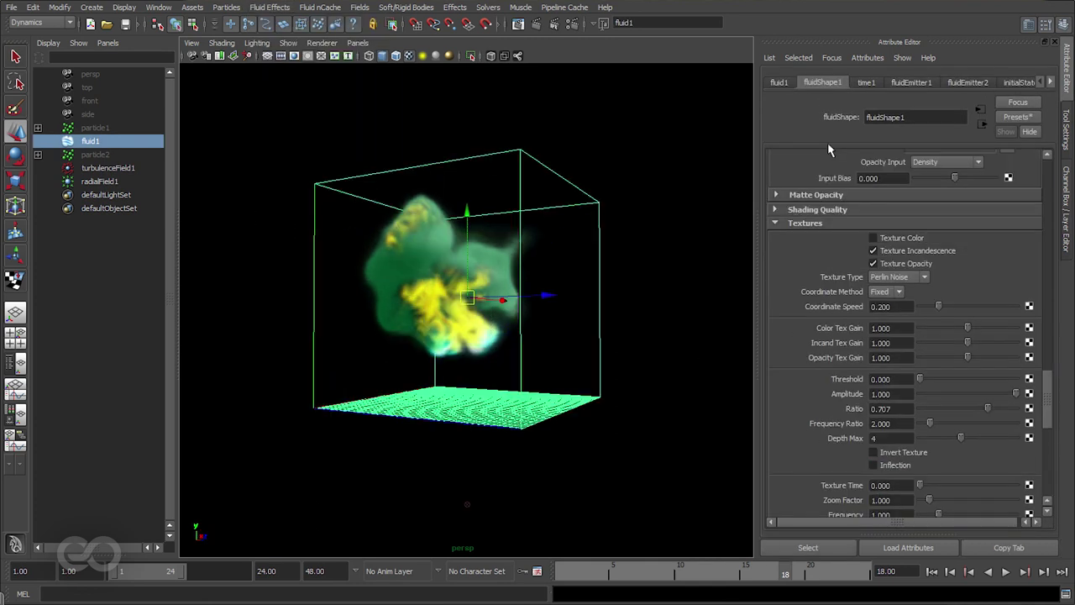
scroll(811, 320, "up", 10)
scroll(811, 320, "up", 5)
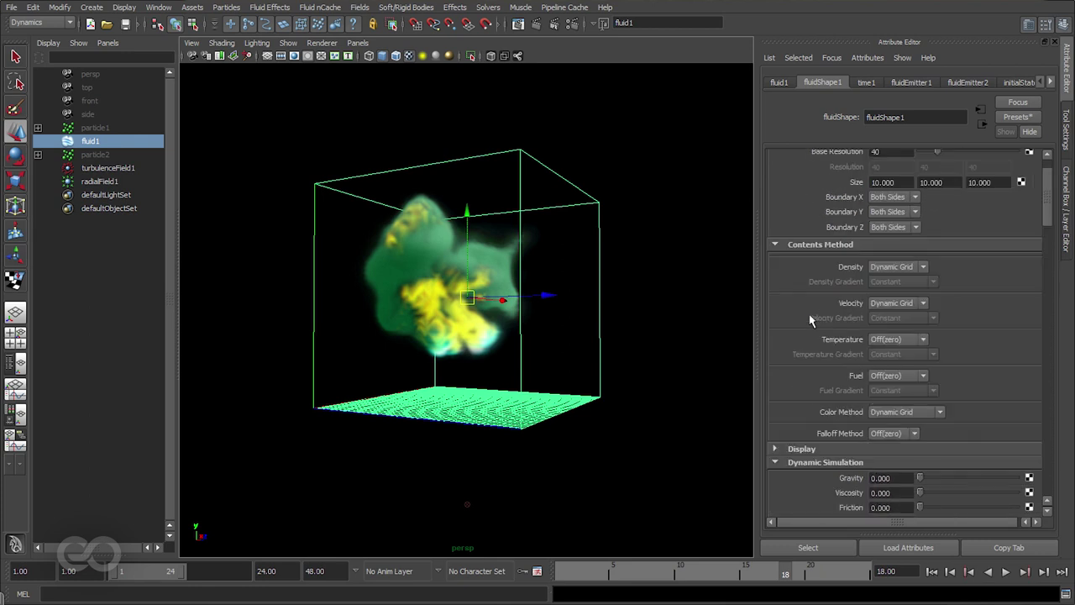
mouse_move(470, 306)
left_mouse_down("alt")
mouse_move(305, 314)
mouse_move(379, 291)
mouse_move(481, 315)
left_mouse_up("alt")
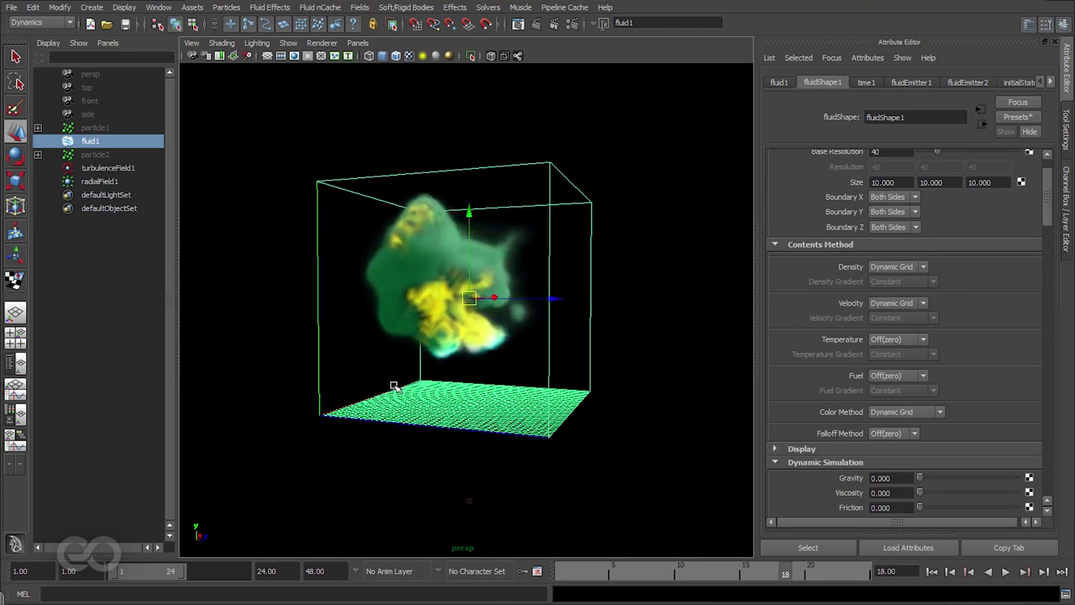
left_click_drag(456, 377, 523, 384, "alt")
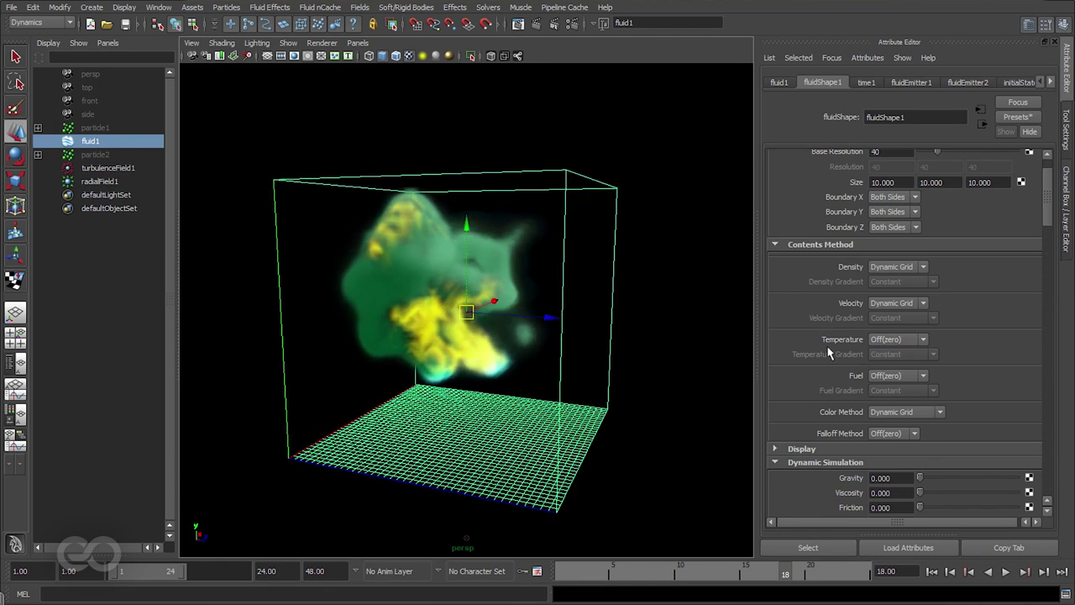
scroll(828, 353, "down", 15)
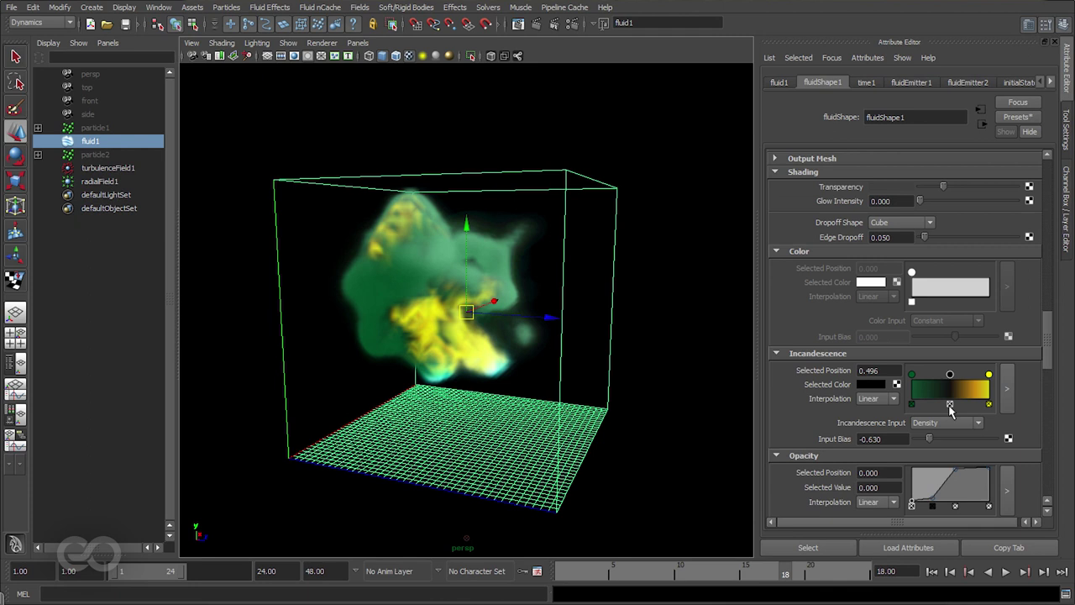
Delete the middle incandescence ramp entry and darken the yellow end to orange (V 0.725).
left_click(949, 406)
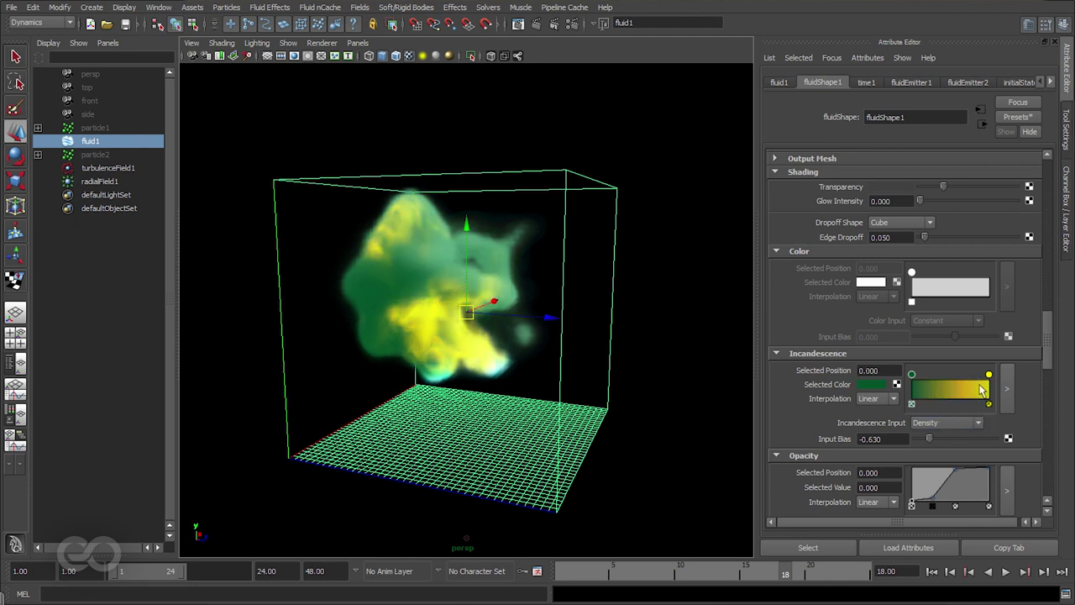
left_click(989, 374)
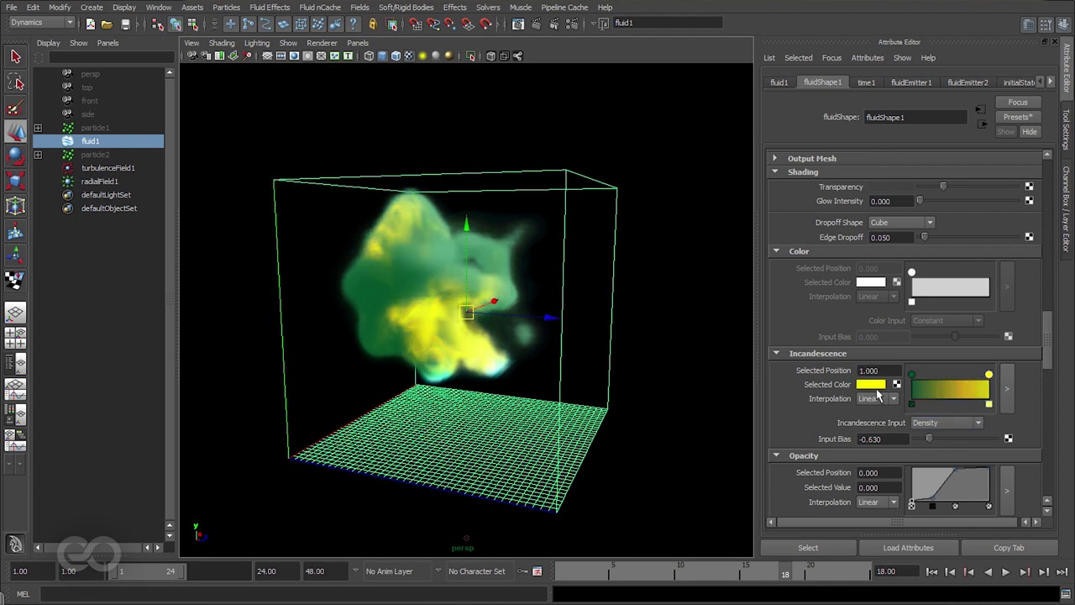
left_click(873, 385)
left_click_drag(821, 443, 819, 446)
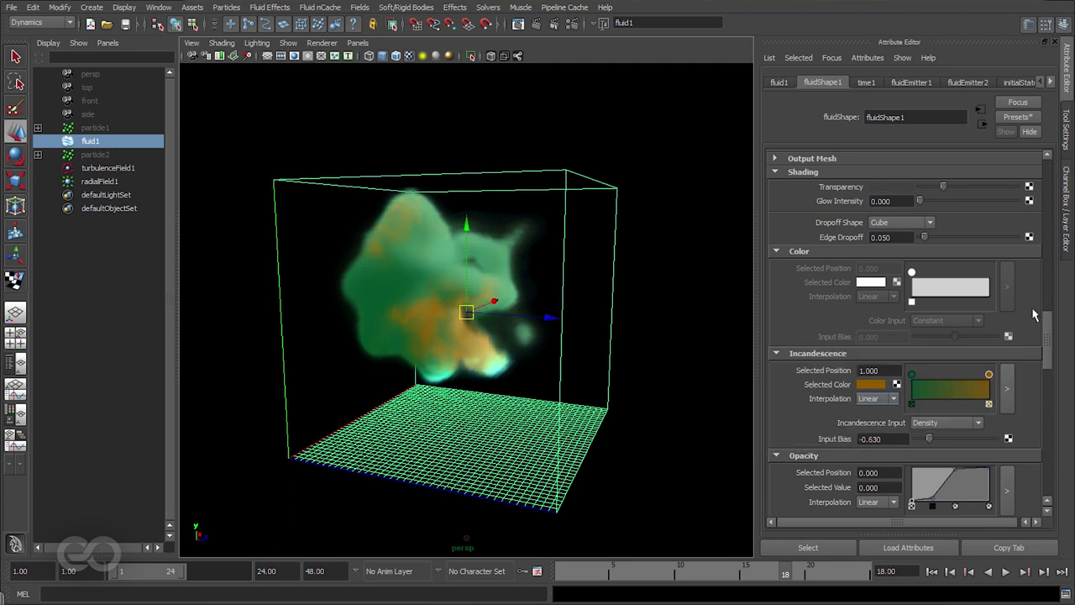
scroll(794, 325, "down", 5)
scroll(794, 320, "up", 2)
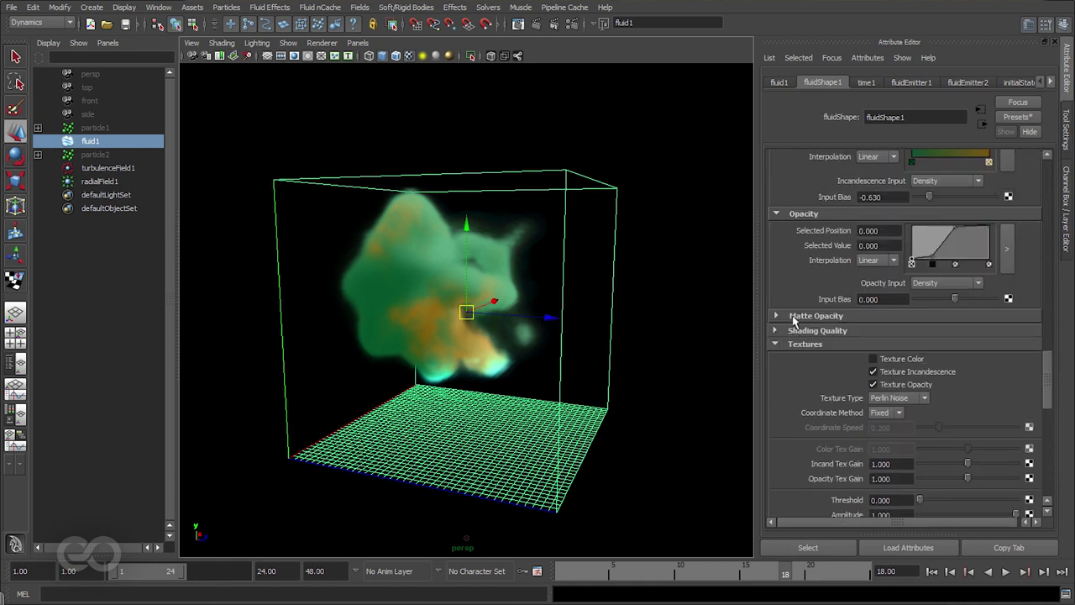
Add an opacity curve point and raise it to 0.700.
left_click(938, 245)
left_click_drag(937, 244, 957, 283)
scroll(921, 286, "down", 5)
Lower texture Amplitude below 1, set Frequency Ratio to 1.881, and enable Inflection.
left_click_drag(1015, 313, 1004, 332)
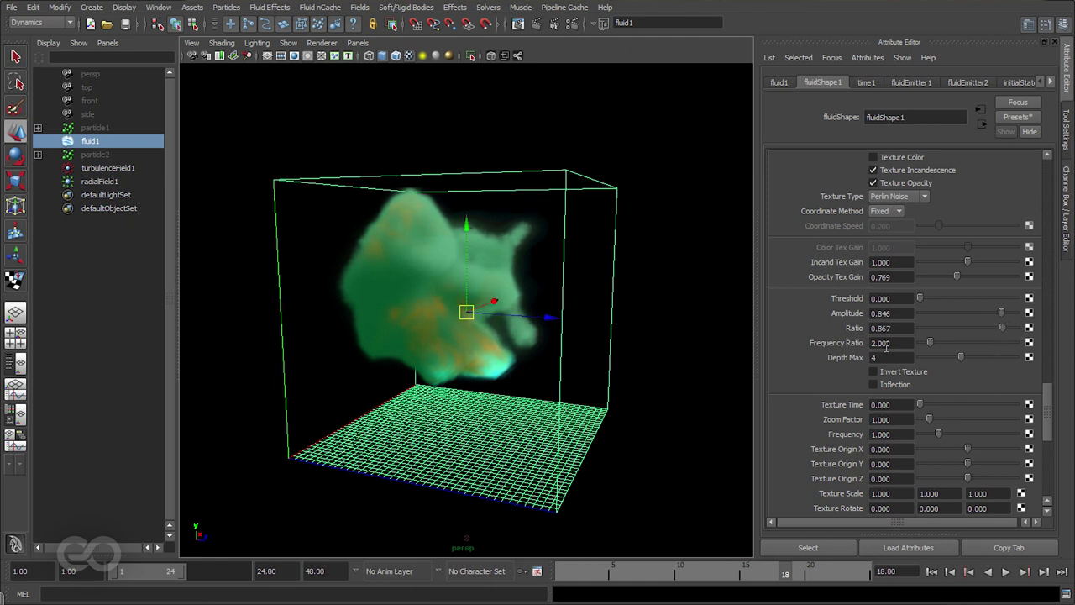
left_click_drag(930, 349, 929, 349)
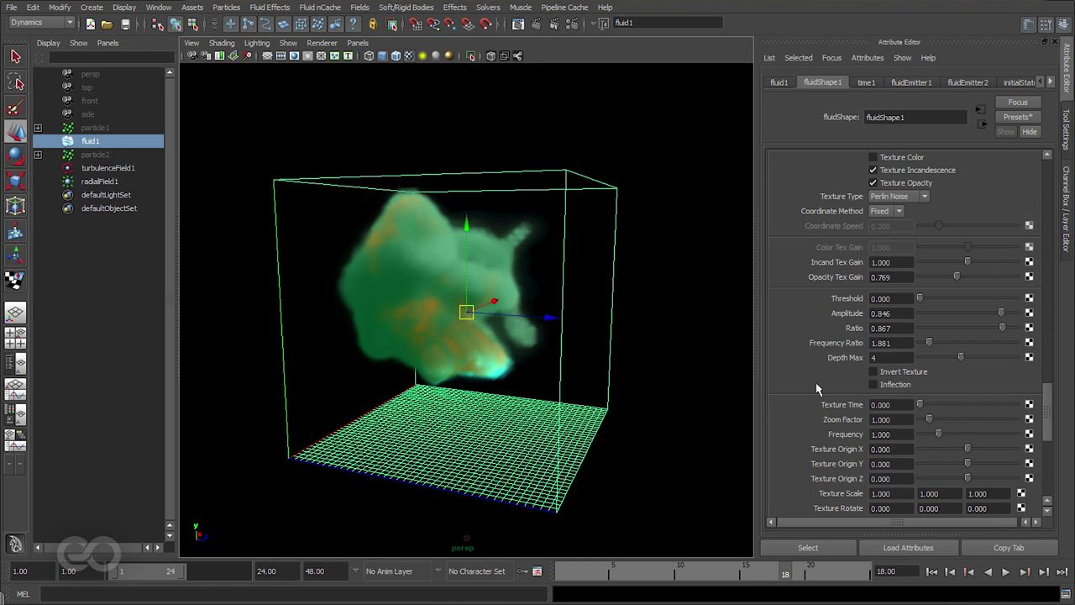
left_click(890, 384)
Raise Incand Tex Gain to 1.874 to strengthen the orange swirls.
left_click_drag(418, 336, 390, 342, "alt")
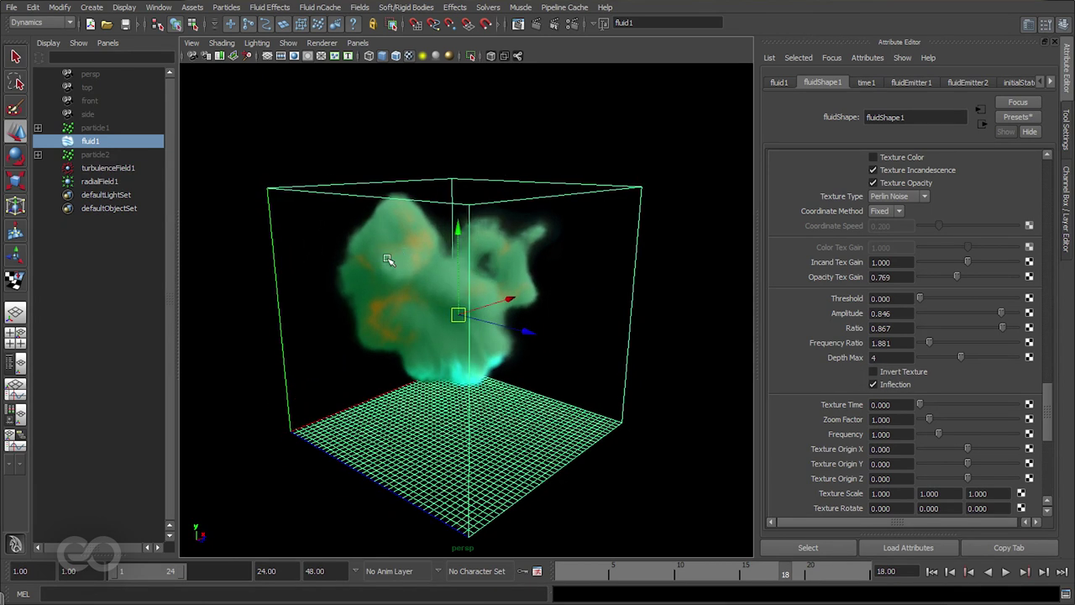
left_click_drag(483, 363, 420, 267, "alt")
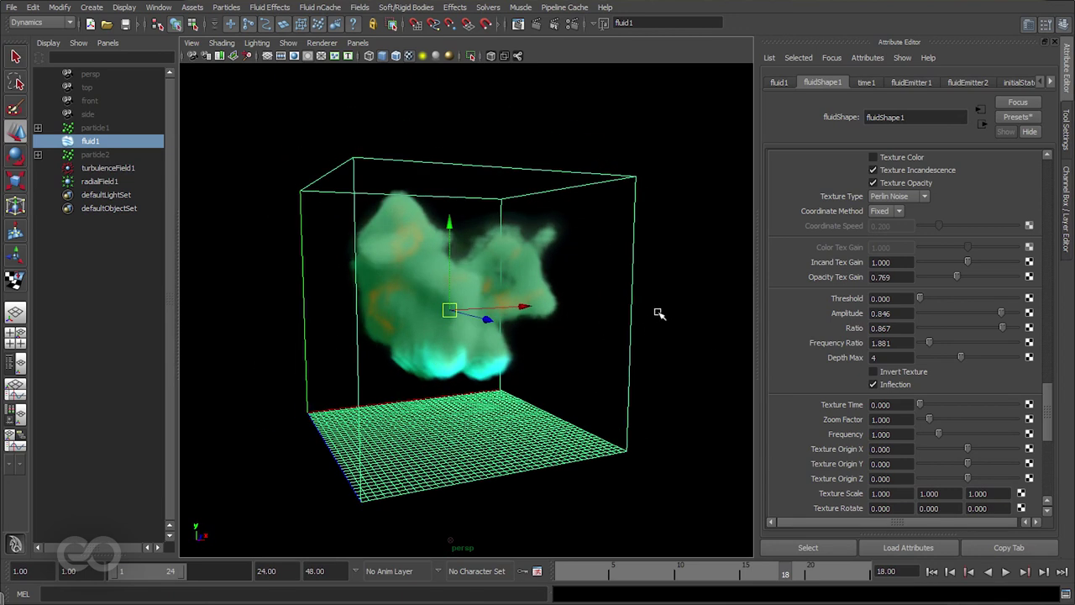
left_click_drag(966, 264, 1013, 268)
left_click_drag(388, 458, 445, 452, "alt")
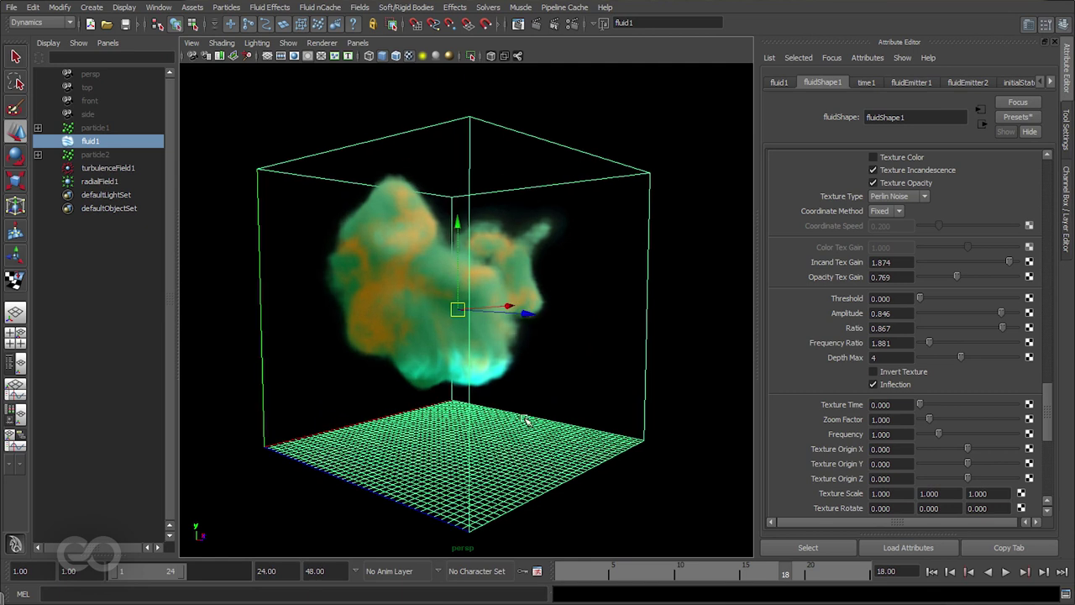
scroll(805, 319, "up", 15)
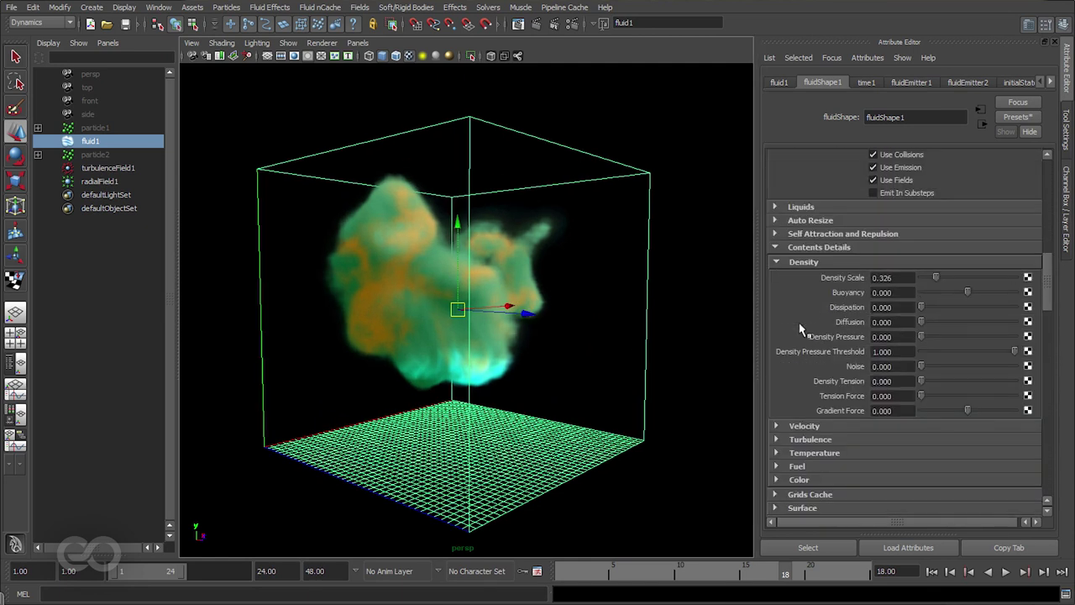
Set the playback end frame to 80.
double_click(294, 570)
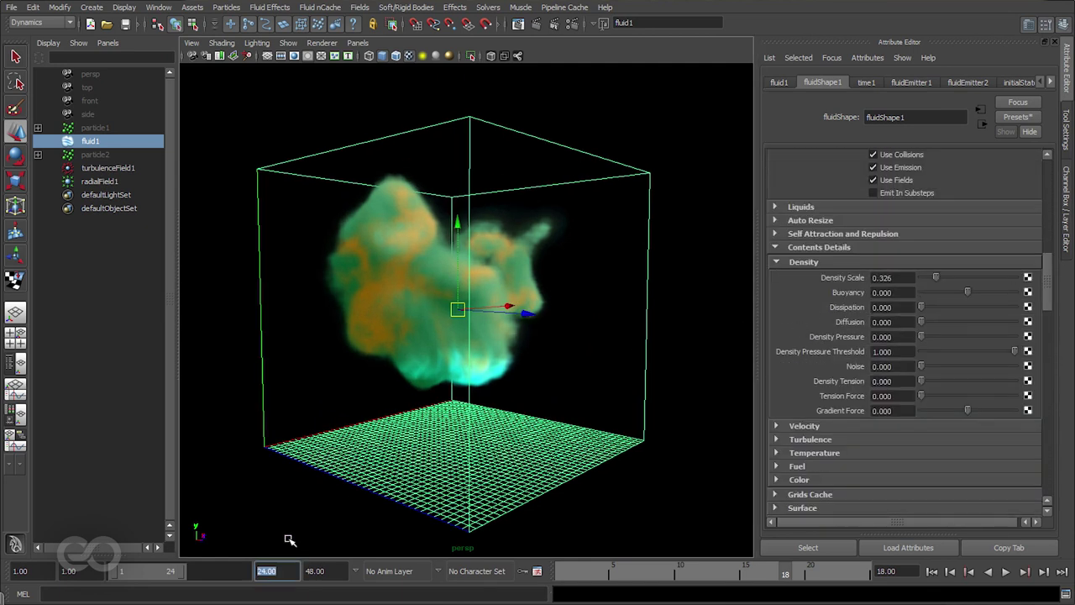
type("80")
key("Return")
Set the fluid's Boundary Draw to None, then deselect and start playback.
scroll(807, 286, "up", 5)
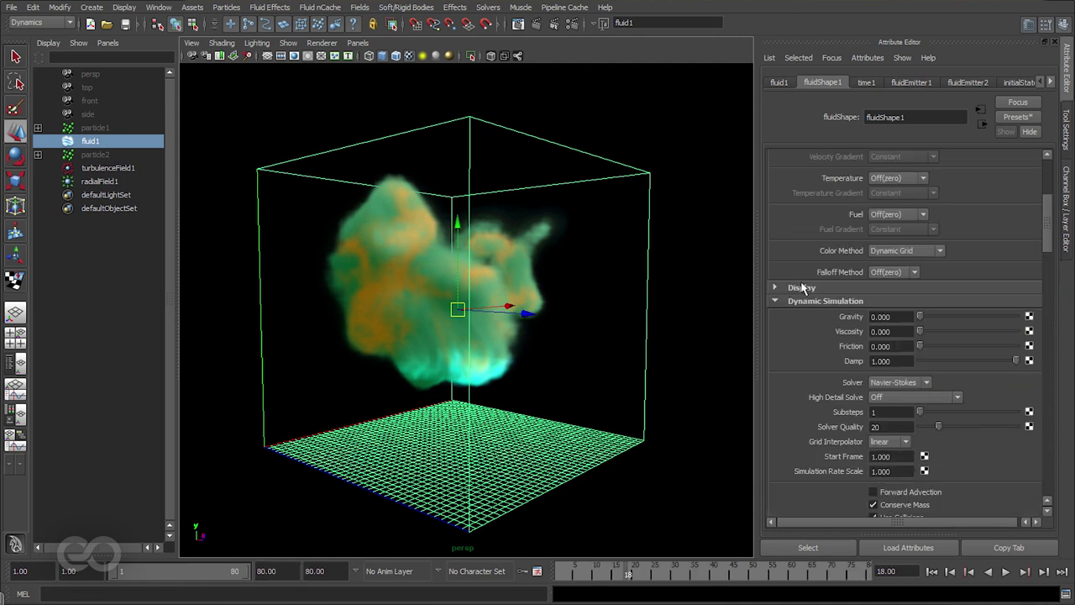
left_click(803, 288)
left_click(897, 372)
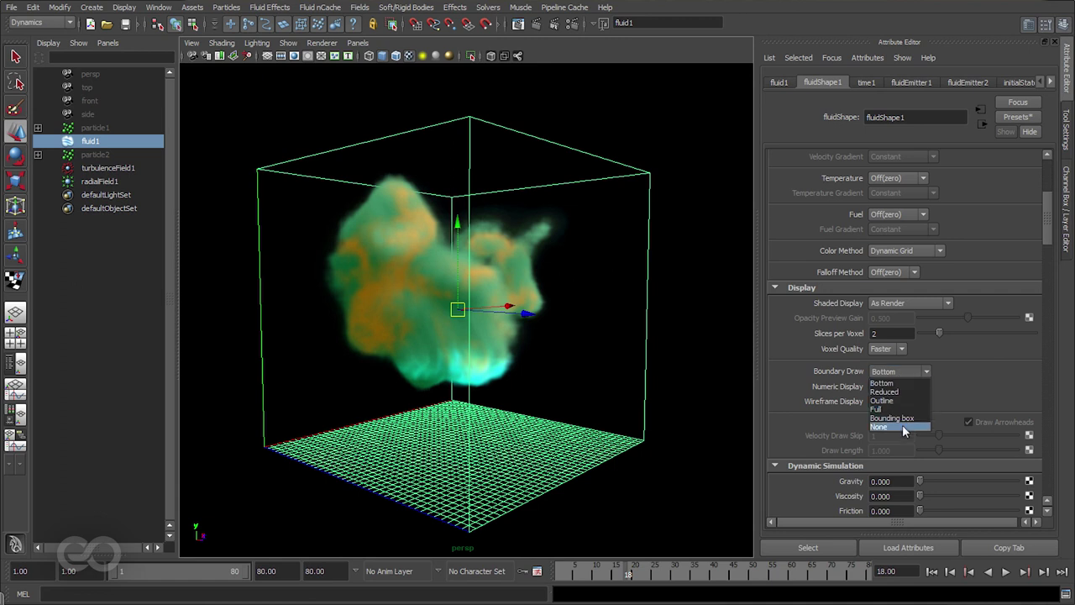
left_click(904, 429)
left_click_drag(521, 386, 474, 388, "alt")
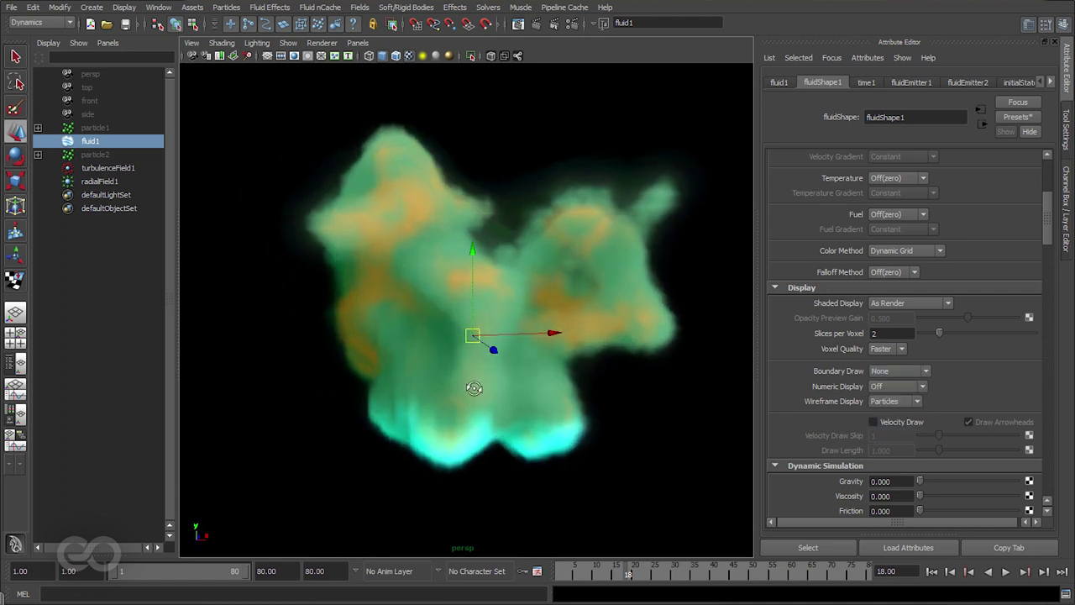
left_click(713, 487)
key("alt+v")
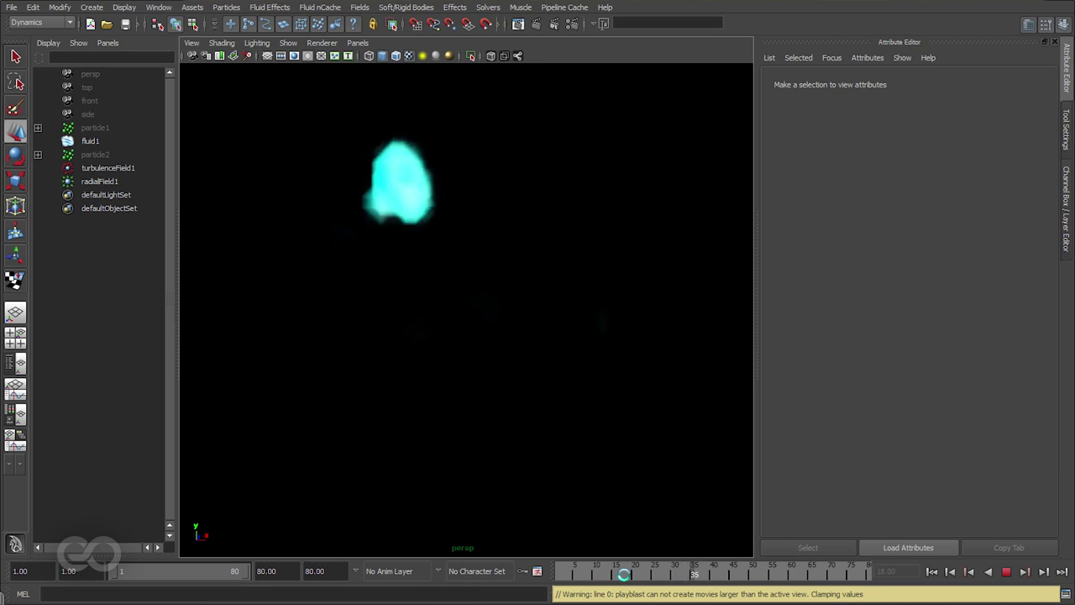
Stop the playblast, close FCheck, replay from the start to frame 20, and render it.
key("Escape")
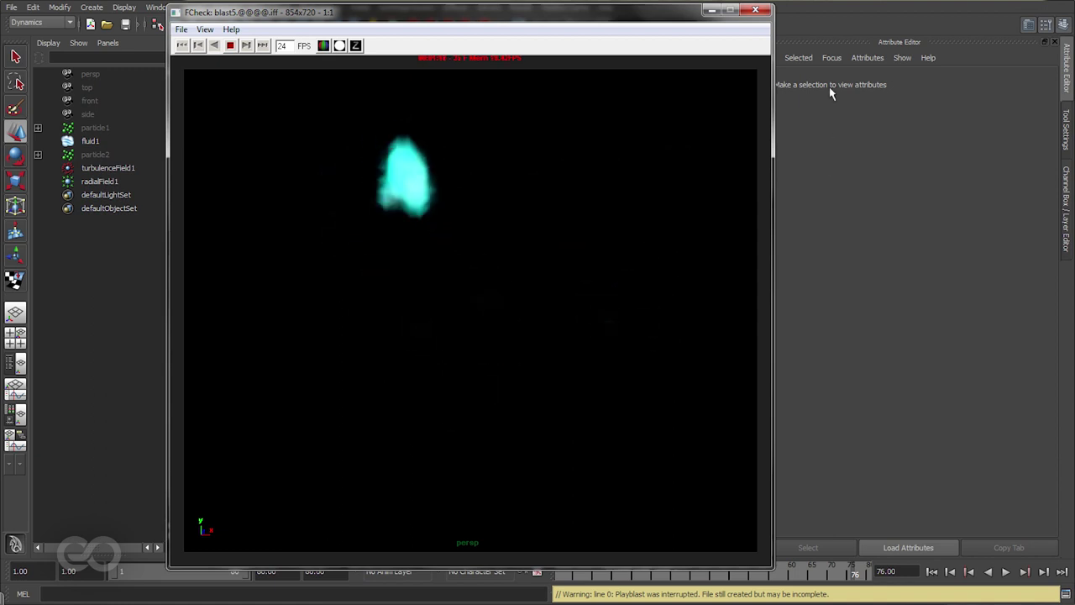
left_click(755, 10)
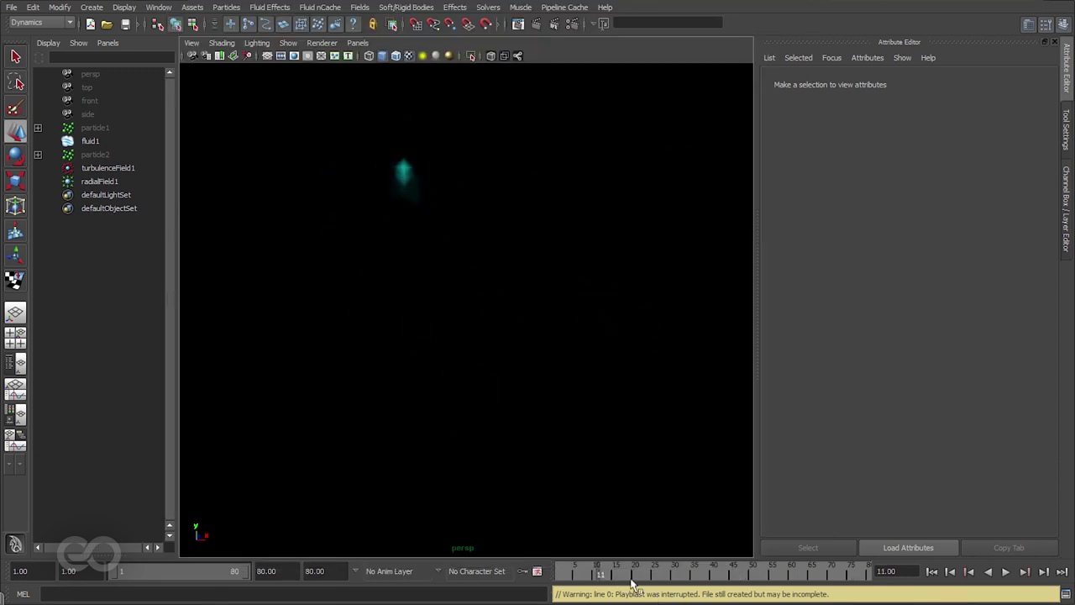
left_click(932, 571)
left_click(1007, 572)
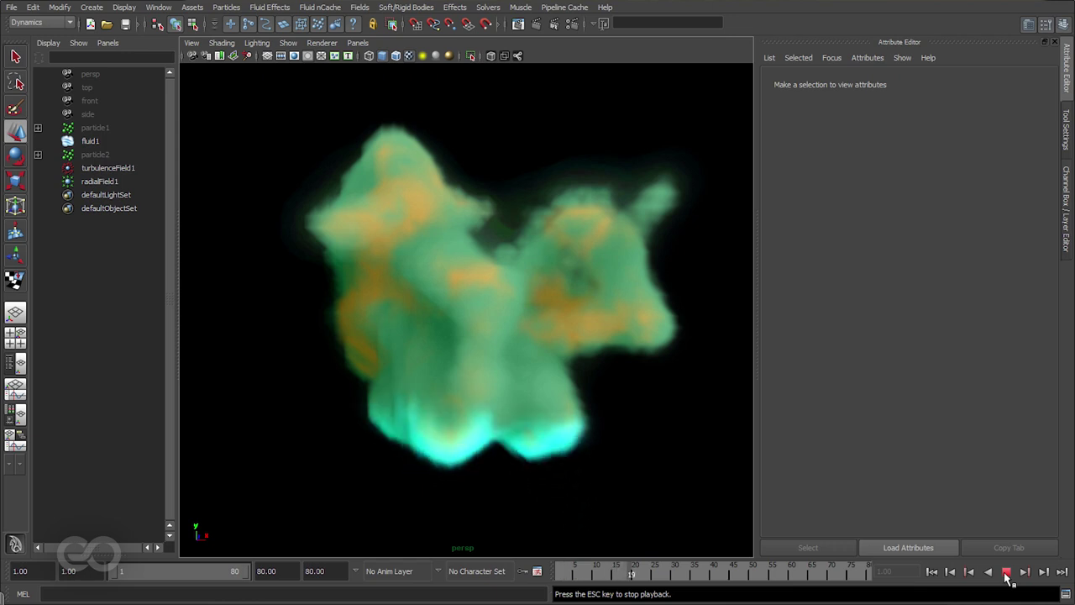
left_click(536, 24)
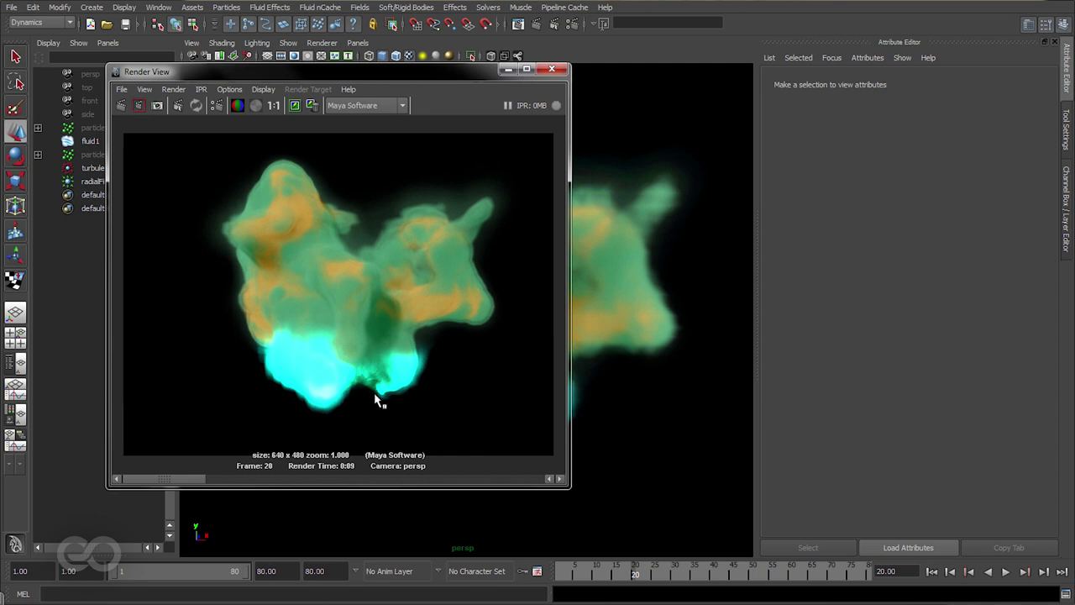
Zoom and pan around the frame 20 render, then reselect the fluid.
scroll(395, 410, "up", 3)
scroll(399, 412, "up", 2)
middle_click_drag(456, 391, 340, 419, "alt")
scroll(397, 412, "down", 3)
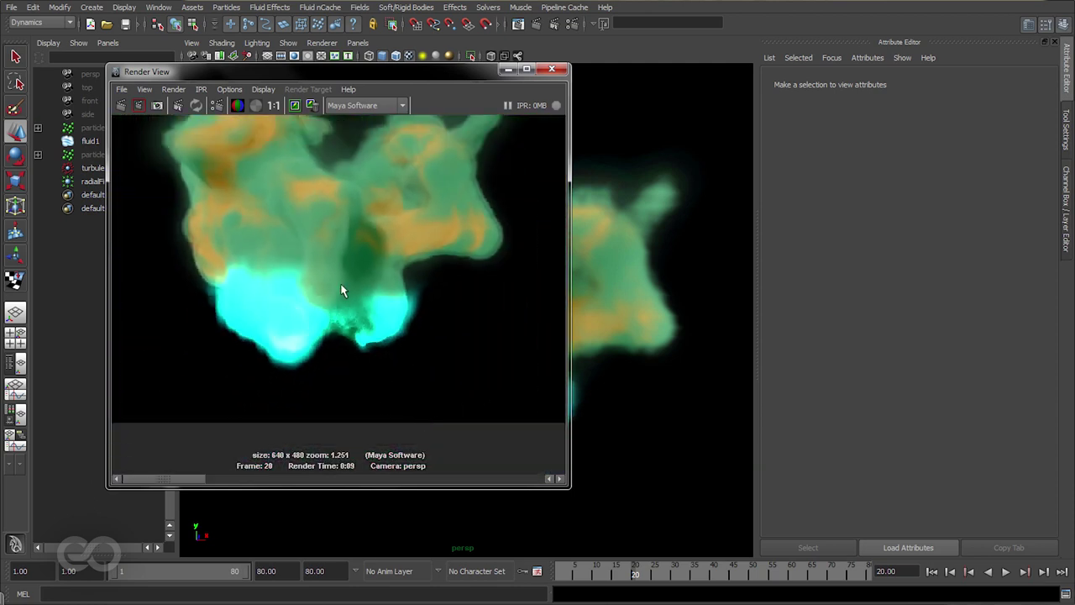
scroll(343, 293, "down", 2)
scroll(351, 334, "down", 1)
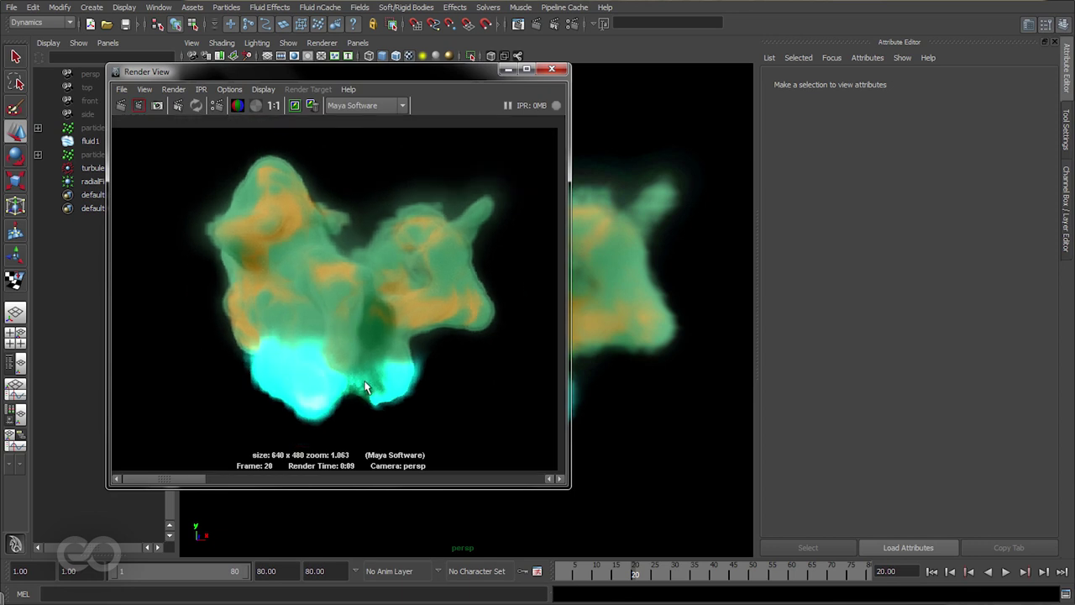
left_click(613, 282)
scroll(804, 351, "down", 15)
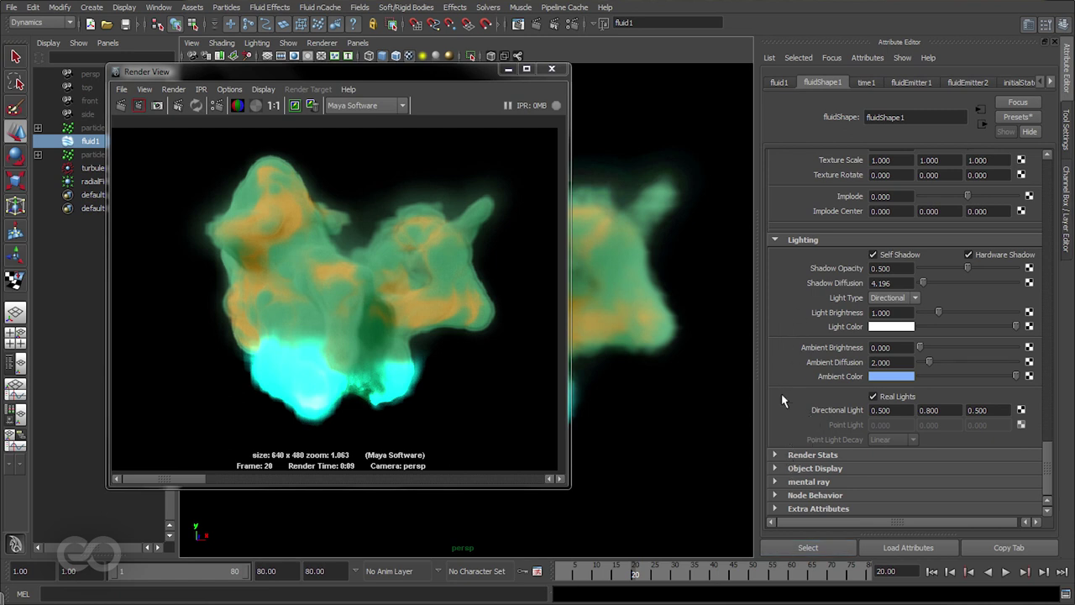
scroll(781, 394, "up", 10)
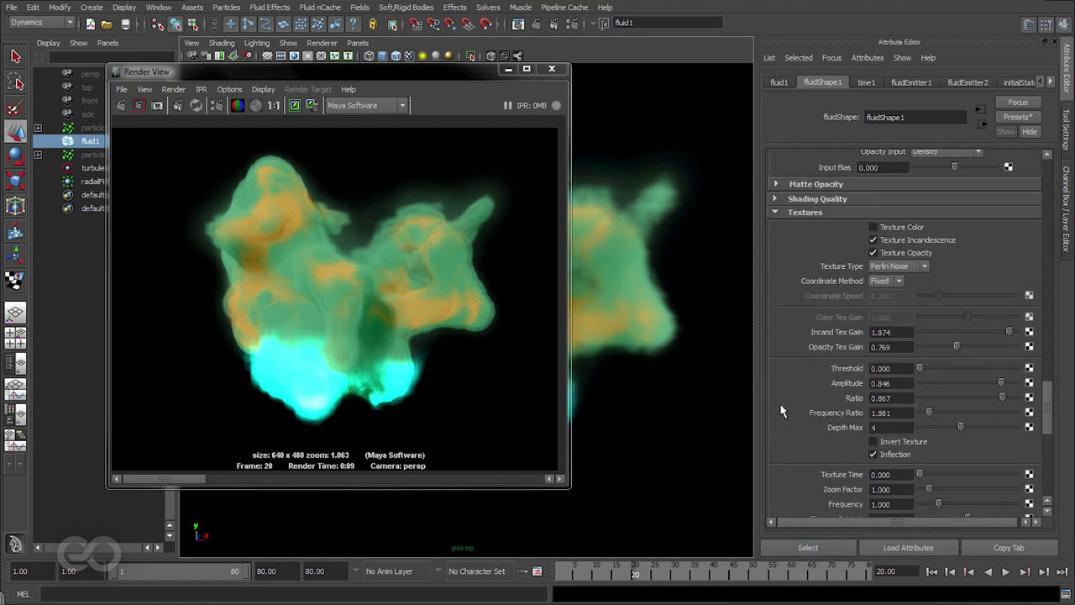
Collapse Textures and expand Render Stats, Object Display, mental ray and Shading Quality.
left_click(786, 213)
left_click(804, 454)
scroll(805, 457, "down", 5)
left_click(816, 469)
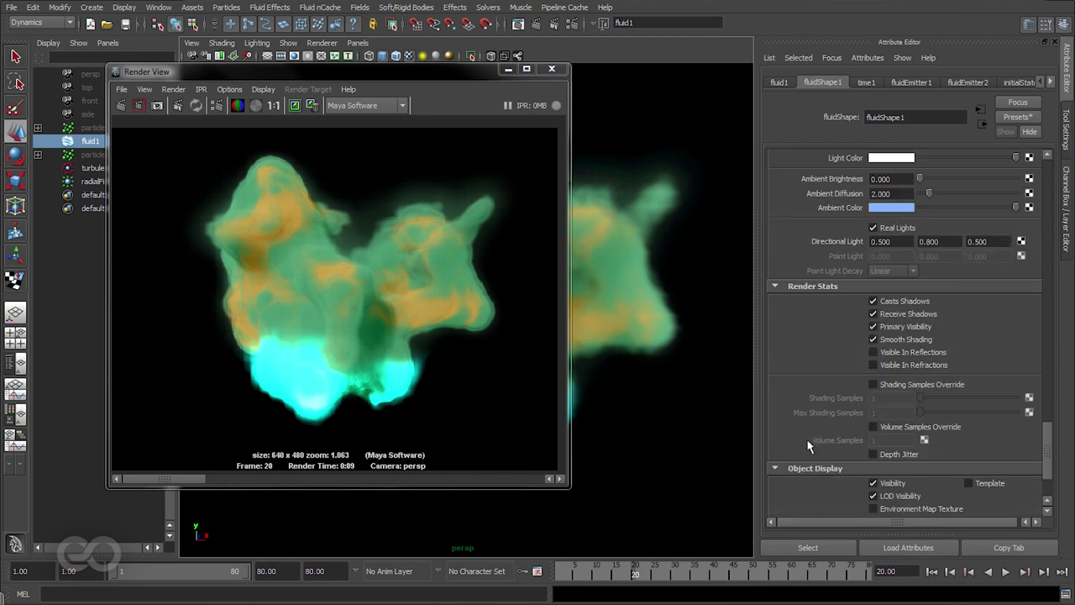
left_click(807, 482)
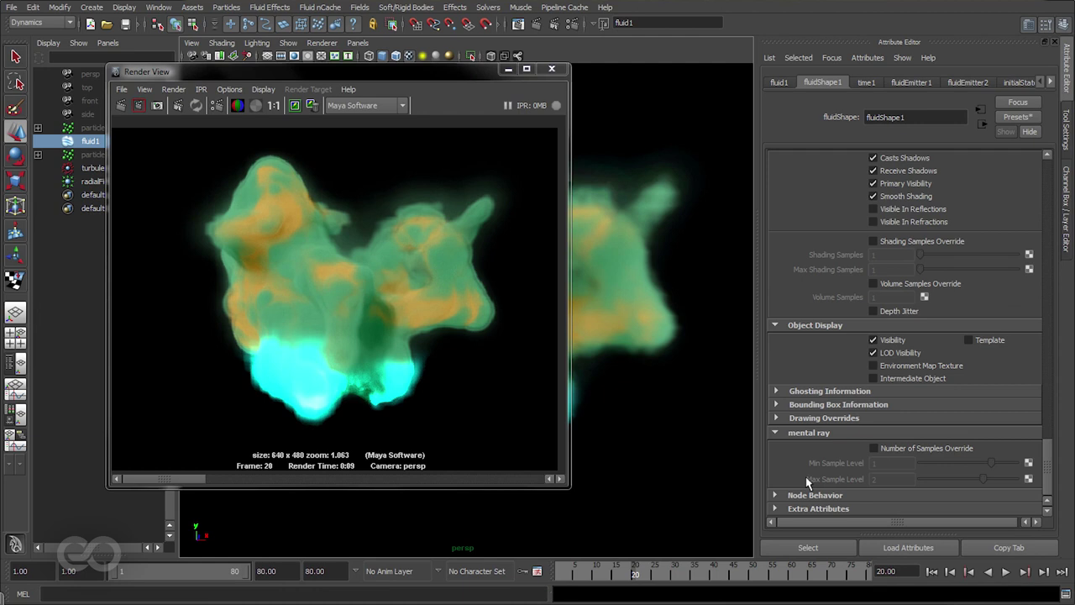
scroll(810, 472, "up", 10)
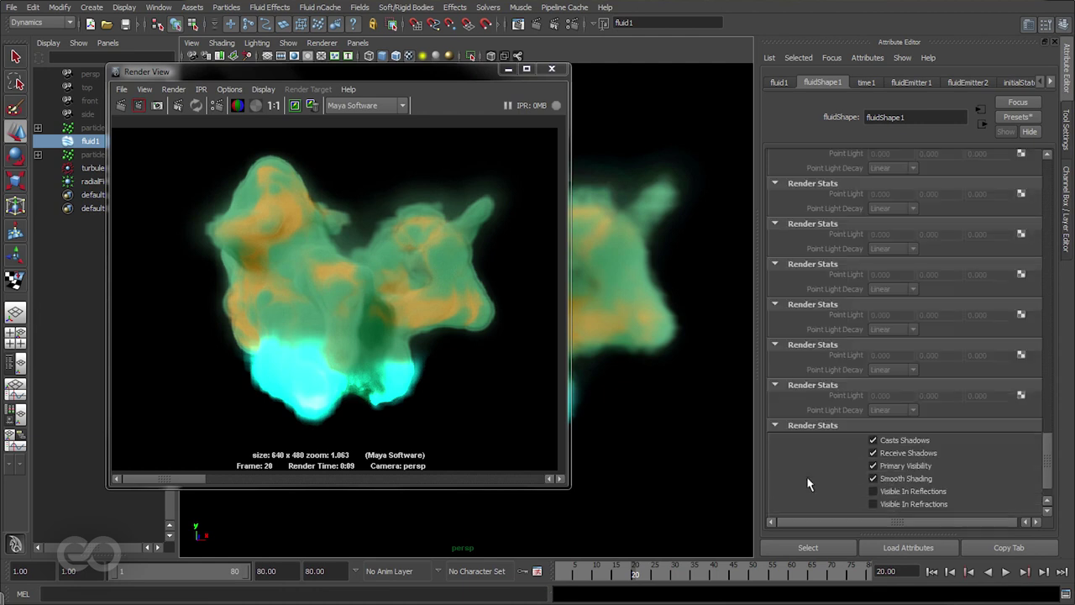
left_click(819, 305)
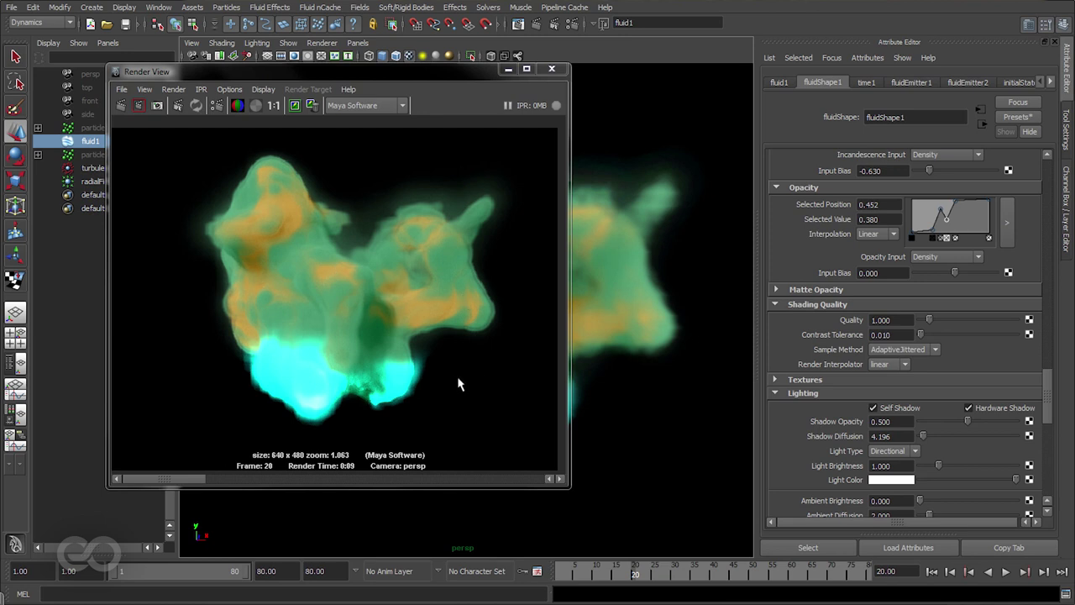
Set Render Interpolator to smooth, re-render frame 20, and compare it with the stored earlier render.
left_click(888, 364)
left_click(884, 382)
left_click(294, 106)
left_click(294, 106)
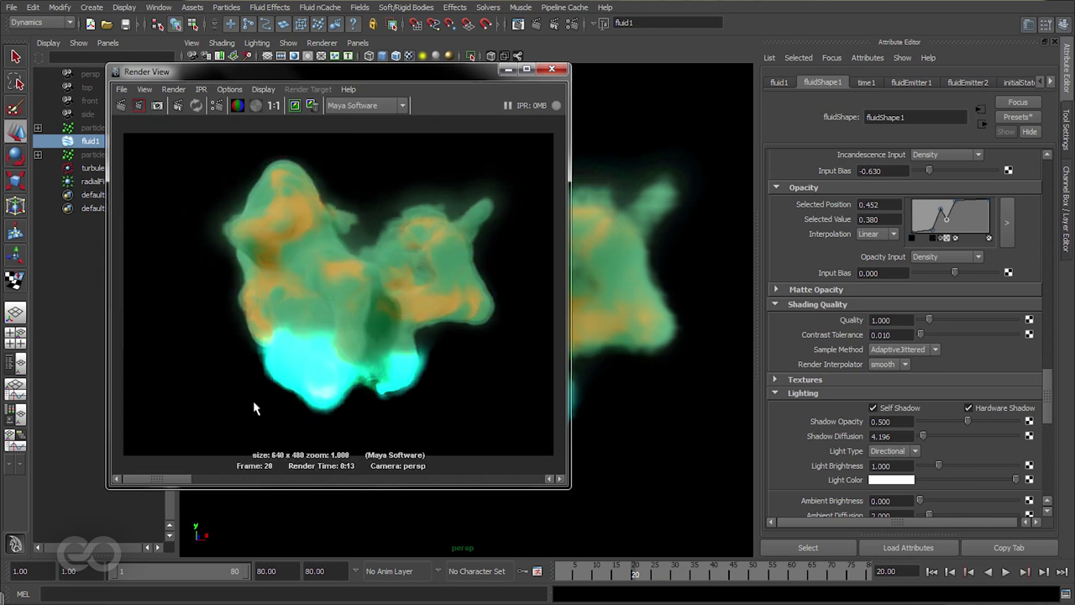
left_click(209, 478)
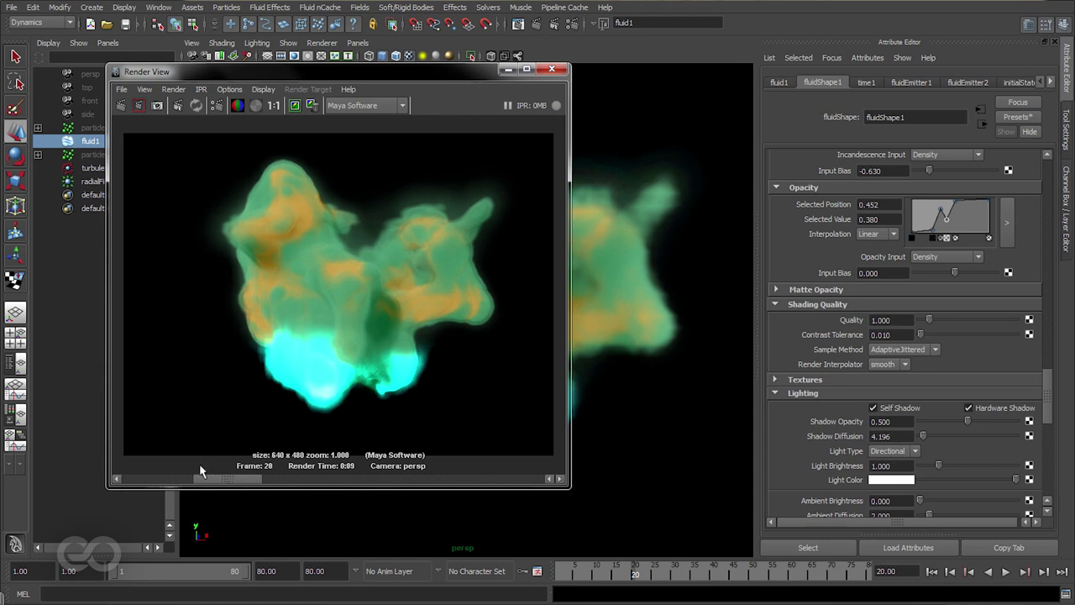
left_click_drag(208, 462, 144, 468)
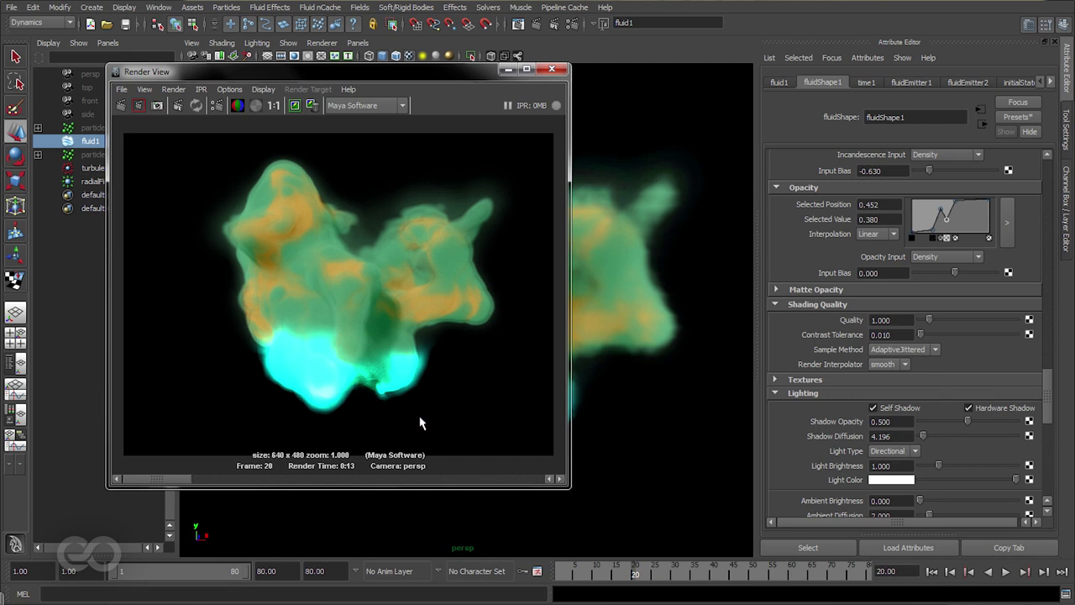
Set the fluid's shading Quality to 2.
scroll(454, 438, "up", 5)
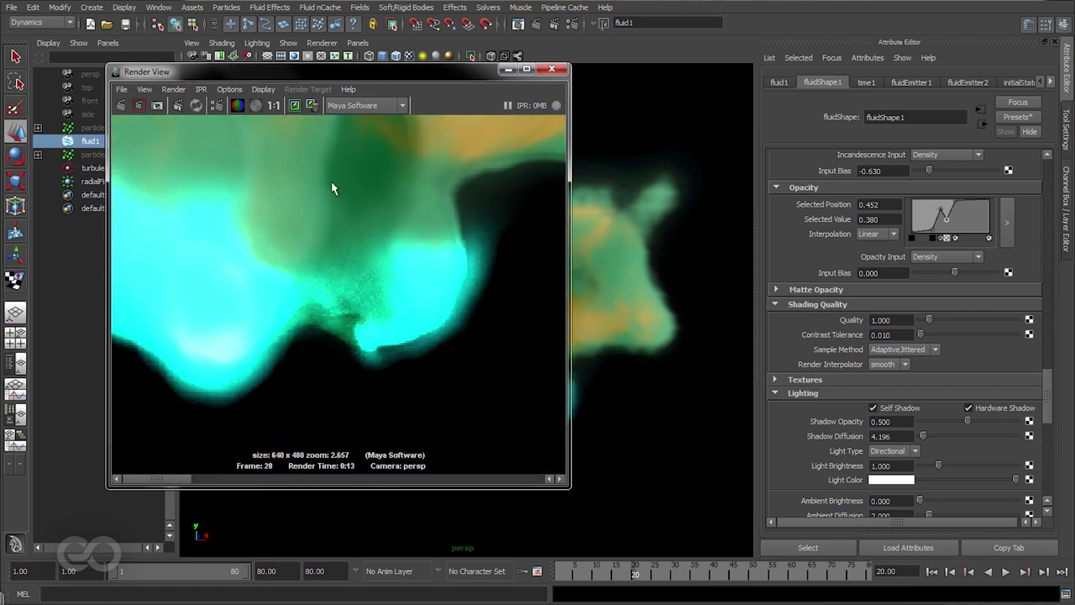
scroll(370, 290, "up", 3)
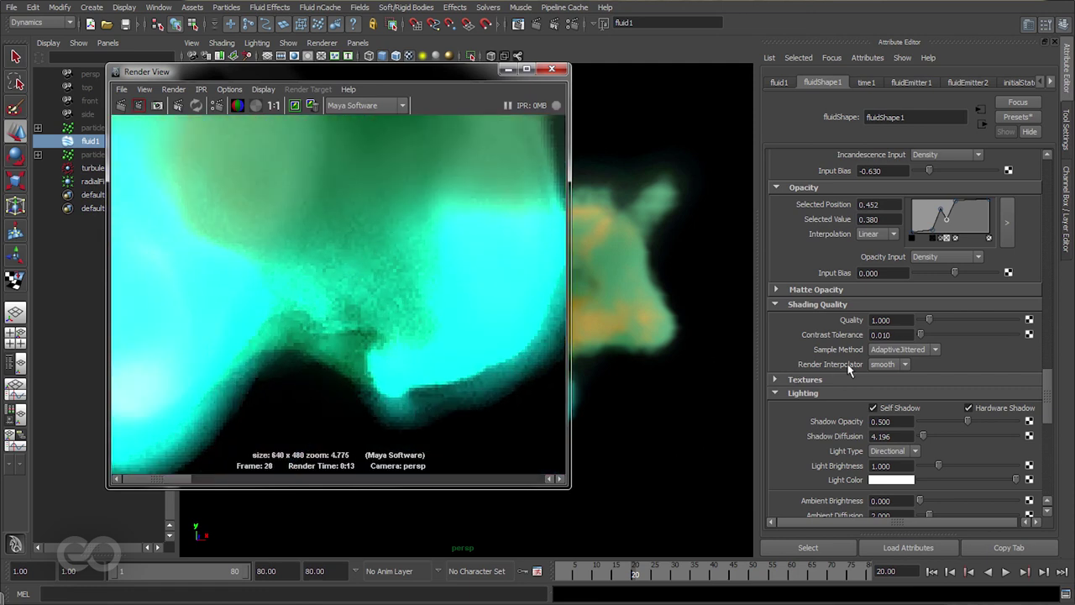
left_click(899, 320)
left_click(901, 333)
left_click(900, 324)
right_click_drag(342, 310, 316, 250, "alt")
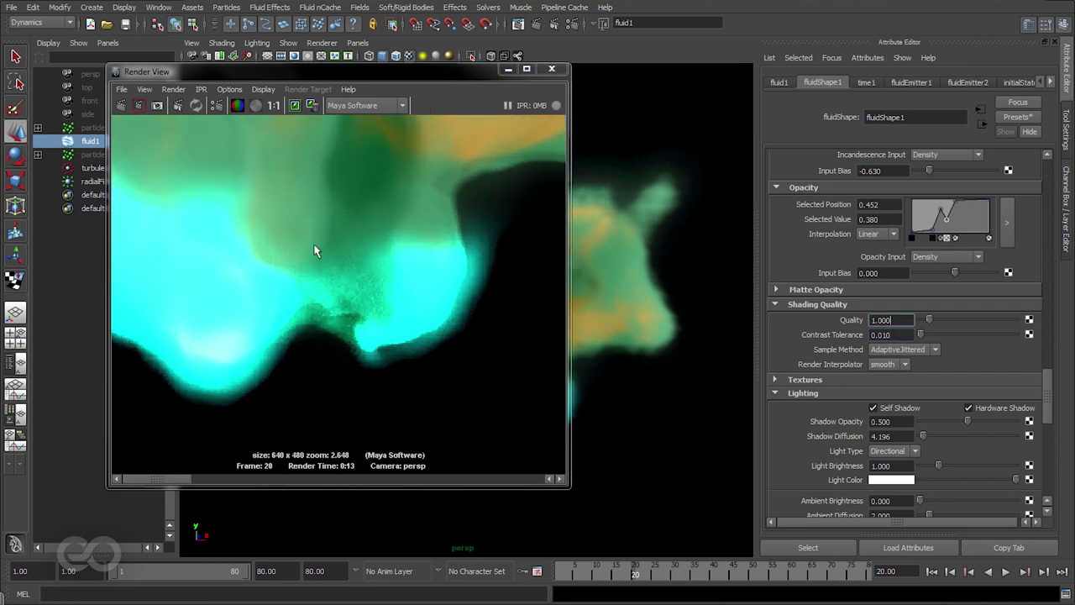
double_click(901, 320)
type("2")
key("Return")
Mark a render region over the smoke's lower edge and raise shading Quality to 5.
left_click_drag(209, 175, 508, 413)
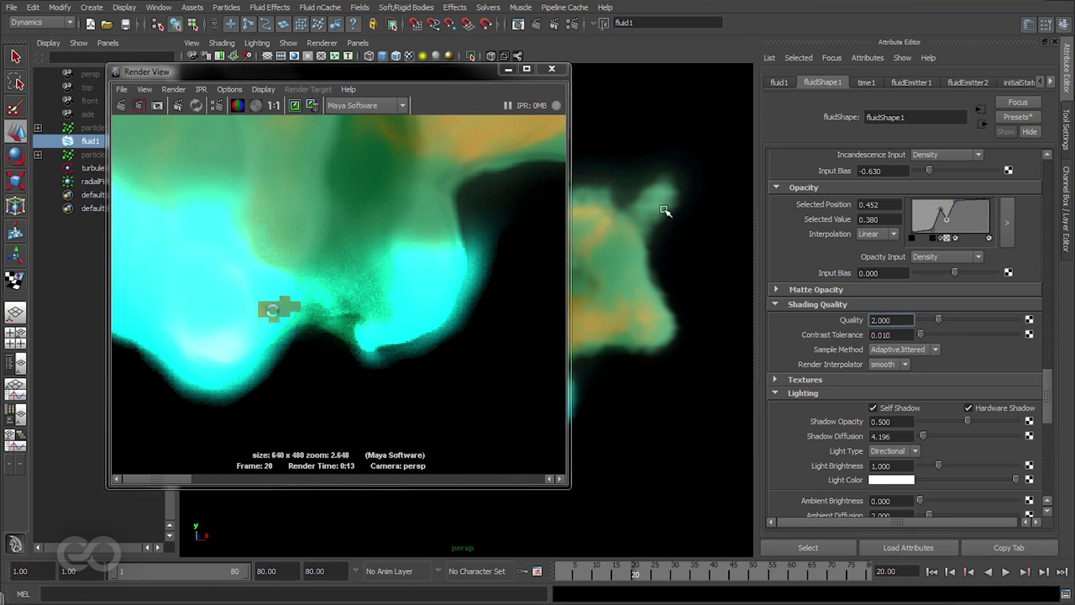
scroll(473, 367, "down", 3)
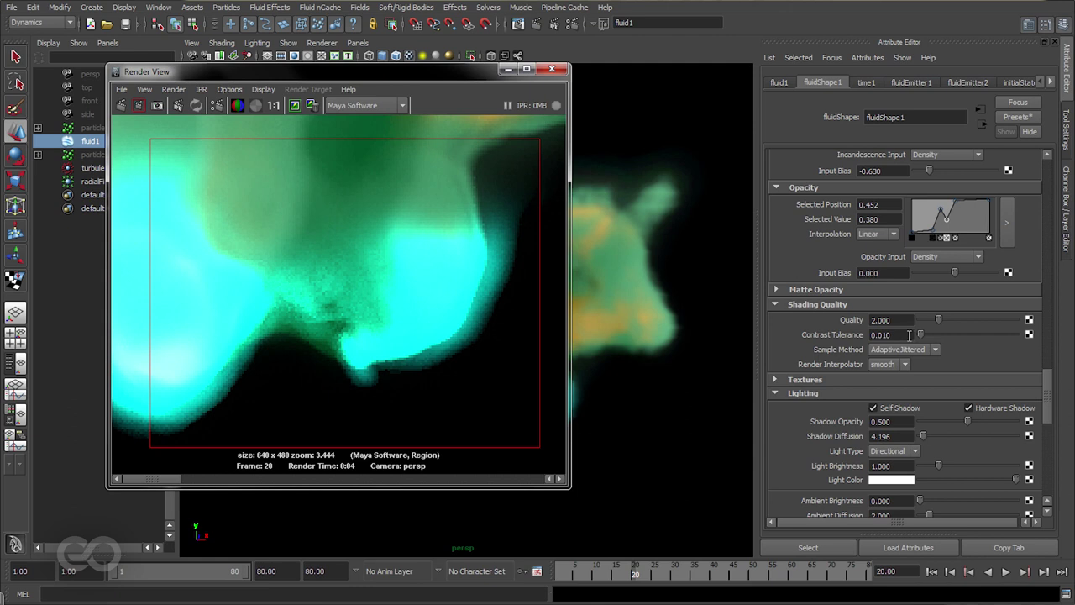
left_click(902, 320)
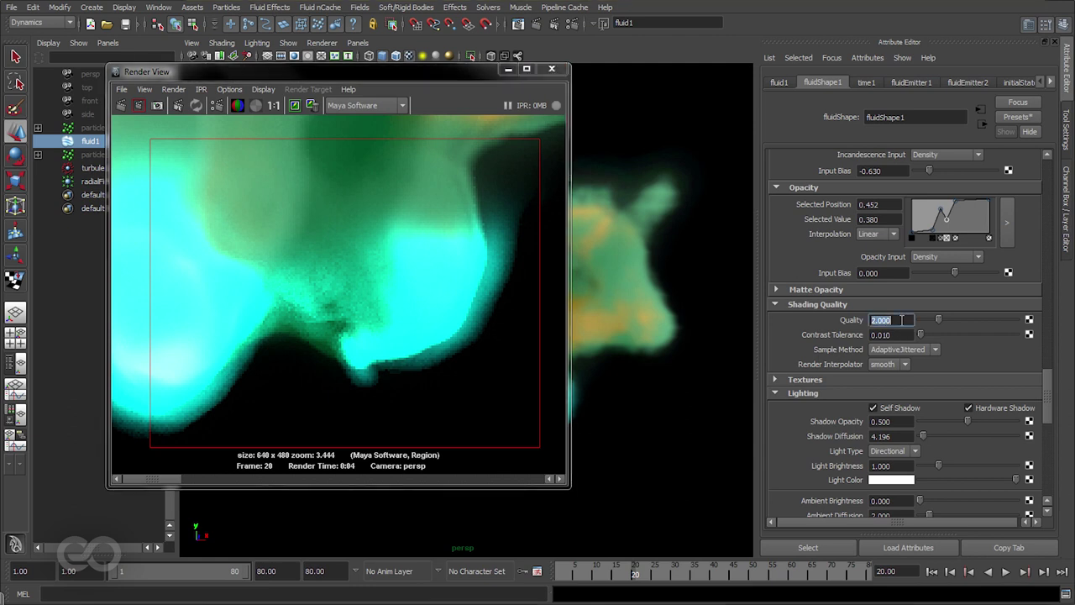
left_click_drag(938, 320, 979, 322)
type("5")
key("Return")
Re-render the marked region at Quality 5 and pan the image to frame the fluid.
left_click(263, 89)
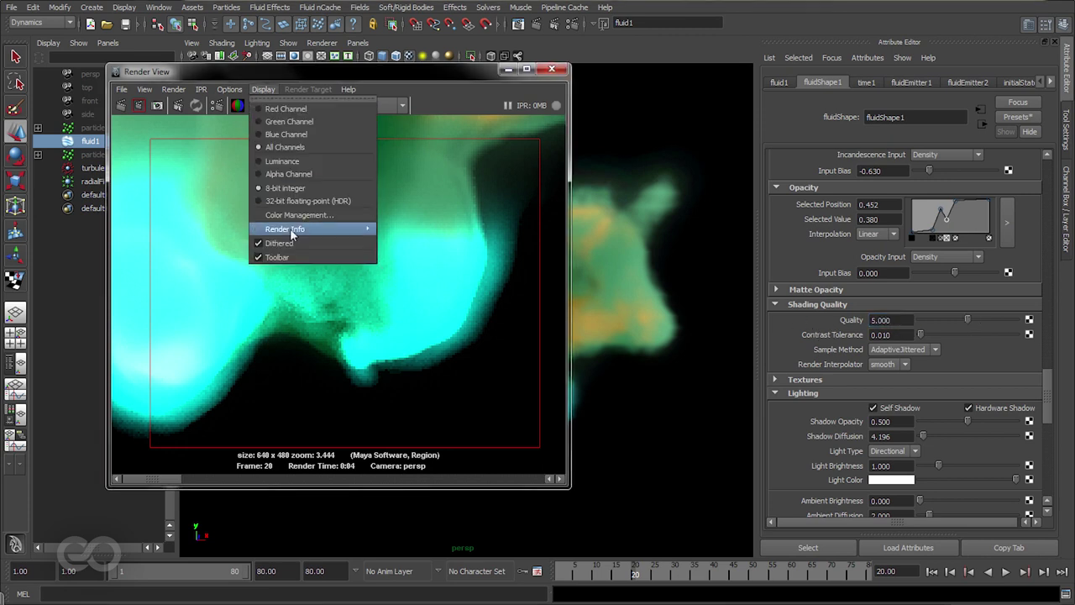
left_click(252, 152)
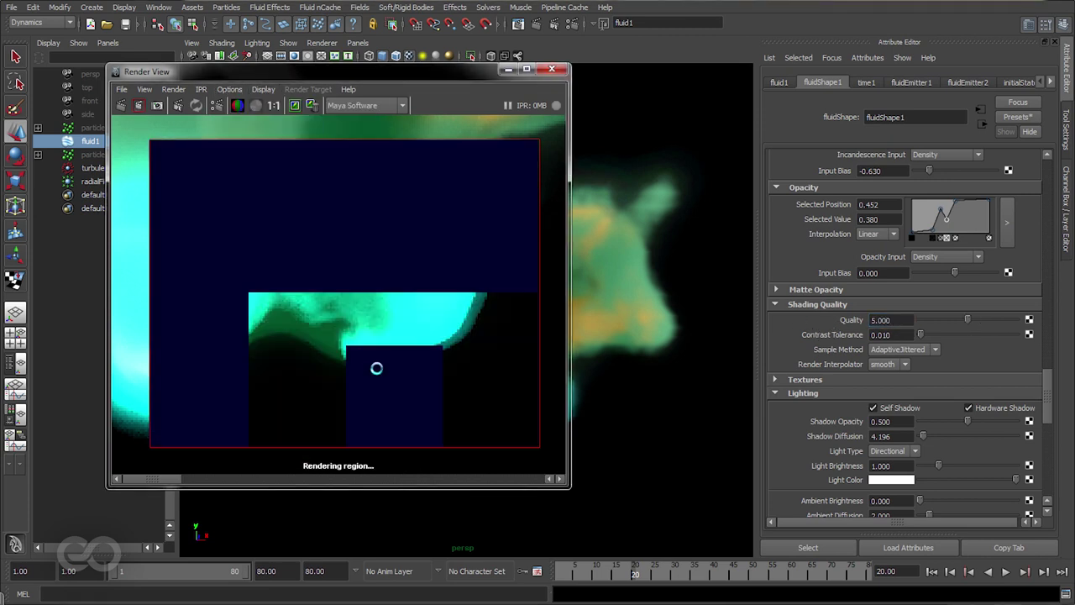
mouse_move(163, 486)
left_mouse_down()
mouse_move(232, 482)
mouse_move(134, 485)
mouse_move(212, 482)
mouse_move(149, 479)
left_mouse_up()
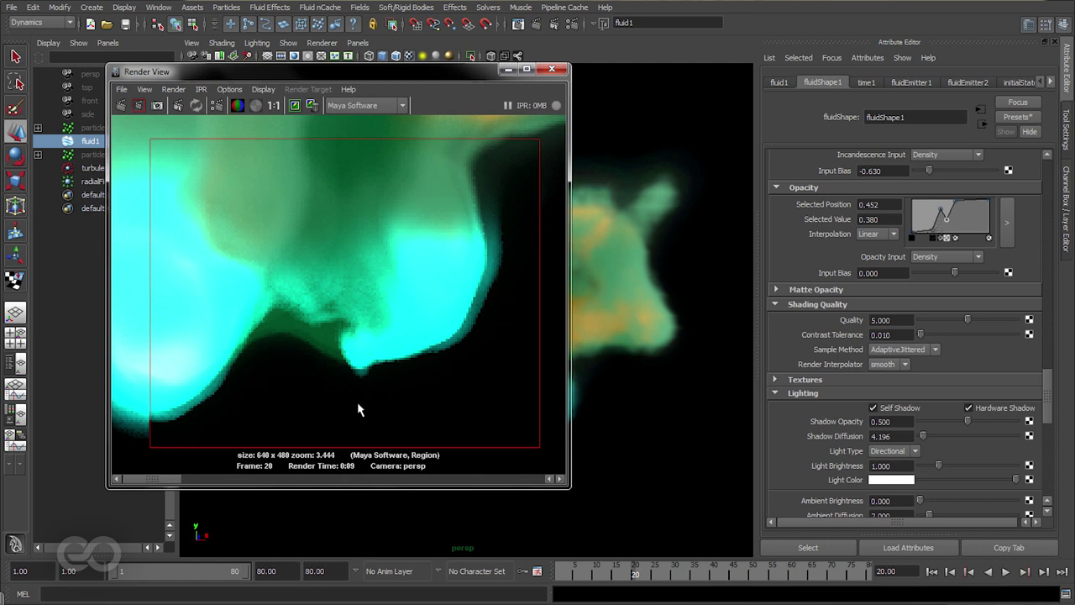
scroll(360, 404, "down", 6)
middle_click_drag(336, 283, 430, 374, "alt")
right_click_drag(431, 374, 369, 366, "alt")
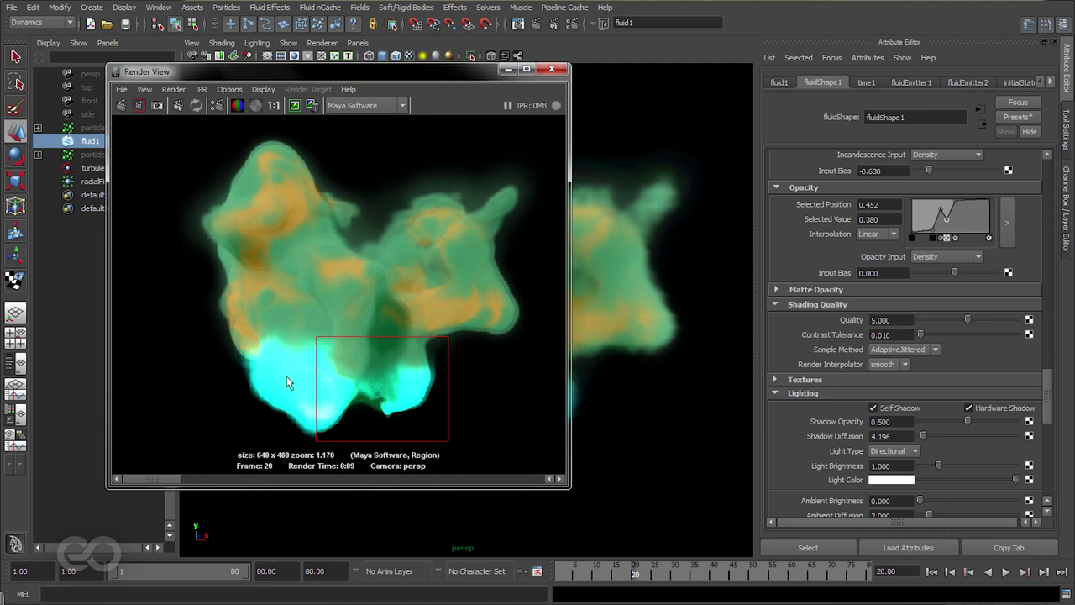
Close Render View, then tumble, dolly and track the persp view around the green smoke.
left_click(552, 69)
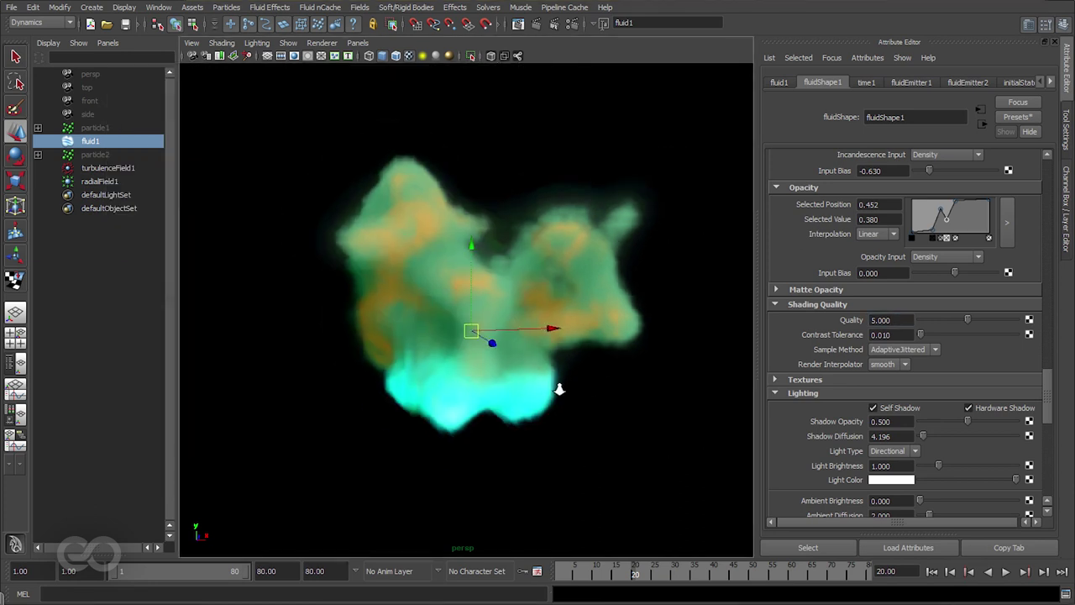
right_click_drag(557, 388, 403, 280, "alt")
left_click_drag(403, 280, 634, 235, "alt")
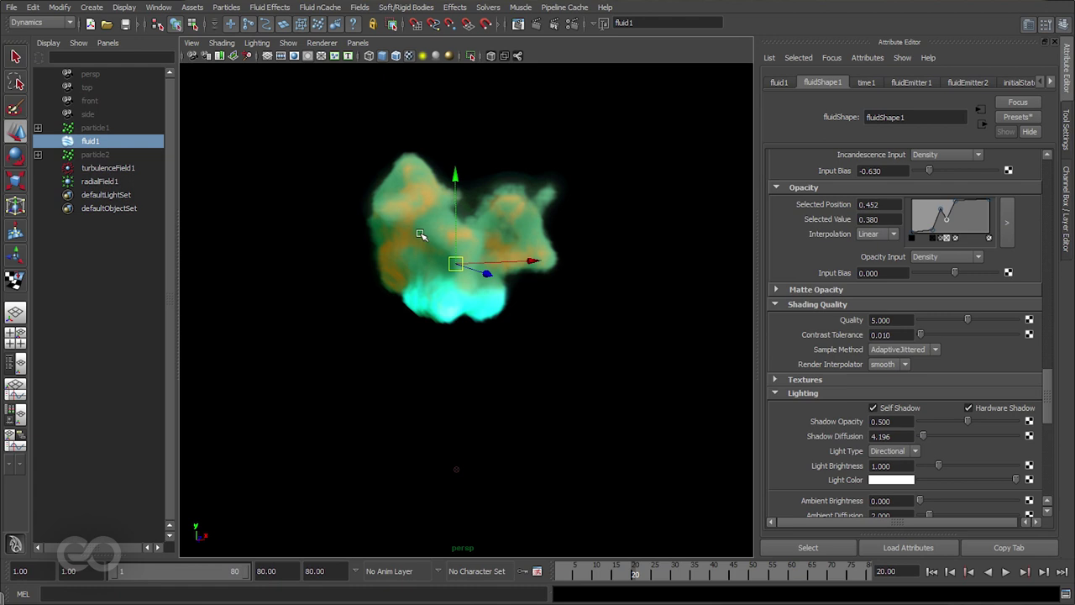
left_click_drag(490, 274, 440, 317, "alt")
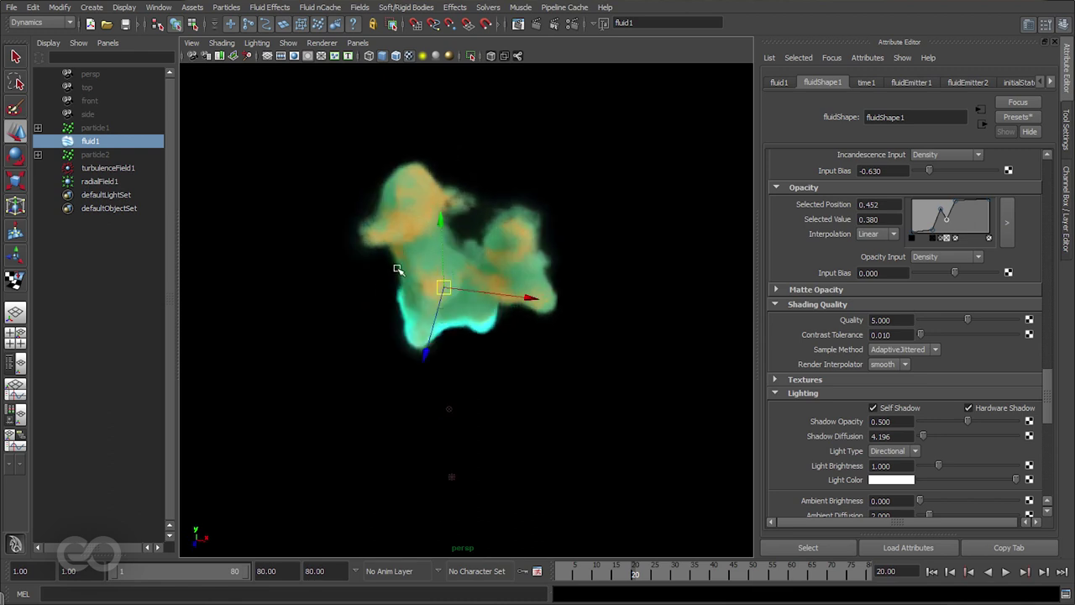
left_click_drag(377, 302, 434, 259, "alt")
right_click_drag(435, 259, 492, 288, "alt")
middle_click_drag(493, 288, 470, 451, "alt")
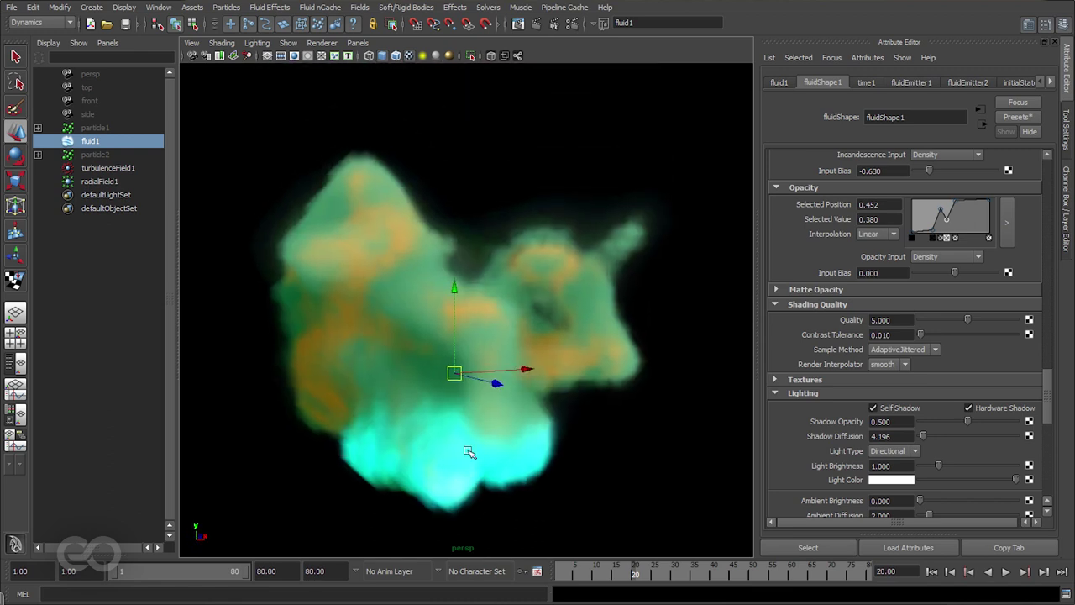
left_click_drag(501, 397, 445, 340, "alt")
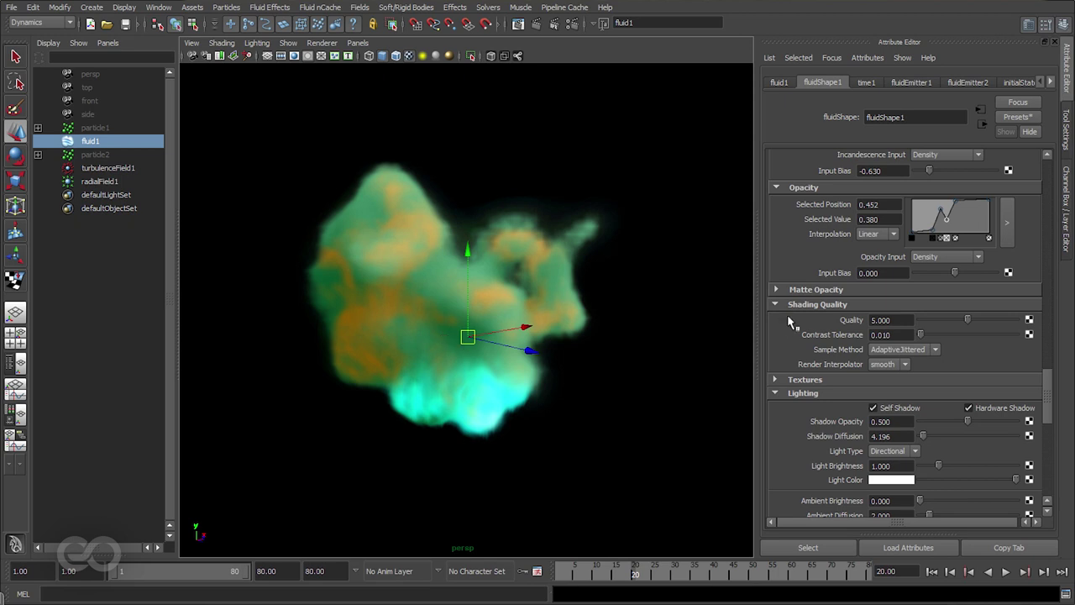
scroll(790, 336, "up", 5)
Expand the fluid's Color section, showing Color Dissipation and Diffusion at 0.000, then tumble the view.
scroll(811, 301, "up", 3)
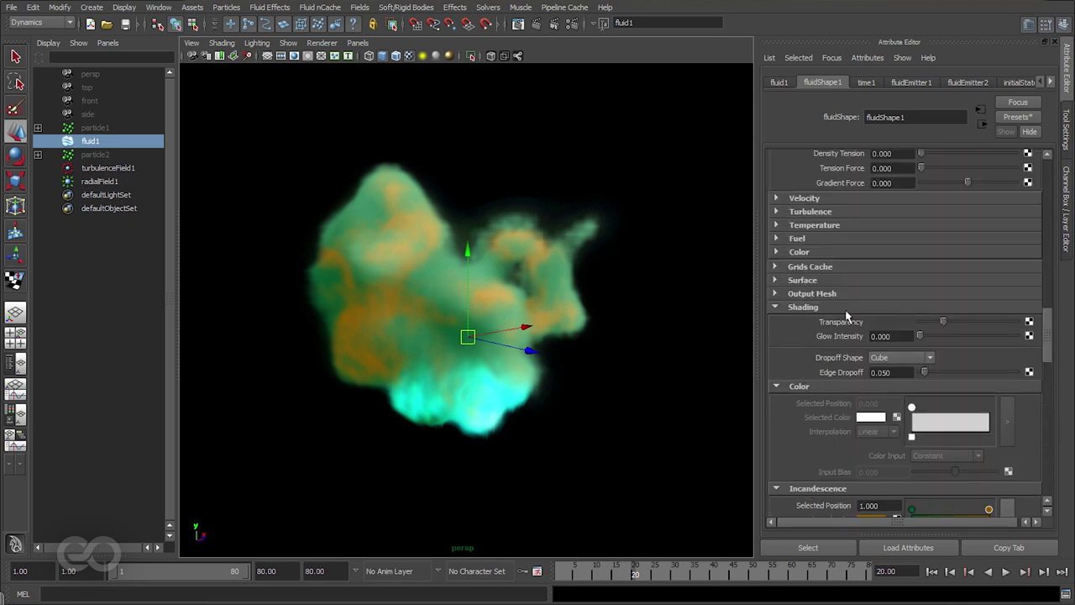
left_click(791, 253)
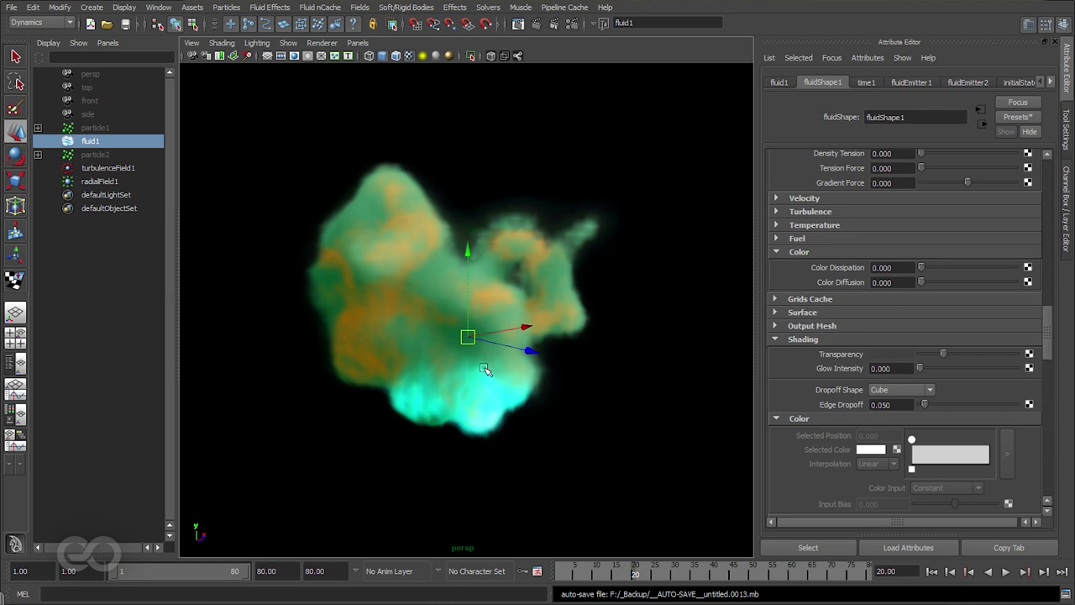
left_click_drag(445, 408, 340, 437, "alt")
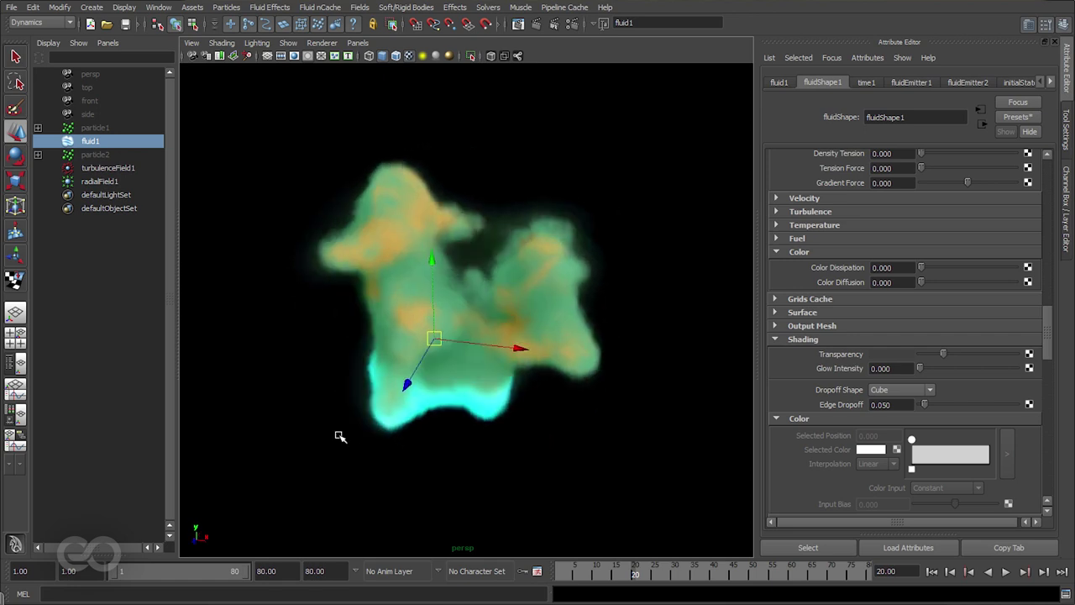